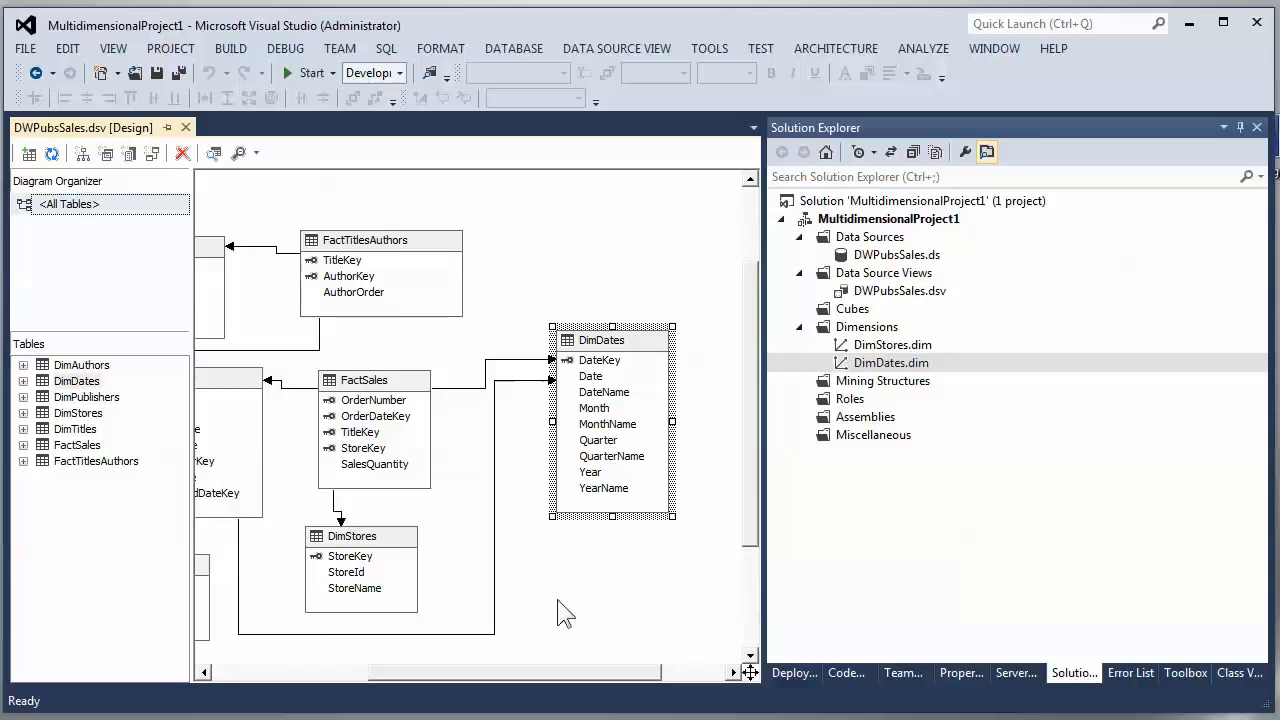
- Examine the key and attribute columns of the FactSales and DimStores tables in the data source view diagram
left_click_drag(566, 673, 520, 673)
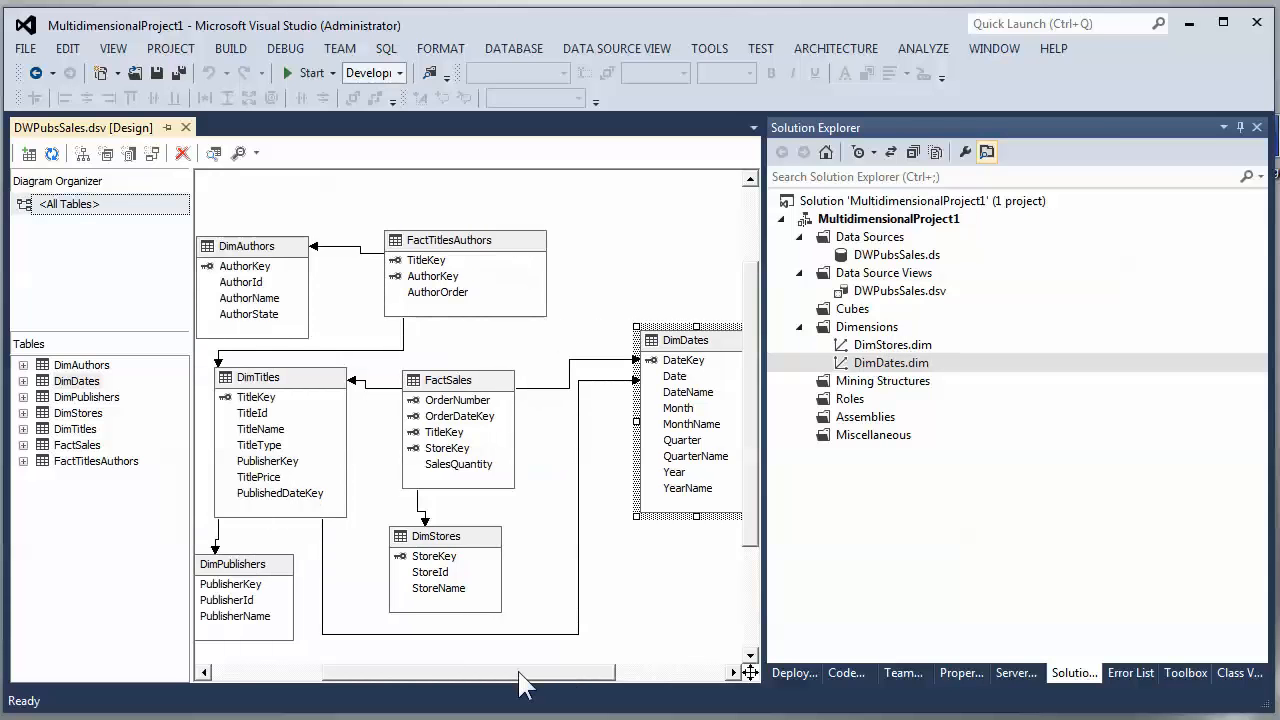
left_click(488, 412)
left_click(465, 402)
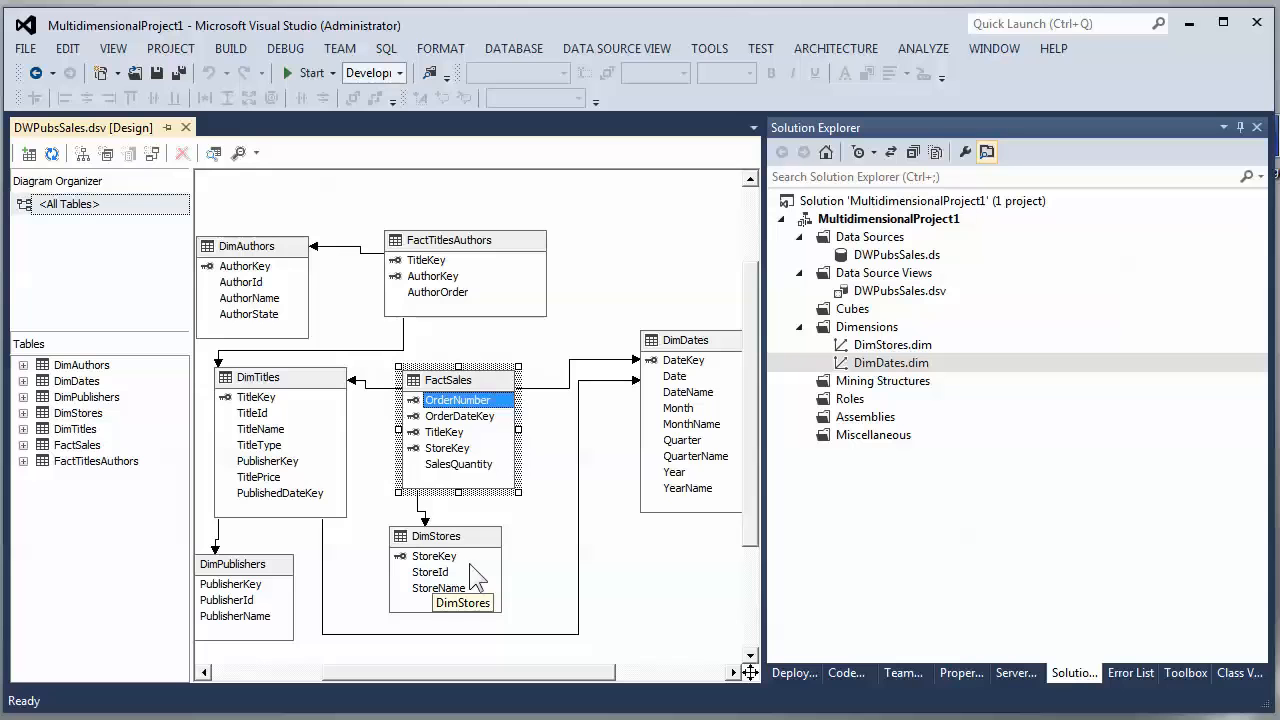
left_click(465, 588)
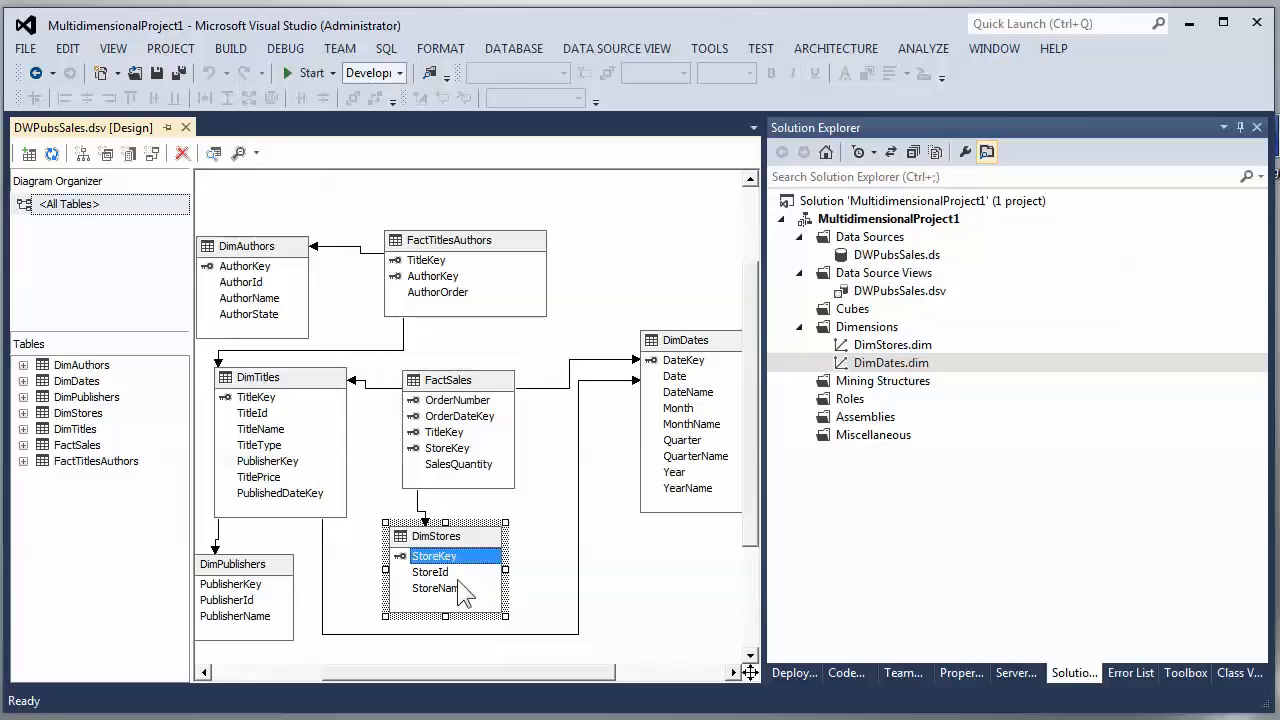
left_click(445, 574)
left_click(446, 587)
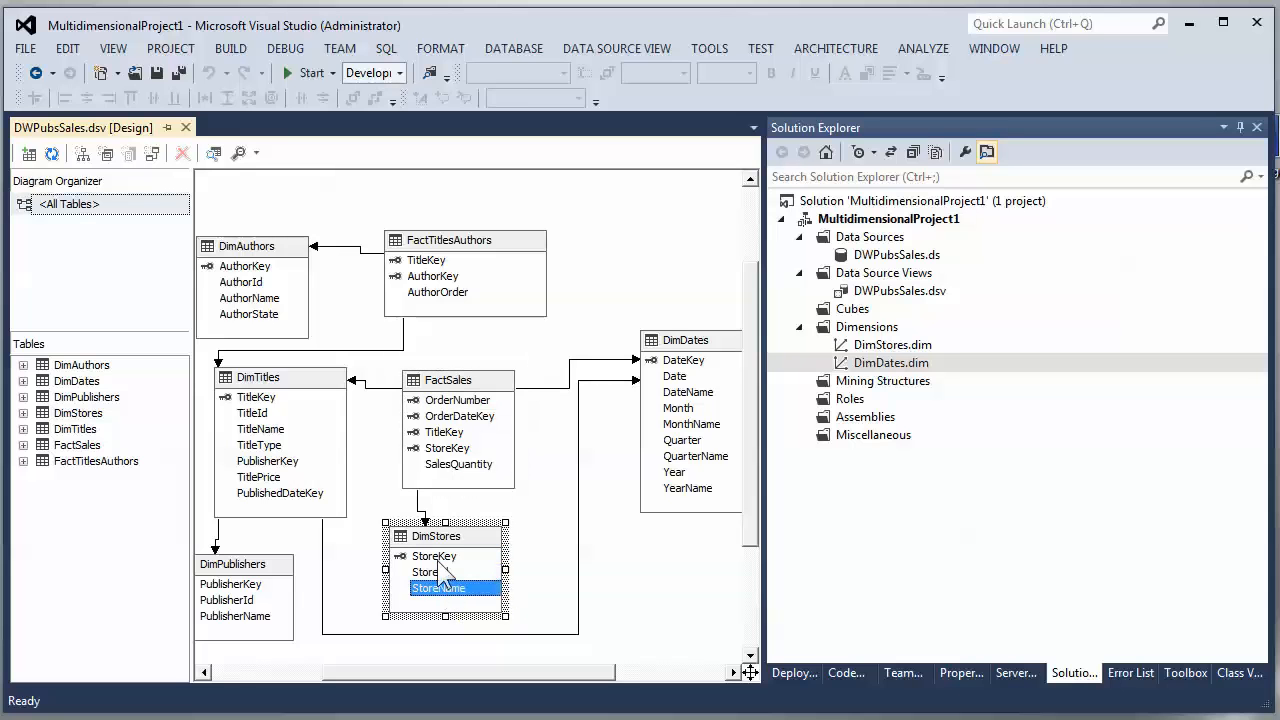
left_click(443, 557)
left_click(443, 572)
left_click(443, 588)
left_click(455, 401)
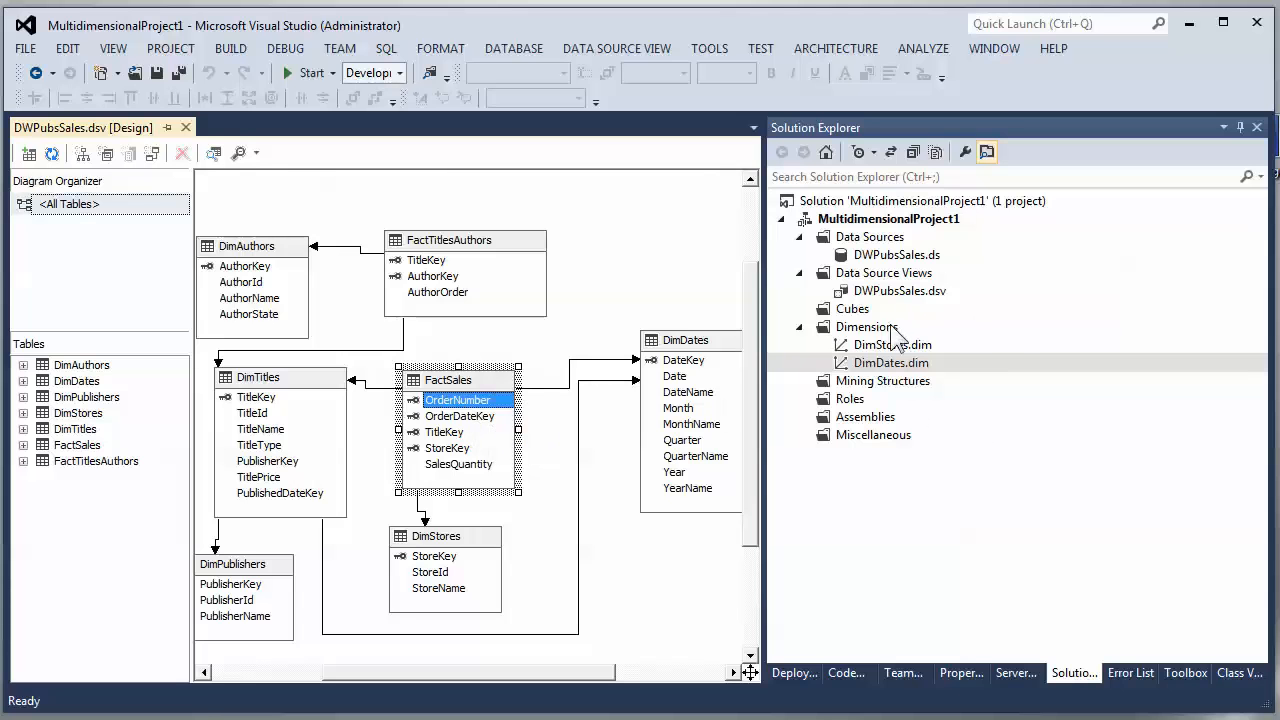
- Start a new dimension in the project, using an existing table as the creation method
left_click(892, 333)
right_click(890, 331)
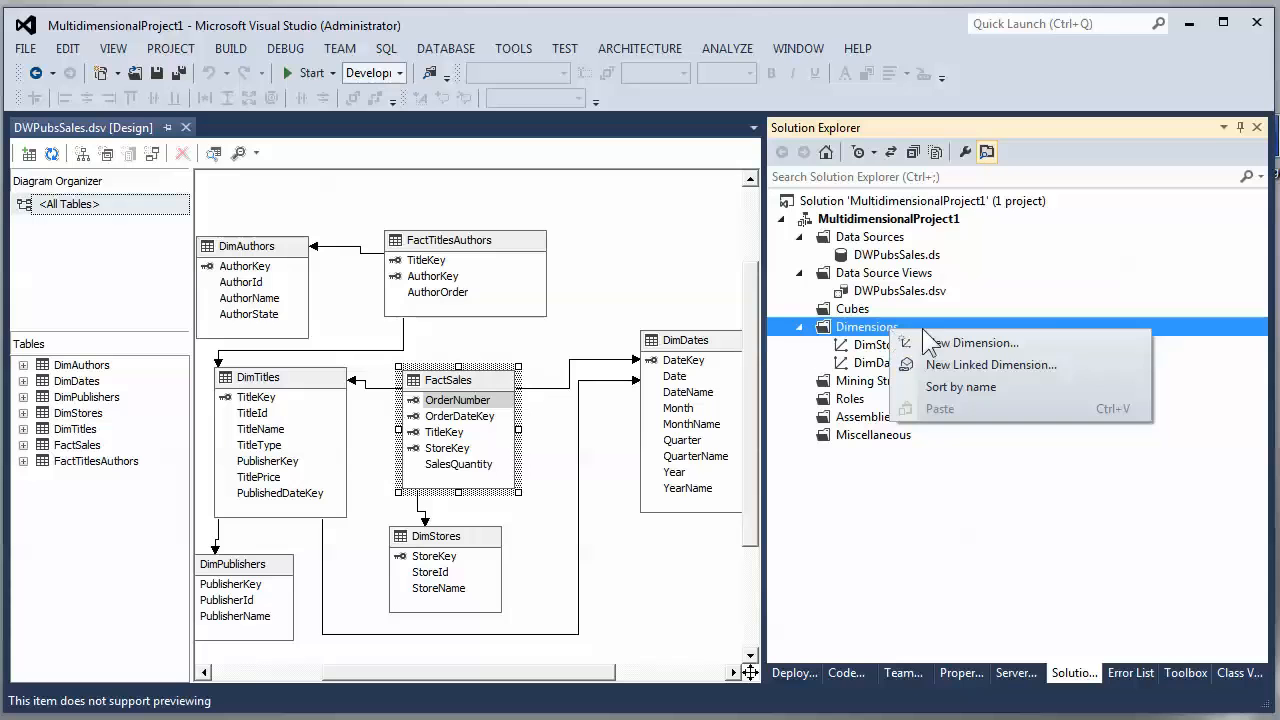
left_click(1008, 347)
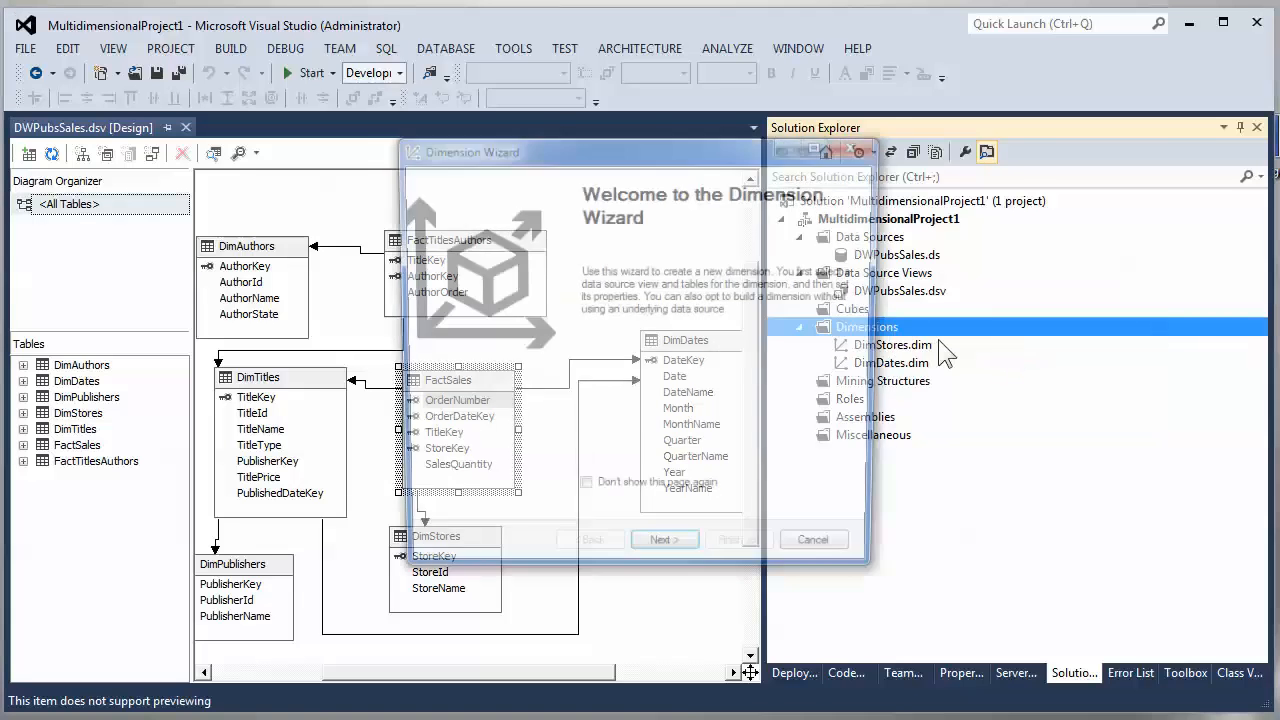
left_click(679, 564)
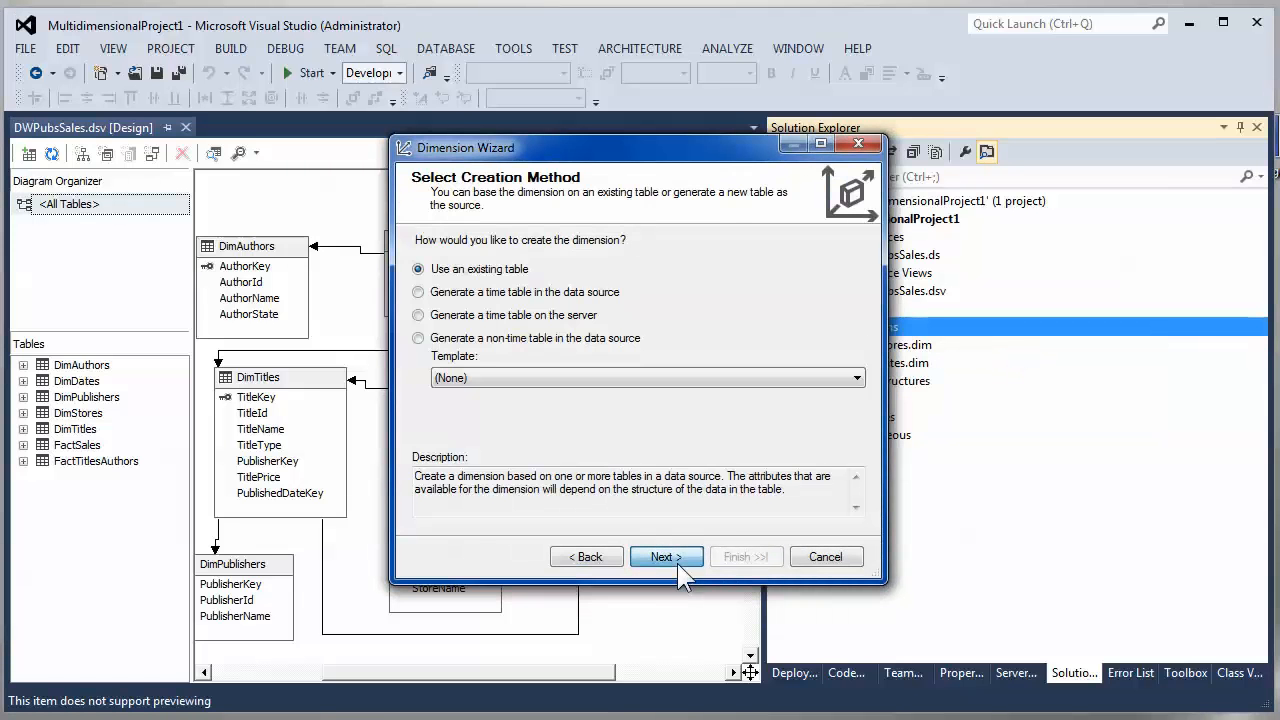
left_click(677, 563)
left_click(583, 560)
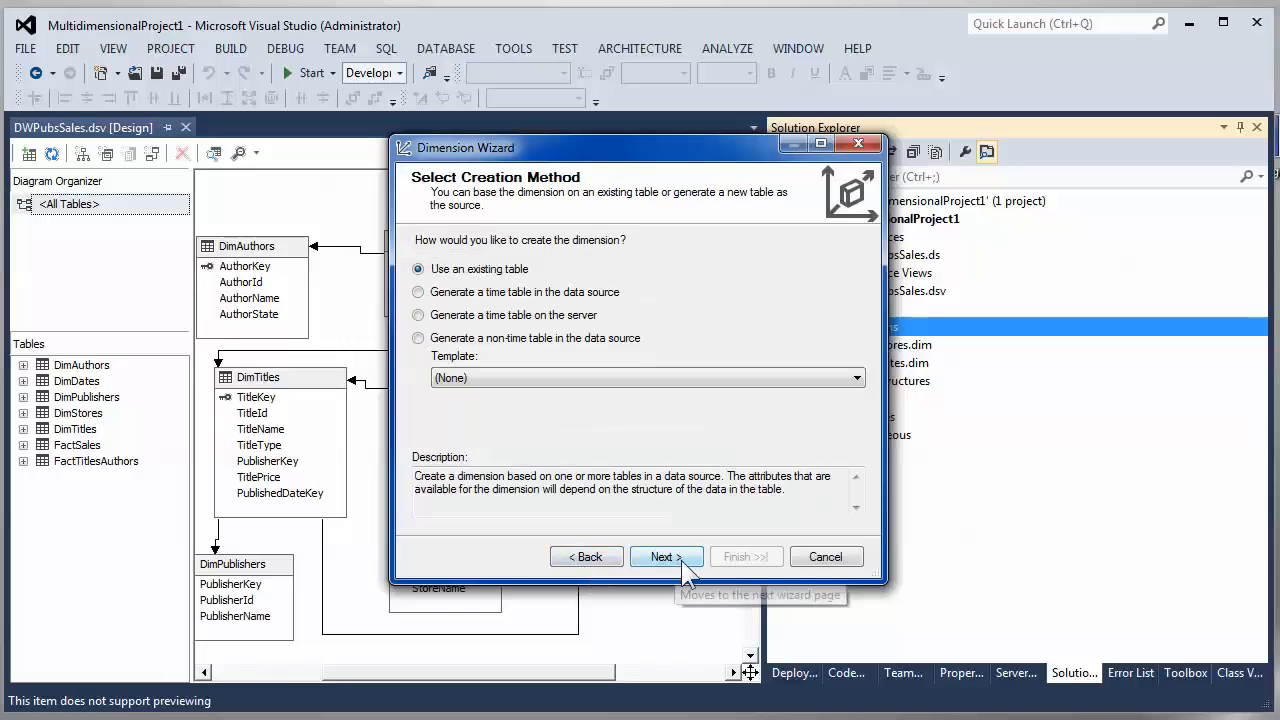
left_click(668, 560)
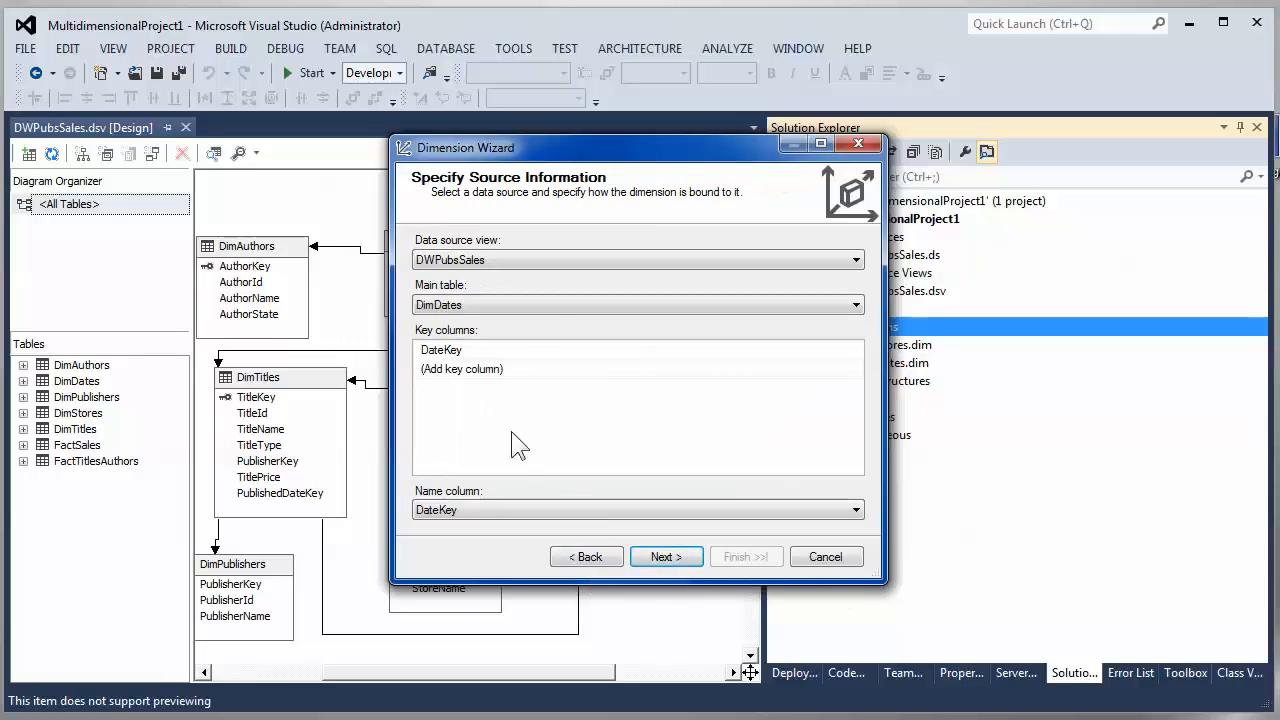
- Set the dimension's main table to FactSales and move the wizard aside to uncover the table diagram
left_click(546, 306)
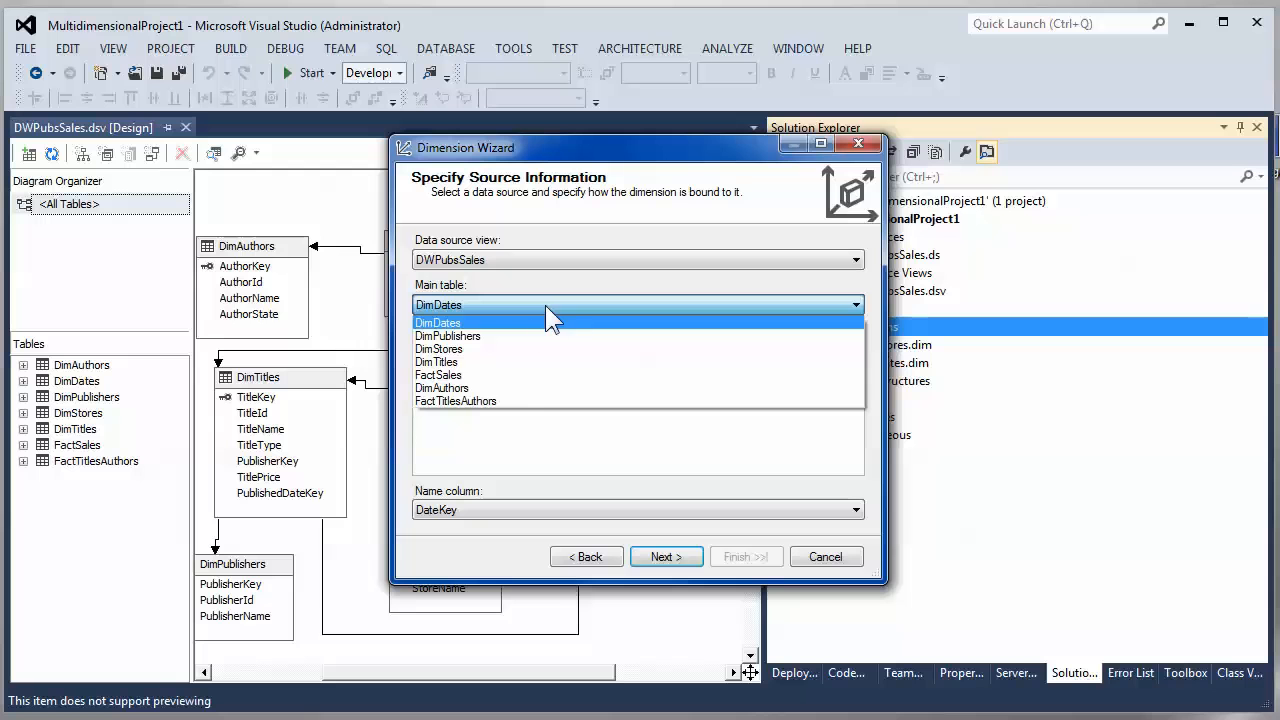
left_click(524, 376)
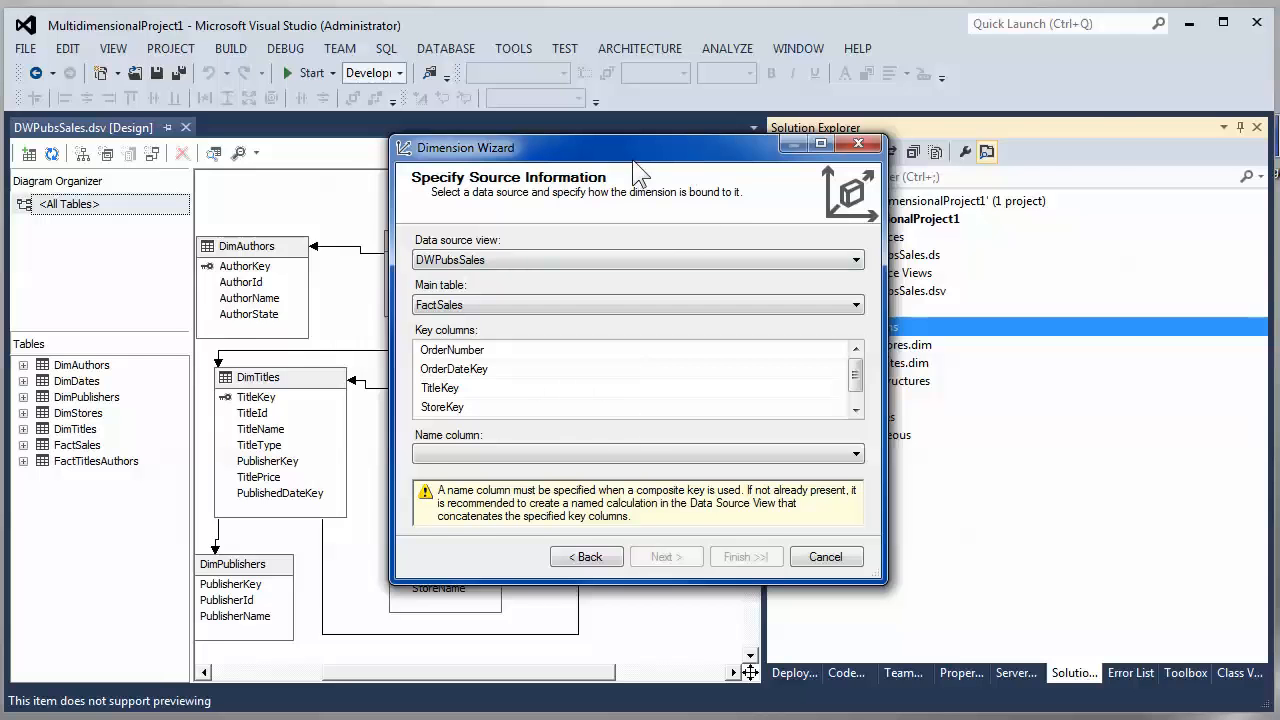
left_click_drag(633, 163, 830, 118)
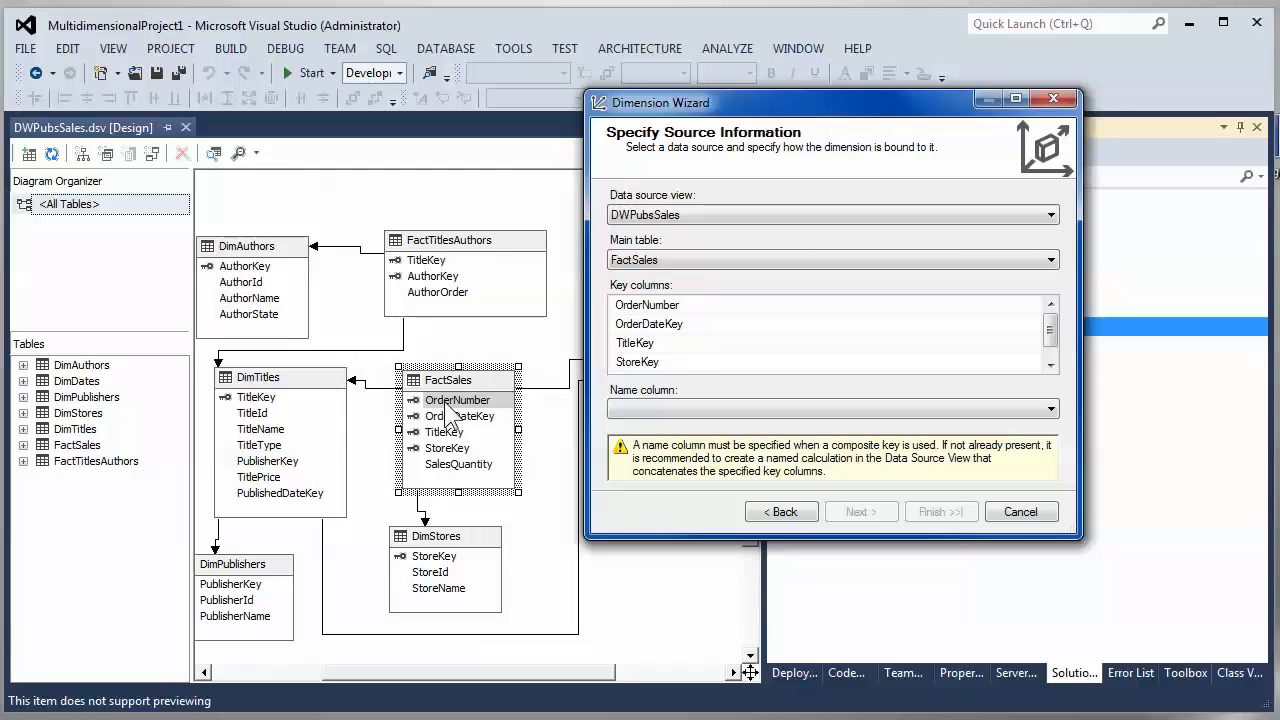
- Remove OrderDateKey, TitleKey and StoreKey from the key columns, keeping only OrderNumber
left_click(709, 326)
left_click(709, 326)
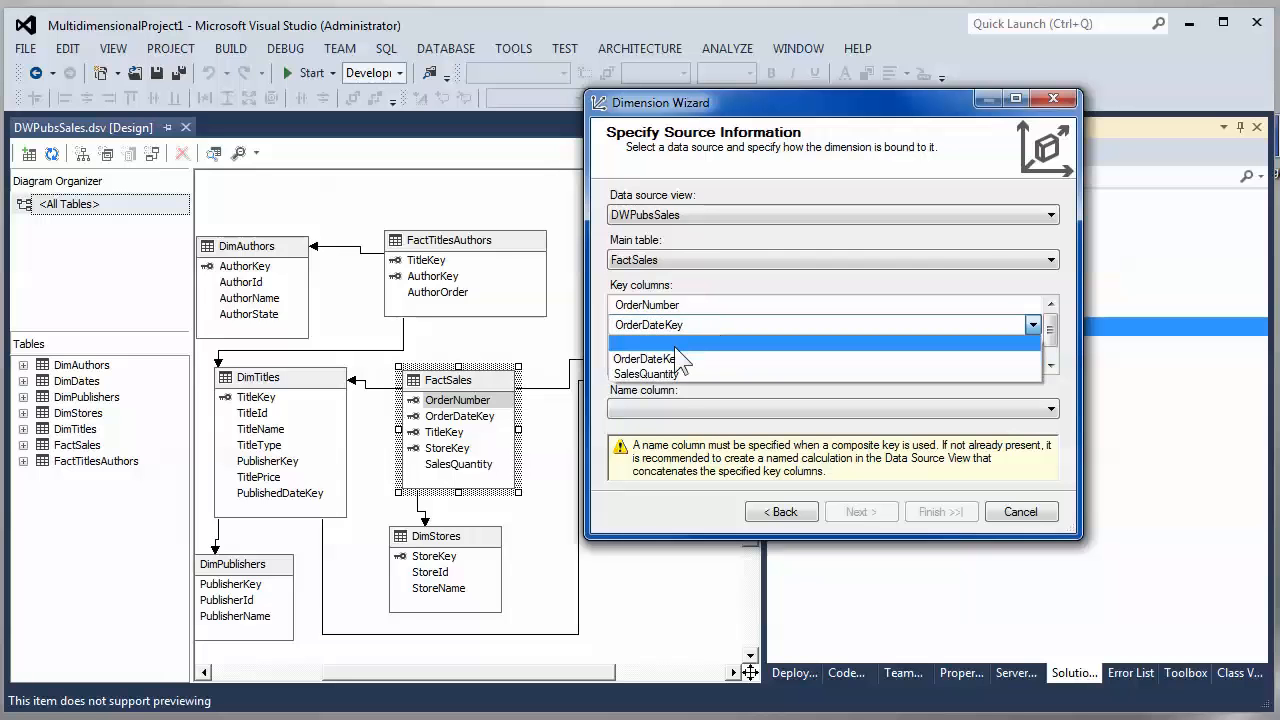
left_click(700, 343)
left_click(701, 322)
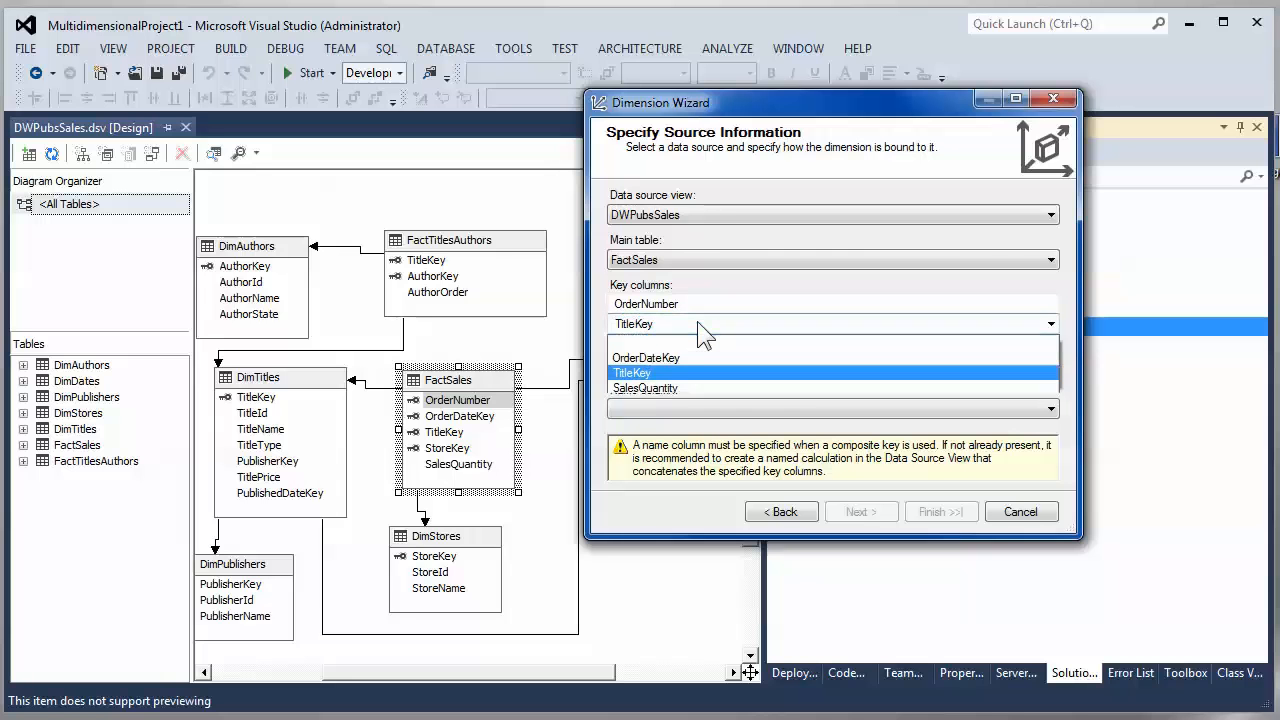
left_click(675, 343)
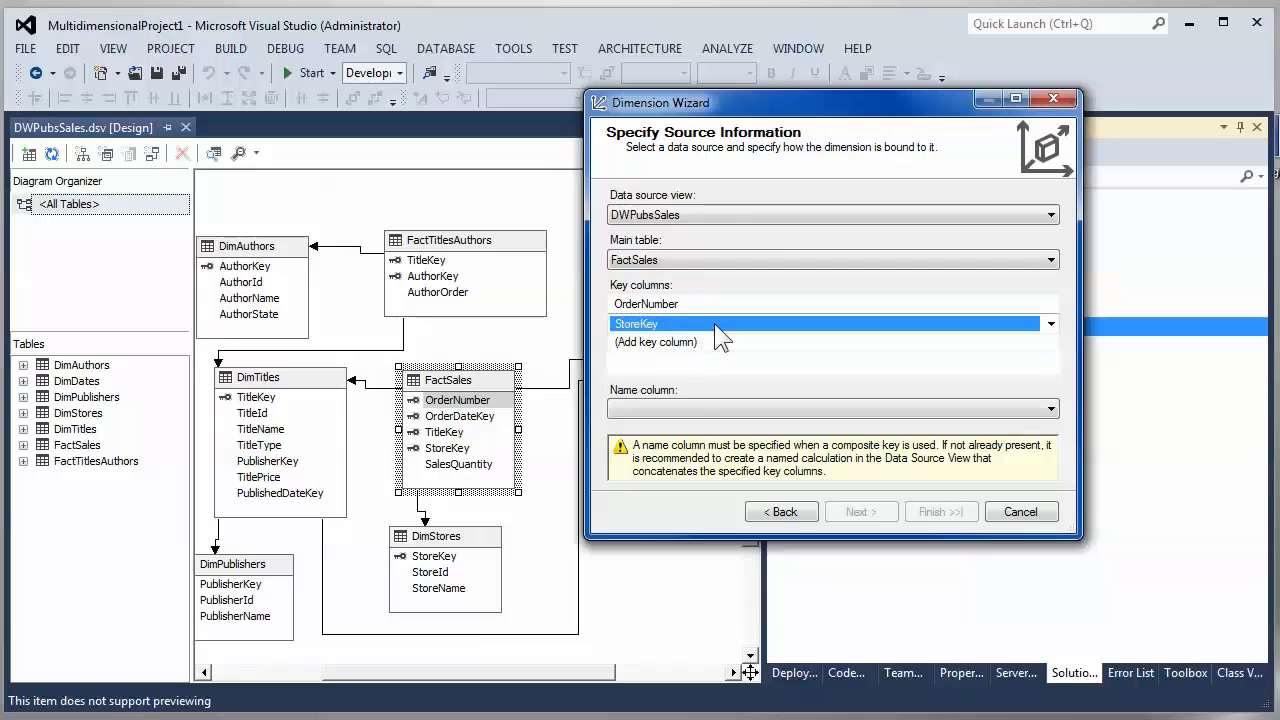
left_click(714, 326)
left_click(668, 342)
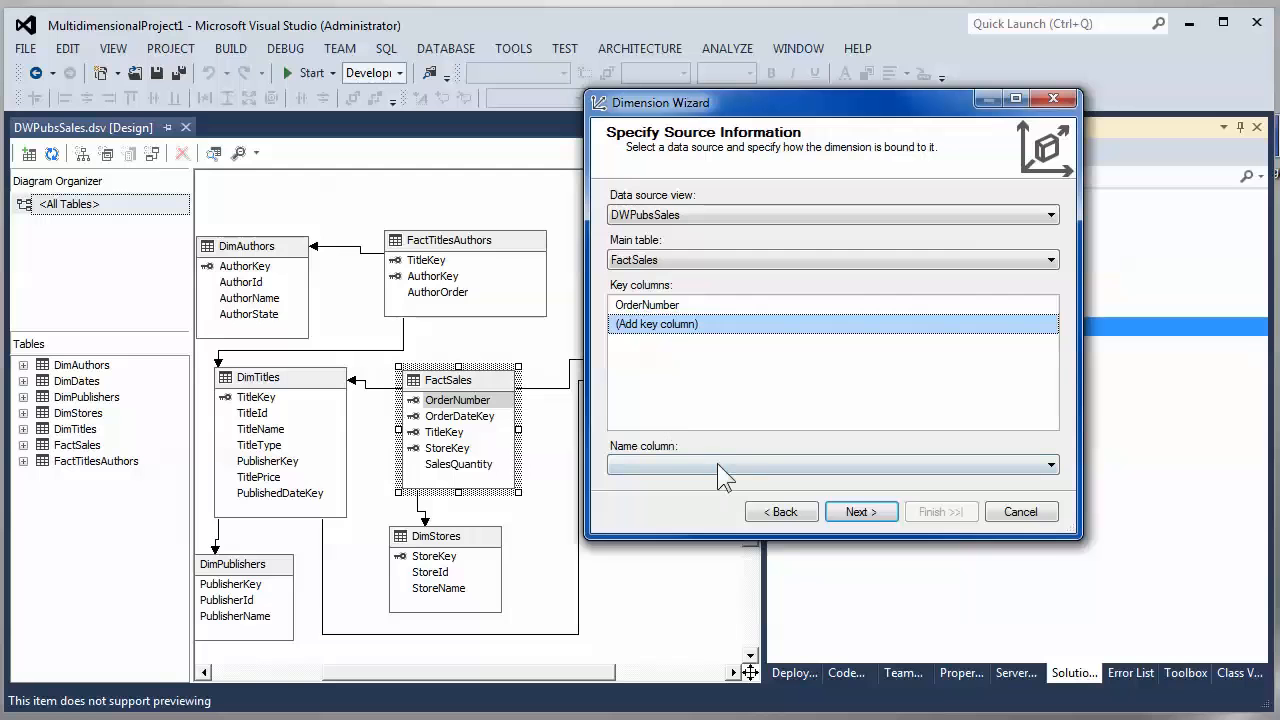
- Set the name column to OrderNumber and continue to the related tables
left_click(678, 465)
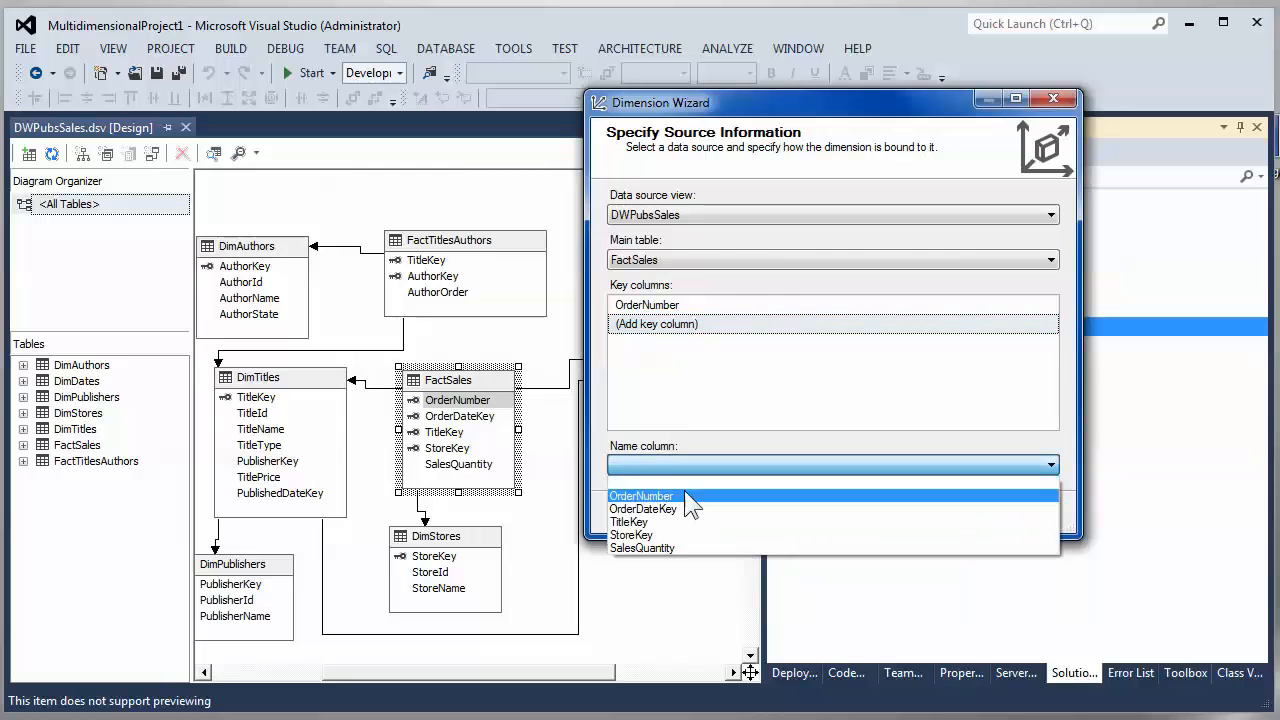
left_click(684, 492)
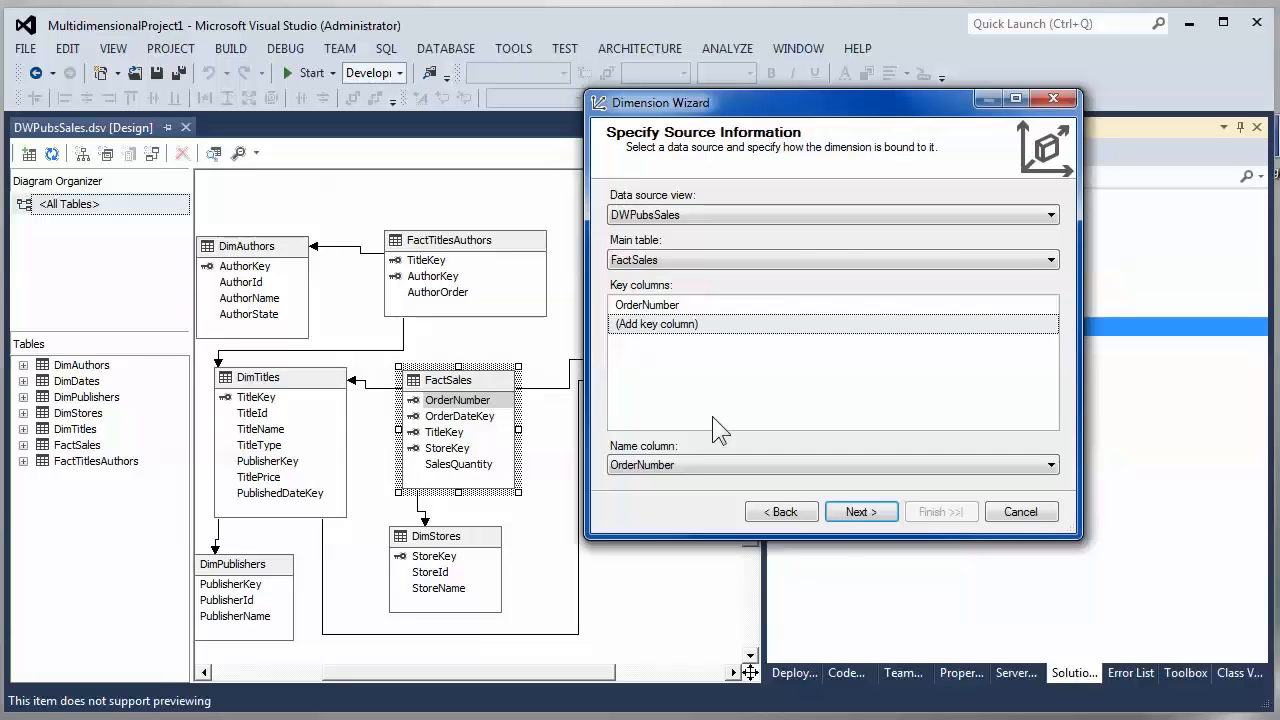
left_click(850, 512)
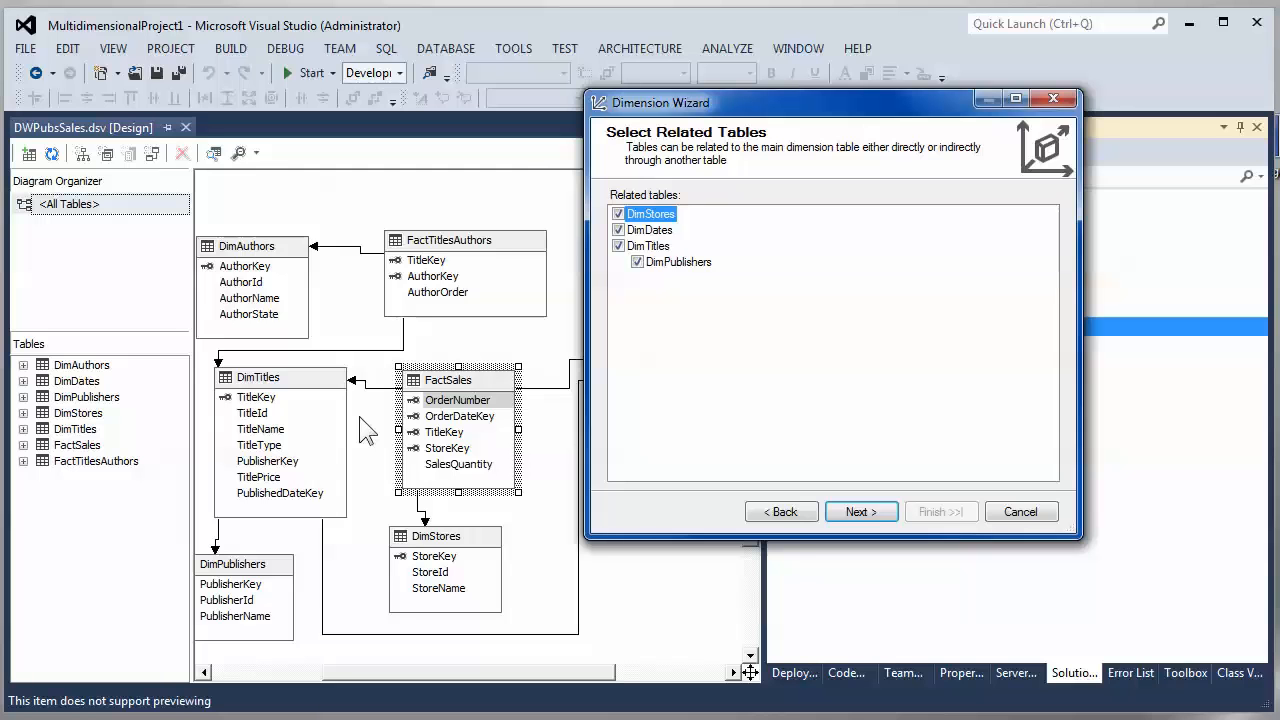
key("ctrl+2")
left_click_drag(360, 395, 398, 401)
left_click_drag(522, 401, 550, 401)
left_click_drag(431, 500, 430, 507)
key("Escape")
- Exclude the related tables DimStores, DimDates and DimTitles and continue to the dimension attributes
left_click(618, 214)
left_click(618, 230)
left_click(618, 246)
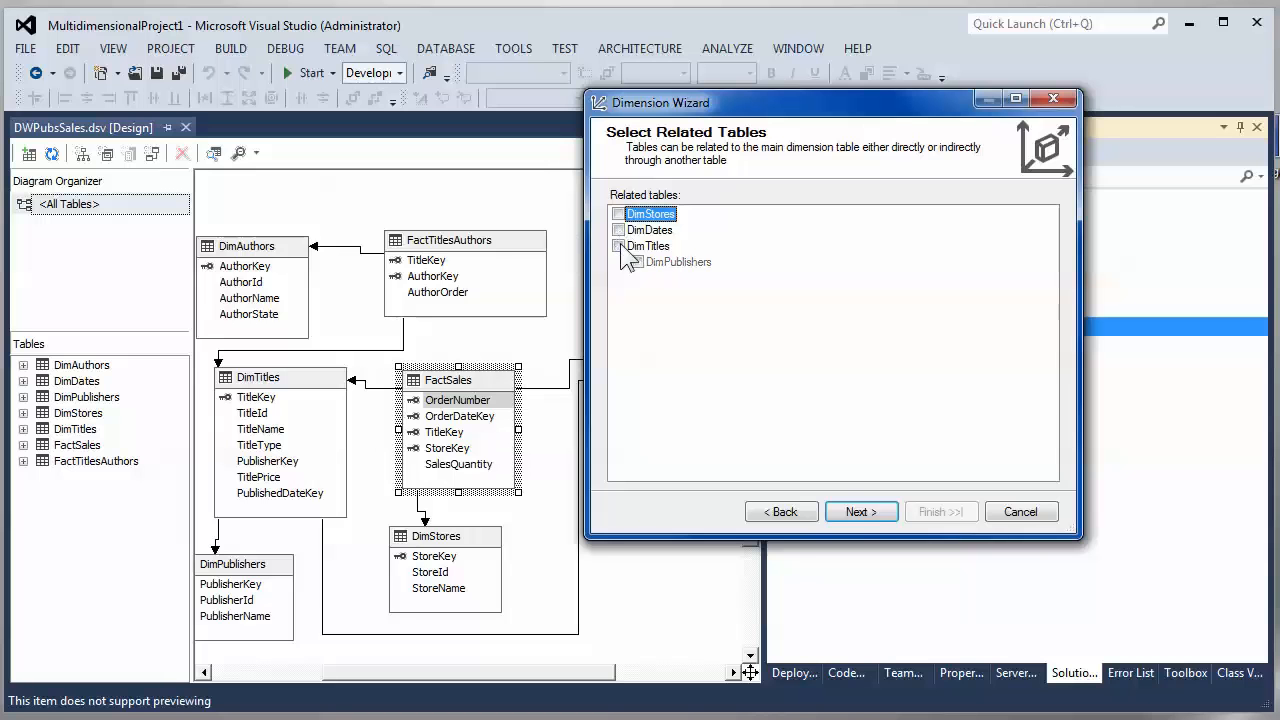
left_click(861, 511)
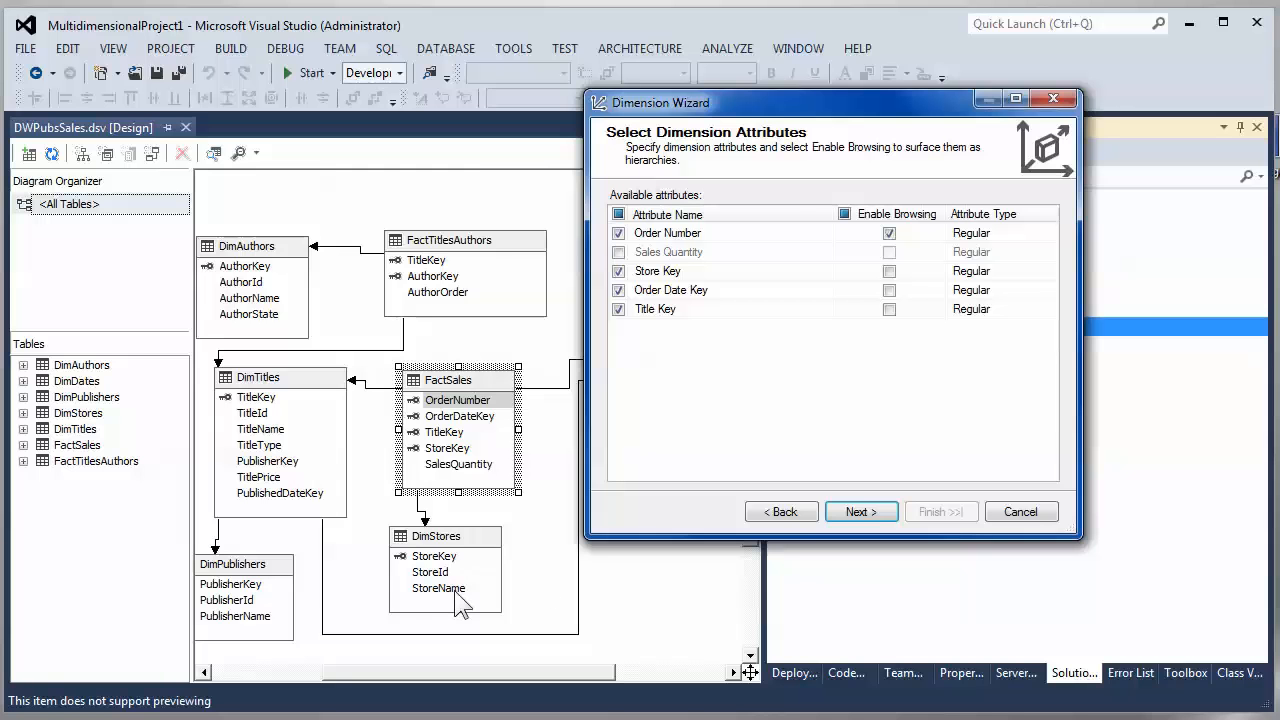
- Exclude the Store Key, Order Date Key and Title Key attributes from the dimension
left_click(619, 271)
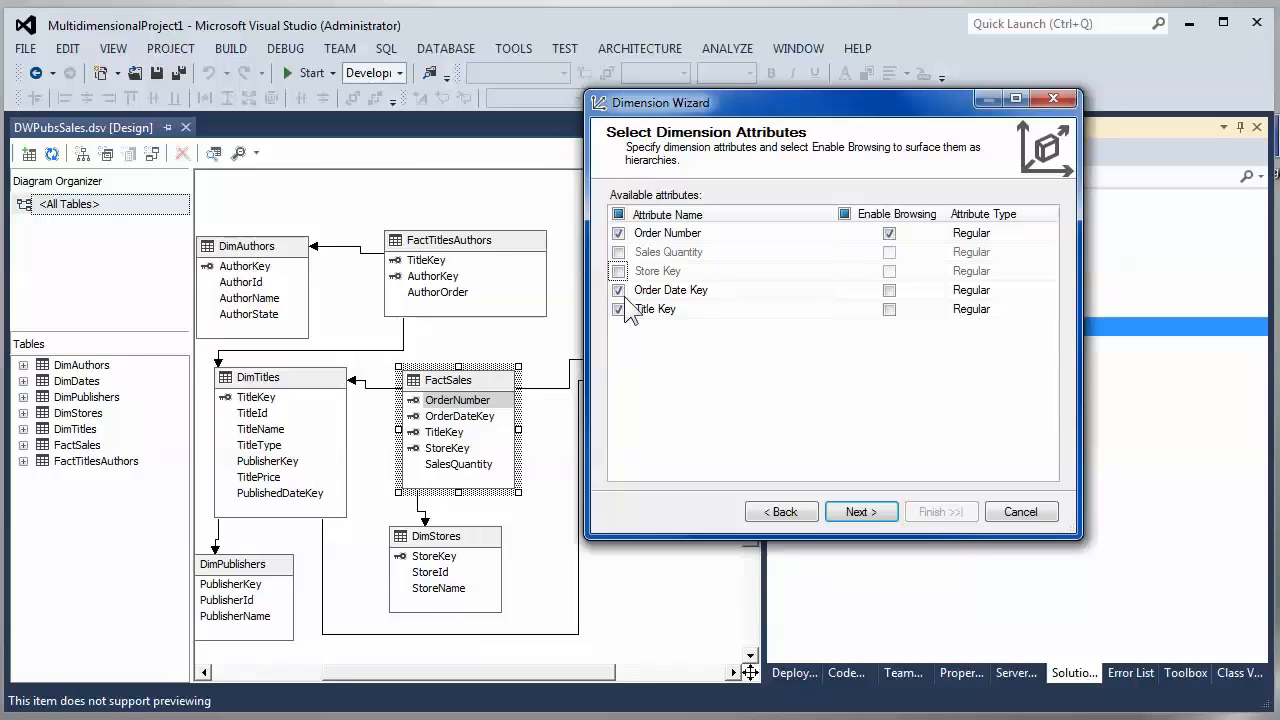
left_click(619, 290)
left_click(619, 309)
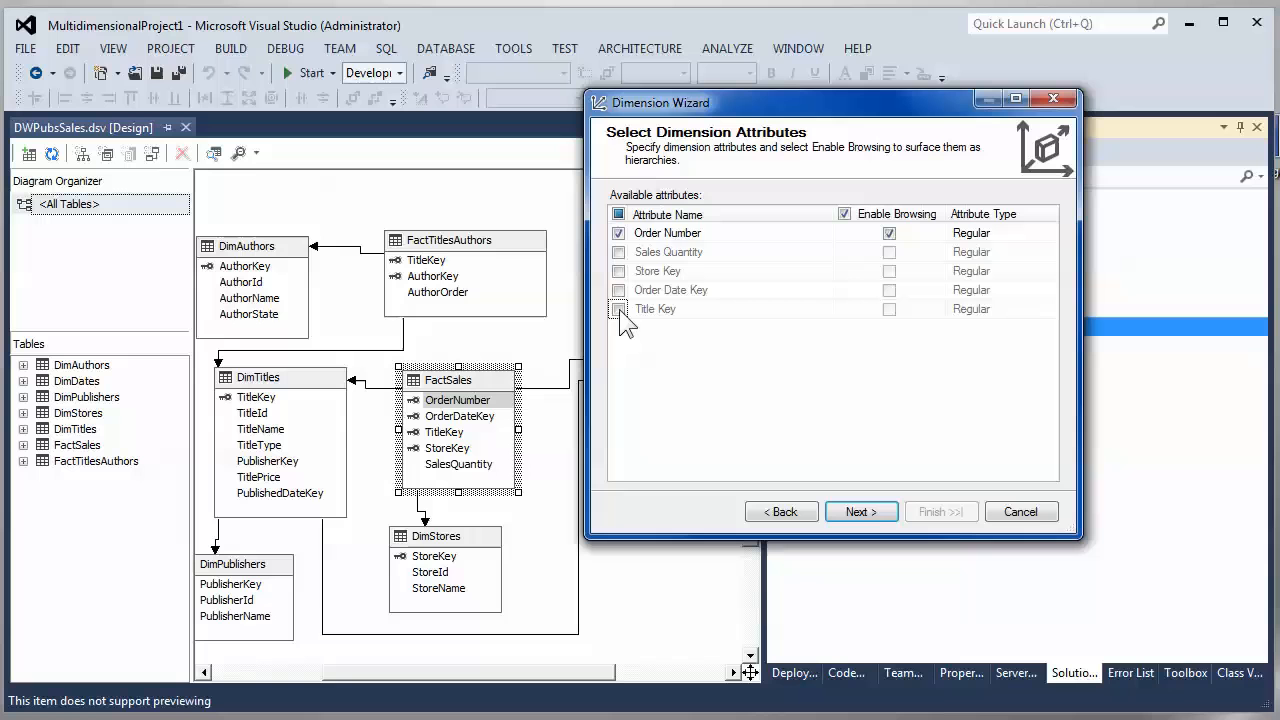
- Rename the Order Number attribute to OrderNumber without the space and continue to the final wizard page
left_click(665, 240)
key("BackSpace")
left_click(720, 249)
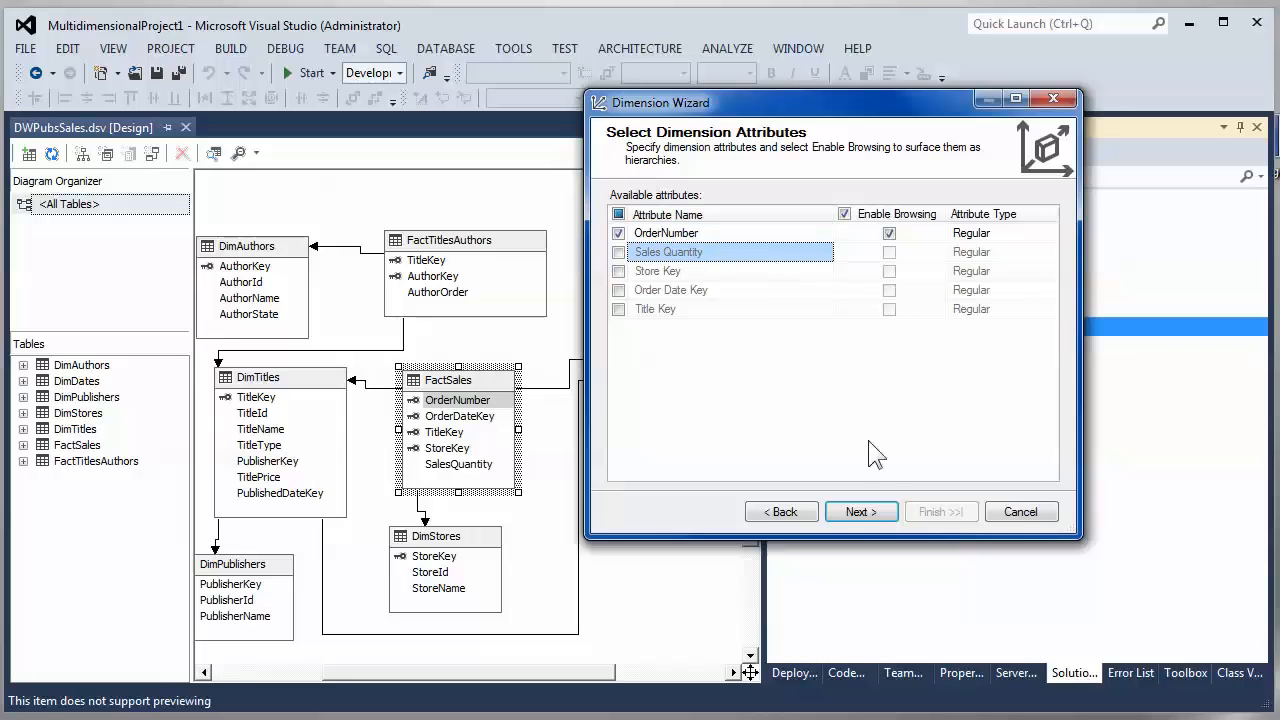
left_click(861, 511)
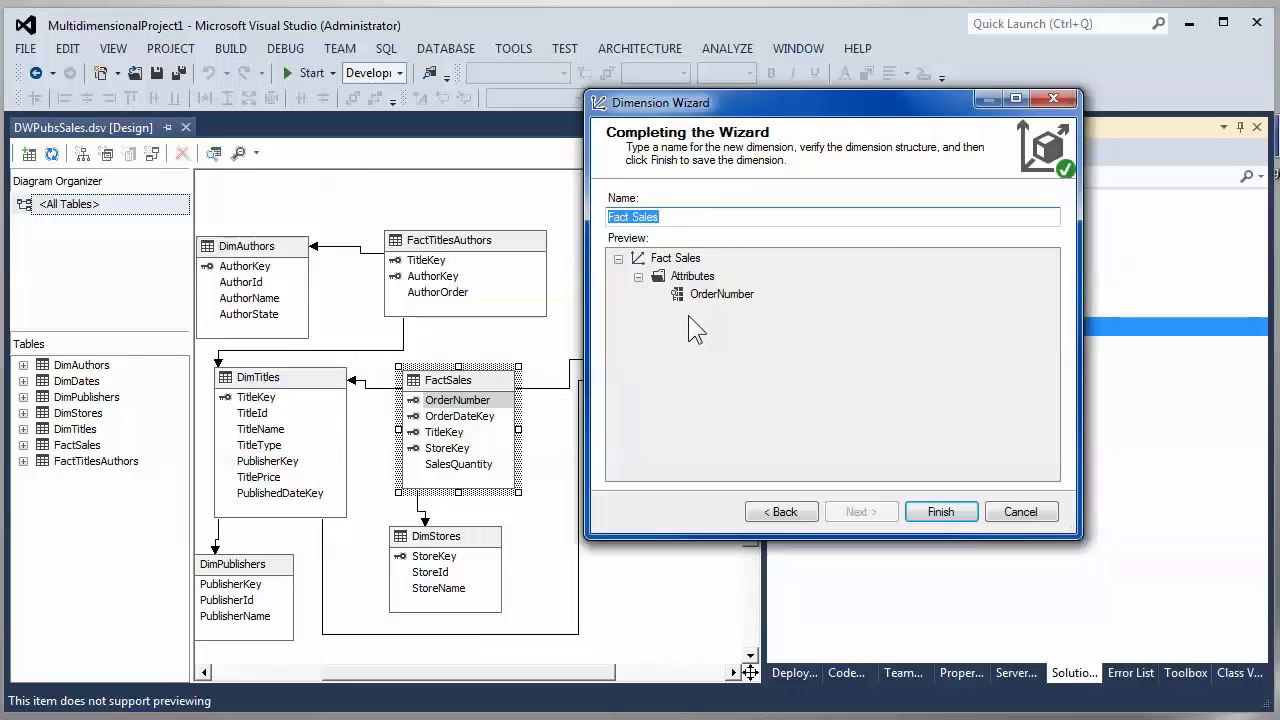
- Name the new dimension DimOrderNumbers and finish creating it
type("Dim")
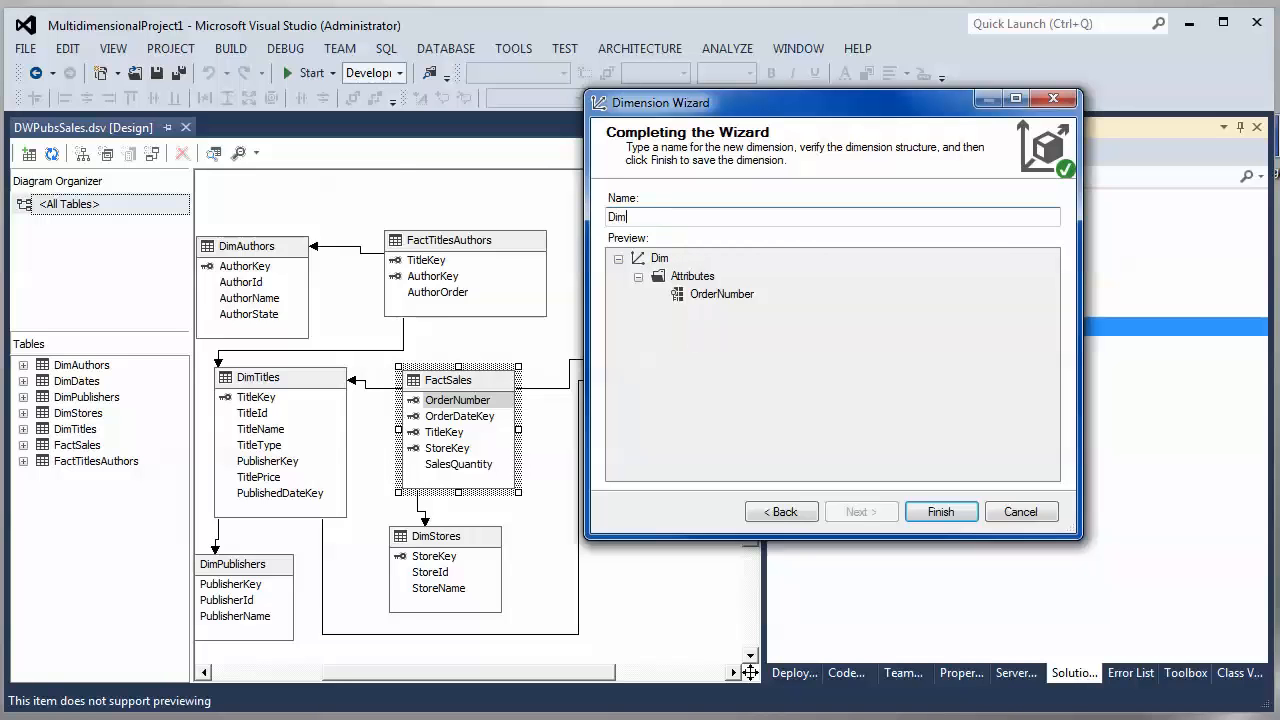
type("OrderNumbers")
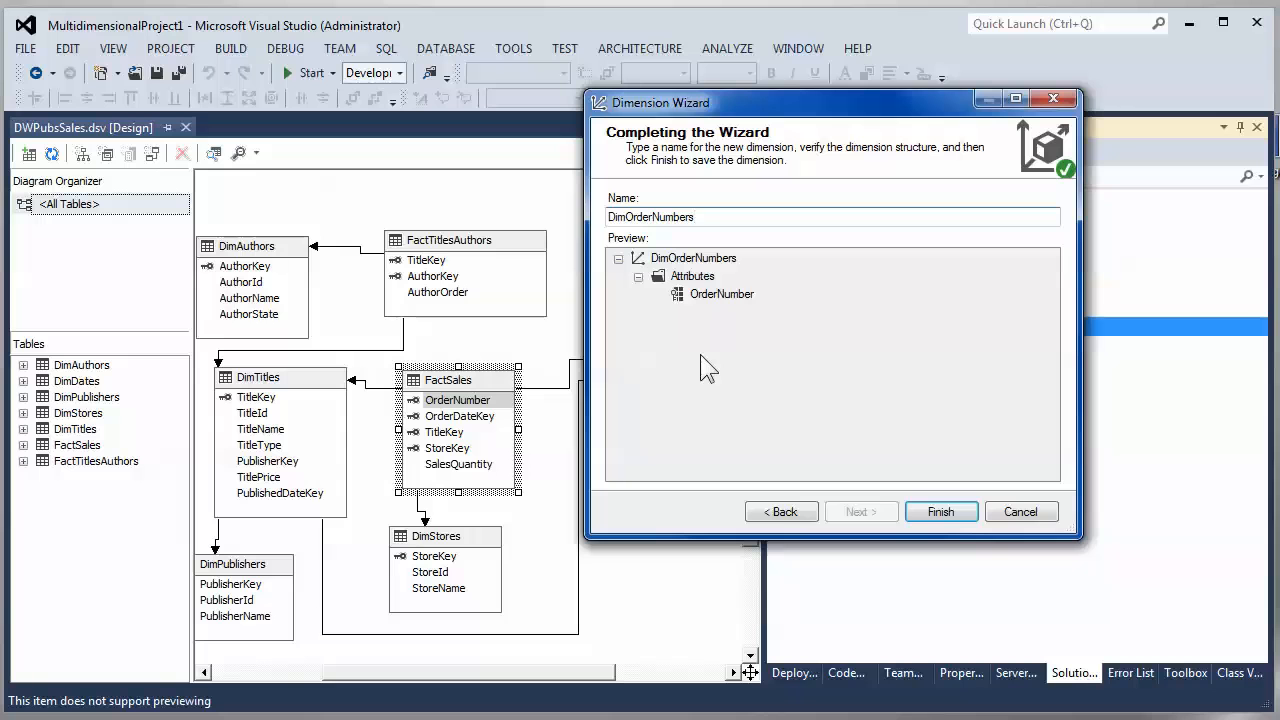
left_click(934, 510)
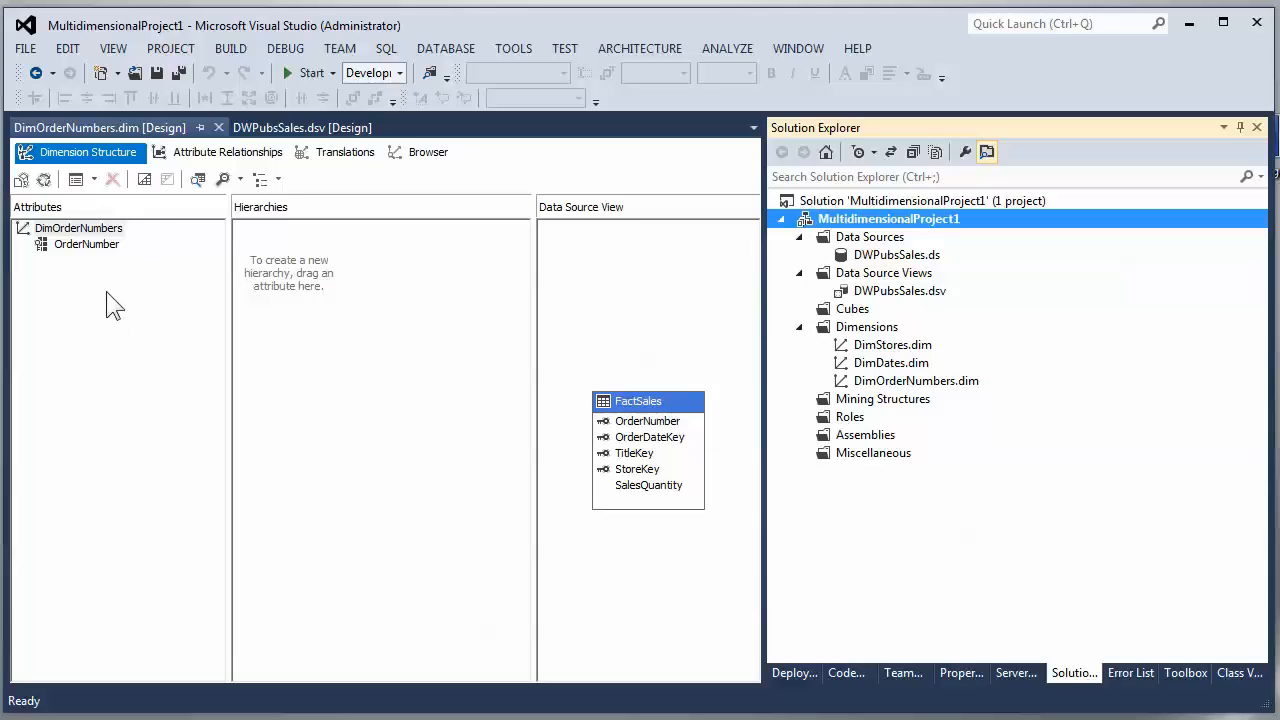
- Deploy the project and run Process Full on the DimOrderNumbers dimension
left_click(44, 179)
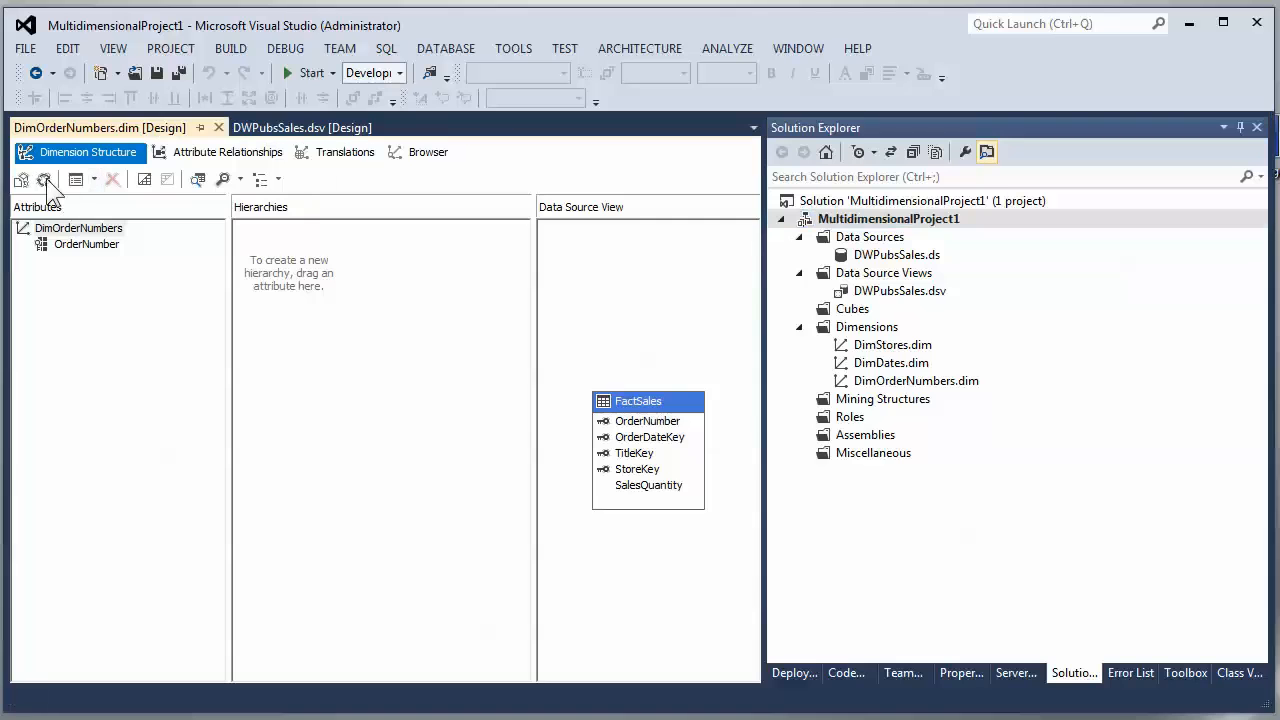
left_click(740, 402)
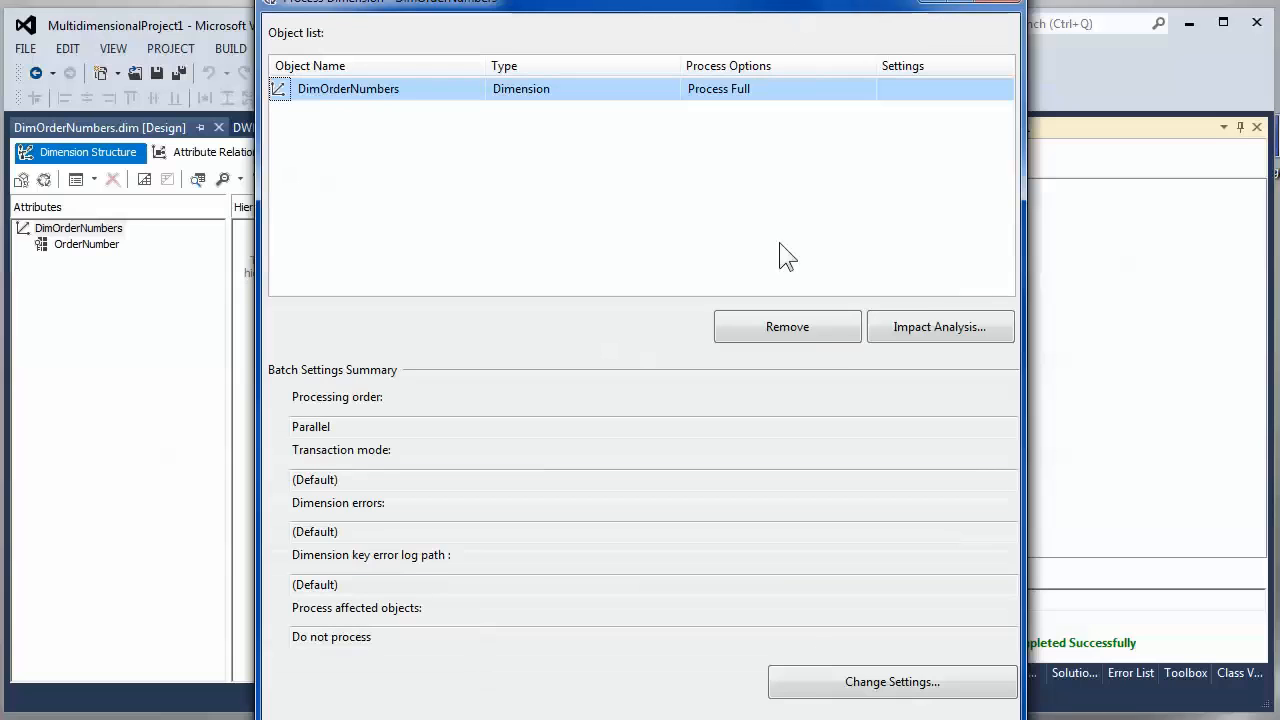
left_click_drag(752, 10, 749, 58)
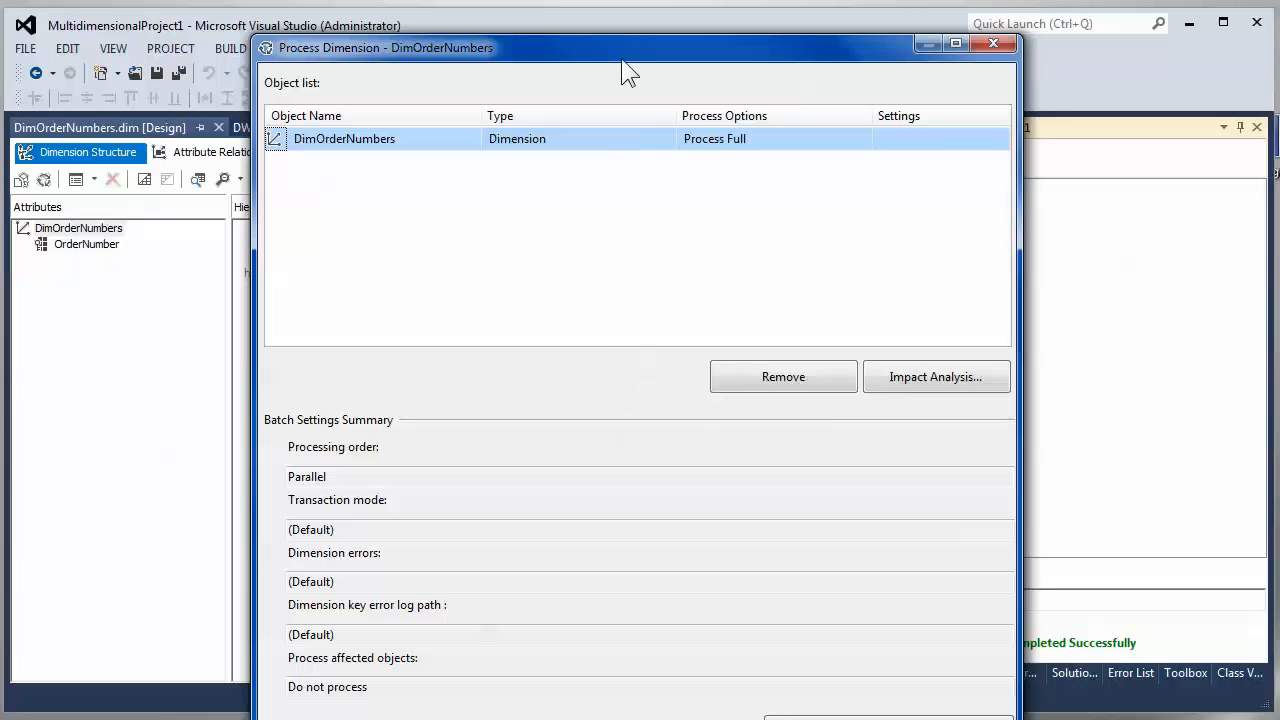
left_click_drag(626, 55, 614, 29)
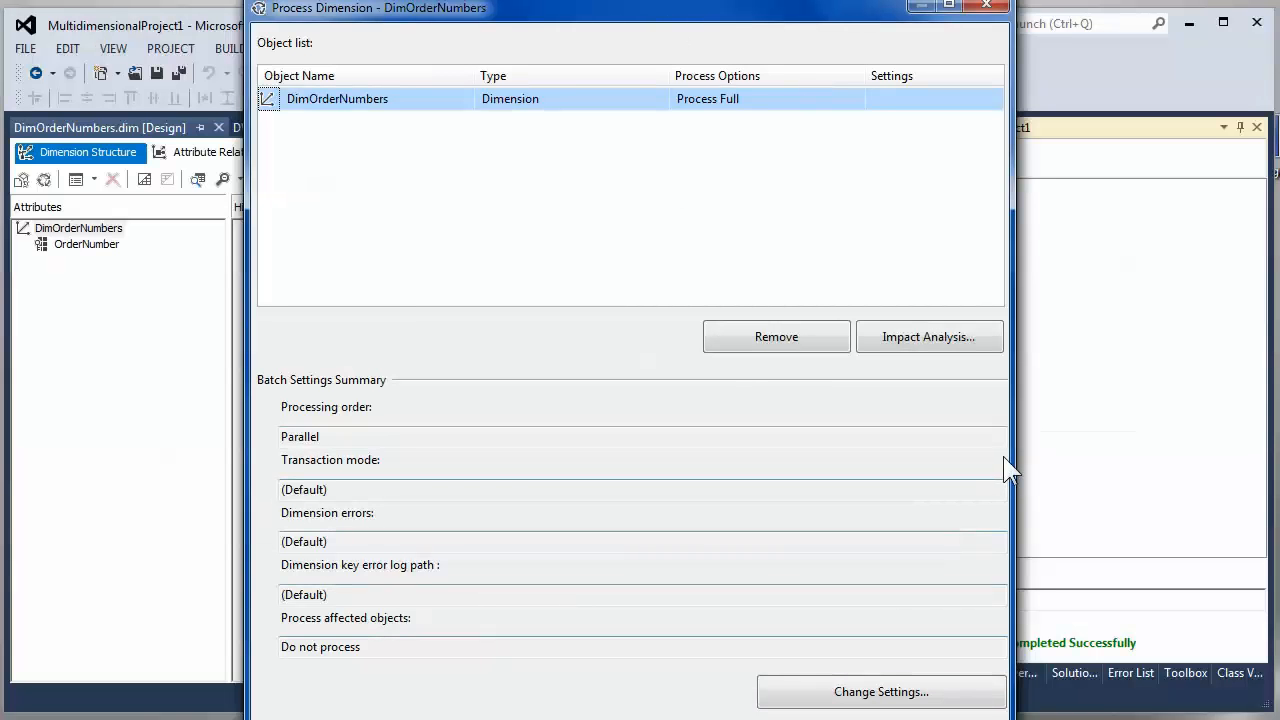
left_click_drag(1015, 476, 1009, 476)
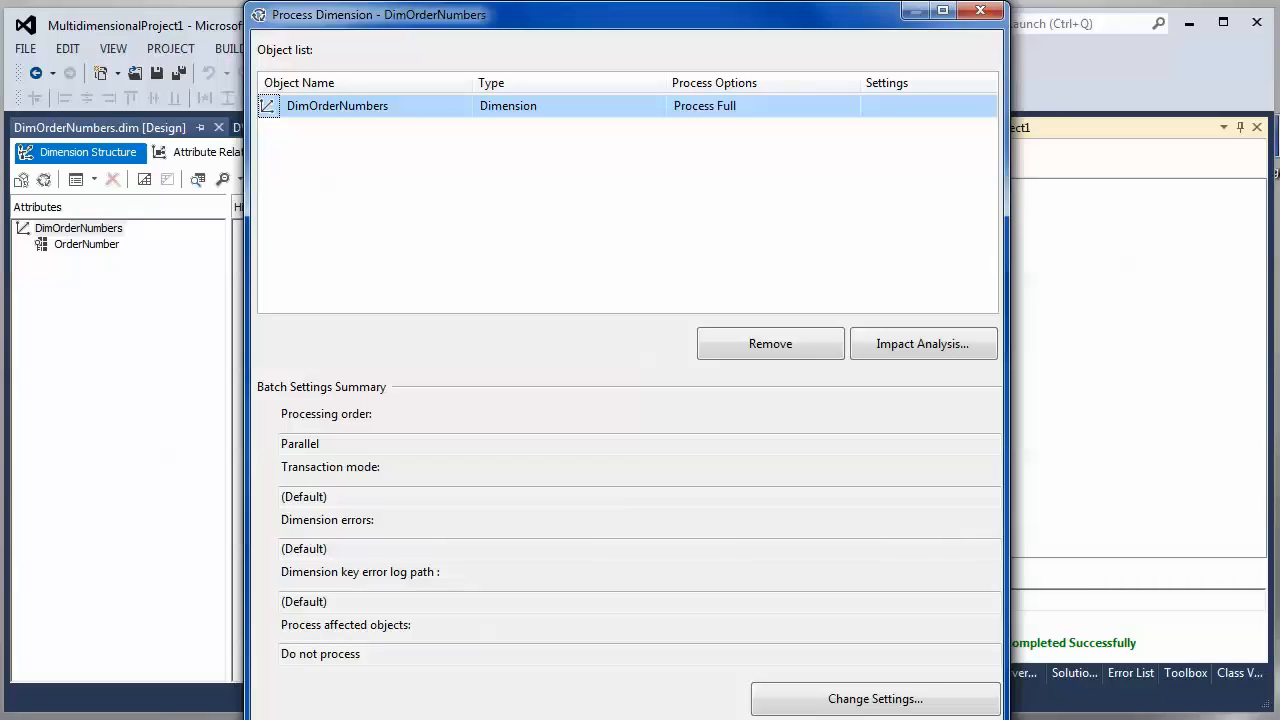
left_click(690, 719)
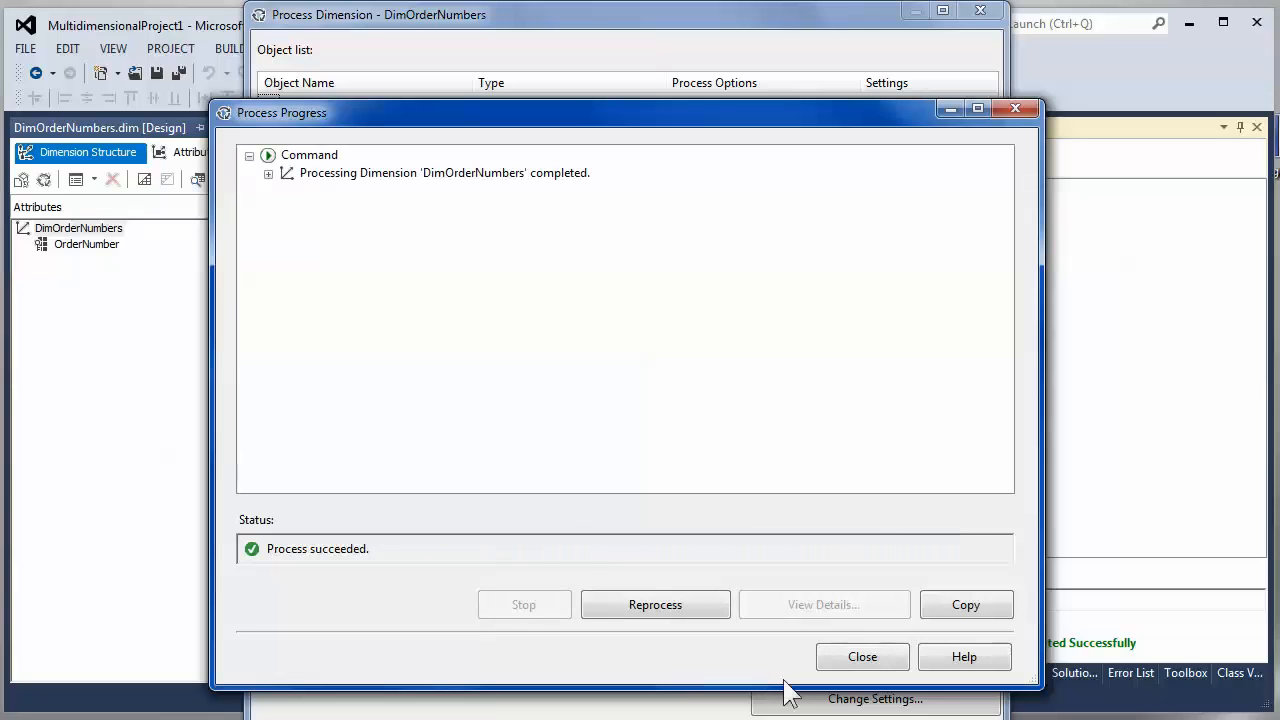
- Close the processing dialogs and browse the OrderNumber members of the DimOrderNumbers dimension
left_click(860, 658)
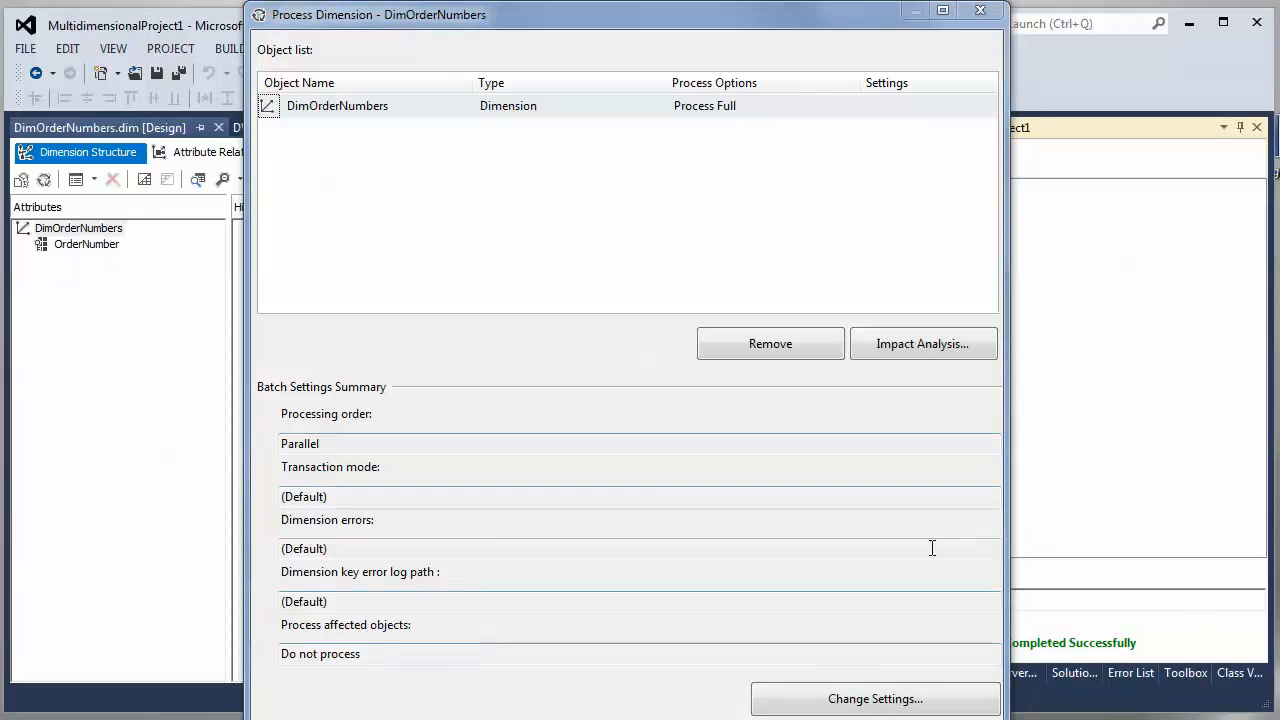
left_click(978, 12)
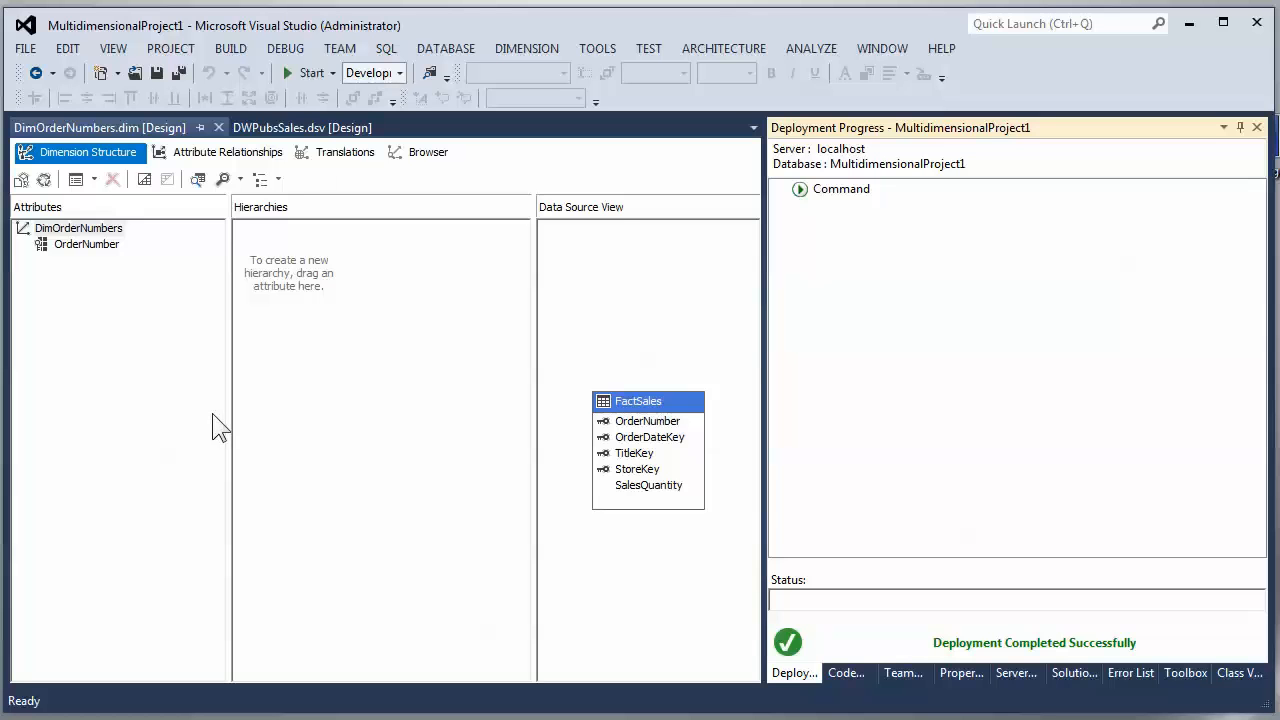
left_click(428, 152)
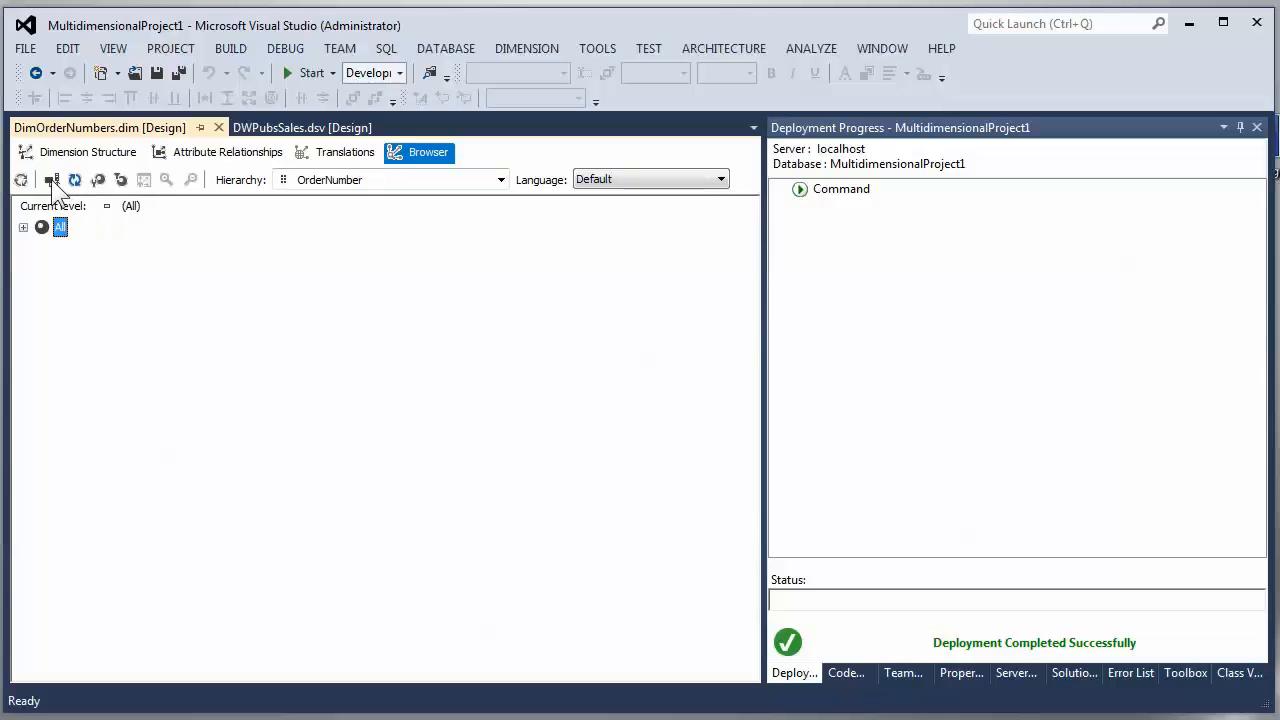
left_click(22, 228)
left_click(96, 247)
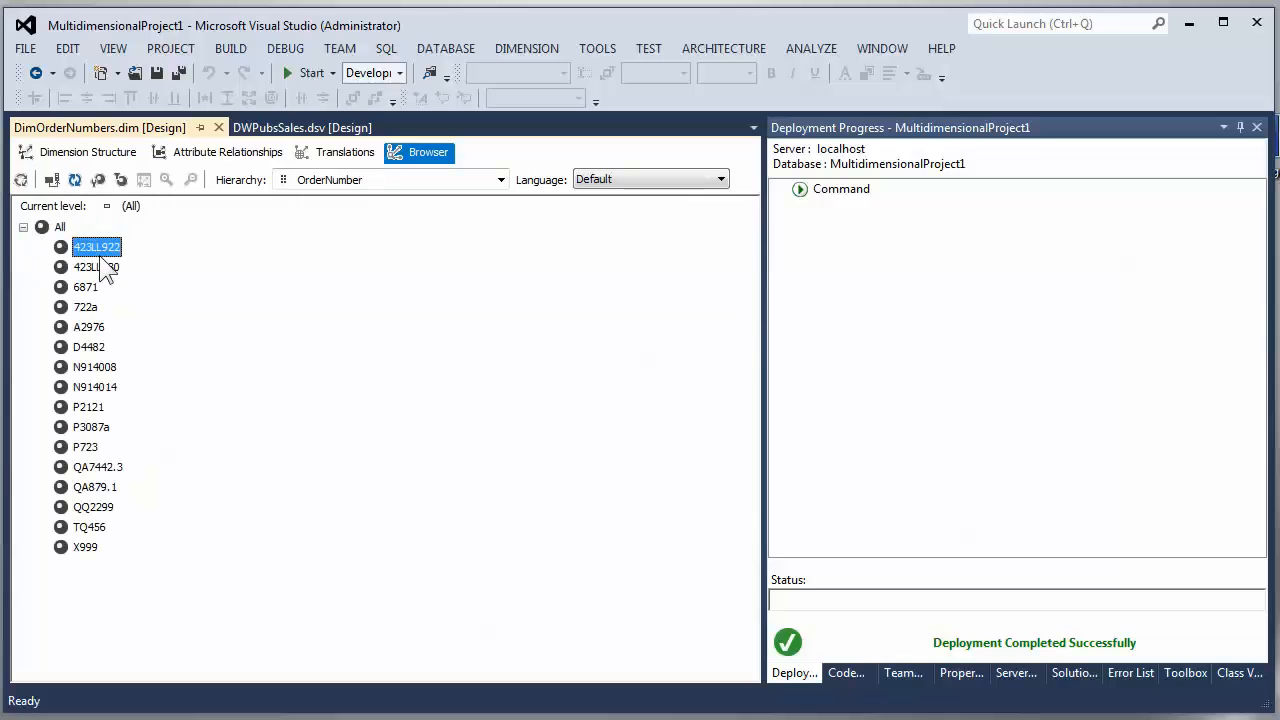
left_click(96, 267)
left_click(86, 307)
left_click(91, 327)
left_click(95, 368)
left_click(91, 426)
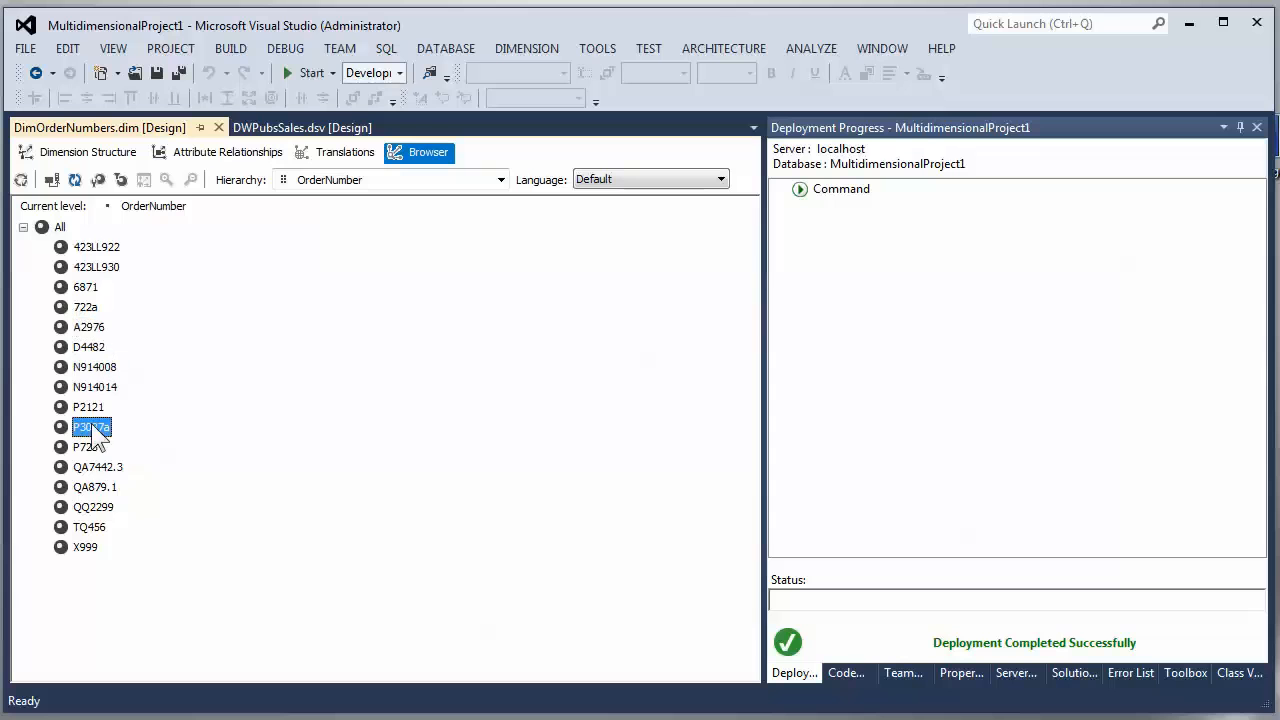
left_click(91, 484)
left_click(94, 547)
left_click(85, 447)
left_click(88, 327)
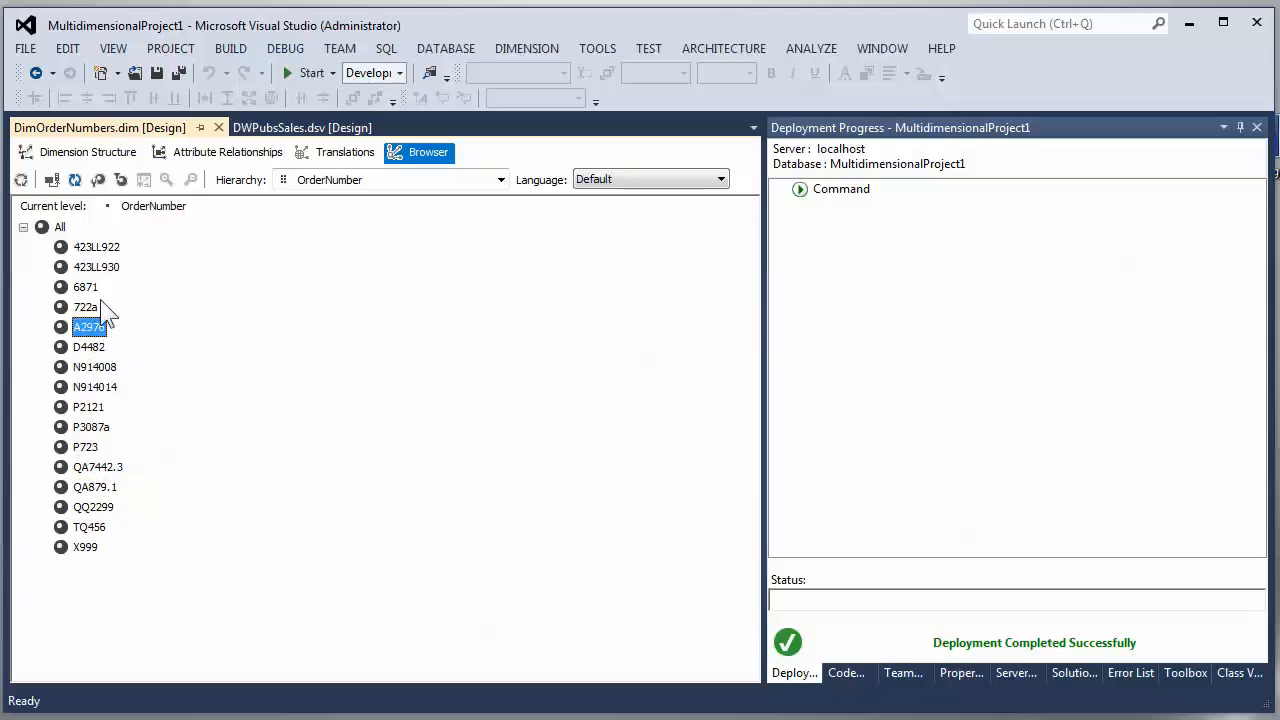
left_click(96, 247)
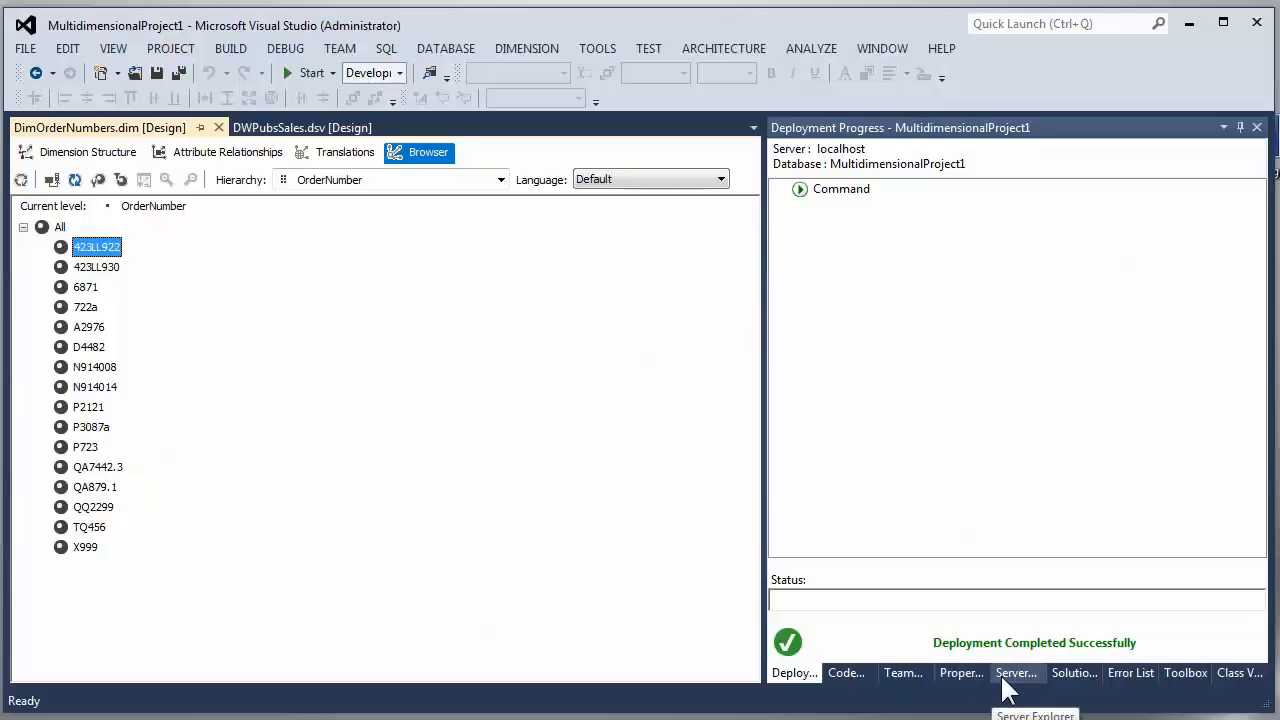
- Start a new cube from existing tables, using the suggested measure group tables FactSales and FactTitlesAuthors from the DWPubsSales data source view
left_click(1074, 672)
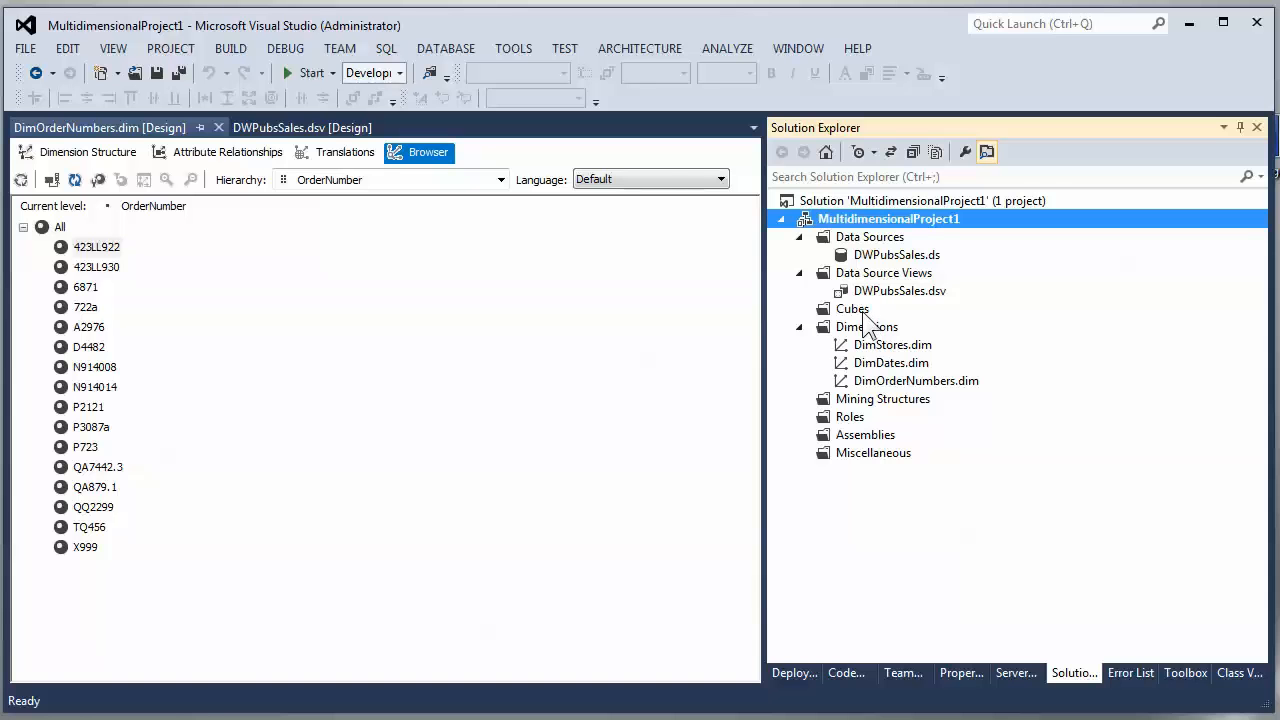
right_click(864, 313)
left_click(955, 326)
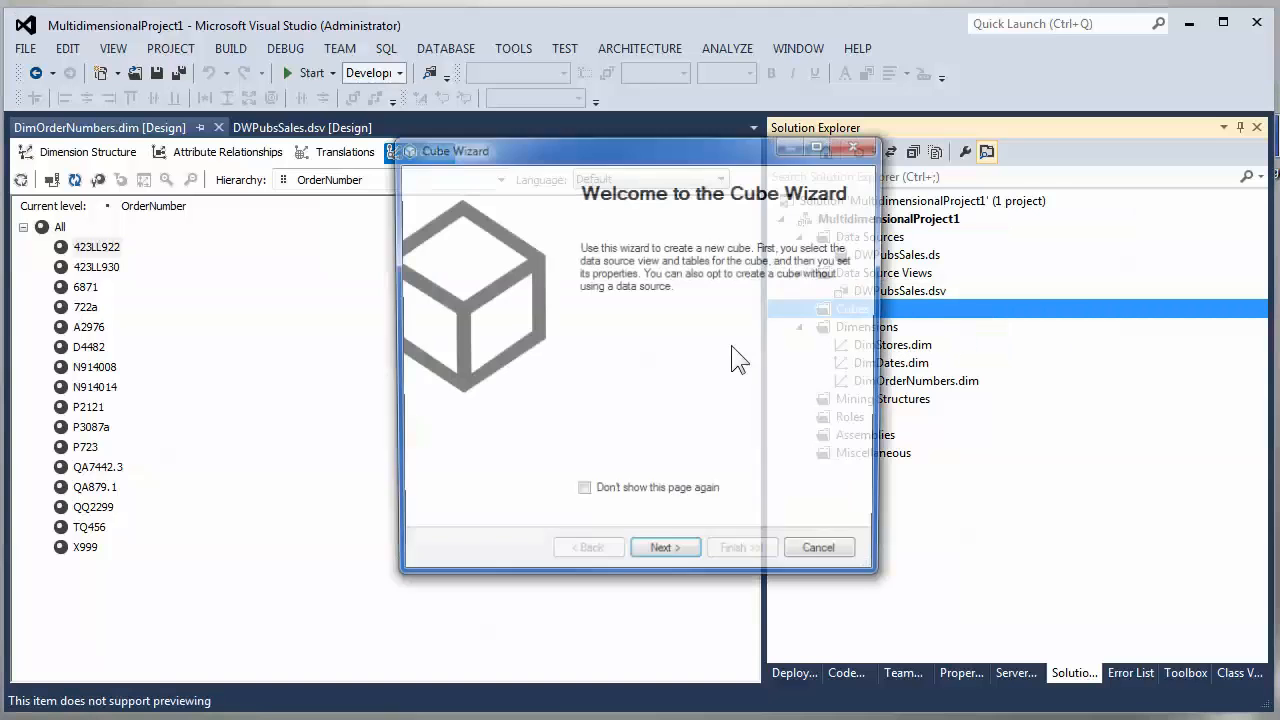
left_click(660, 553)
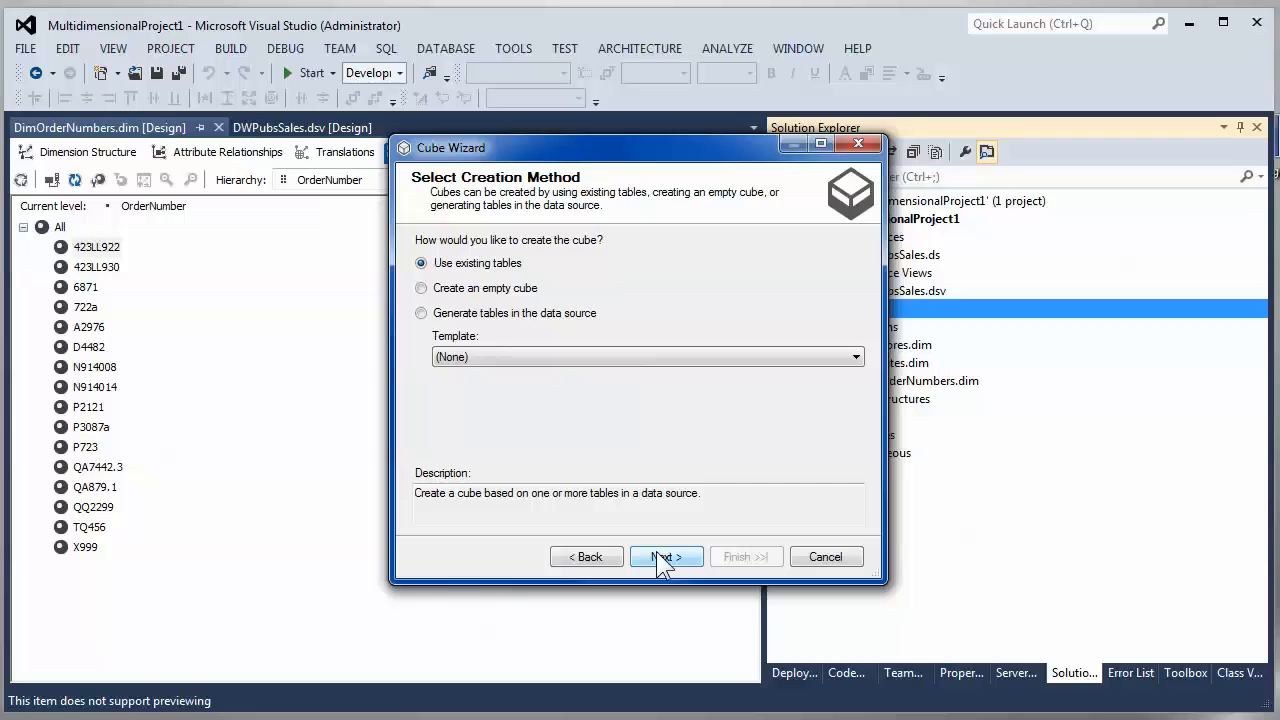
left_click(657, 553)
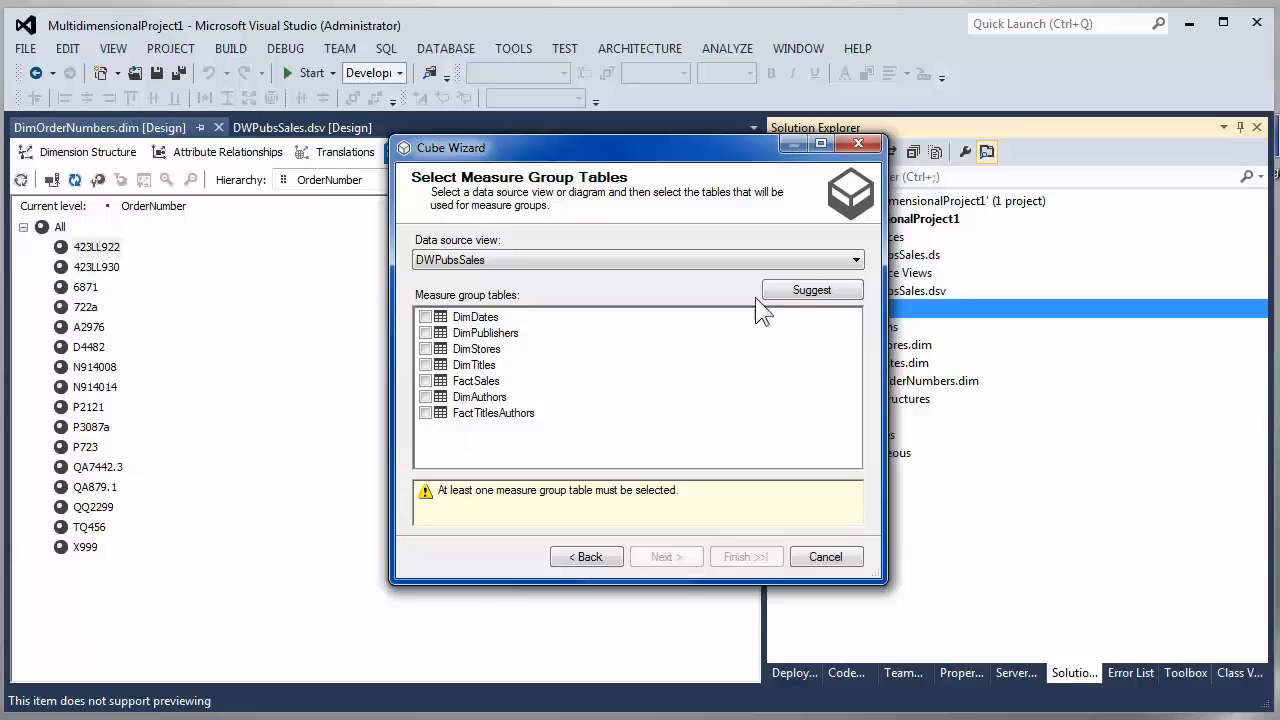
left_click(810, 292)
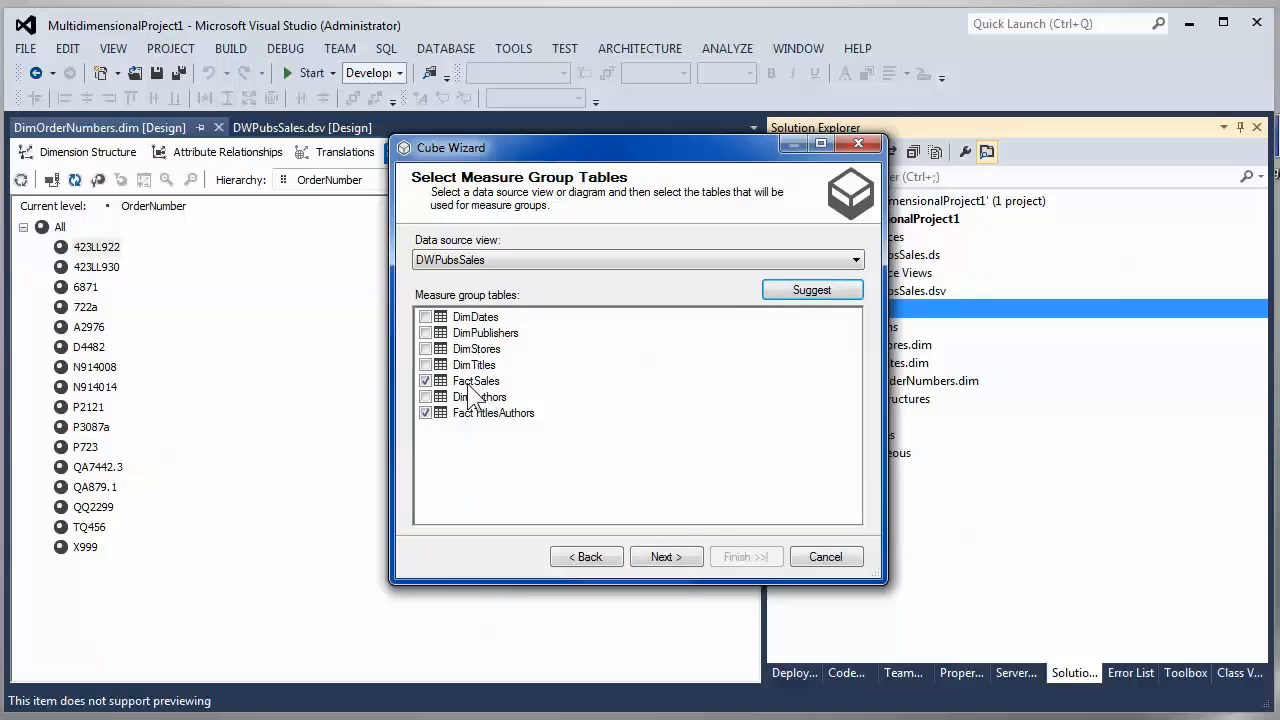
left_click(655, 556)
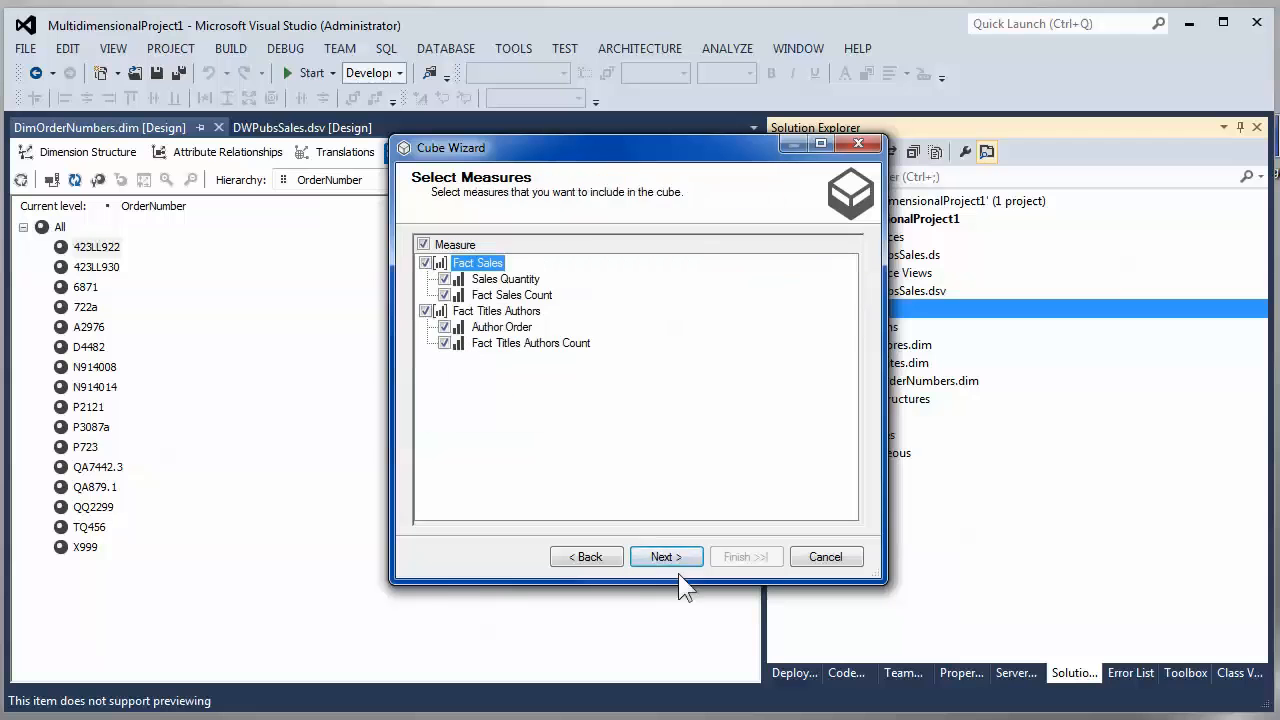
- Include all listed measures, the existing dimensions, and the new Dim Titles and Dim Authors dimensions in the cube
left_click(671, 553)
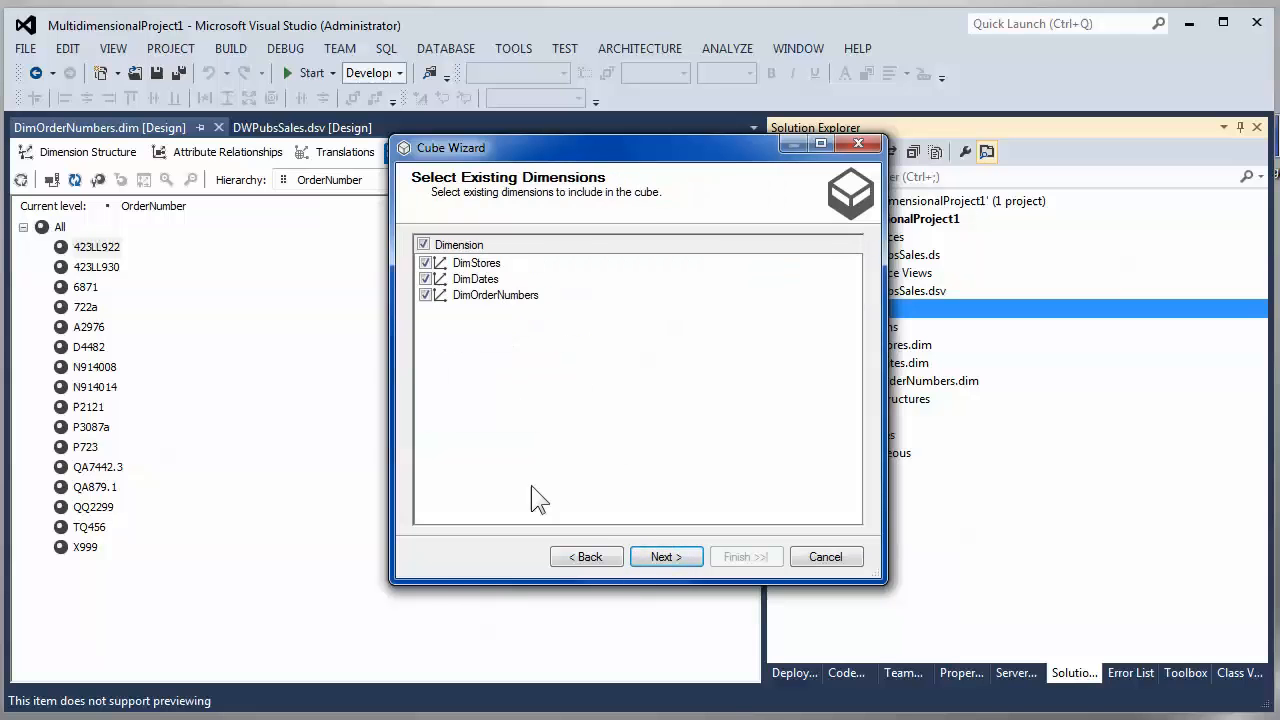
left_click(664, 557)
left_click(674, 557)
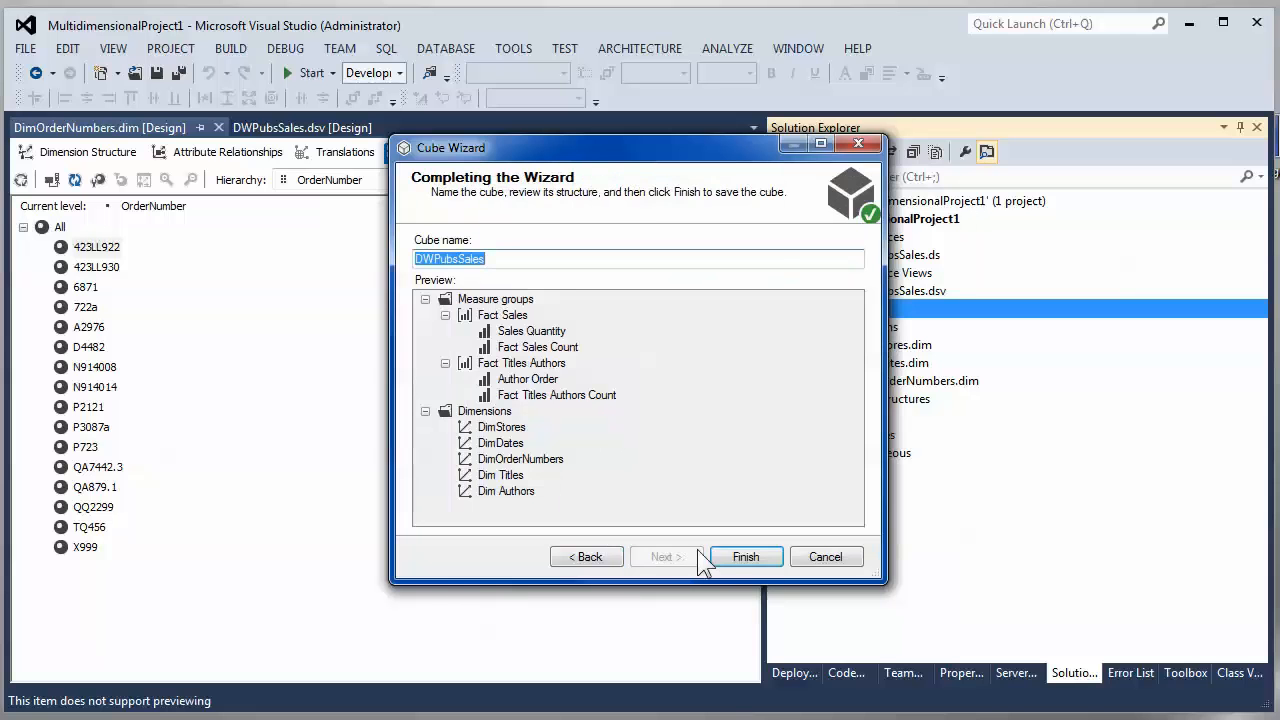
- Recheck the new and existing dimension selections, and finish creating the cube with the name DWPubsSales
left_click(580, 557)
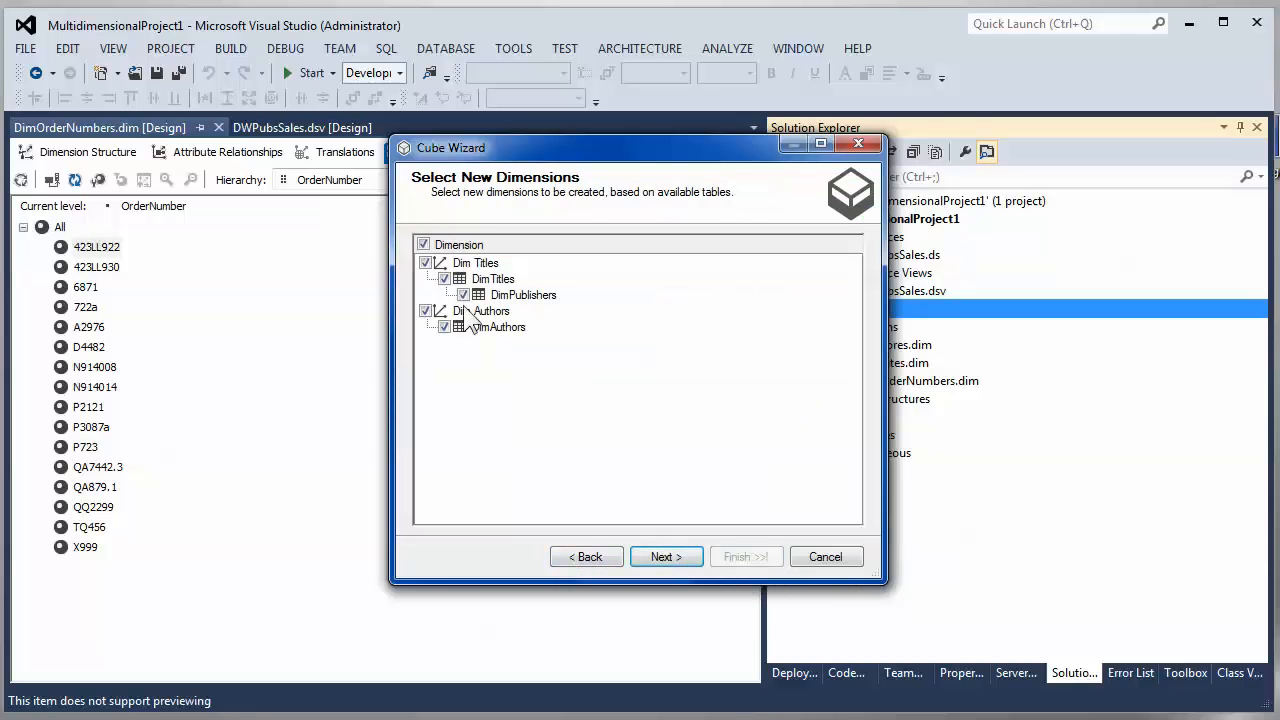
left_click(587, 557)
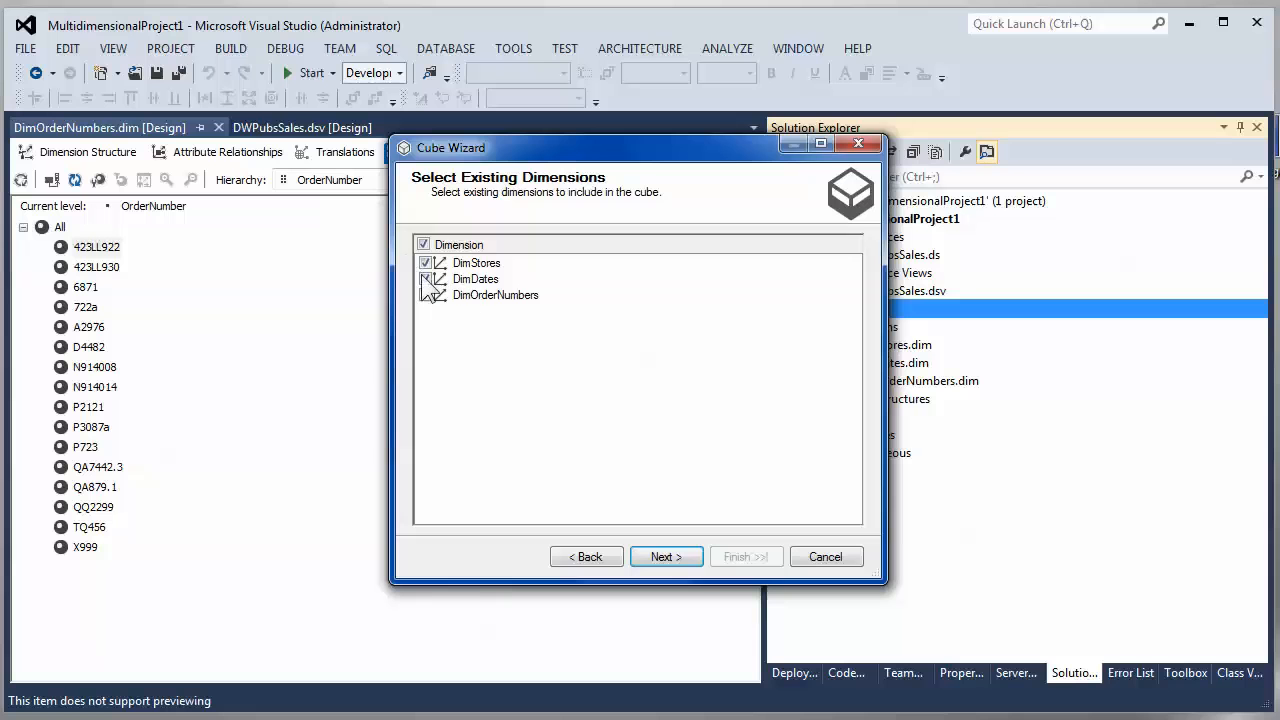
left_click(688, 560)
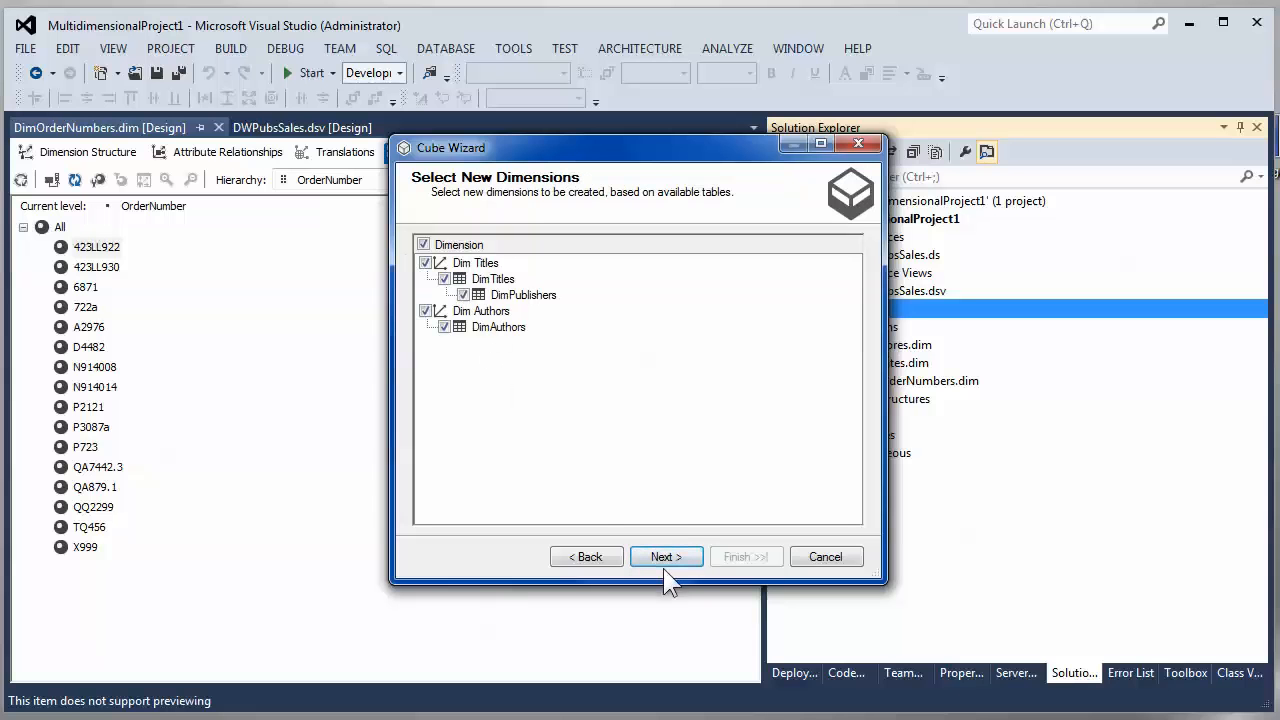
left_click(688, 560)
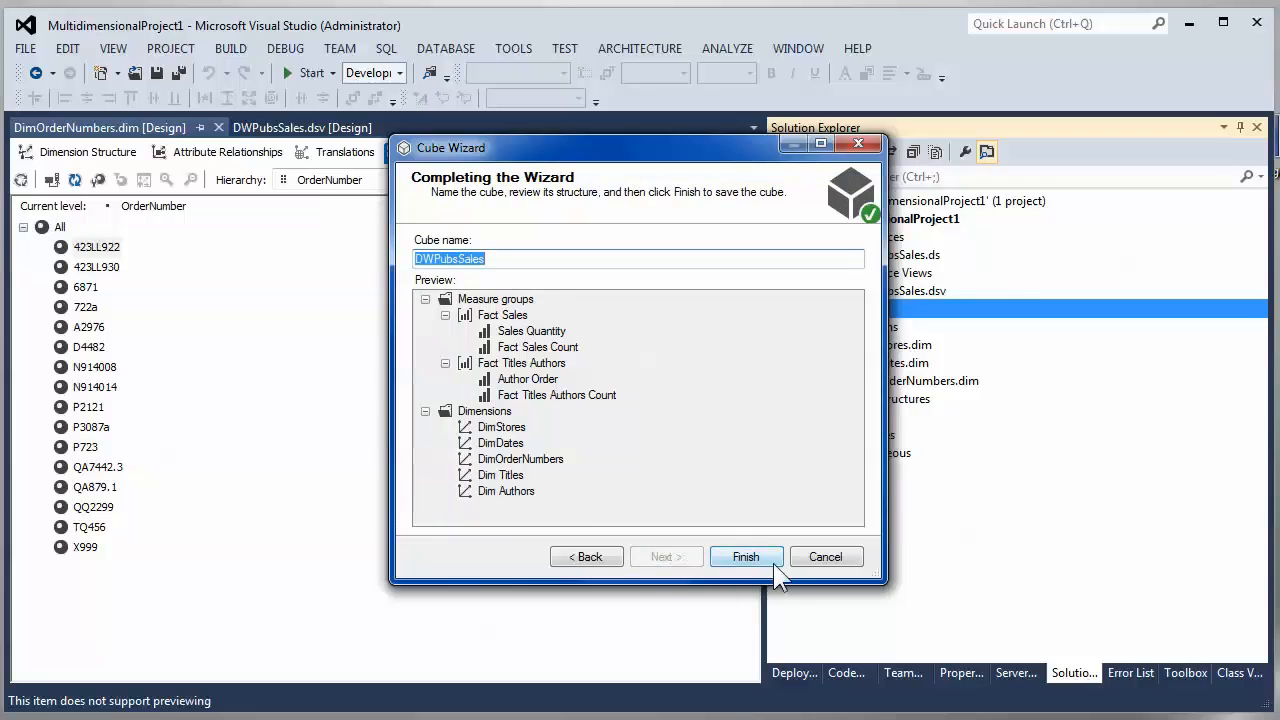
left_click(742, 557)
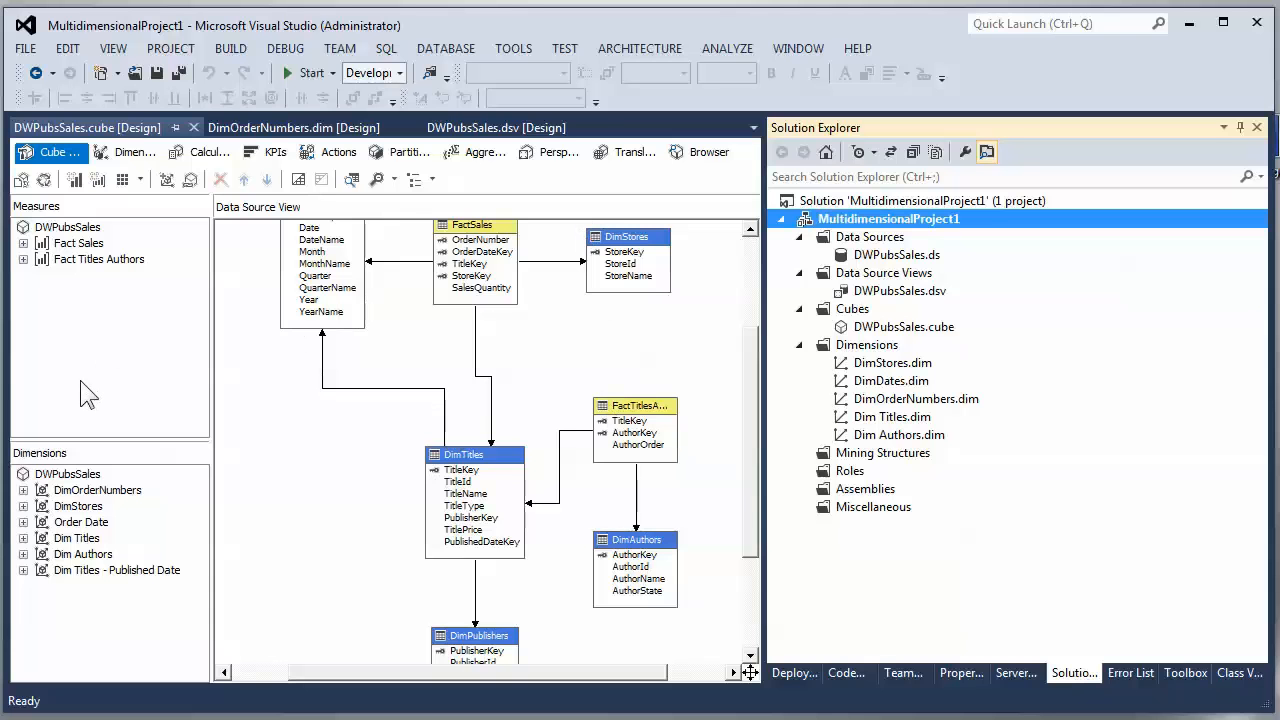
- Deploy the project, run Process Full on the DWPubsSales cube, and close the processing dialogs
left_click(43, 179)
left_click(740, 398)
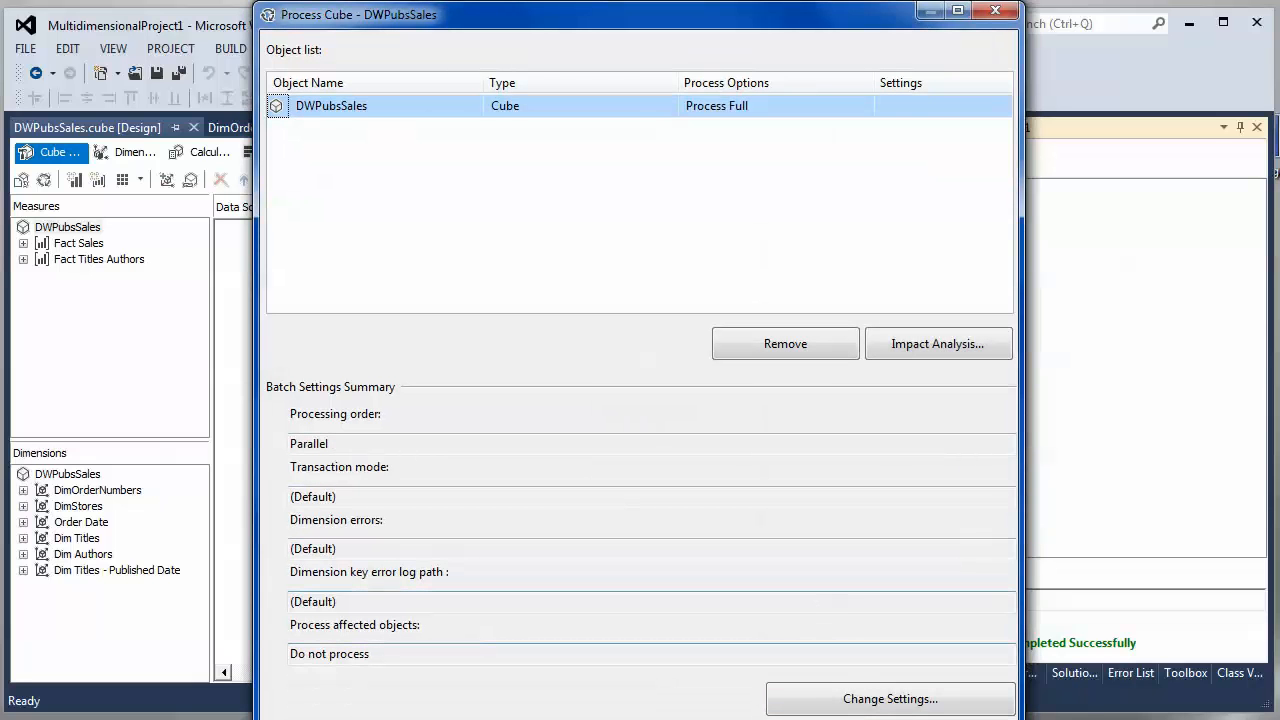
left_click(768, 718)
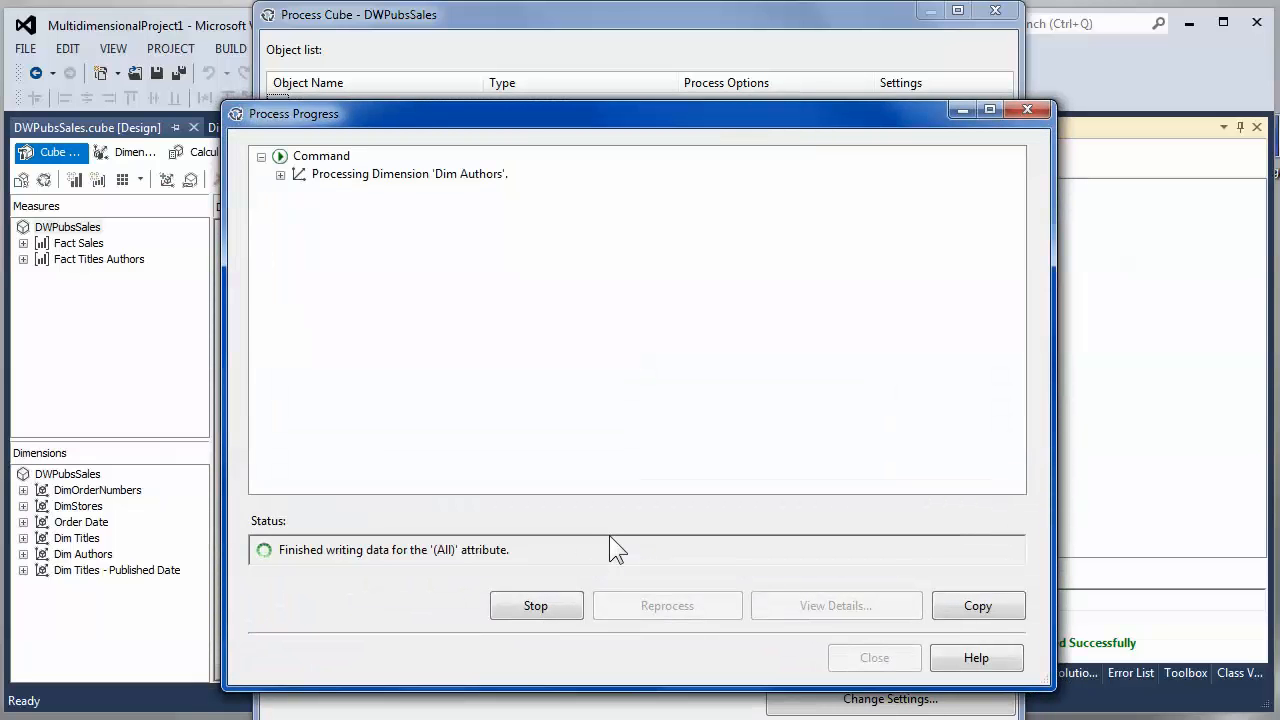
left_click(886, 664)
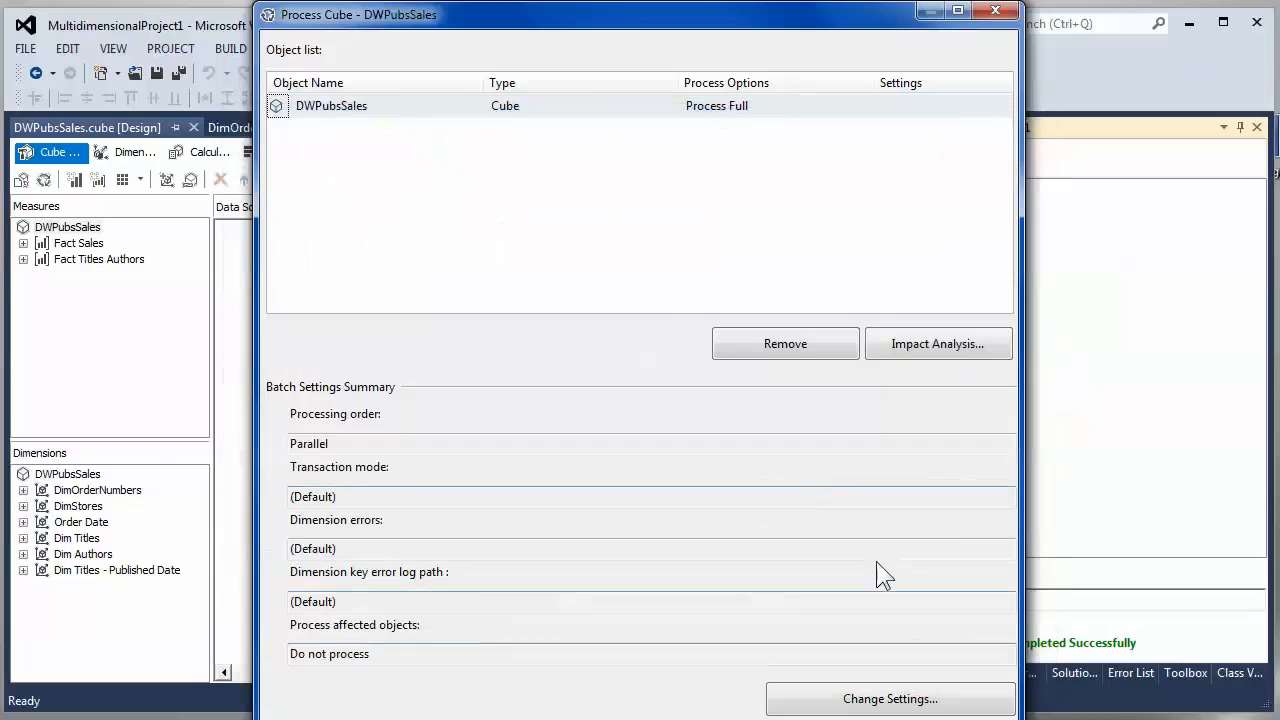
key("Escape")
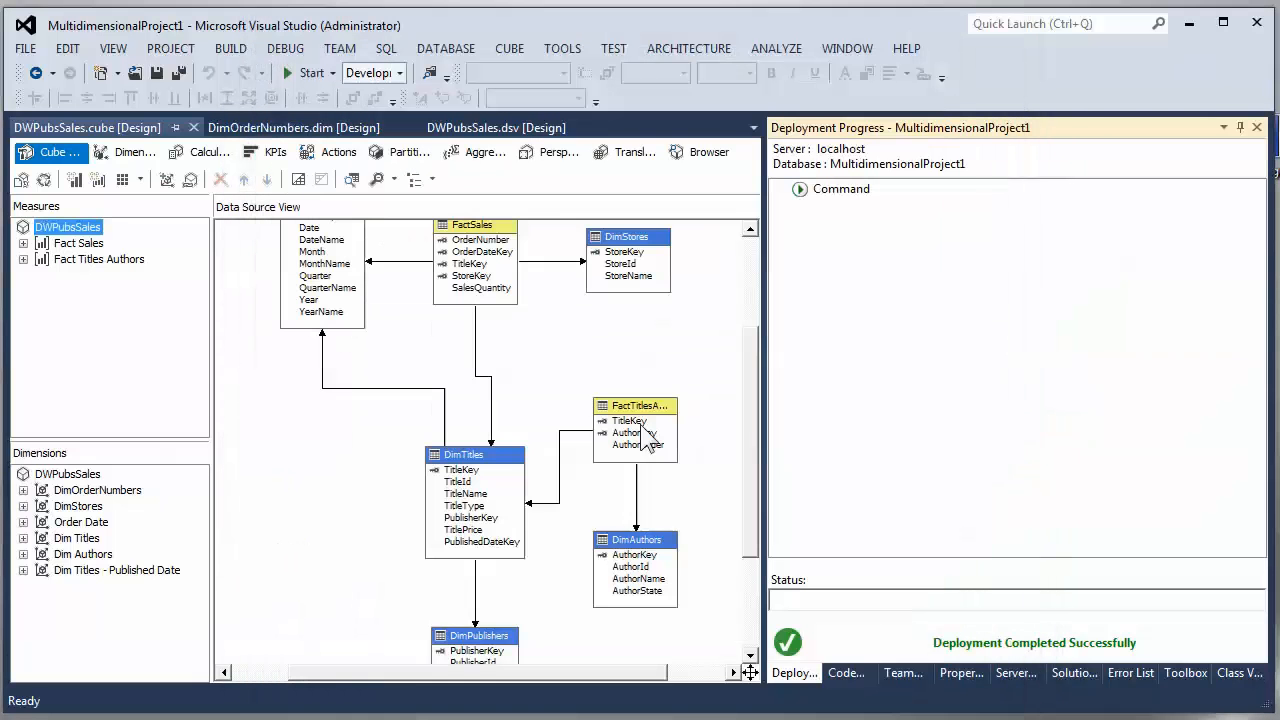
- Open the cube browser and add the Sales Quantity measure from Fact Sales to the query
left_click(707, 150)
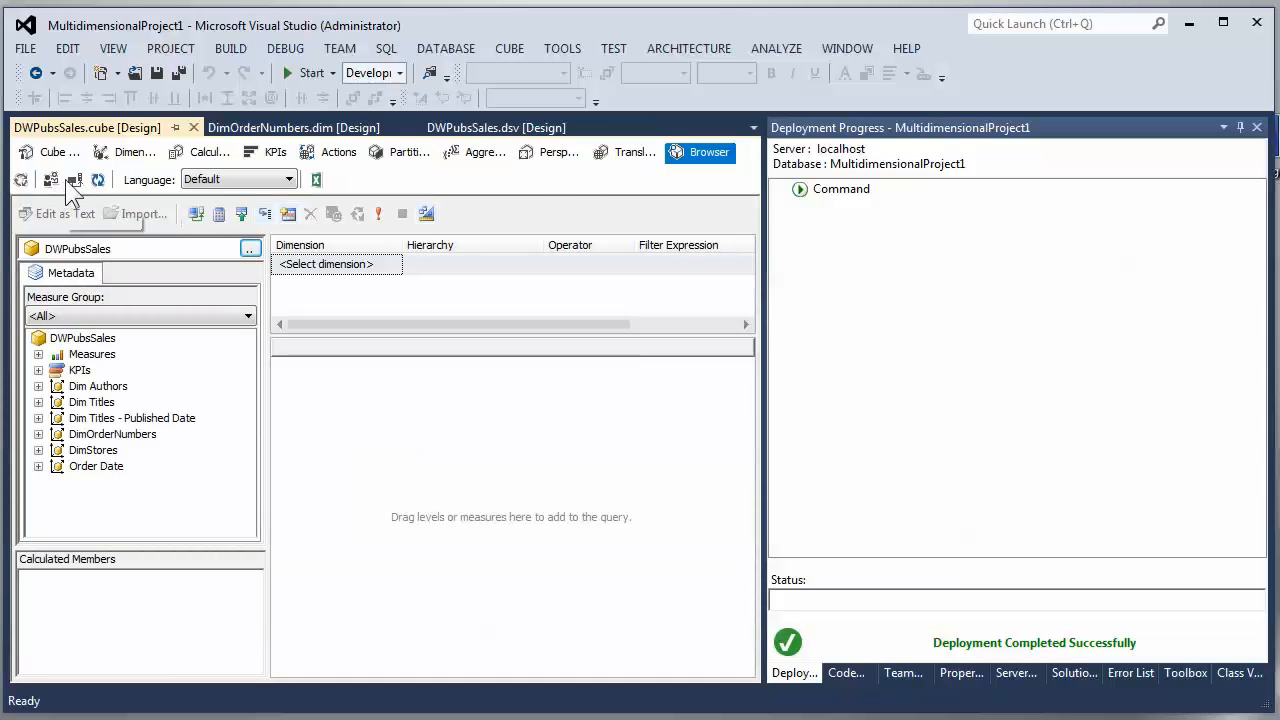
left_click(39, 355)
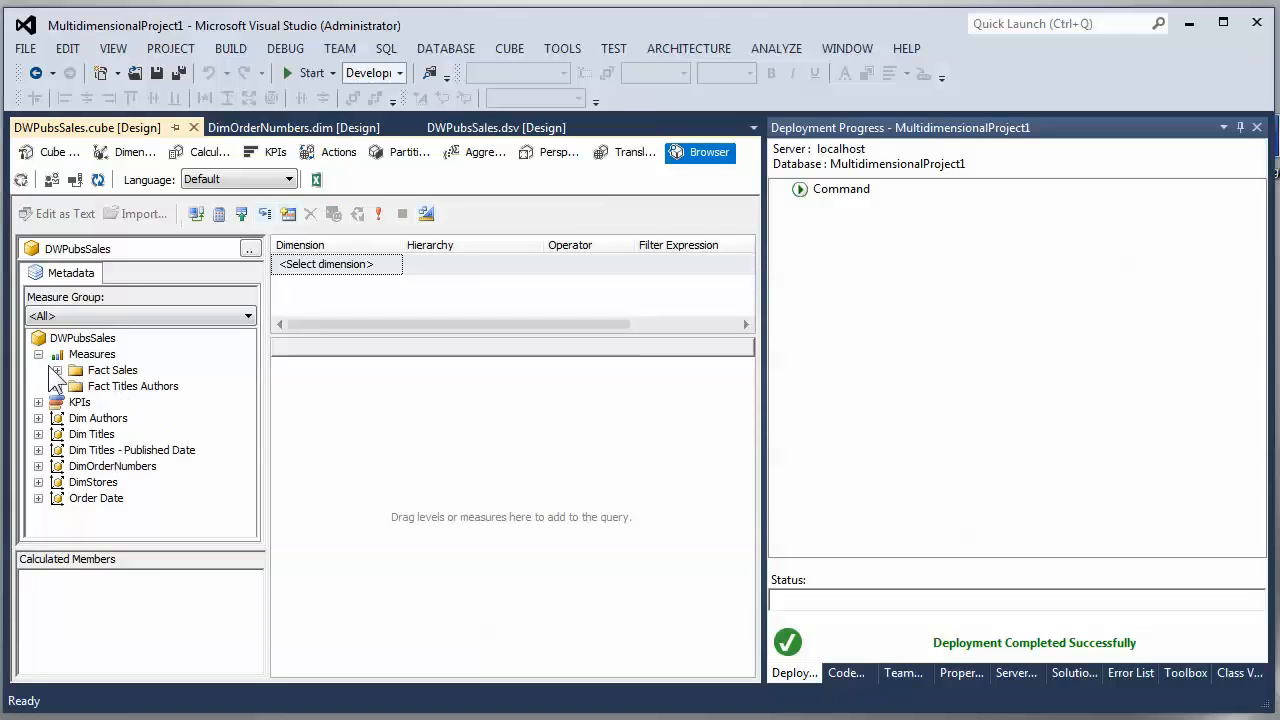
left_click(57, 370)
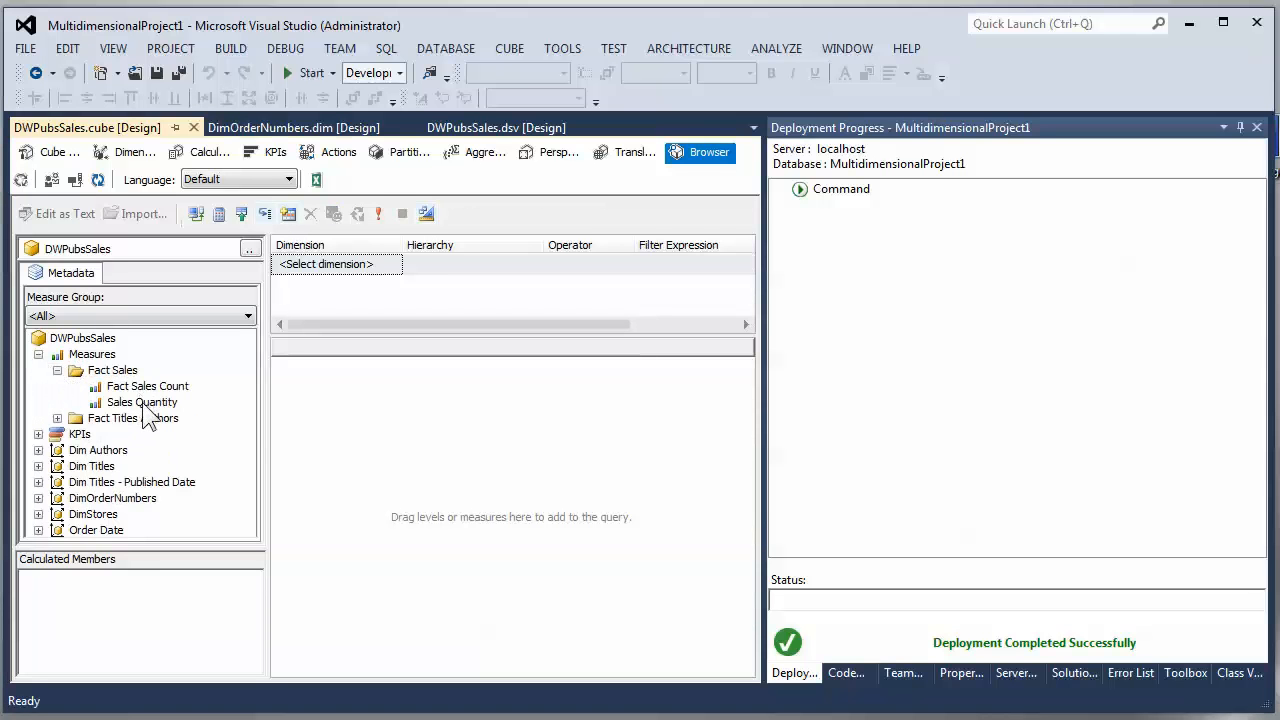
left_click_drag(142, 412, 386, 471)
- Break down Sales Quantity by the OrderNumber attribute of DimOrderNumbers and examine the first order's row
left_click(39, 530)
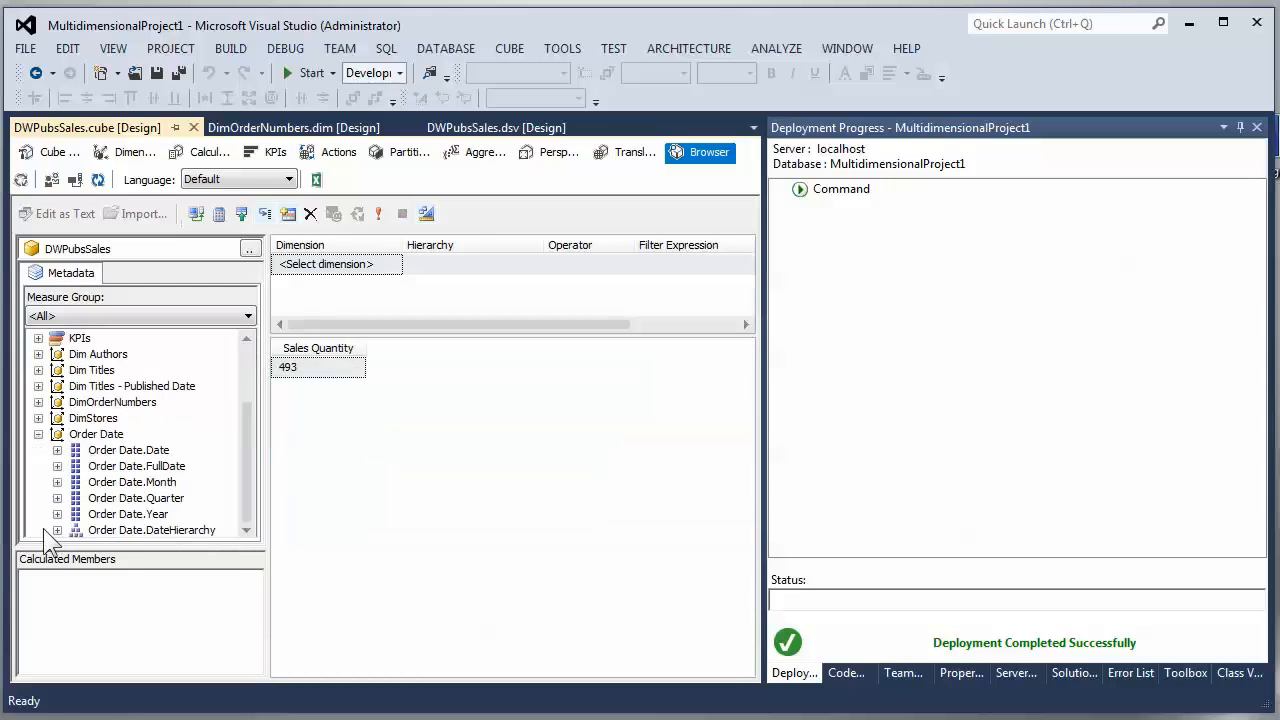
left_click(38, 434)
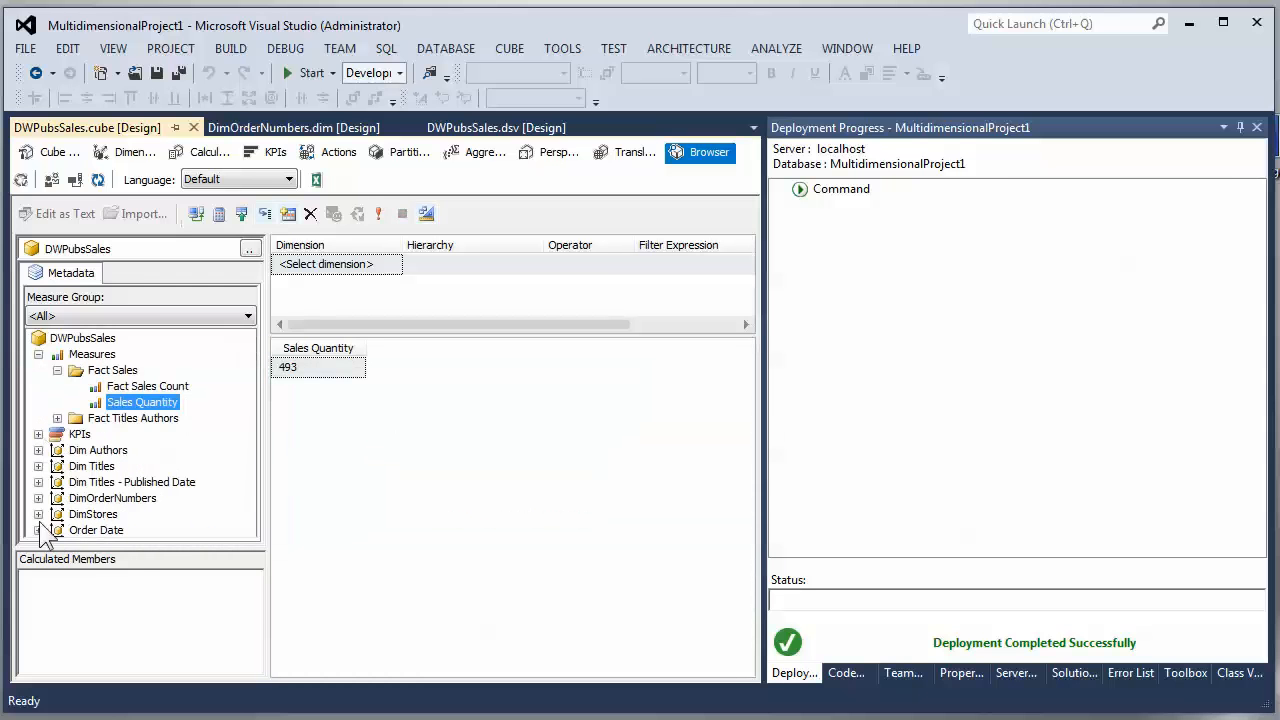
left_click(38, 498)
left_click_drag(122, 514, 316, 476)
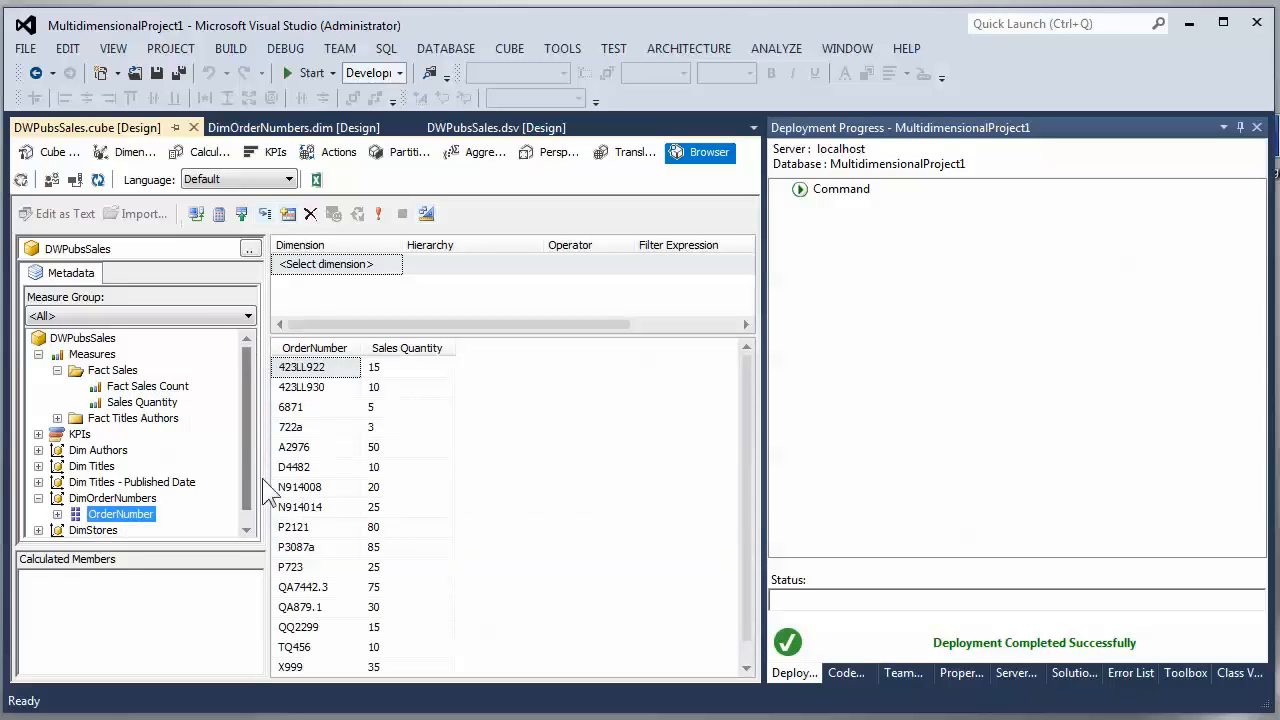
left_click(376, 368)
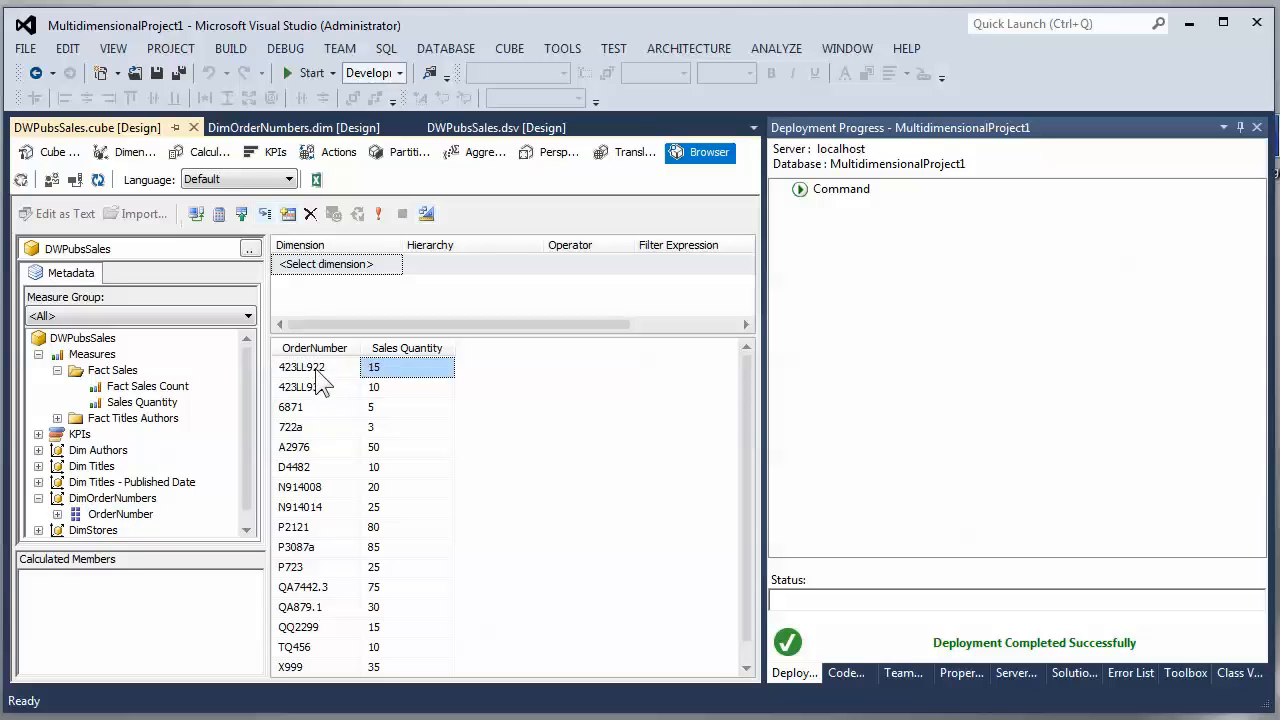
left_click(336, 373)
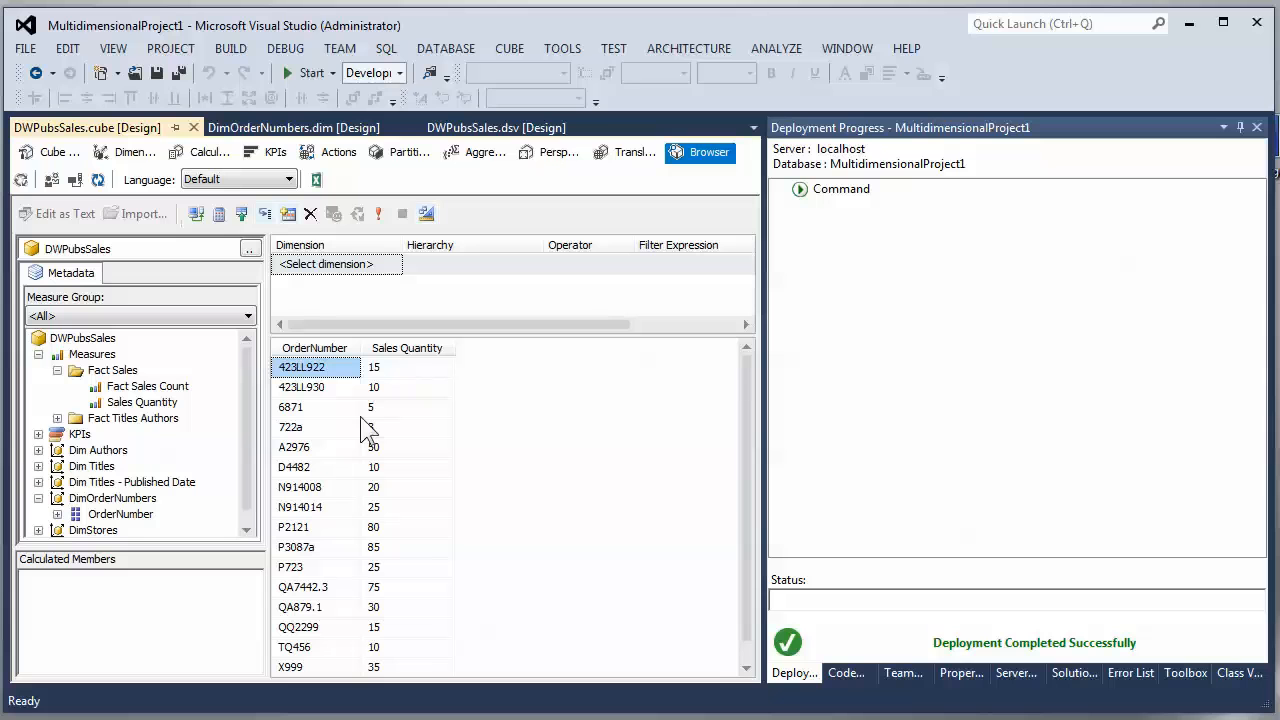
- Add the Title Key attribute of Dim Titles to the query alongside OrderNumber
left_click(80, 467)
left_click(39, 466)
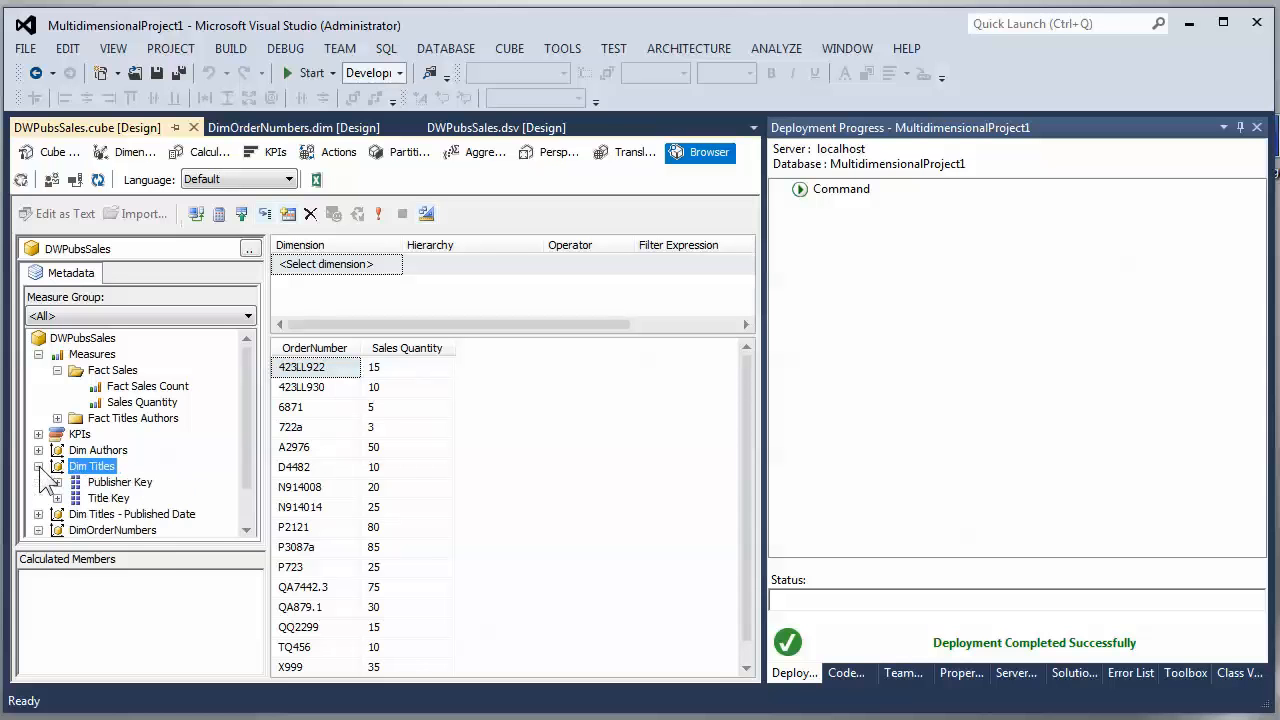
left_click_drag(106, 498, 386, 416)
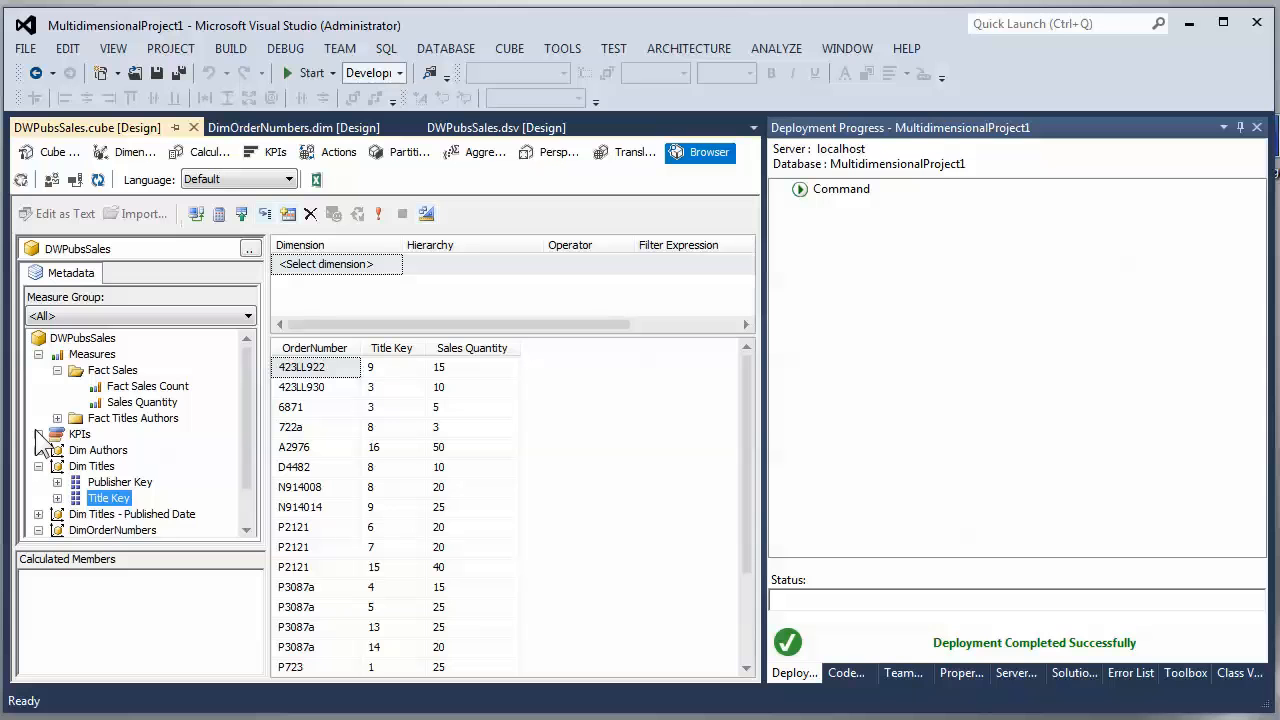
left_click_drag(243, 395, 248, 478)
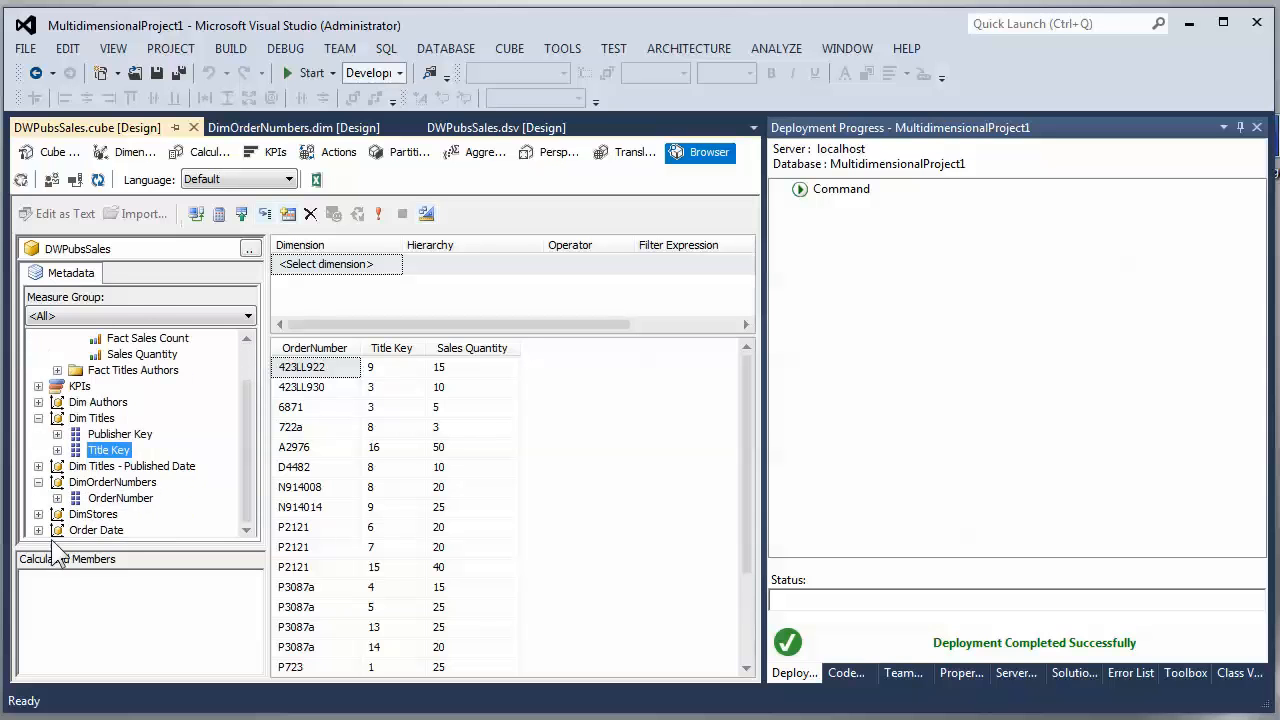
- Add the Store attribute of DimStores to the query with a wider column and take the Title Key column out
left_click(38, 514)
left_click_drag(100, 514, 428, 412)
left_click_drag(477, 350, 579, 347)
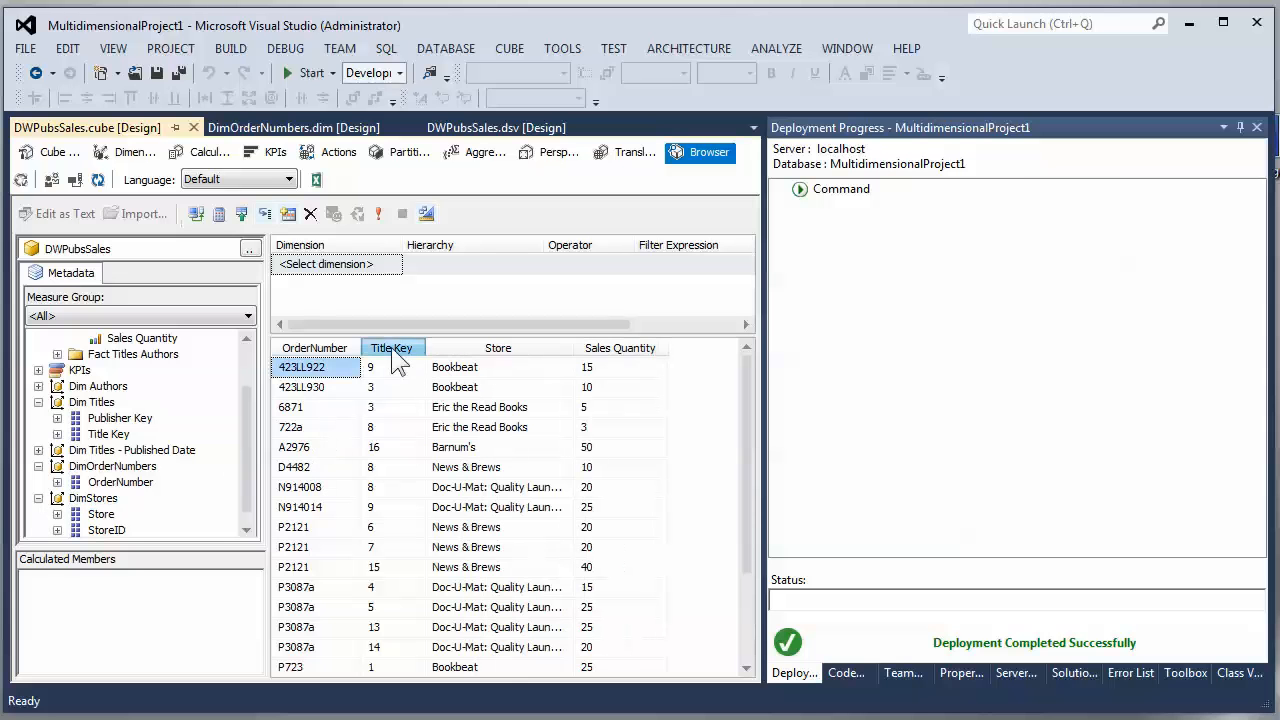
left_click_drag(391, 347, 190, 588)
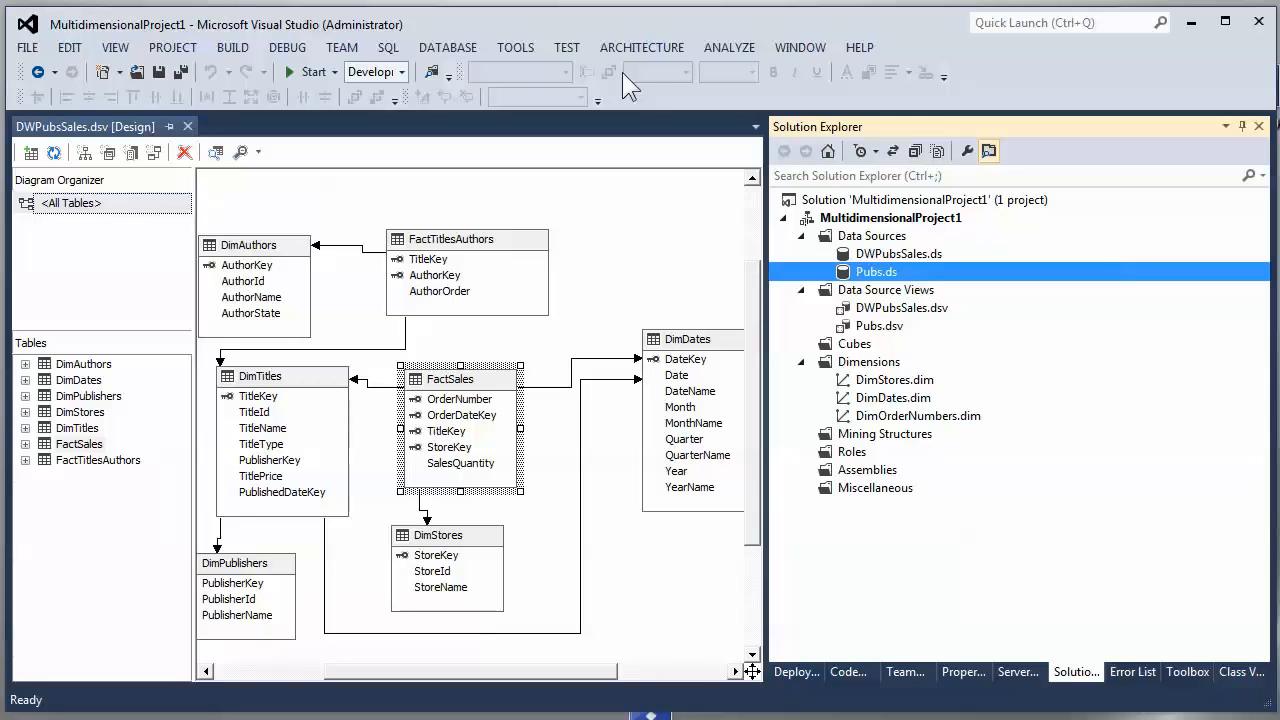
- Open the DimDates dimension, review its attributes and DateHierarchy, and close the designer
left_click(864, 401)
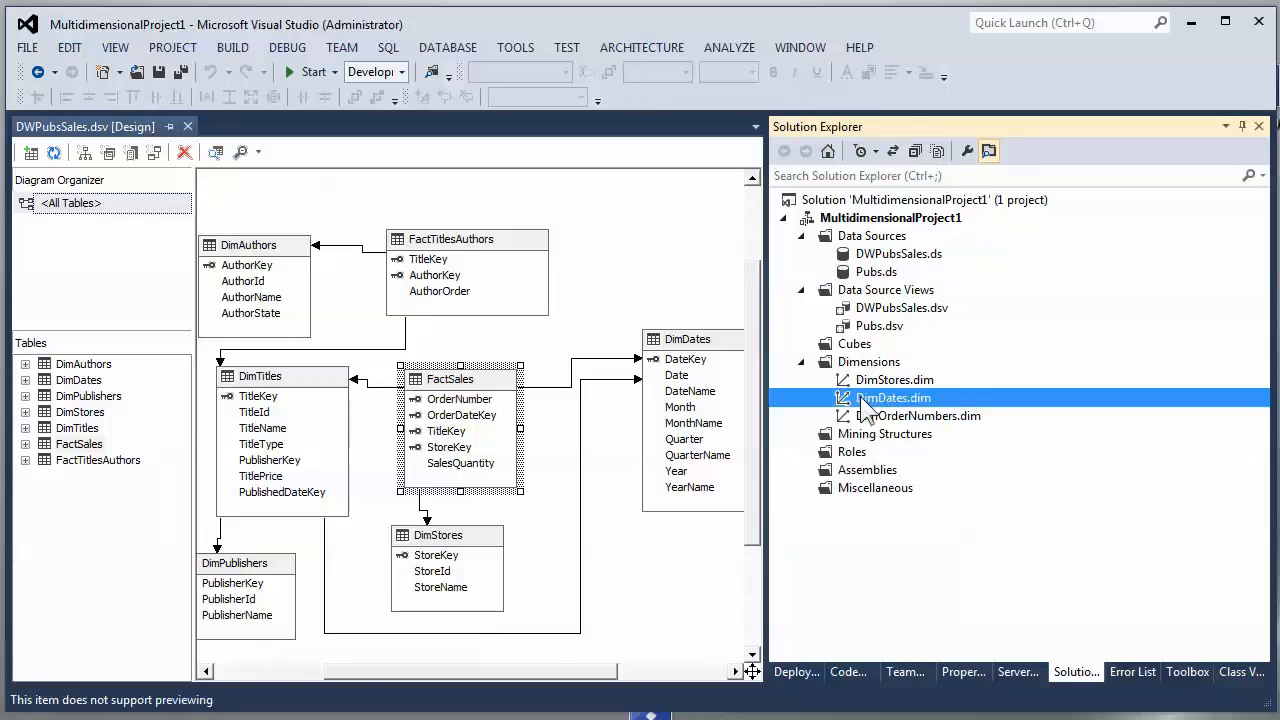
double_click(862, 399)
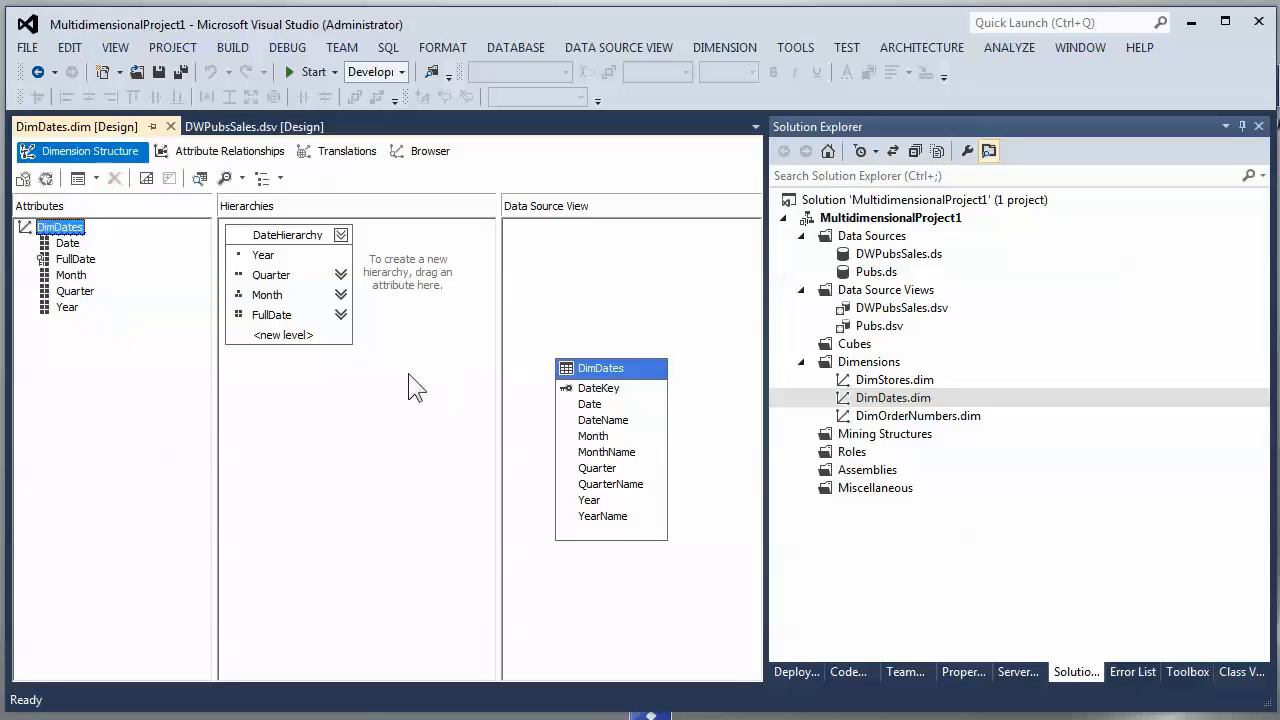
left_click(170, 126)
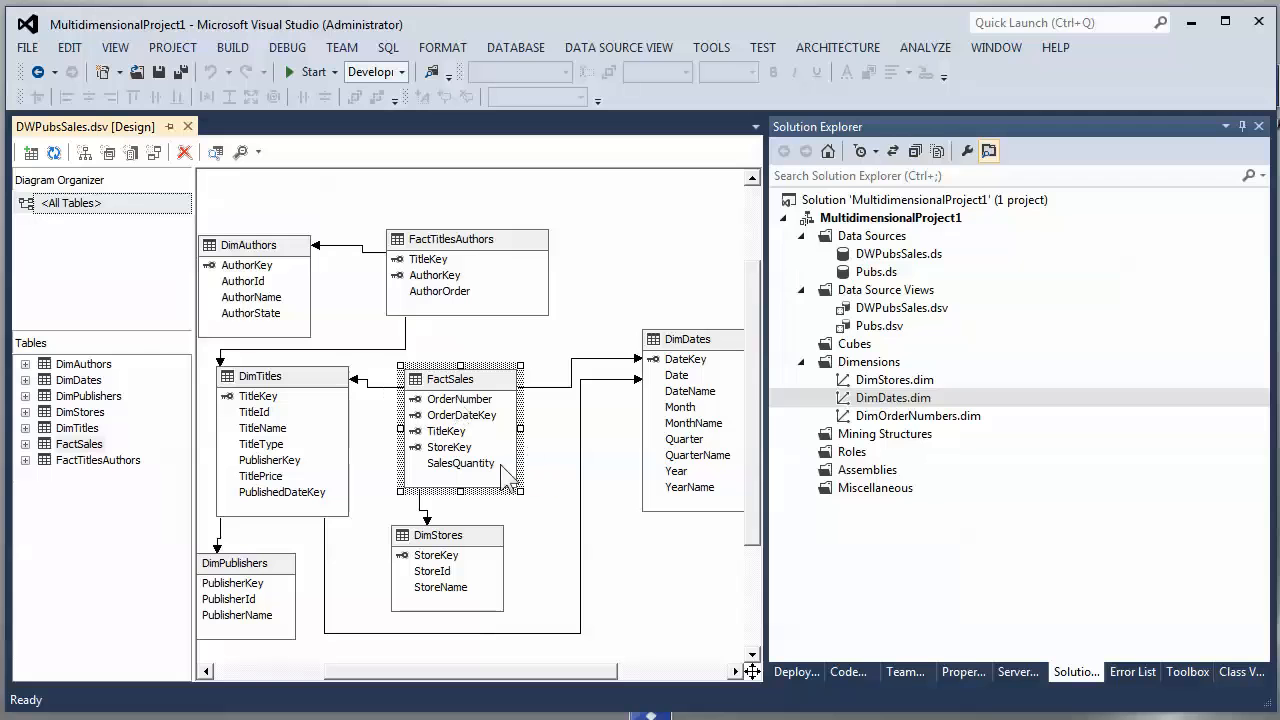
- Explore the FactSales table's data from the DWPubsSales data source view and sort it by OrderDateKey in descending order
left_click(476, 416)
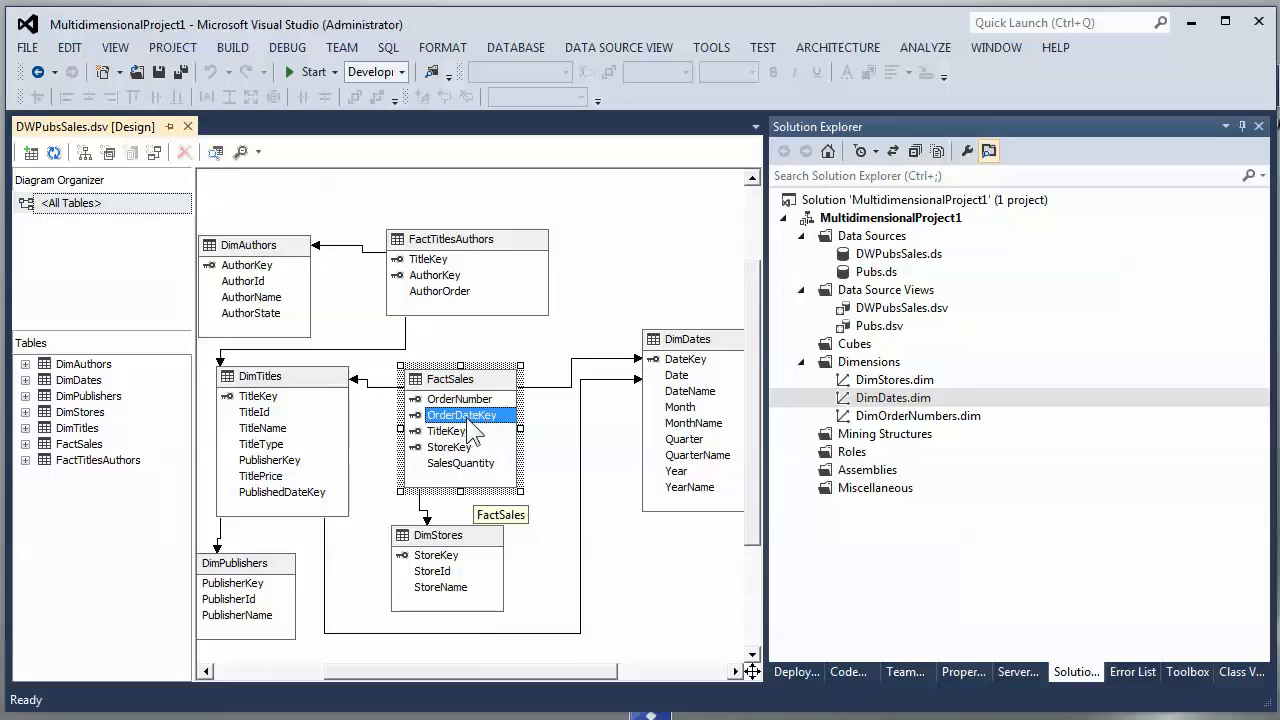
right_click(496, 384)
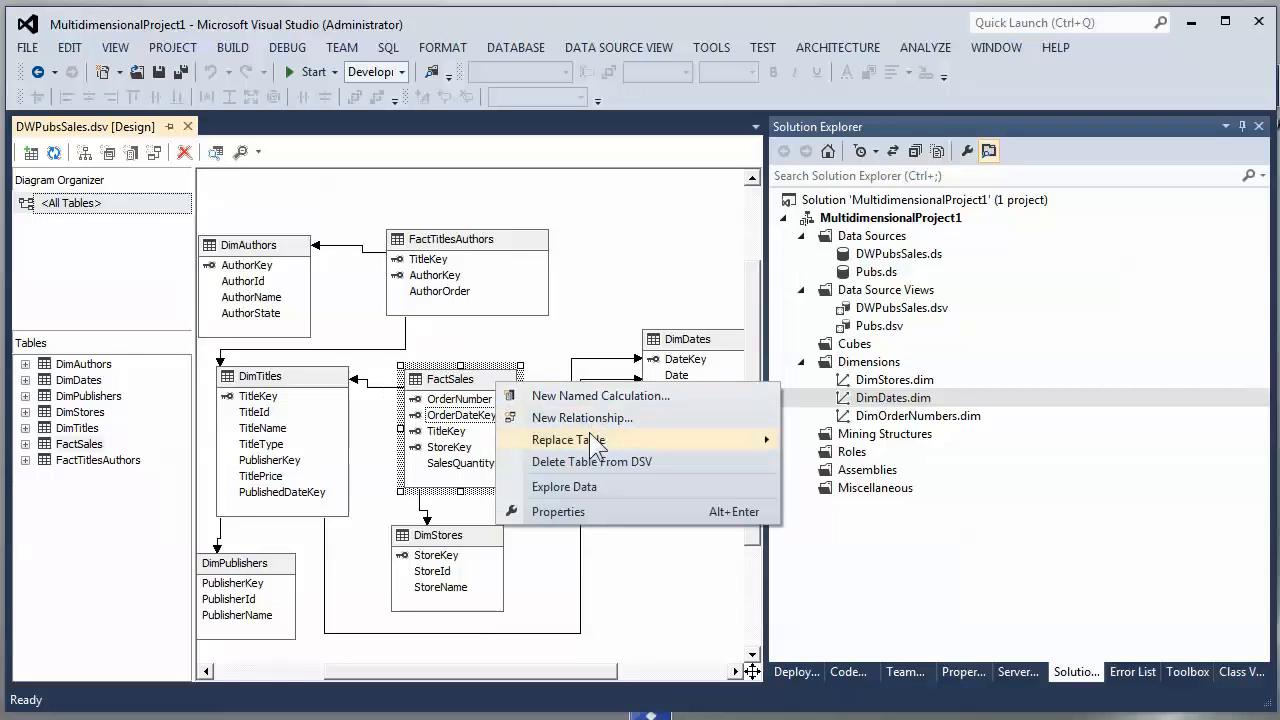
left_click(575, 487)
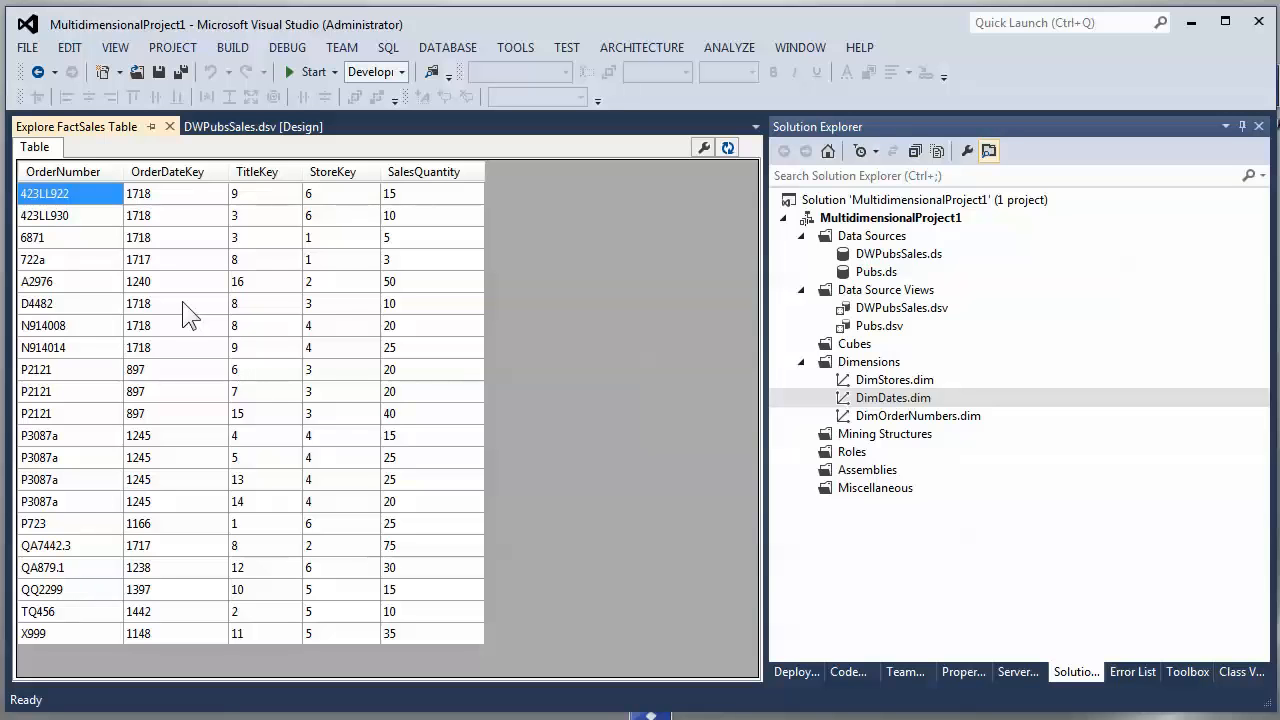
left_click(185, 174)
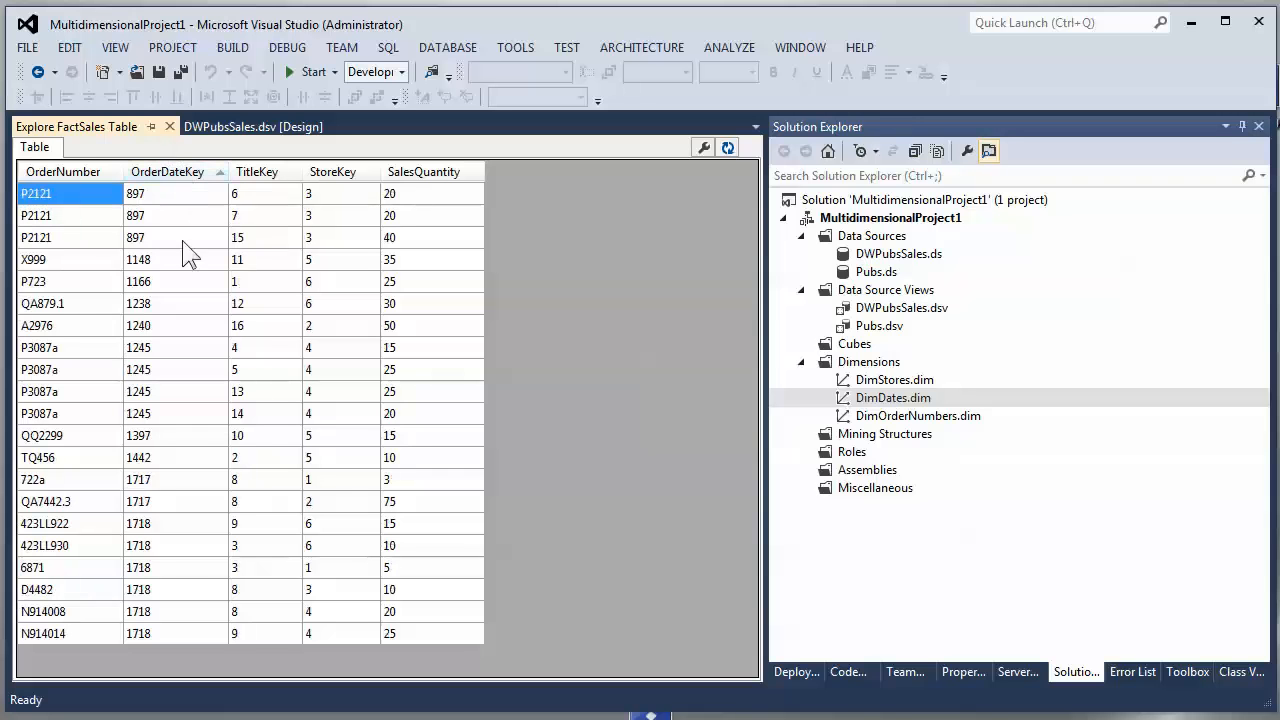
left_click(172, 176)
- Examine the OrderDateKey values down the FactSales rows, and close the table data
left_click(163, 193)
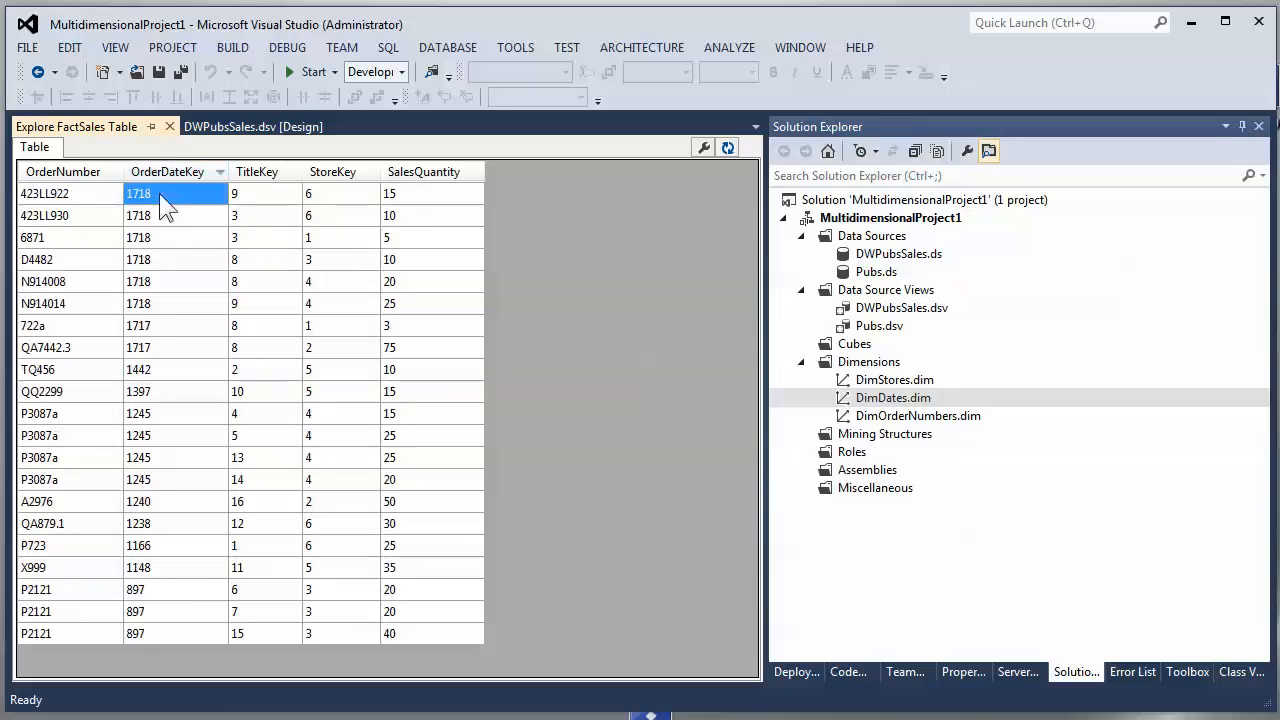
left_click(172, 237)
left_click(174, 260)
left_click(171, 368)
left_click(173, 435)
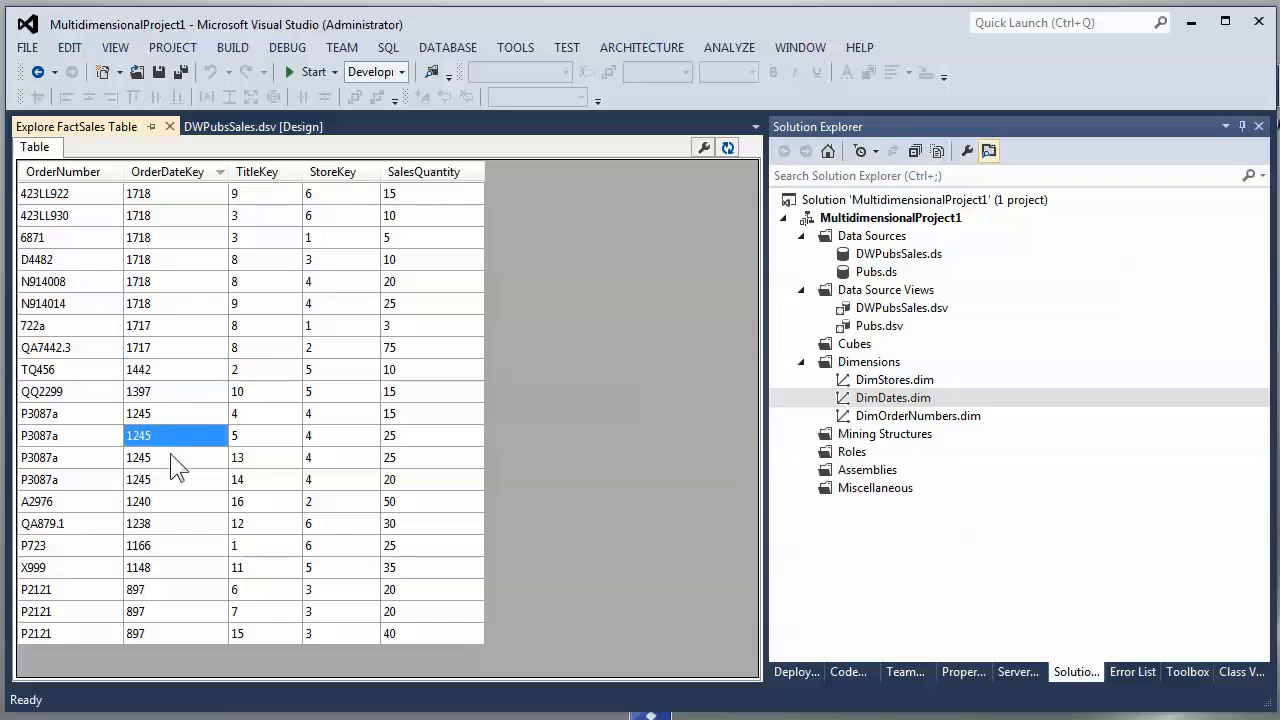
left_click_drag(172, 535, 172, 532)
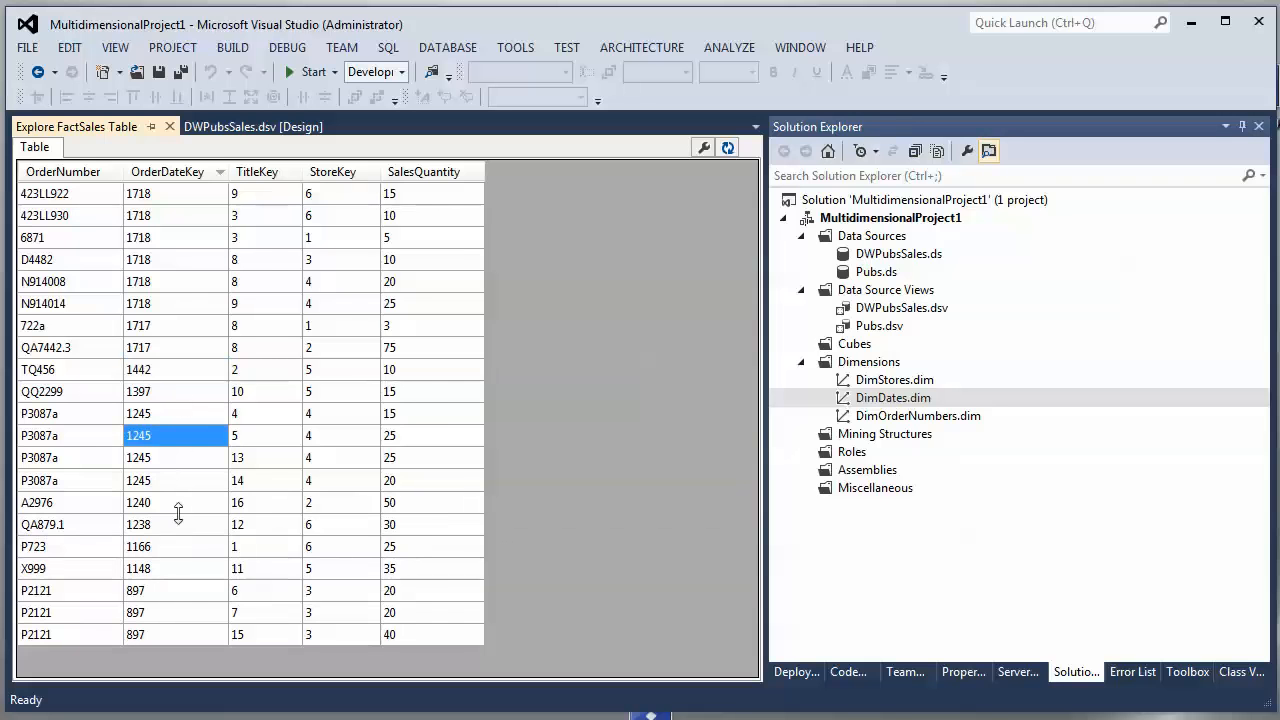
left_click(169, 126)
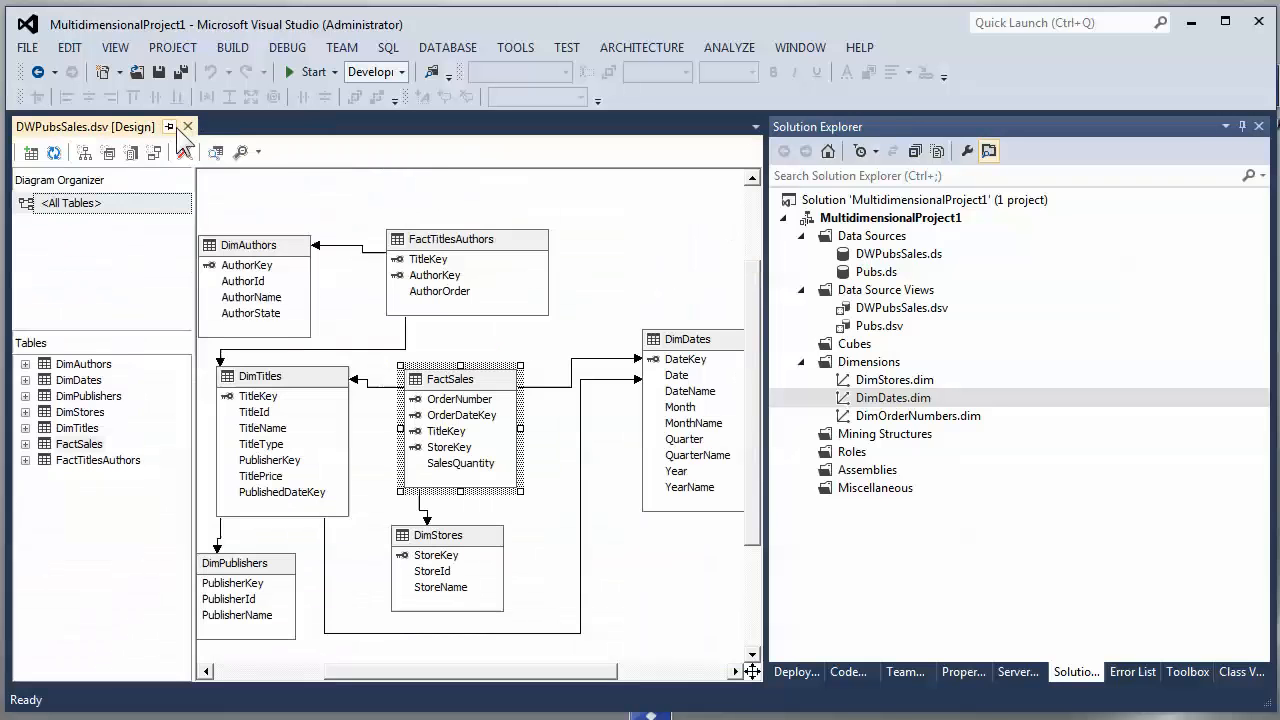
- Explore the DimDates table's data, check the values in its Date column, and close the table data
right_click(693, 341)
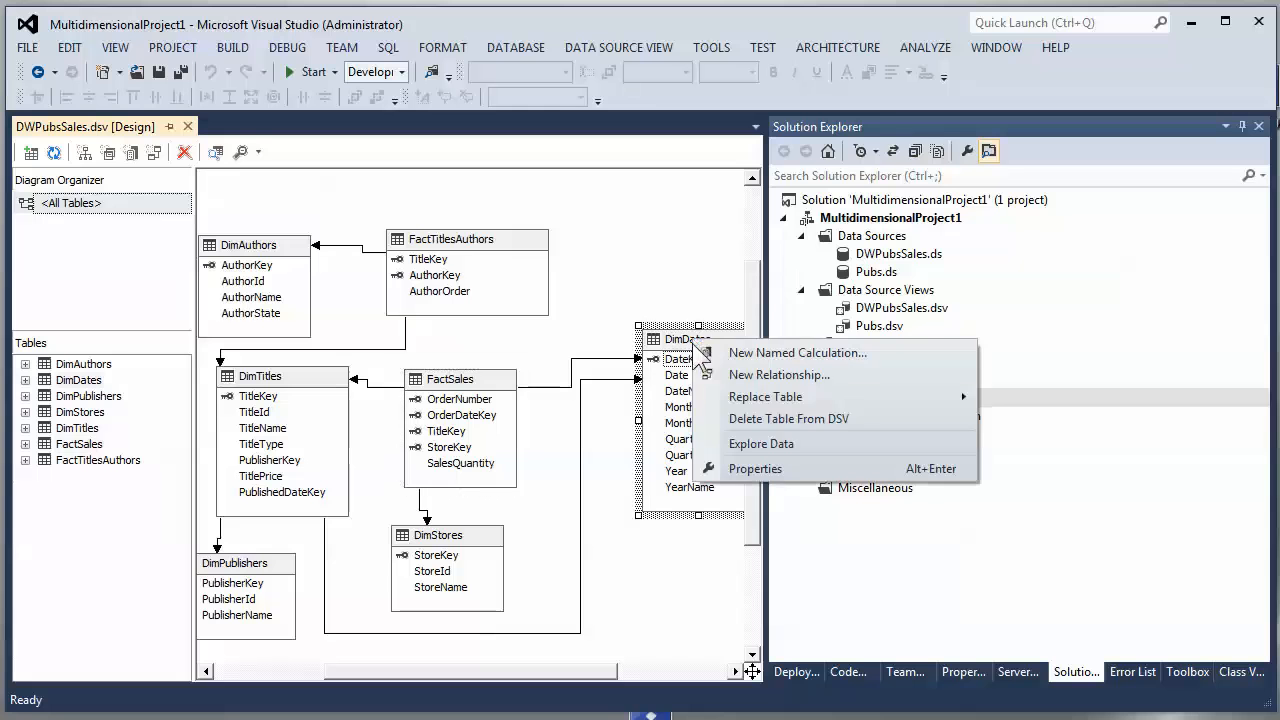
left_click(785, 445)
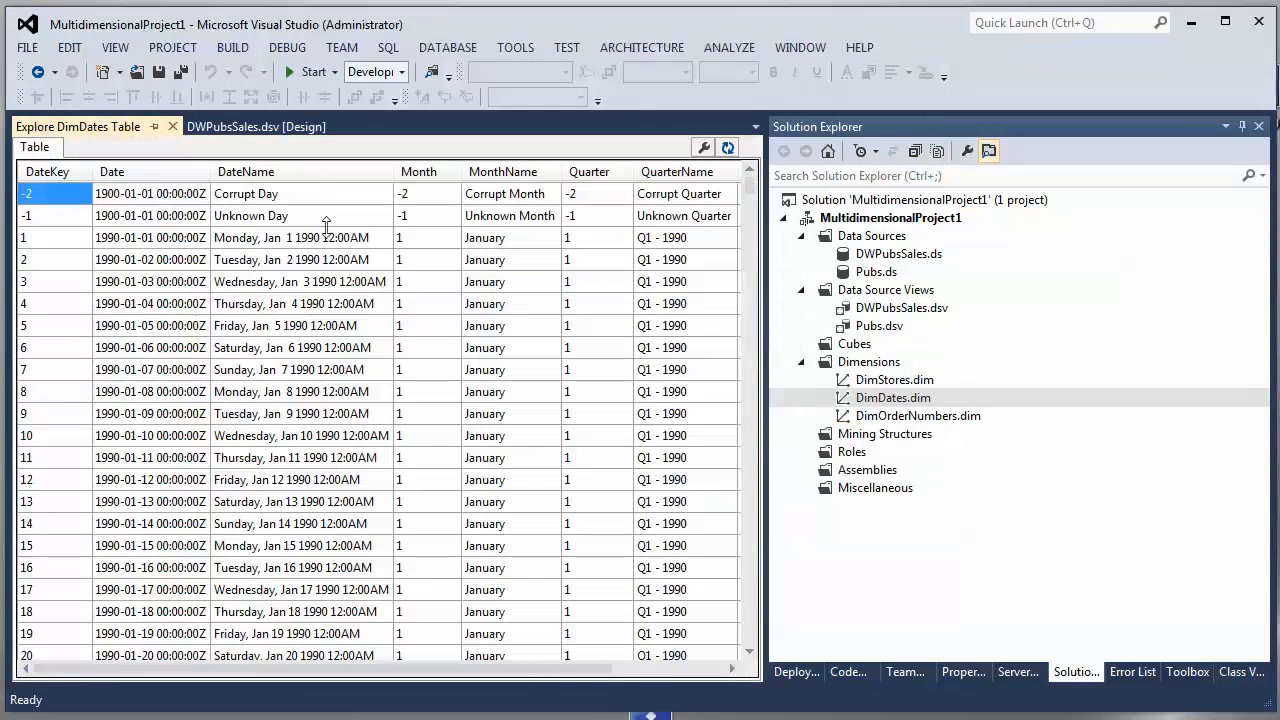
left_click(130, 194)
left_click(145, 303)
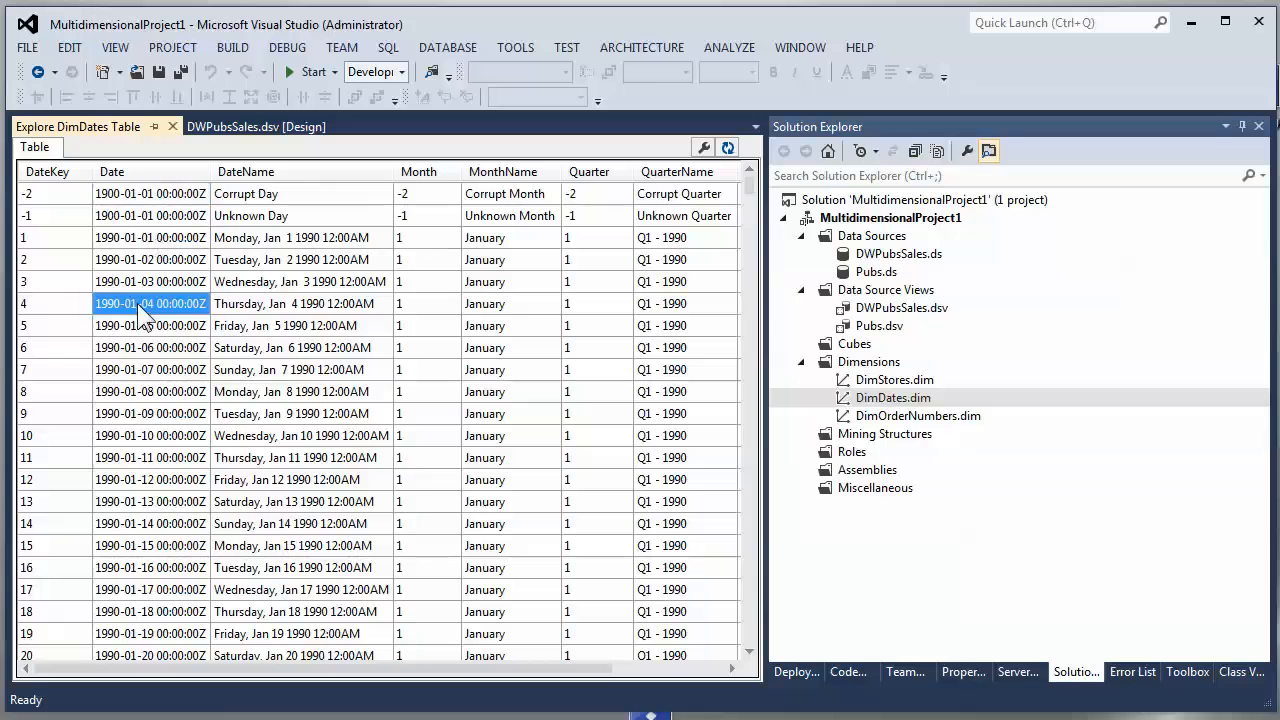
left_click(145, 369)
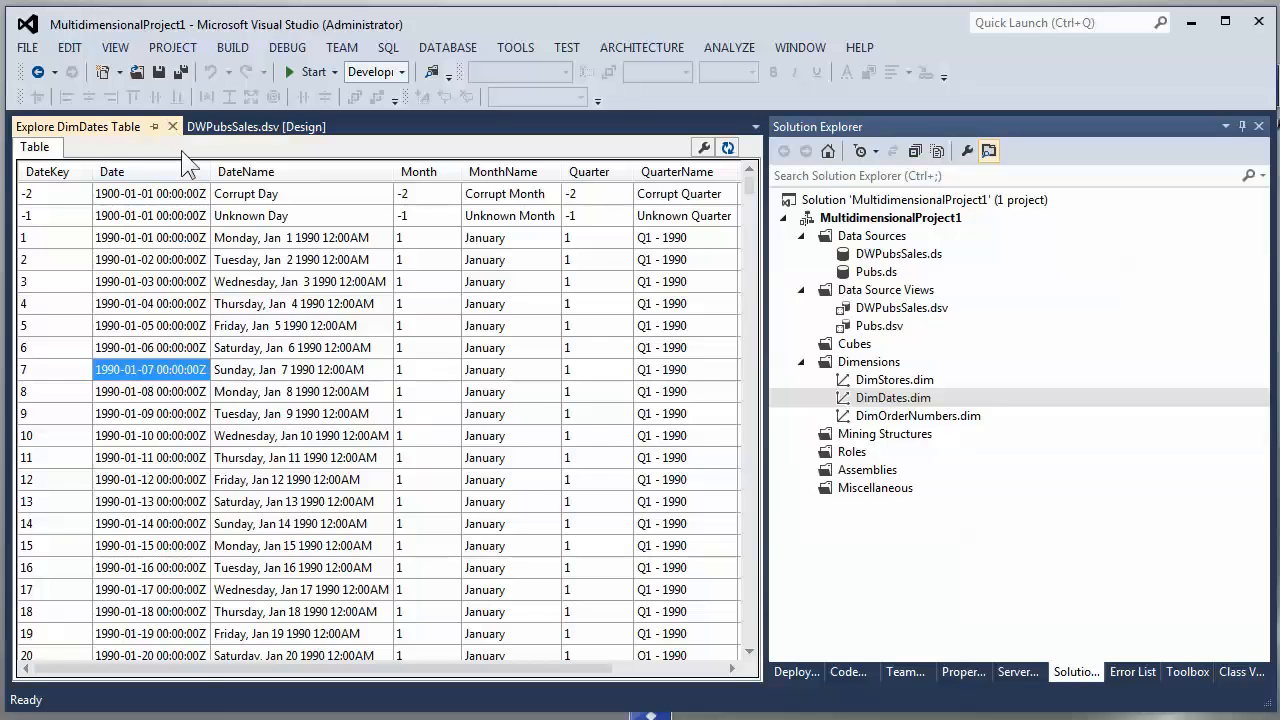
left_click(171, 126)
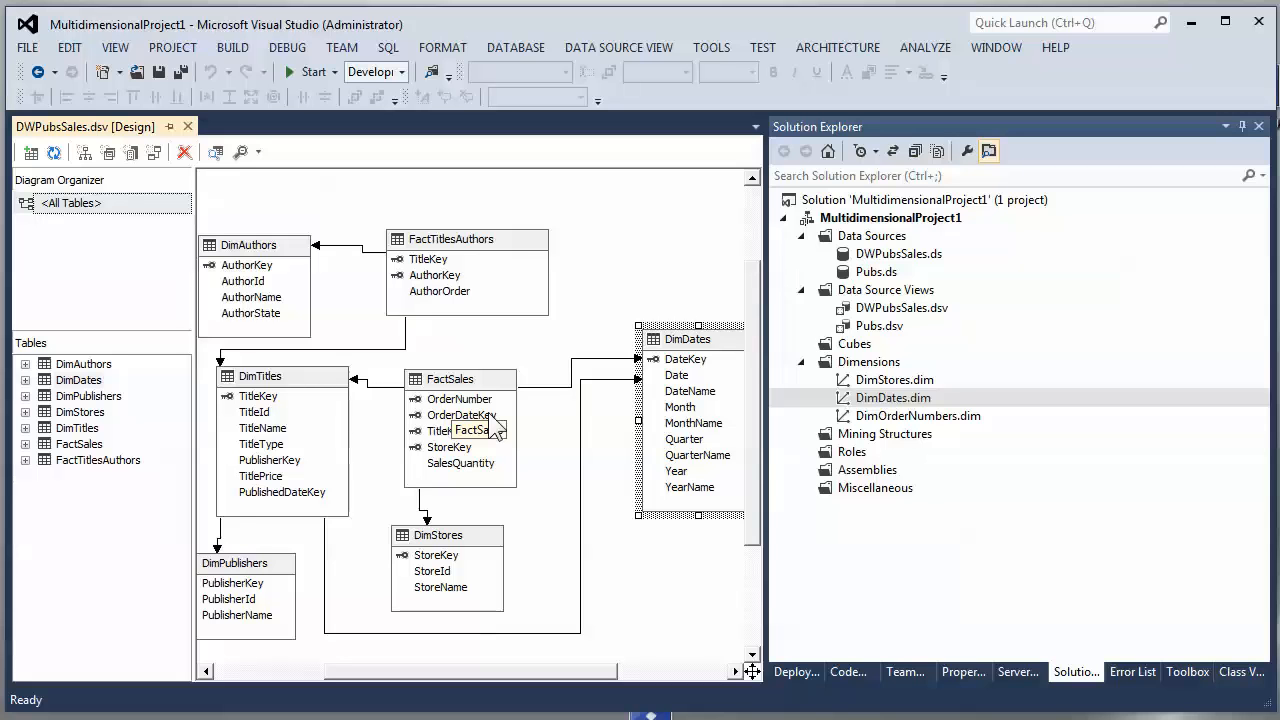
- Check the connection settings of the Pubs data source and close them without changes
left_click(859, 275)
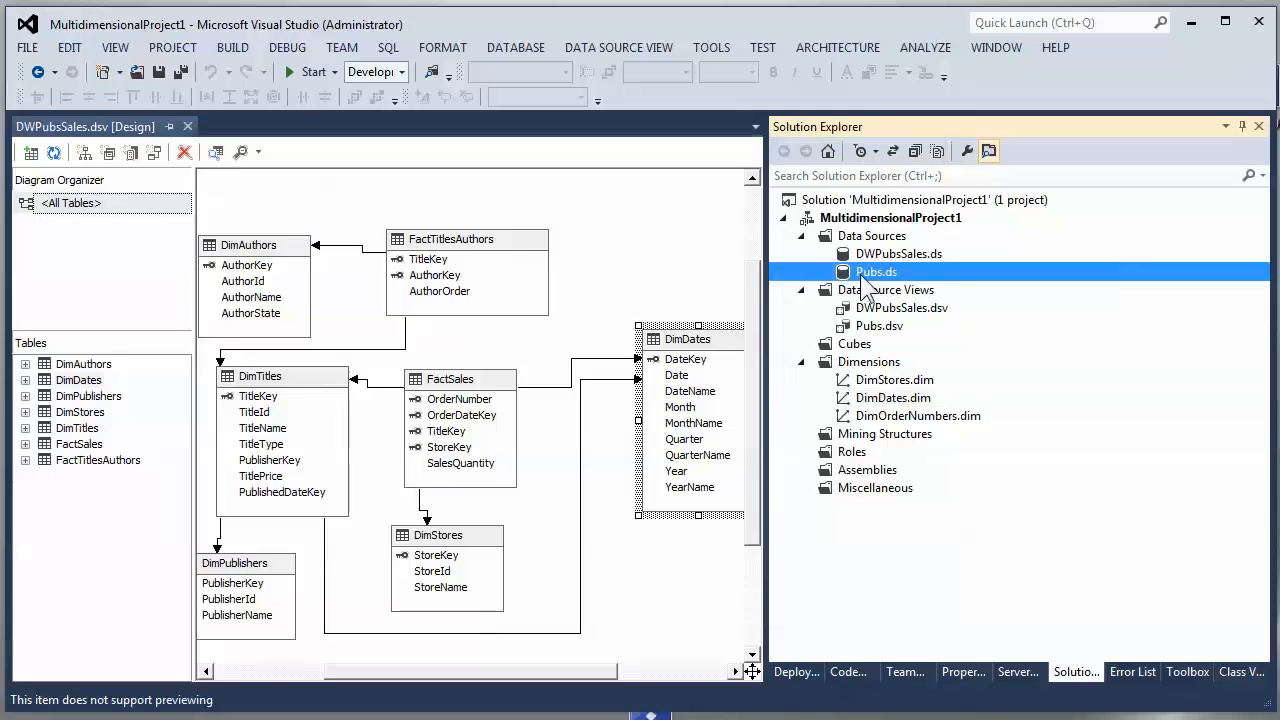
double_click(858, 278)
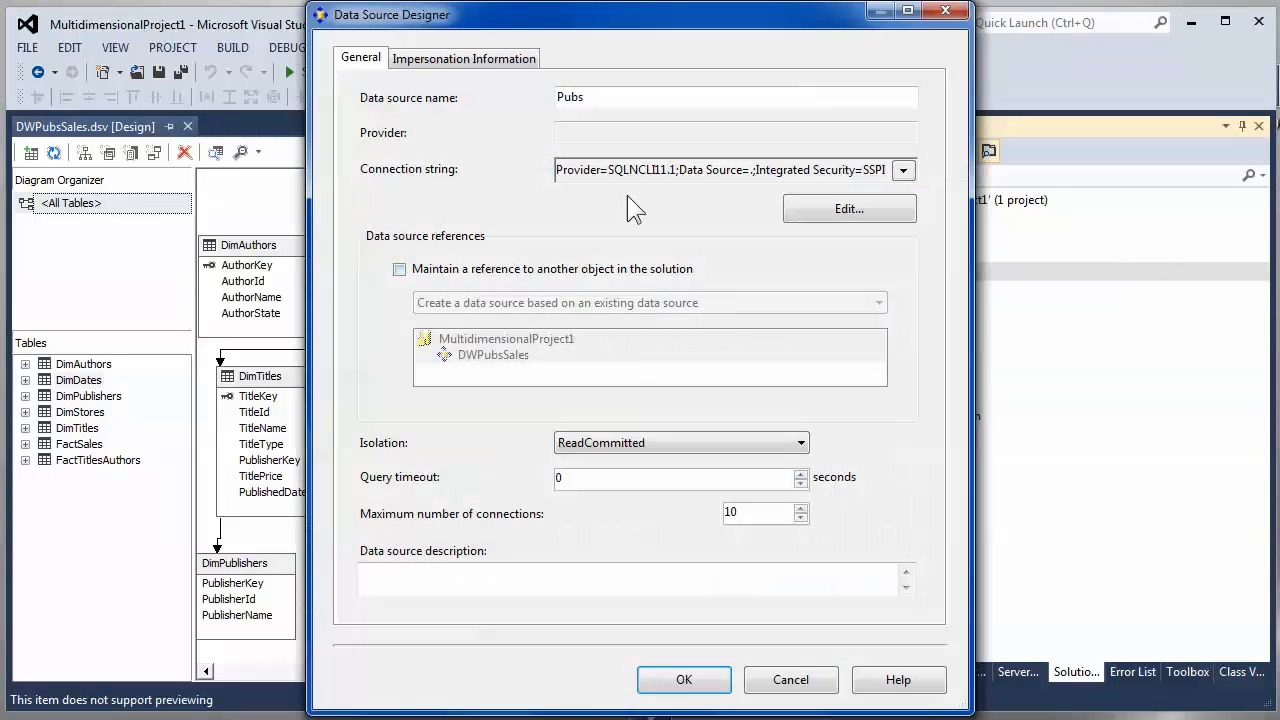
left_click(798, 684)
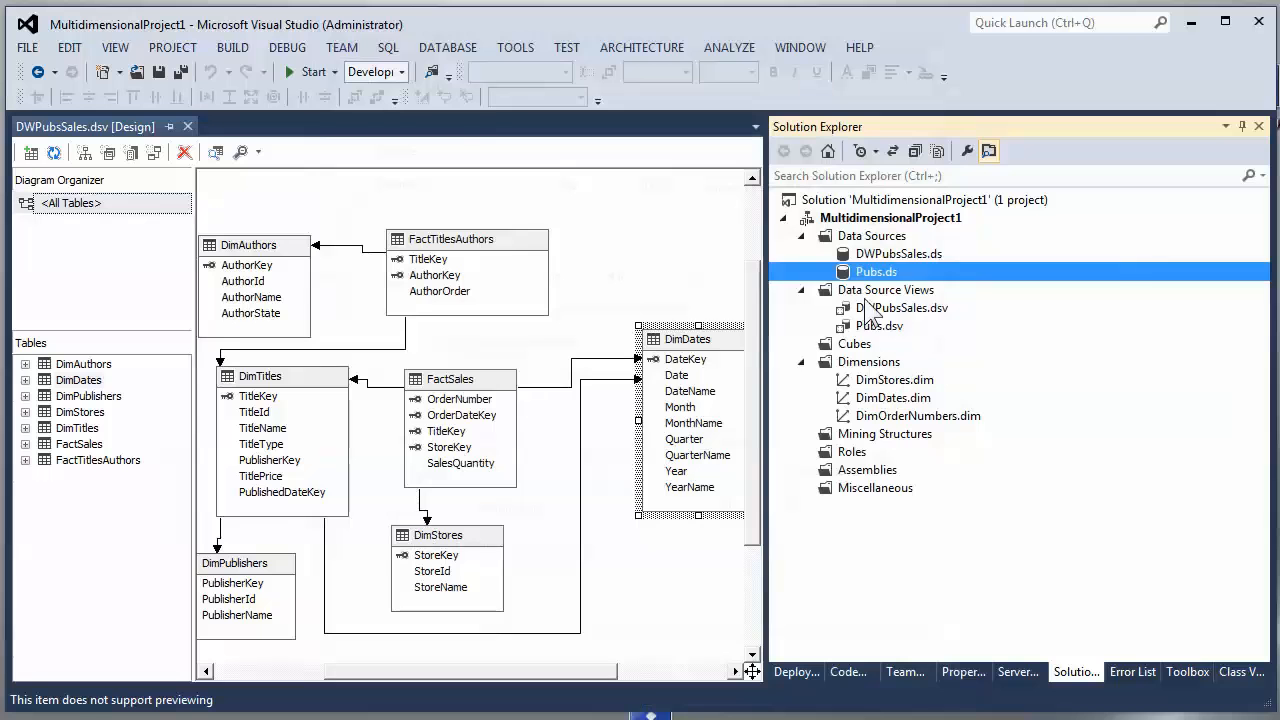
- Explore the sales table's data from the Pubs data source view, sorted by ord_date in ascending order, and close it
left_click(870, 308)
double_click(876, 326)
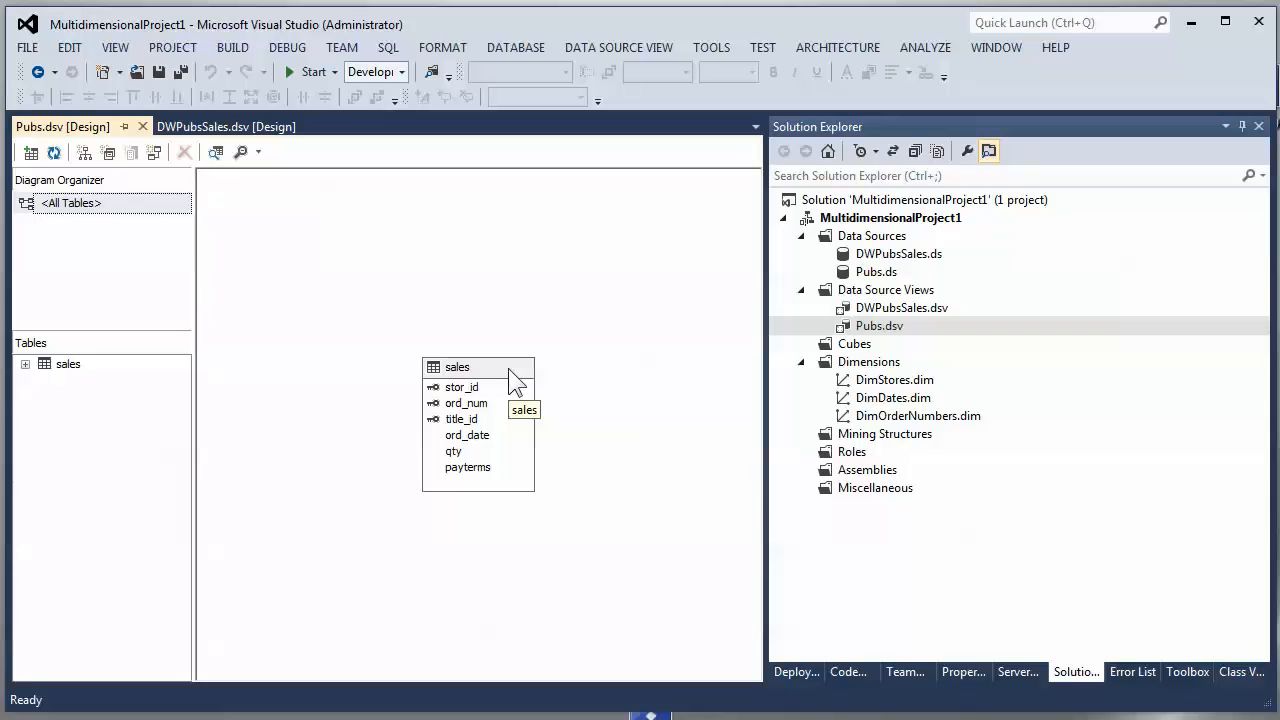
right_click(508, 368)
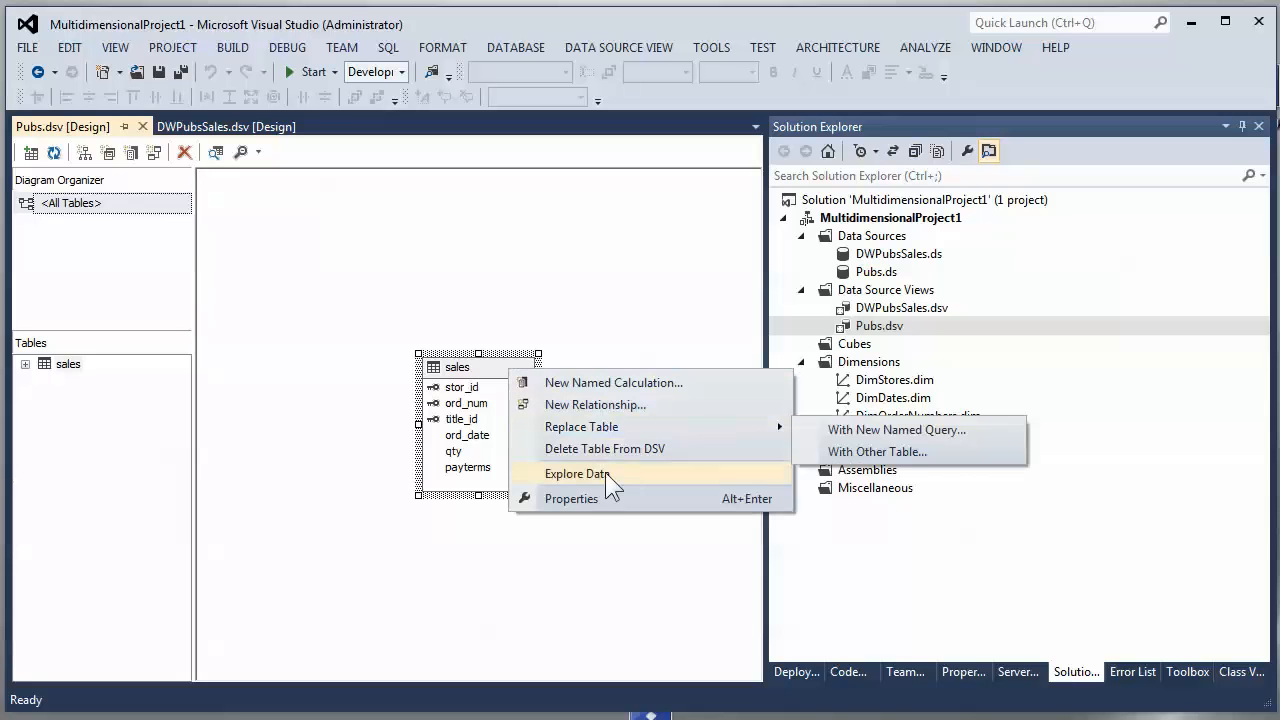
left_click(605, 472)
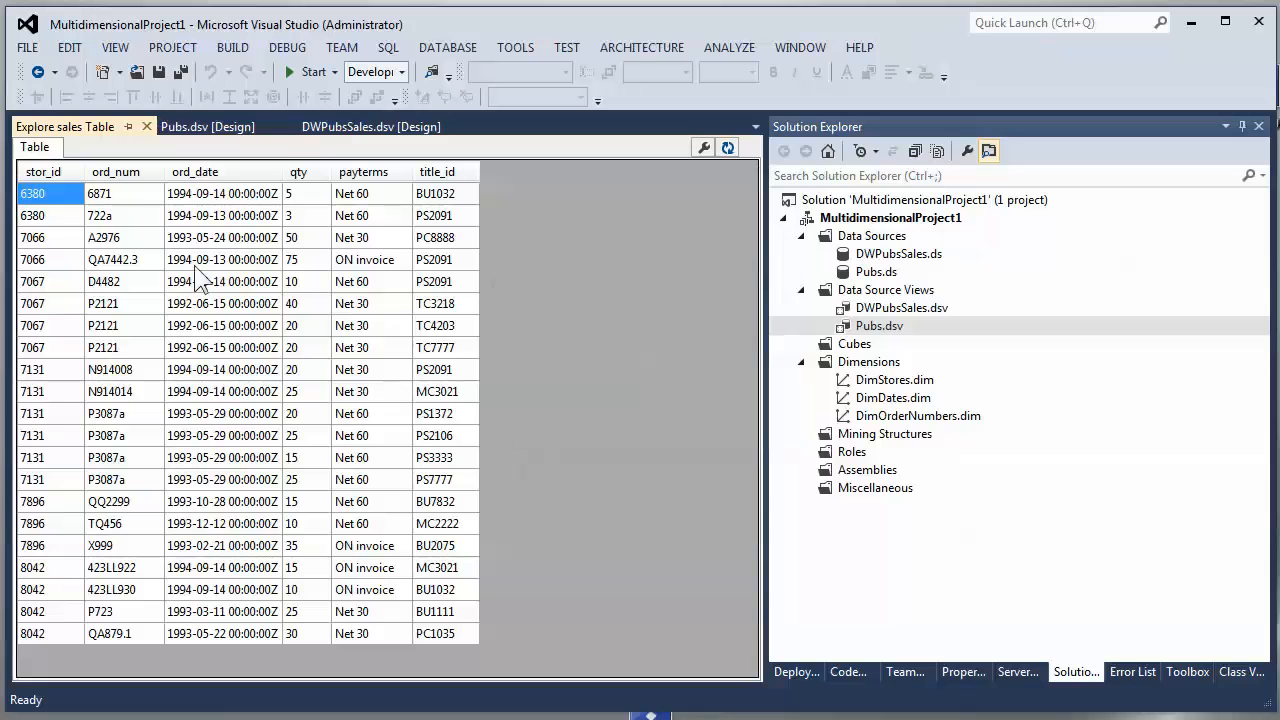
left_click(215, 178)
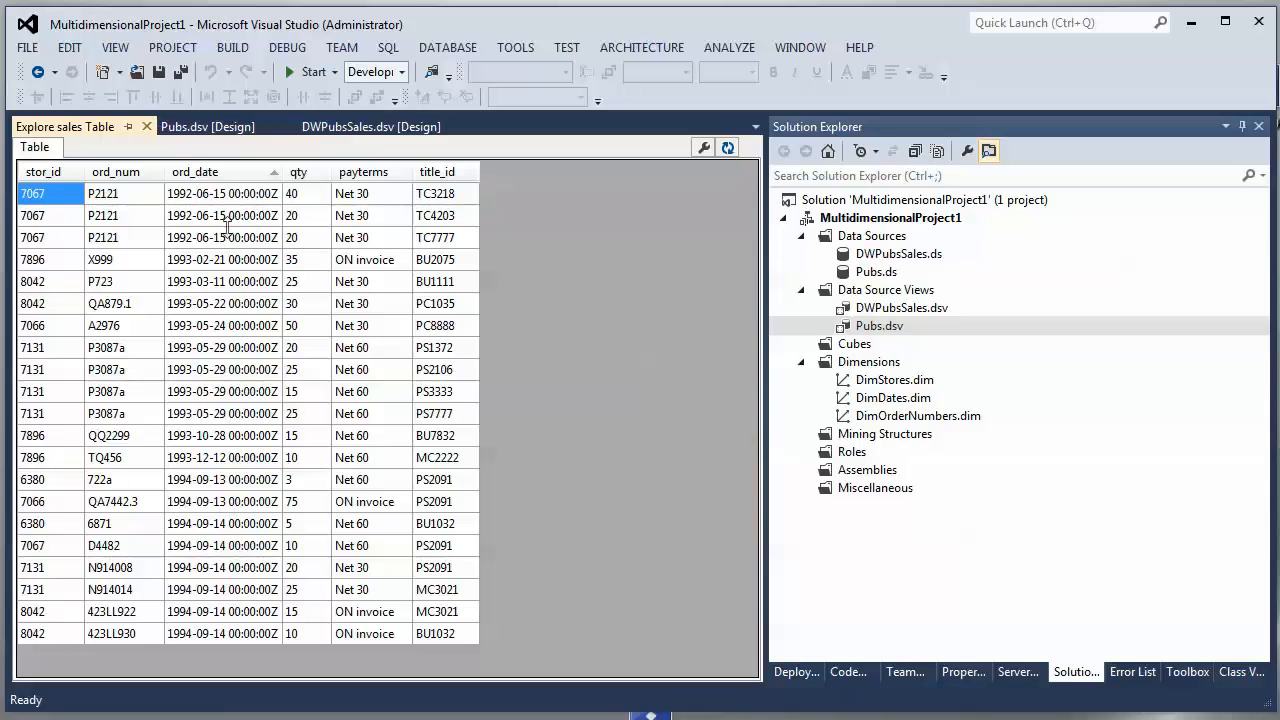
left_click(147, 126)
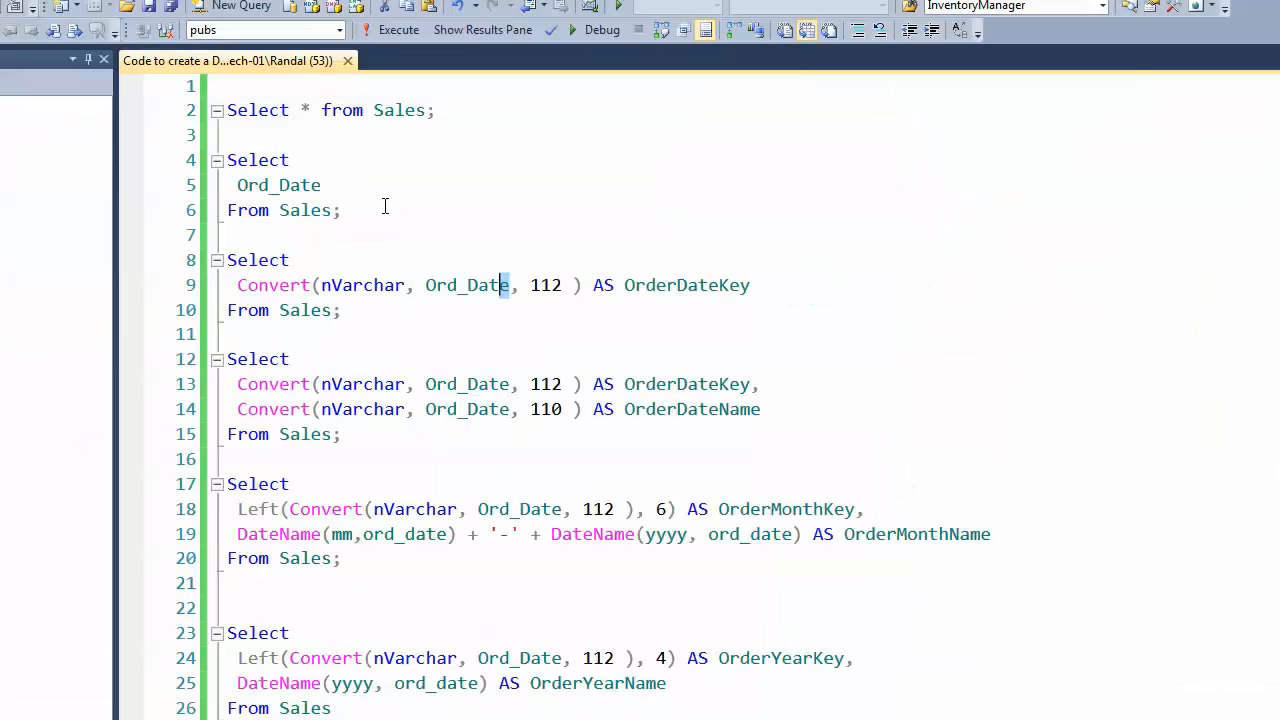
- In SQL Server Management Studio, run the Select * from Sales query and the query selecting only Ord_Date against pubs
left_click_drag(488, 105, 169, 96)
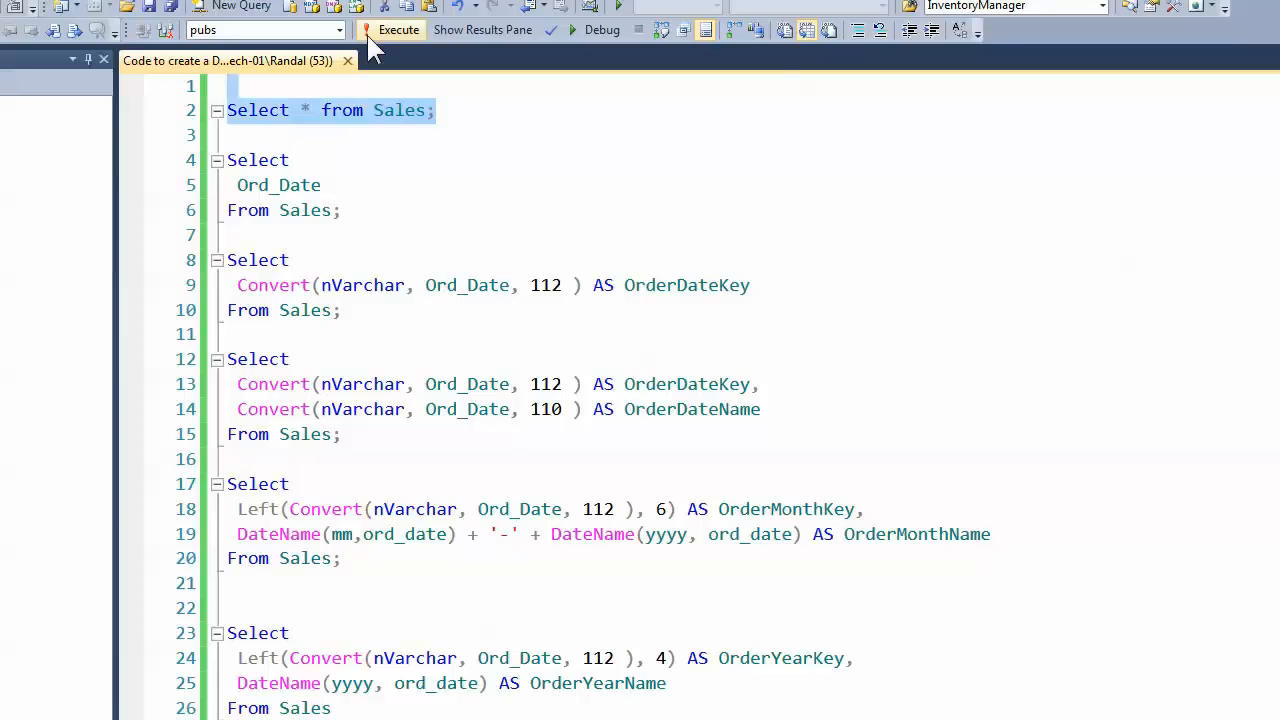
left_click(393, 30)
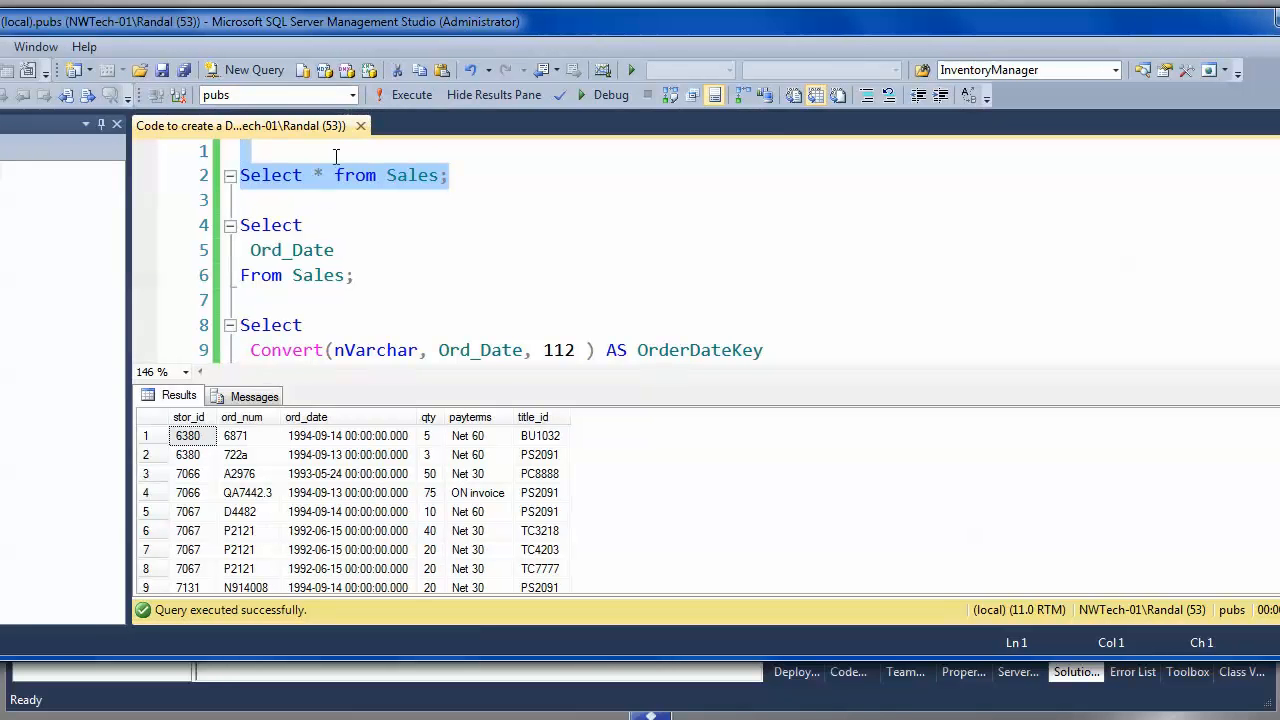
left_click(340, 418)
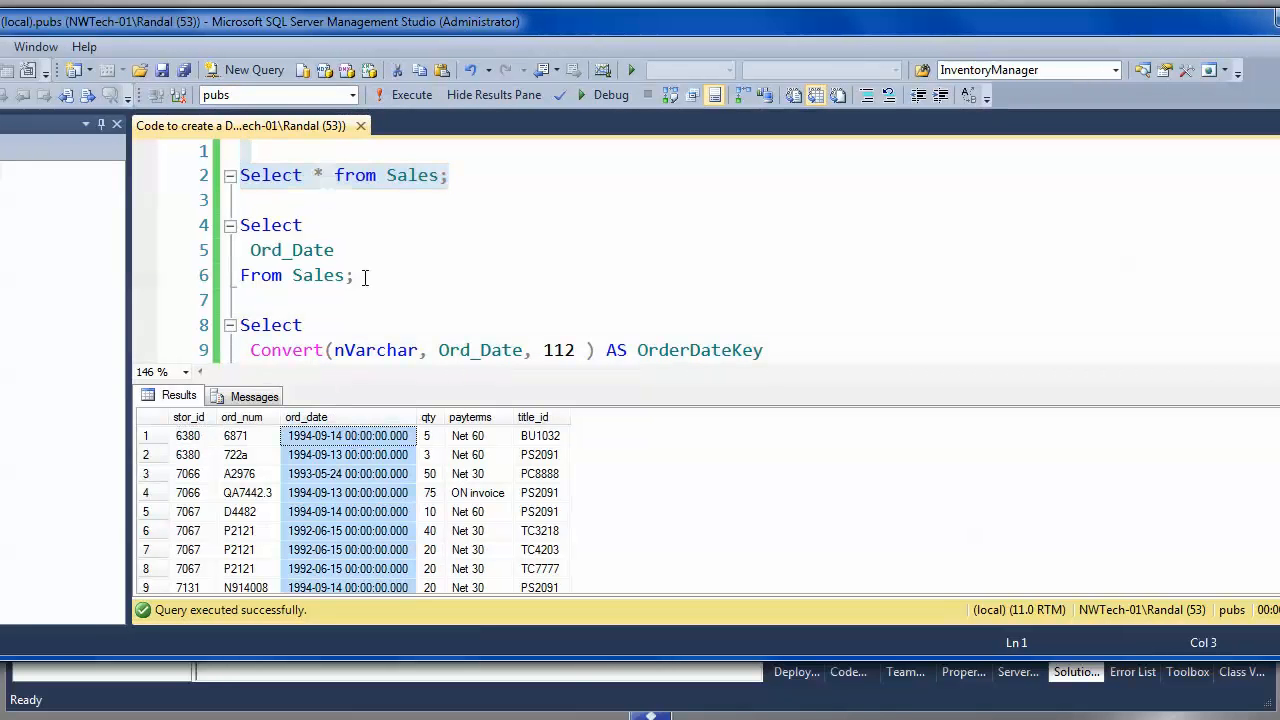
left_click_drag(370, 282, 204, 205)
left_click(406, 94)
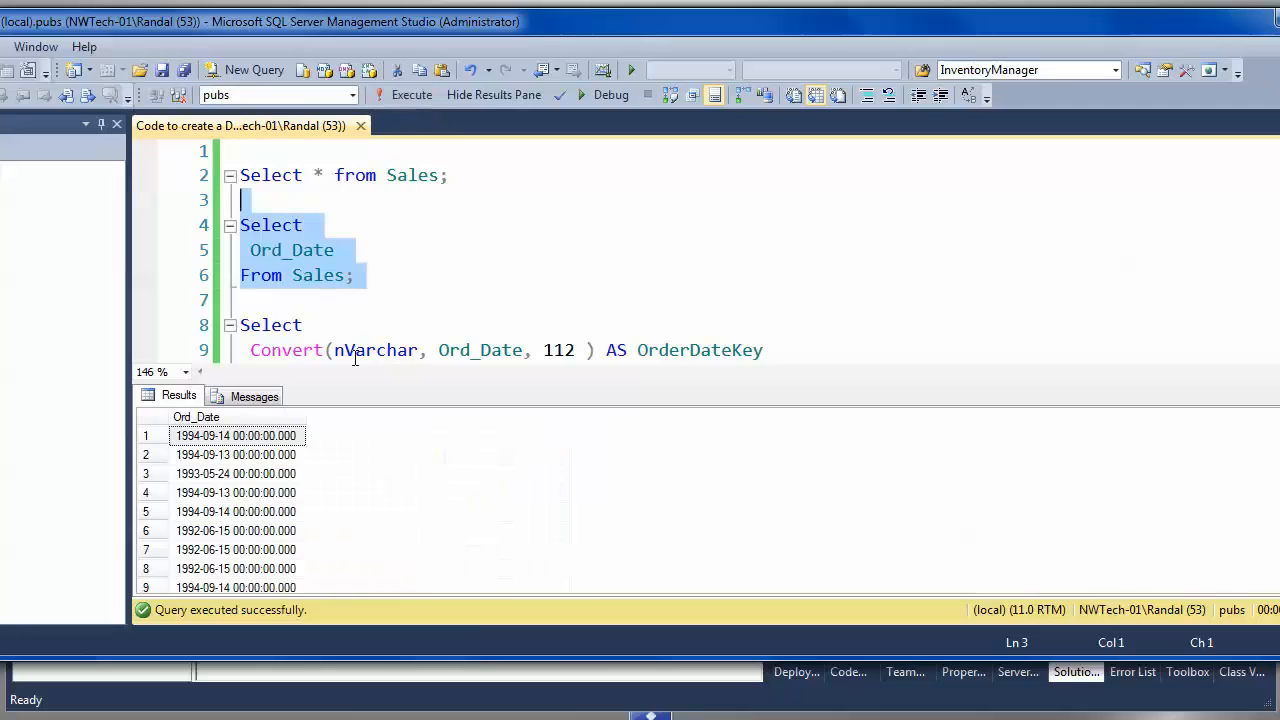
- Examine the Convert function and its 112 style code, and run the query returning Ord_Date as OrderDateKey from Sales
scroll(376, 322, "down", 2)
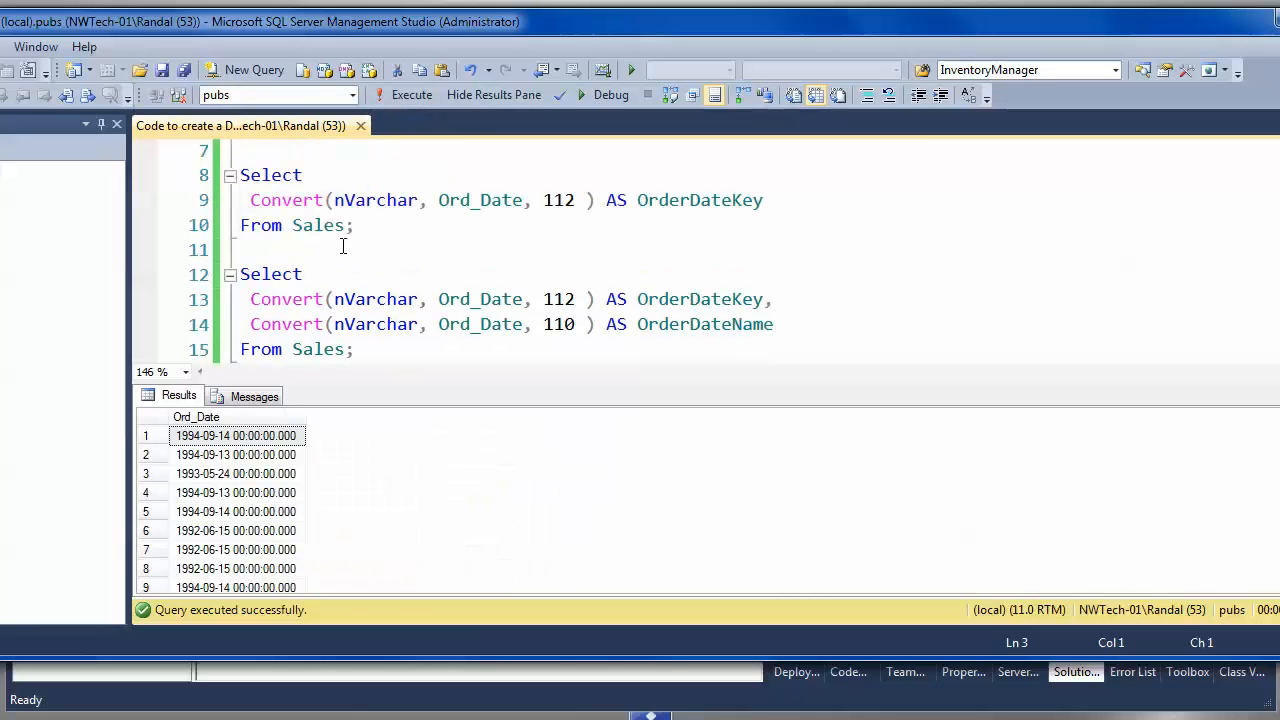
left_click(313, 200)
double_click(313, 200)
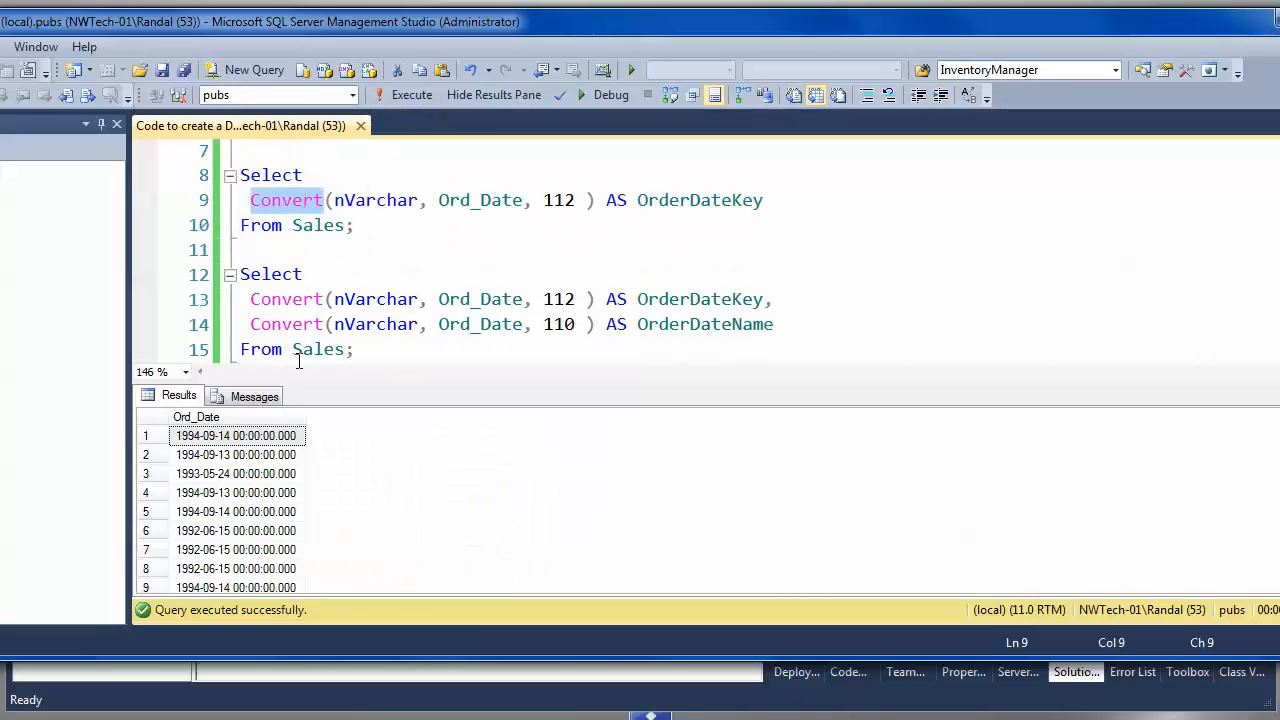
left_click(576, 200)
left_click_drag(576, 200, 543, 200)
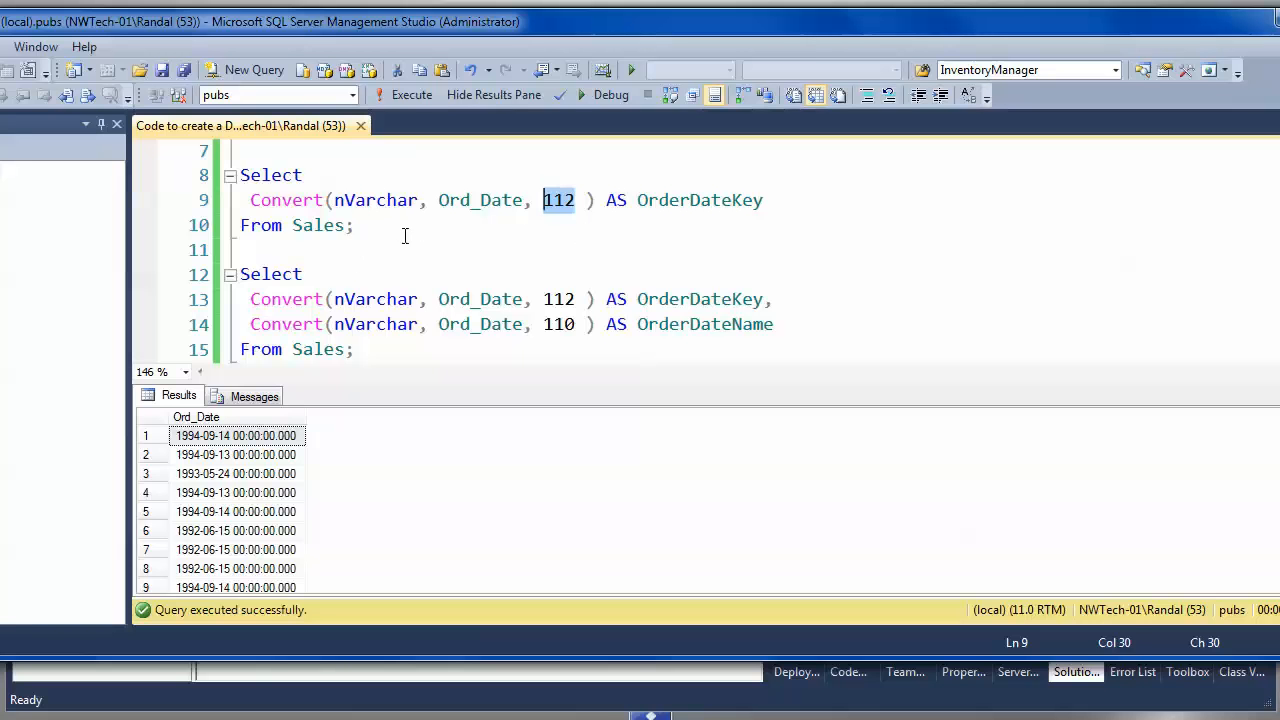
left_click_drag(405, 230, 238, 175)
left_click(405, 95)
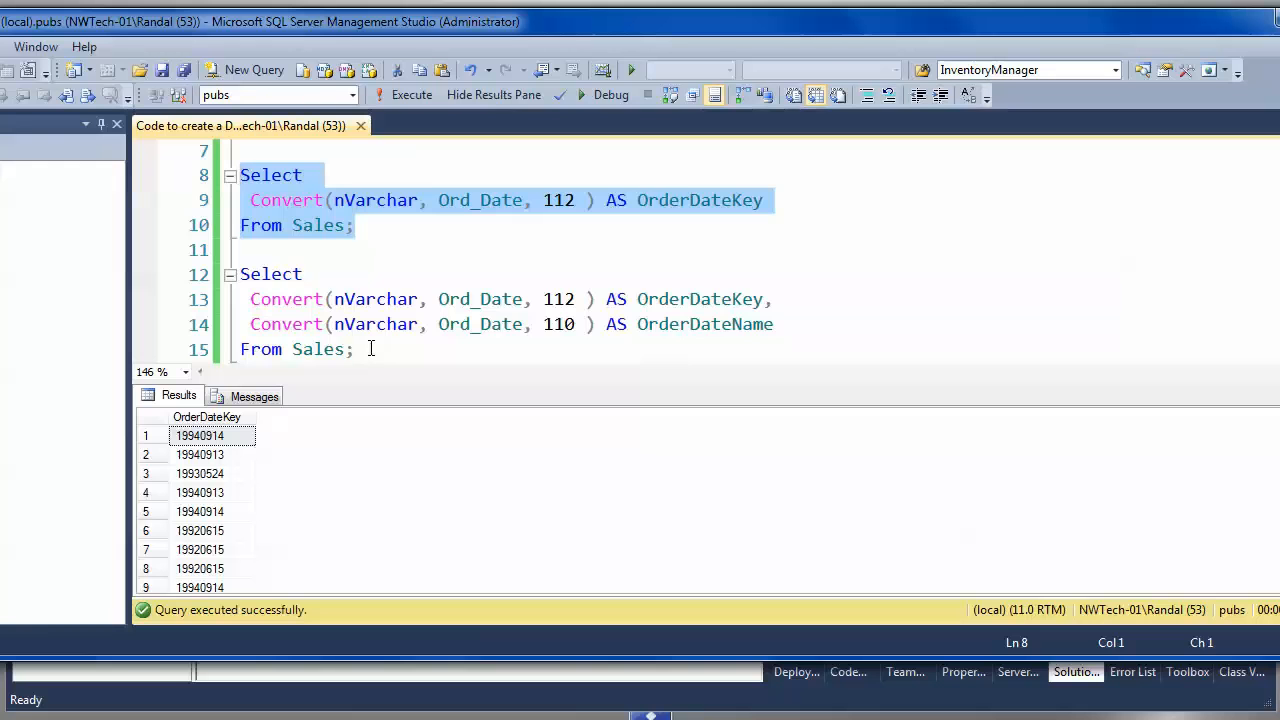
- Run the query returning Ord_Date as OrderDateKey with style 112 and as OrderDateName with style 110 from Sales
left_click_drag(362, 349, 238, 275)
scroll(500, 250, "down", 1)
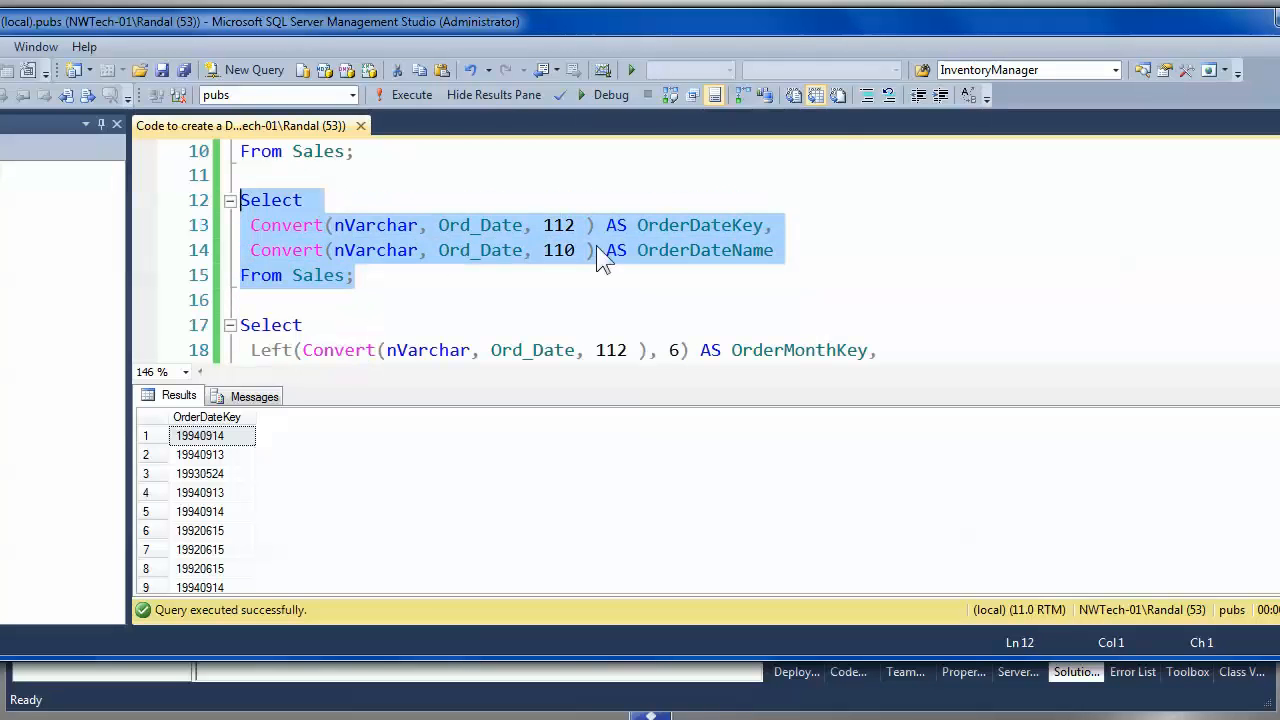
left_click(405, 95)
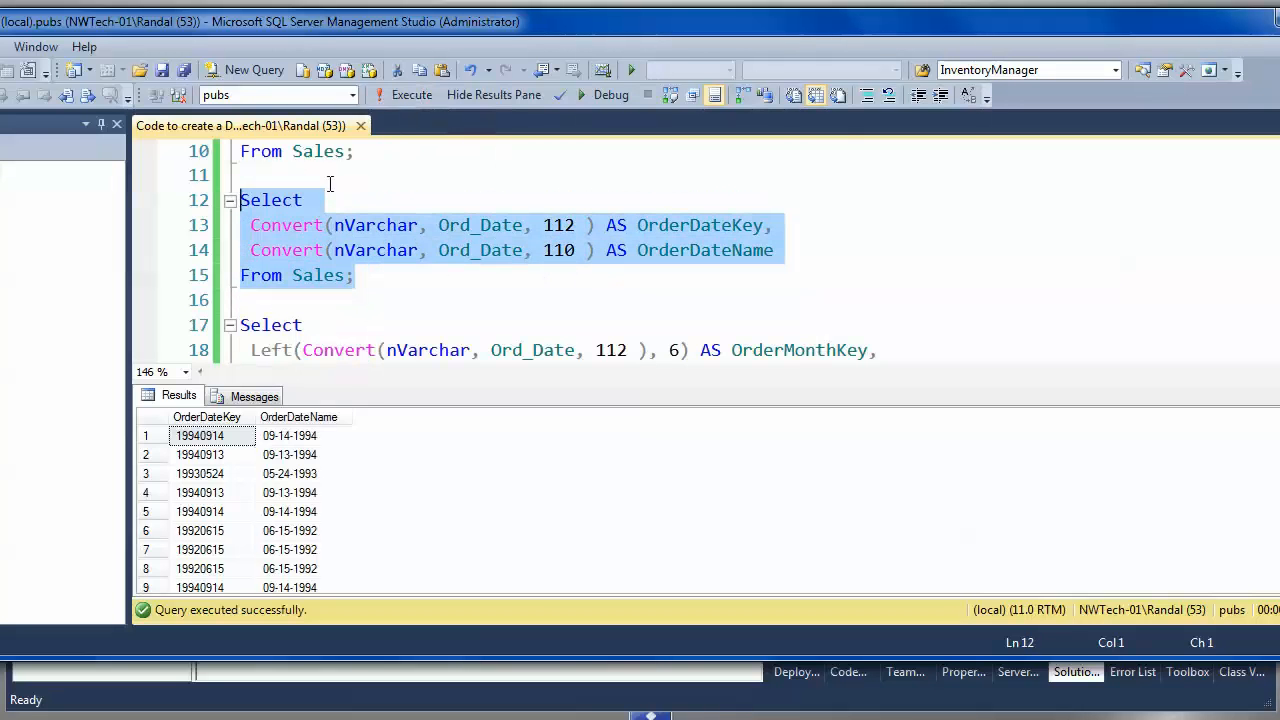
left_click(299, 441)
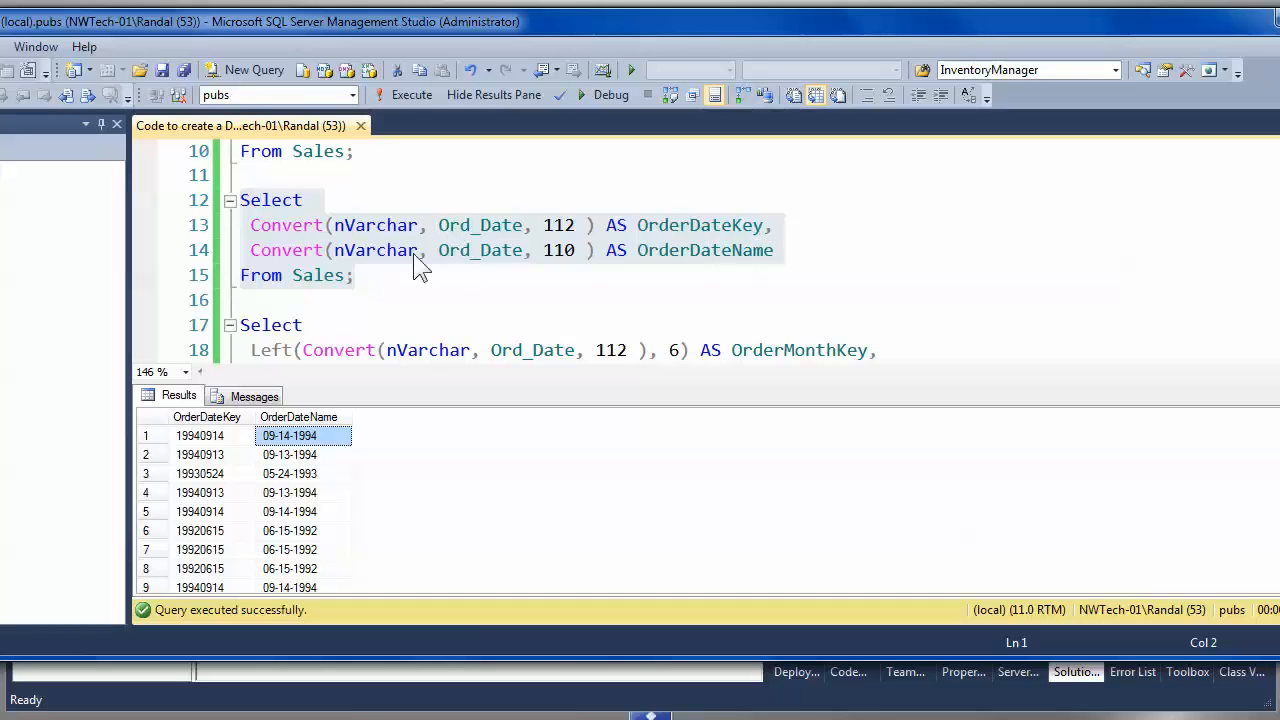
- Examine the month query's Left and Convert expression for OrderMonthKey and the DateName parts joined by a hyphen for OrderMonthName
scroll(403, 292, "down", 1)
scroll(400, 297, "up", 1)
left_click(398, 322)
scroll(398, 290, "down", 1)
scroll(398, 290, "down", 1)
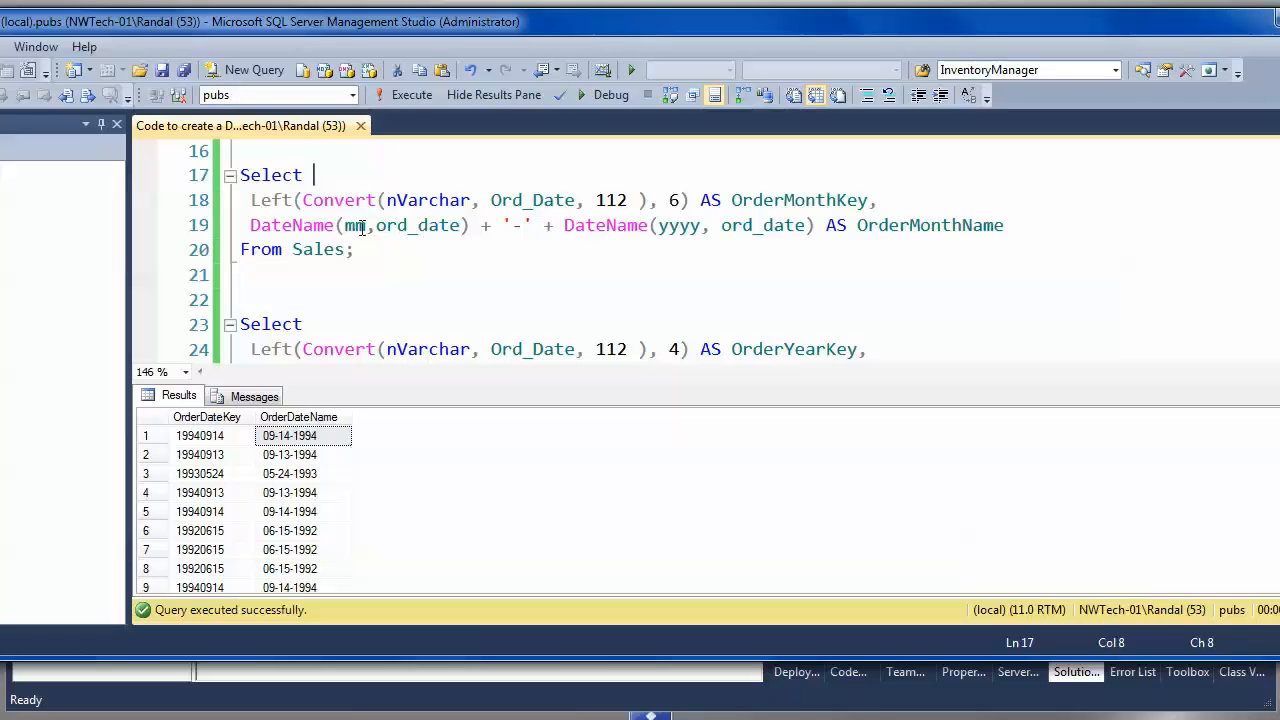
left_click(525, 203)
double_click(525, 203)
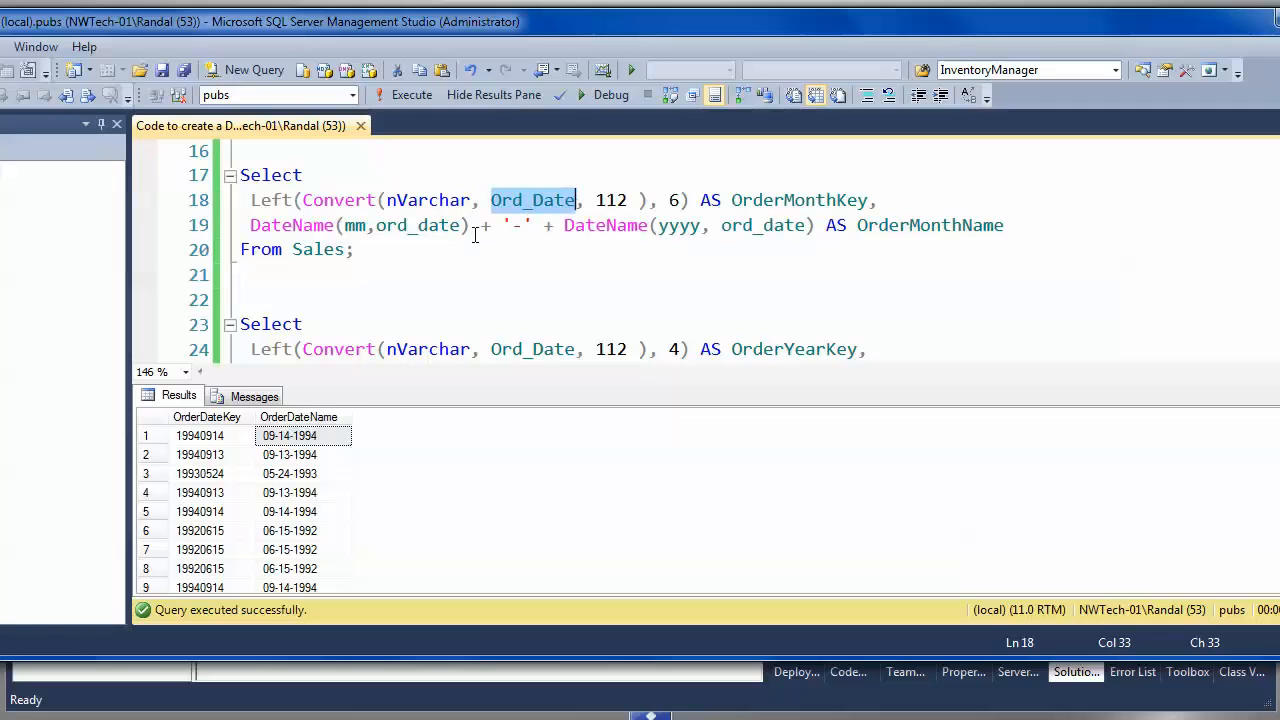
left_click_drag(628, 200, 596, 201)
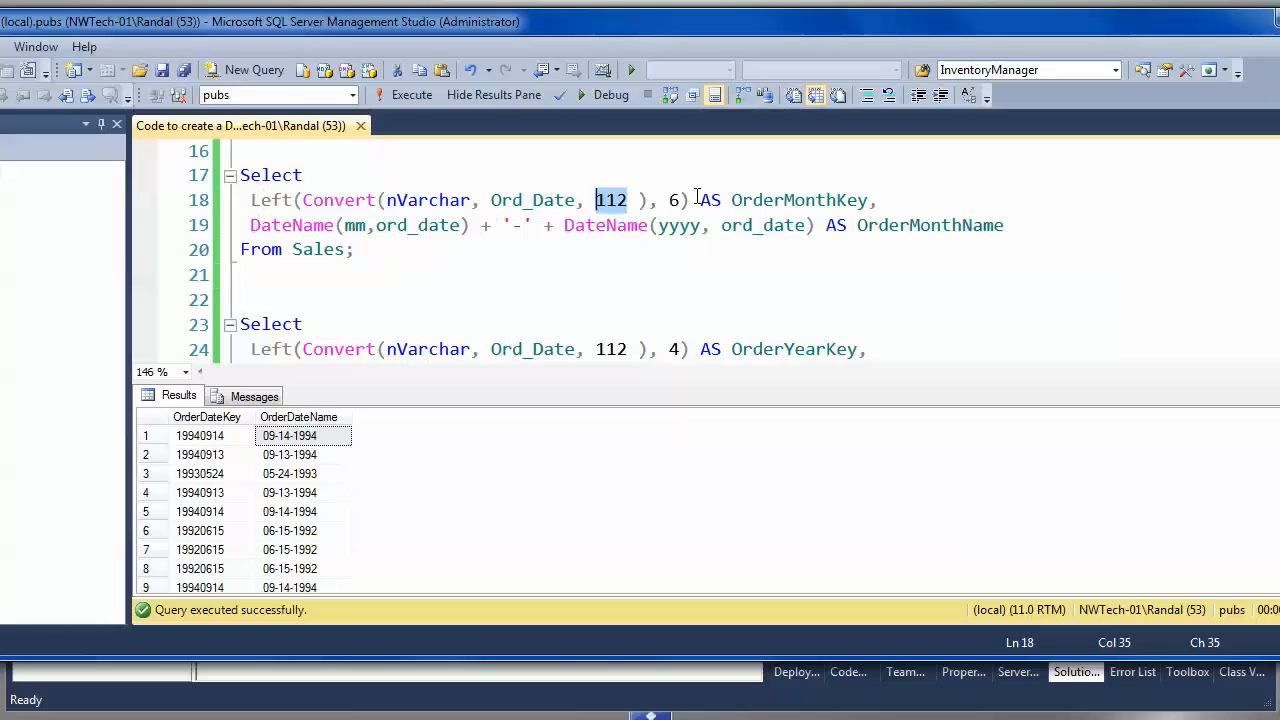
left_click_drag(691, 200, 648, 200)
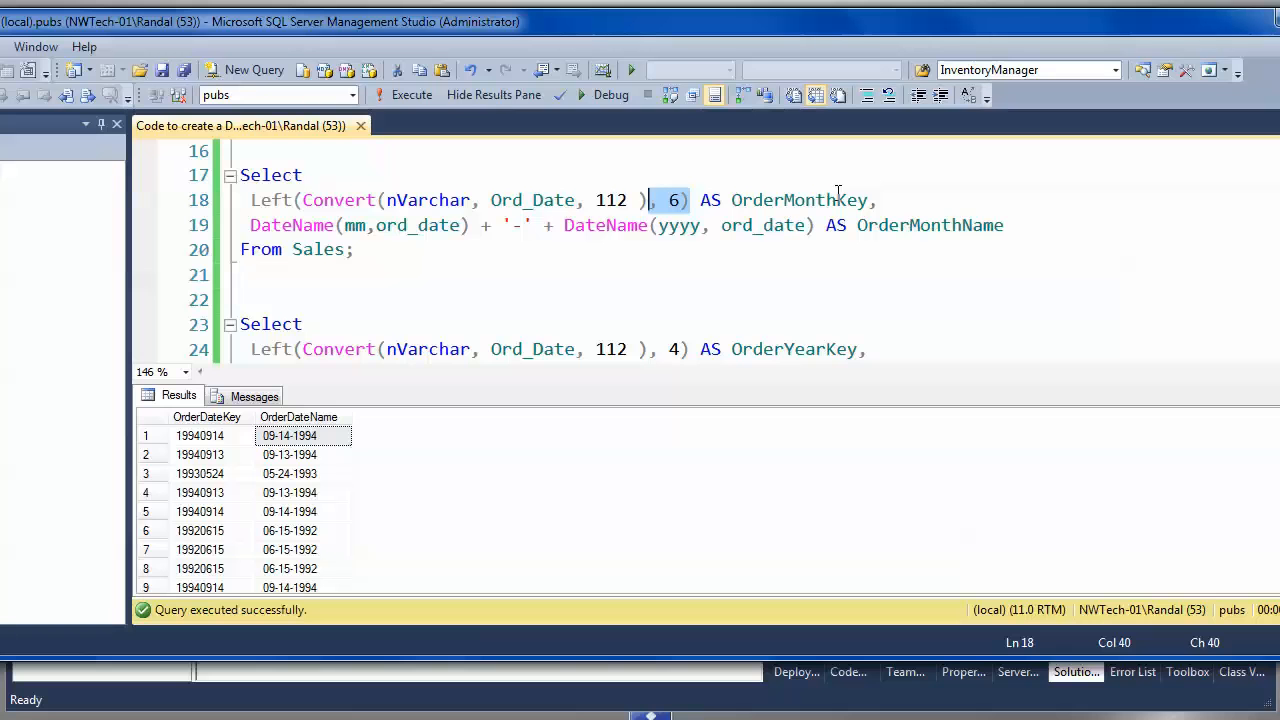
mouse_move(282, 222)
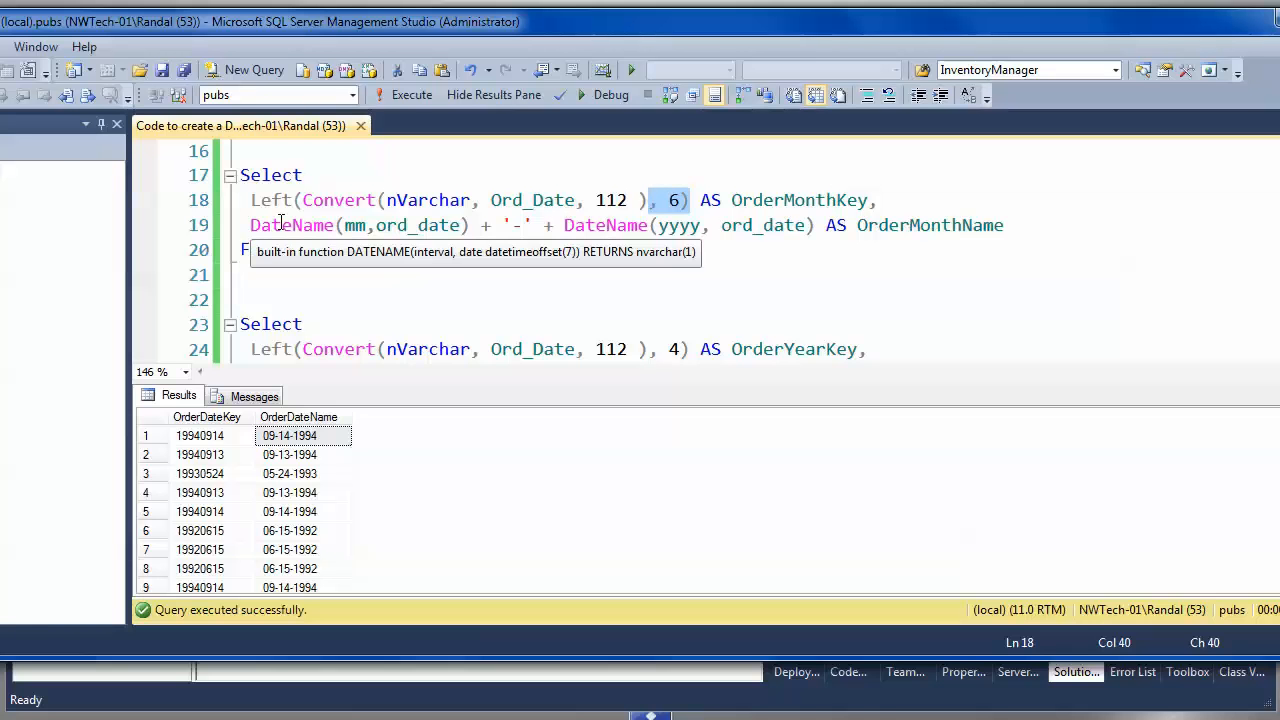
double_click(356, 225)
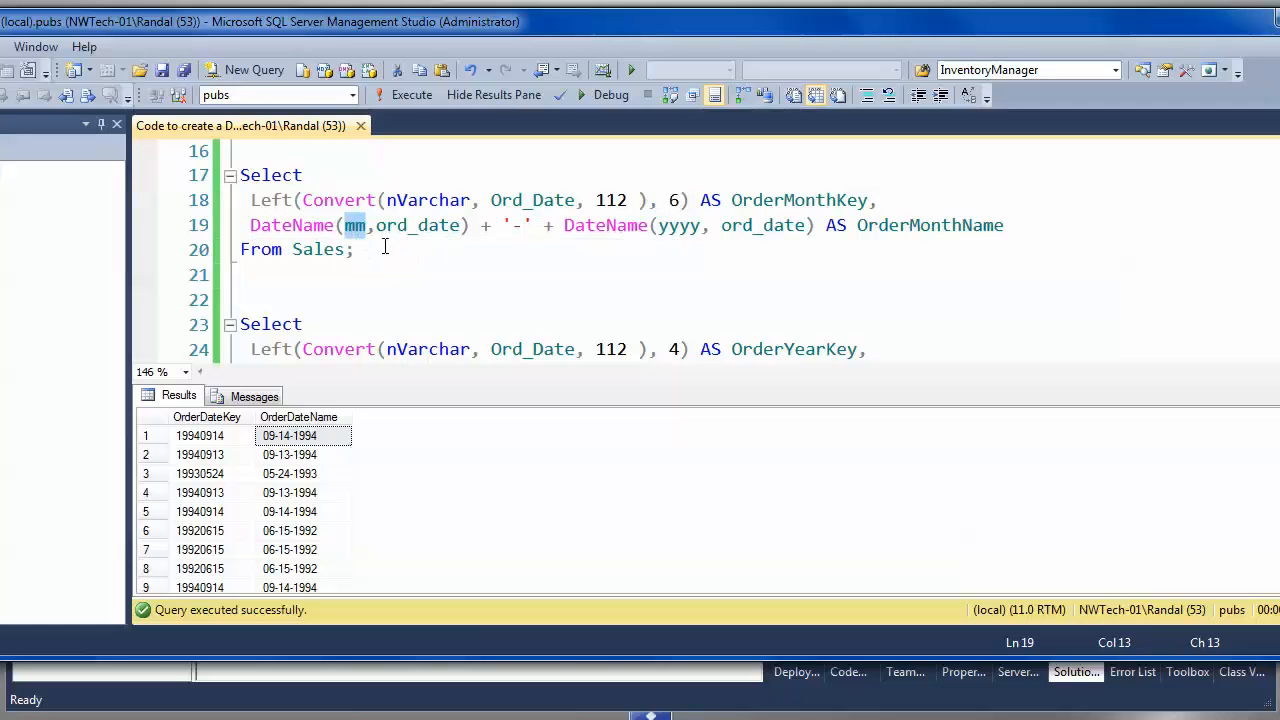
double_click(679, 226)
double_click(512, 225)
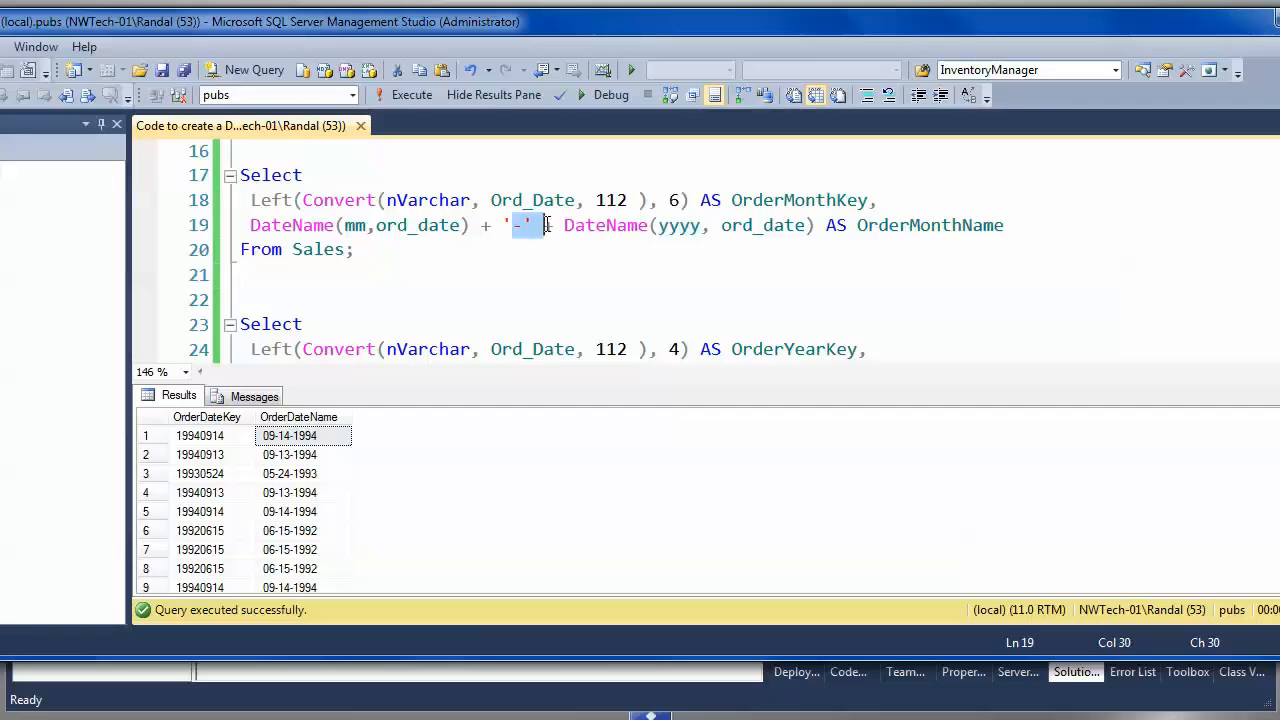
- Run the query returning OrderMonthKey and OrderMonthName, and the one returning OrderYearKey and OrderYearName from Sales
left_click_drag(358, 250, 148, 186)
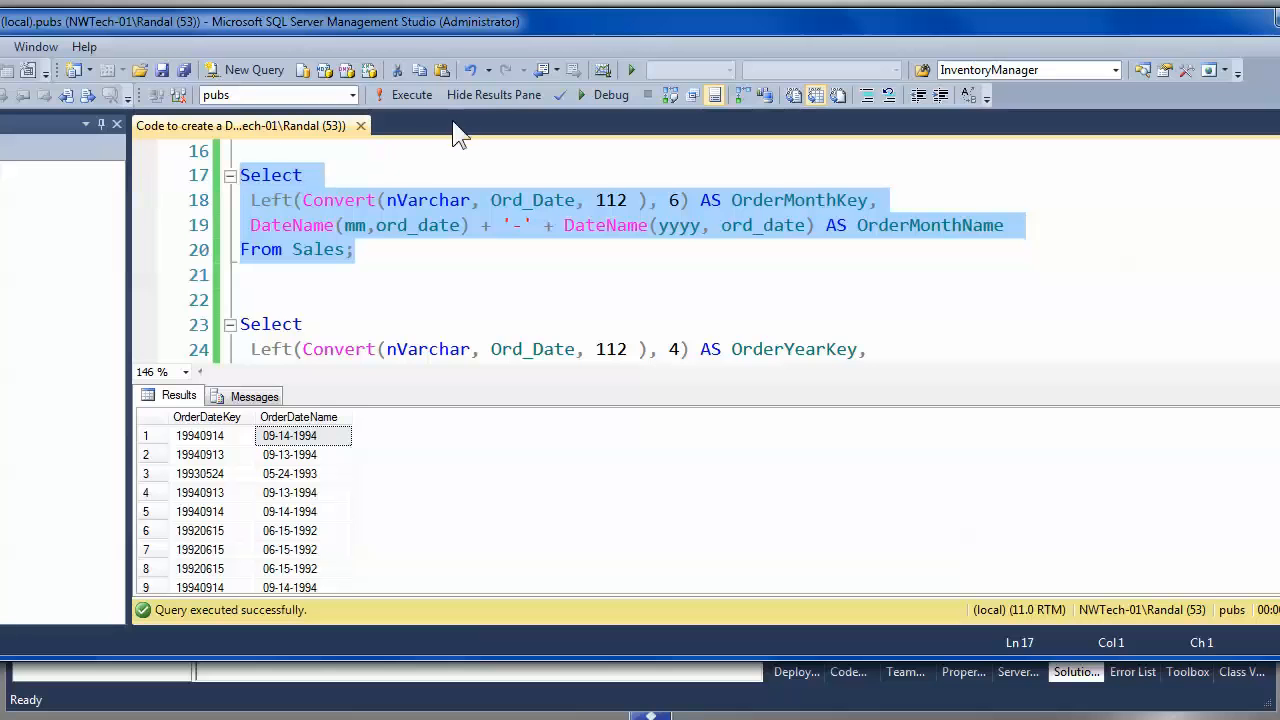
left_click(403, 95)
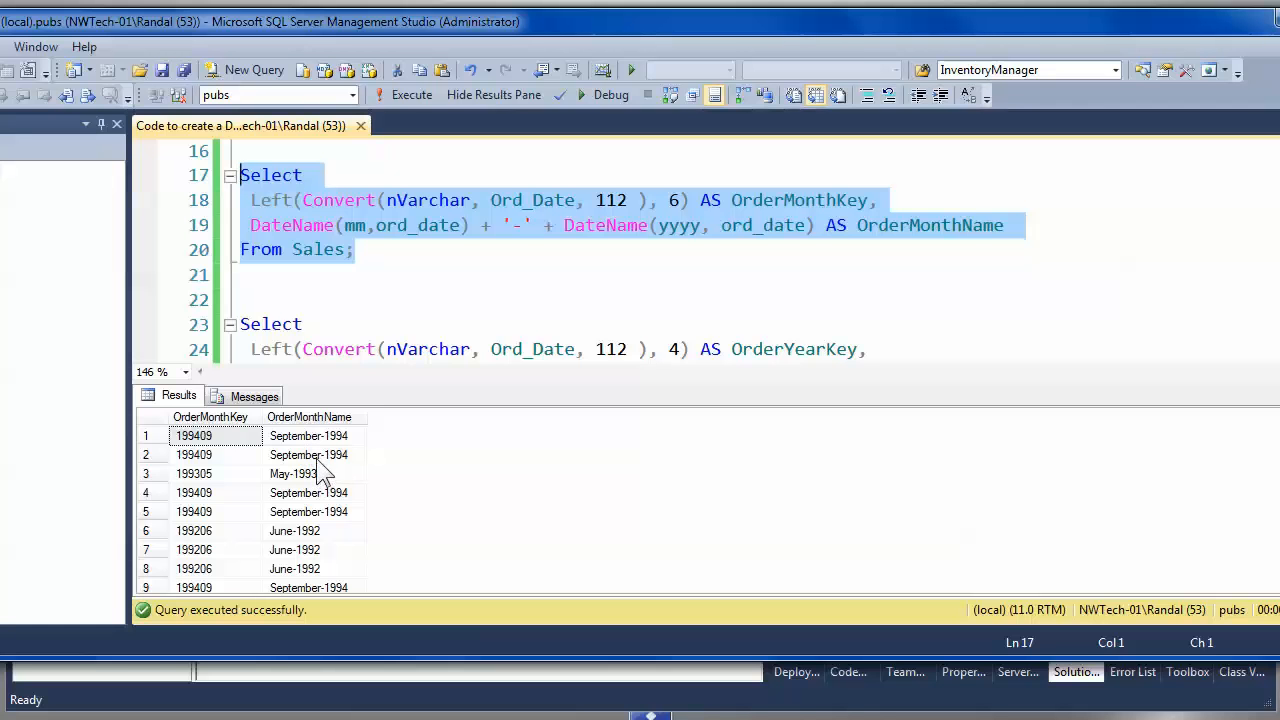
left_click(451, 302)
scroll(415, 250, "down", 1)
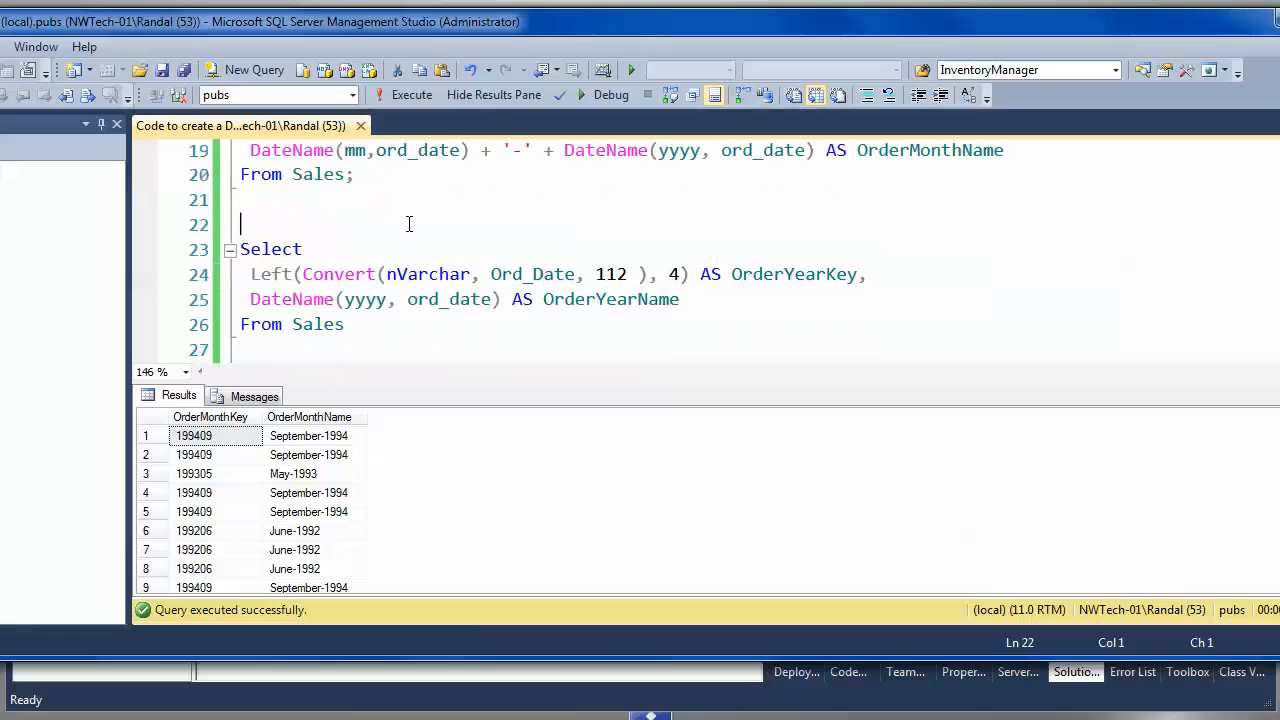
left_click_drag(357, 343, 188, 246)
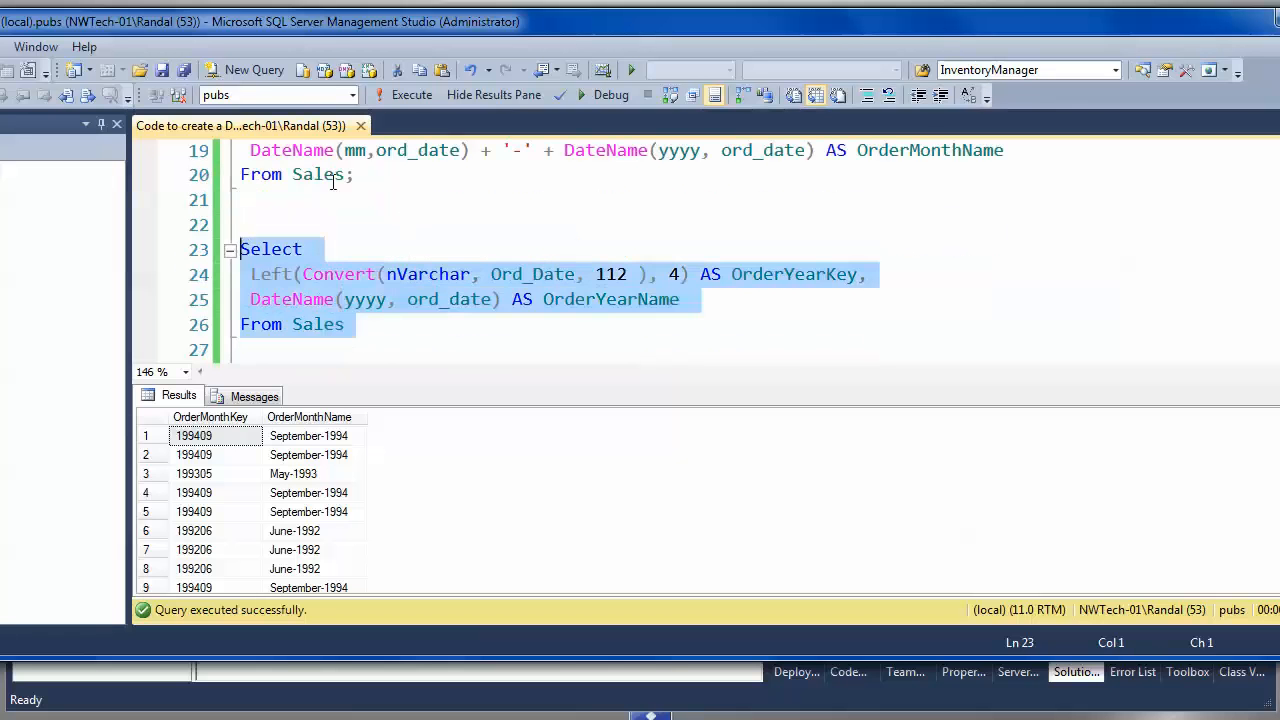
left_click(410, 95)
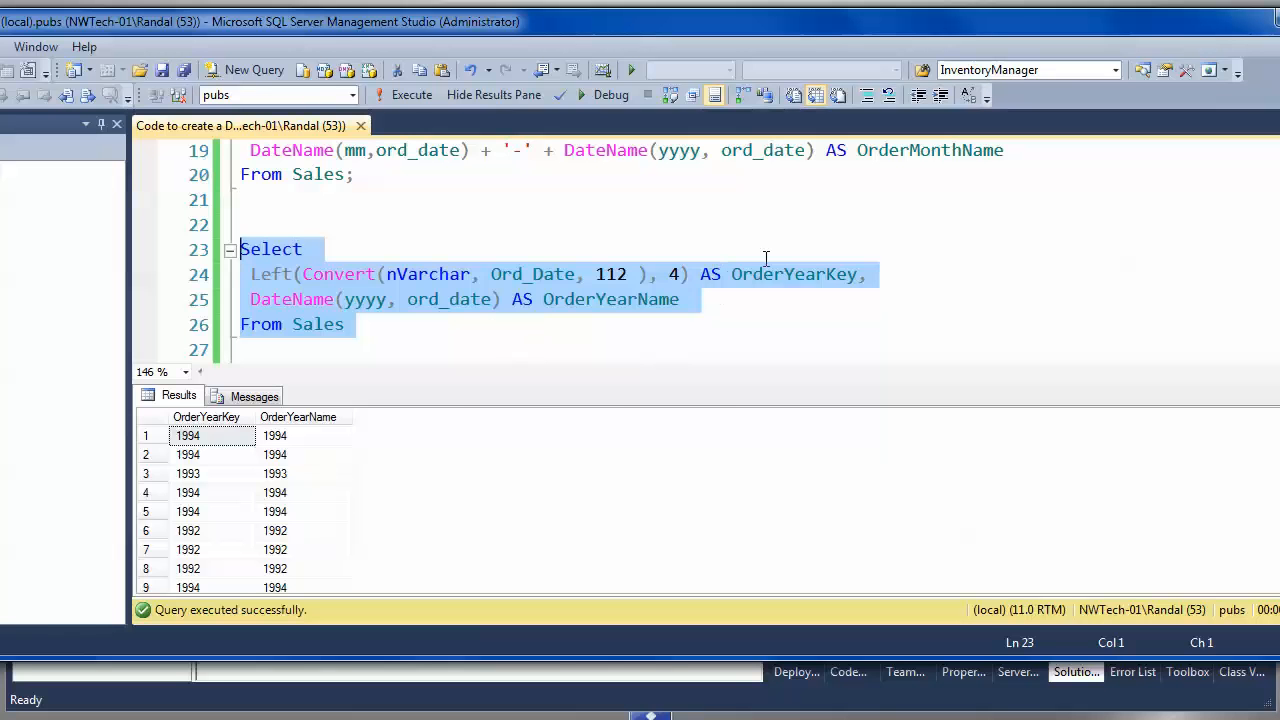
- Review the date, month and year queries, and run the combined query that returns all their key and name columns from Sales
scroll(766, 259, "up", 1)
scroll(540, 268, "up", 1)
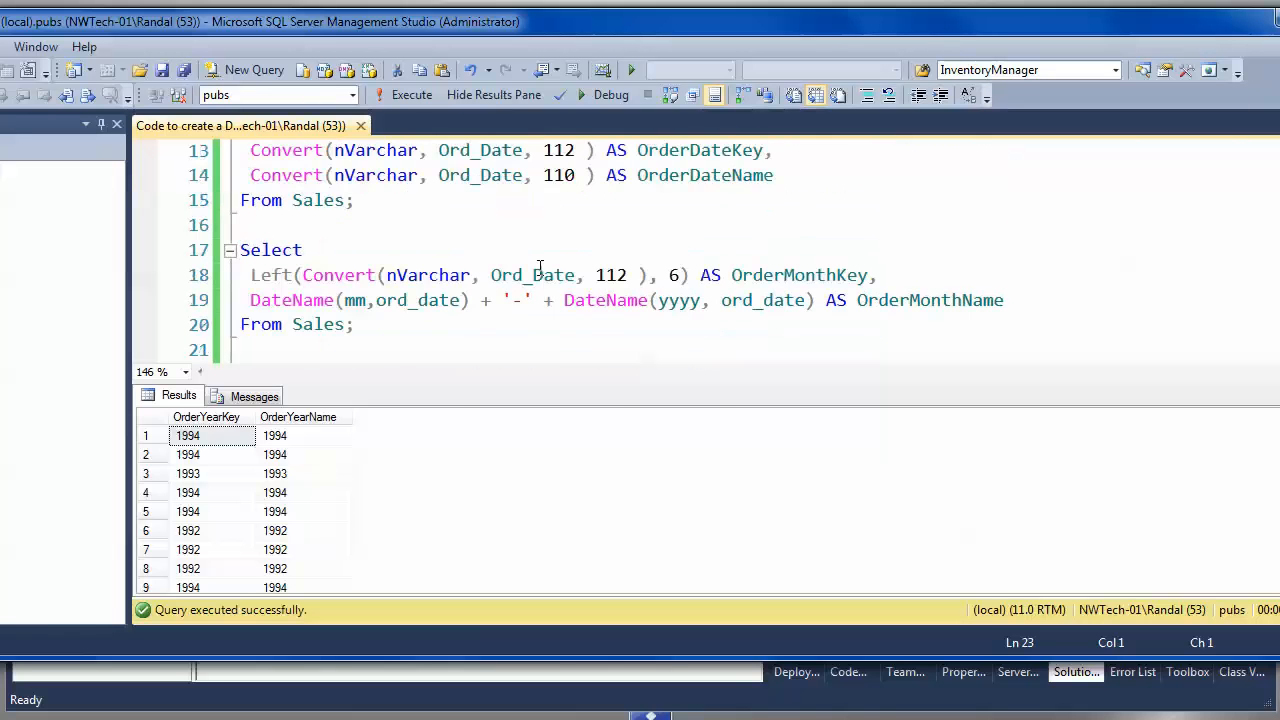
scroll(540, 268, "up", 1)
left_click(662, 226)
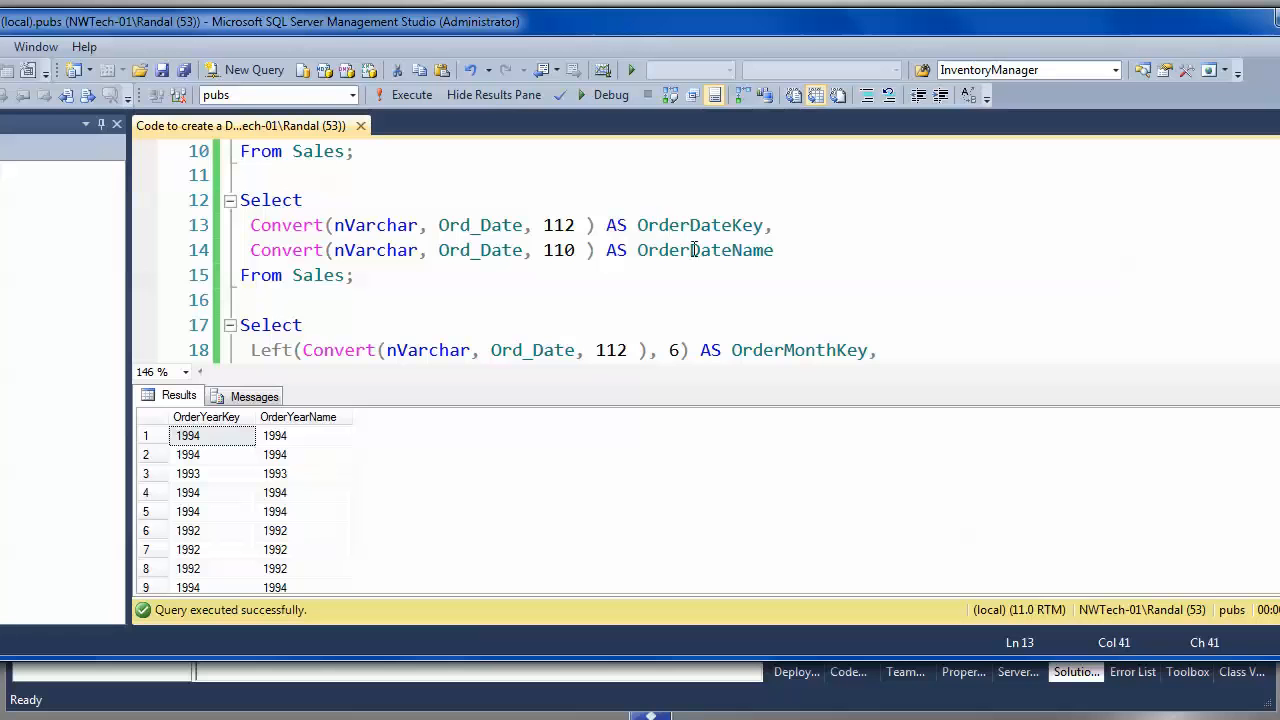
double_click(694, 250)
scroll(814, 300, "down", 2)
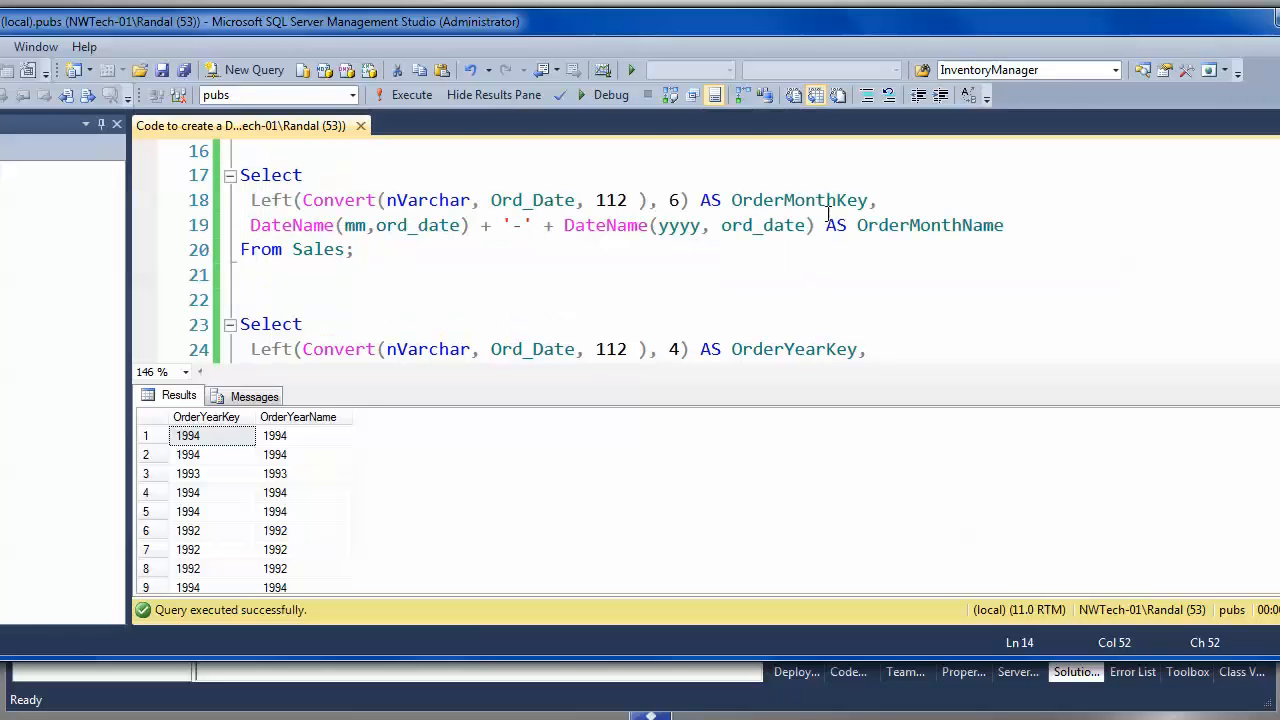
scroll(740, 294, "down", 1)
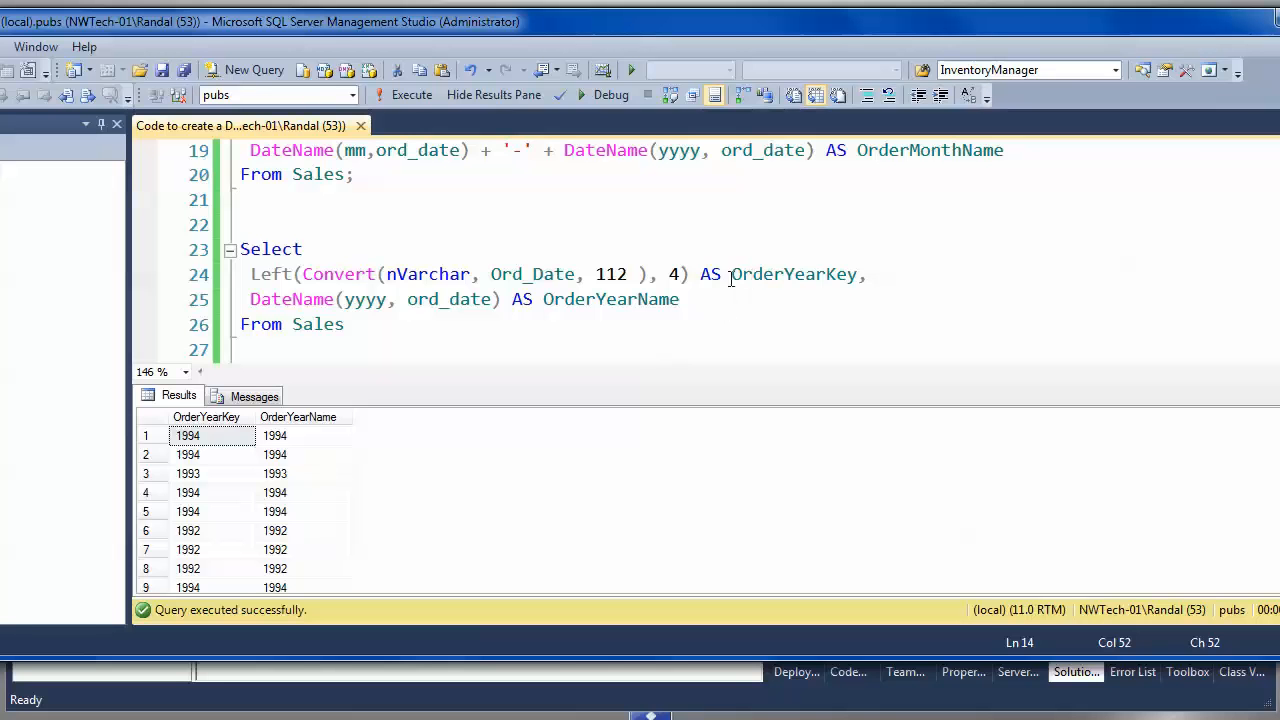
scroll(437, 284, "down", 3)
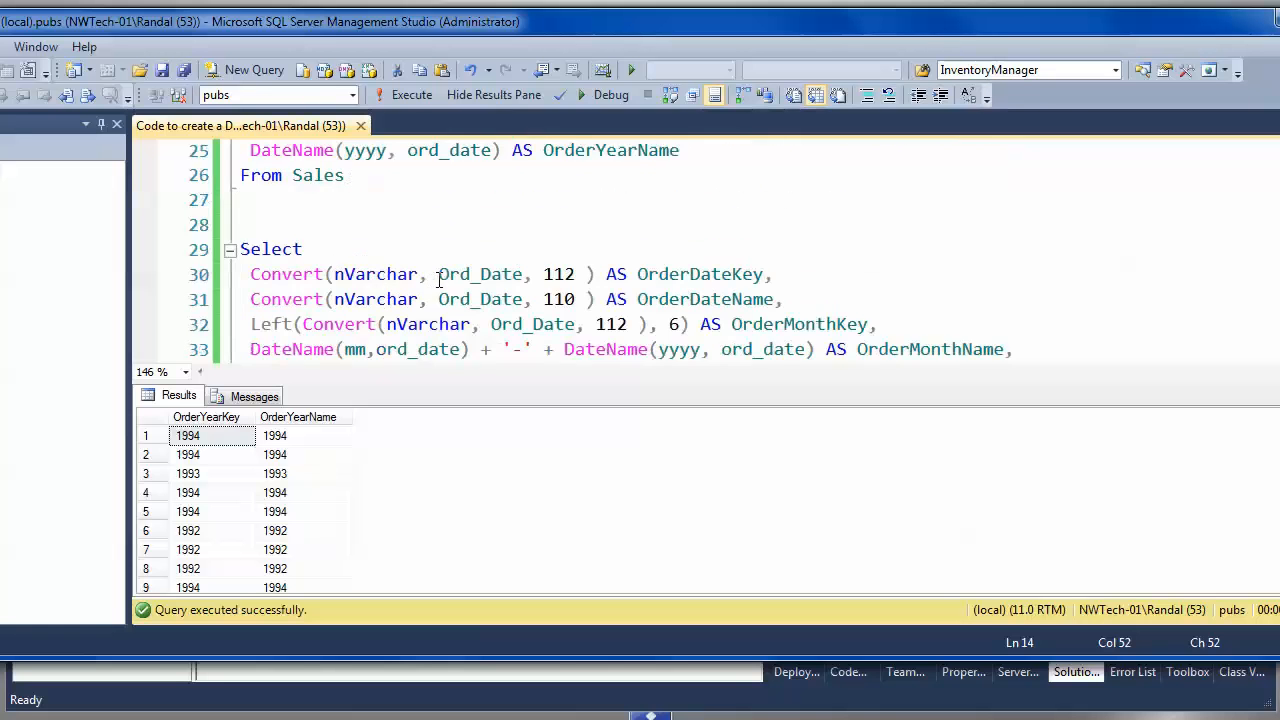
left_click_drag(371, 349, 140, 166)
left_click(398, 100)
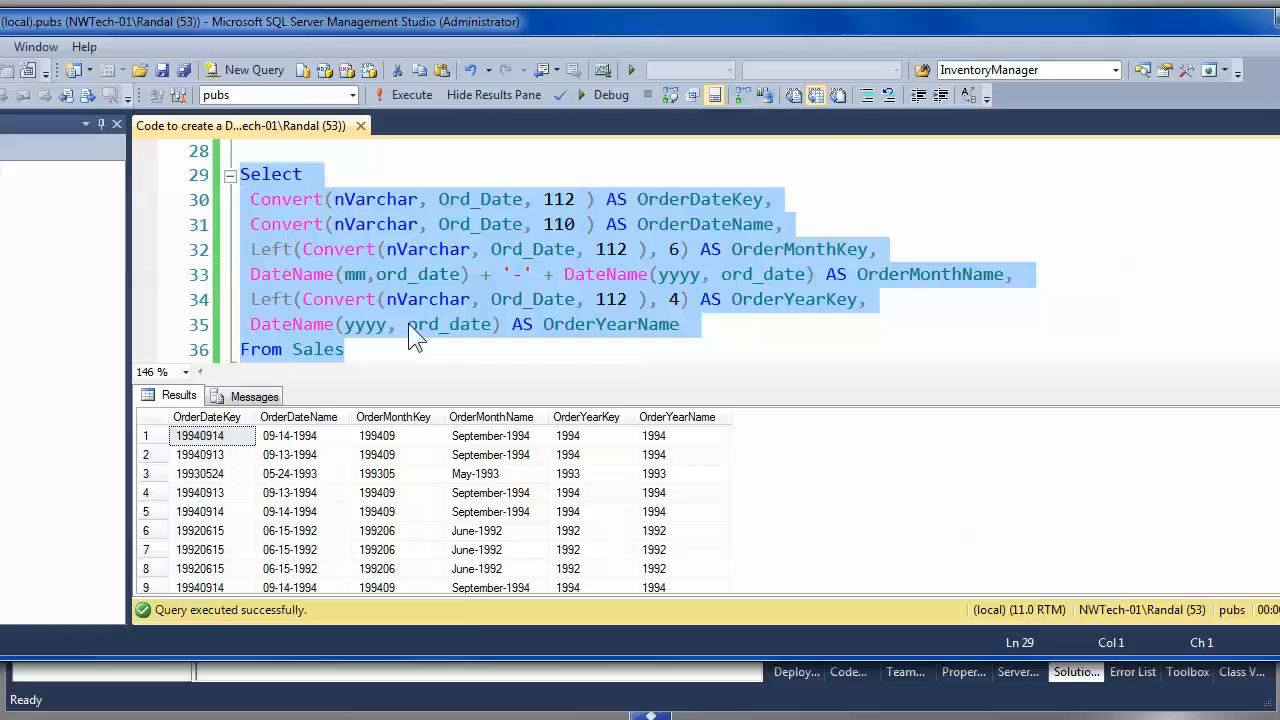
- Copy the expression Convert(nVarchar, Ord_Date, 112 ) AS OrderDateKey from the combined query
left_click(362, 201)
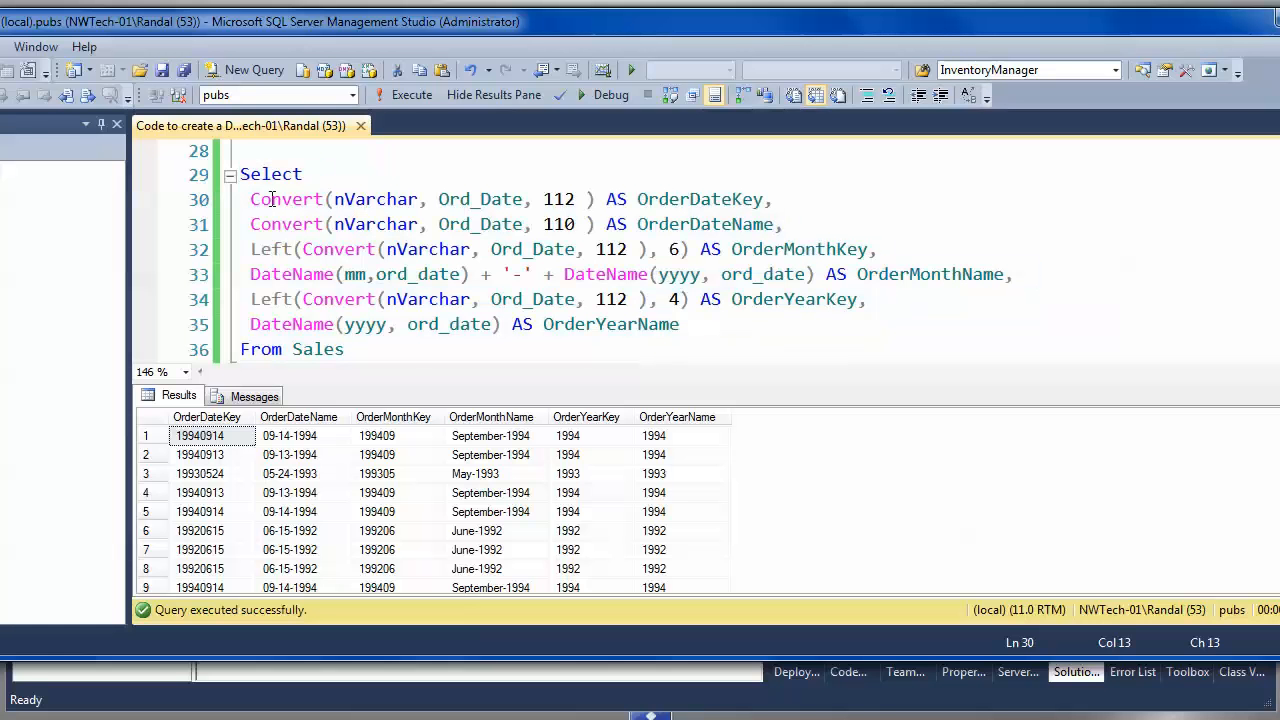
left_click_drag(250, 200, 766, 200)
right_click(706, 192)
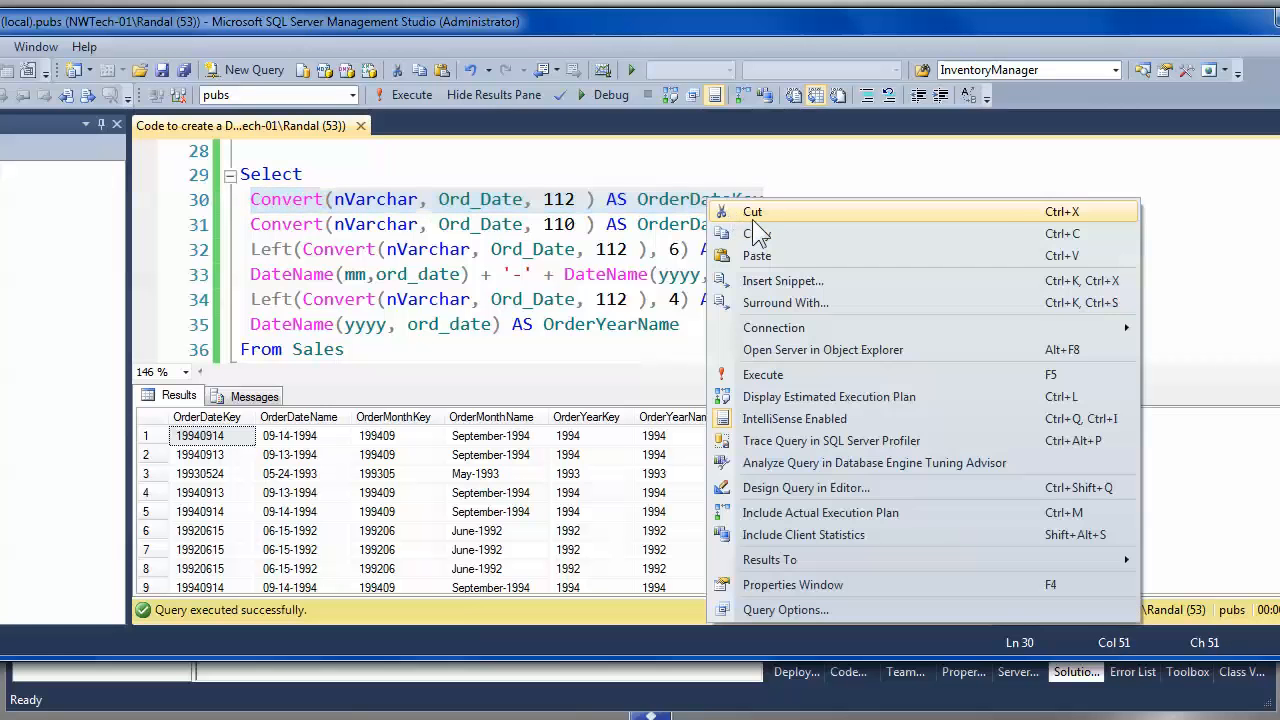
left_click(757, 230)
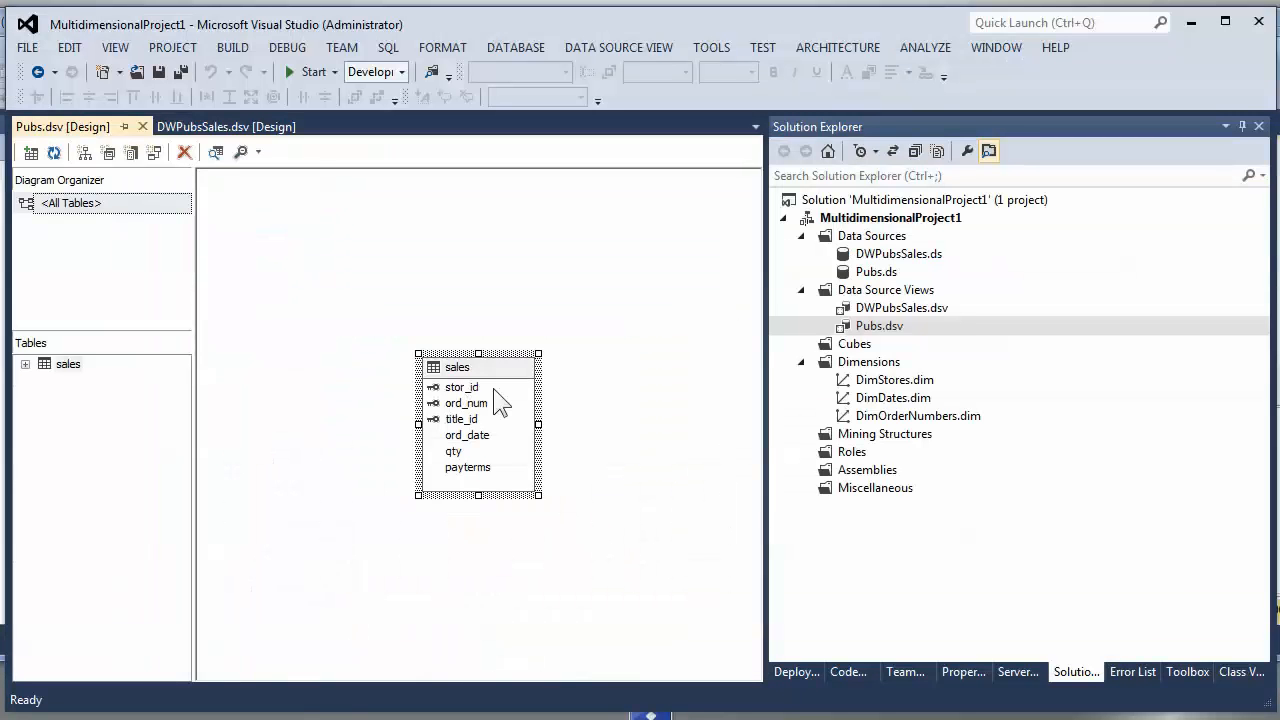
- In Visual Studio, start a new named calculation on the sales table in Pubs.dsv and paste the copied OrderDateKey expression into it
right_click(512, 367)
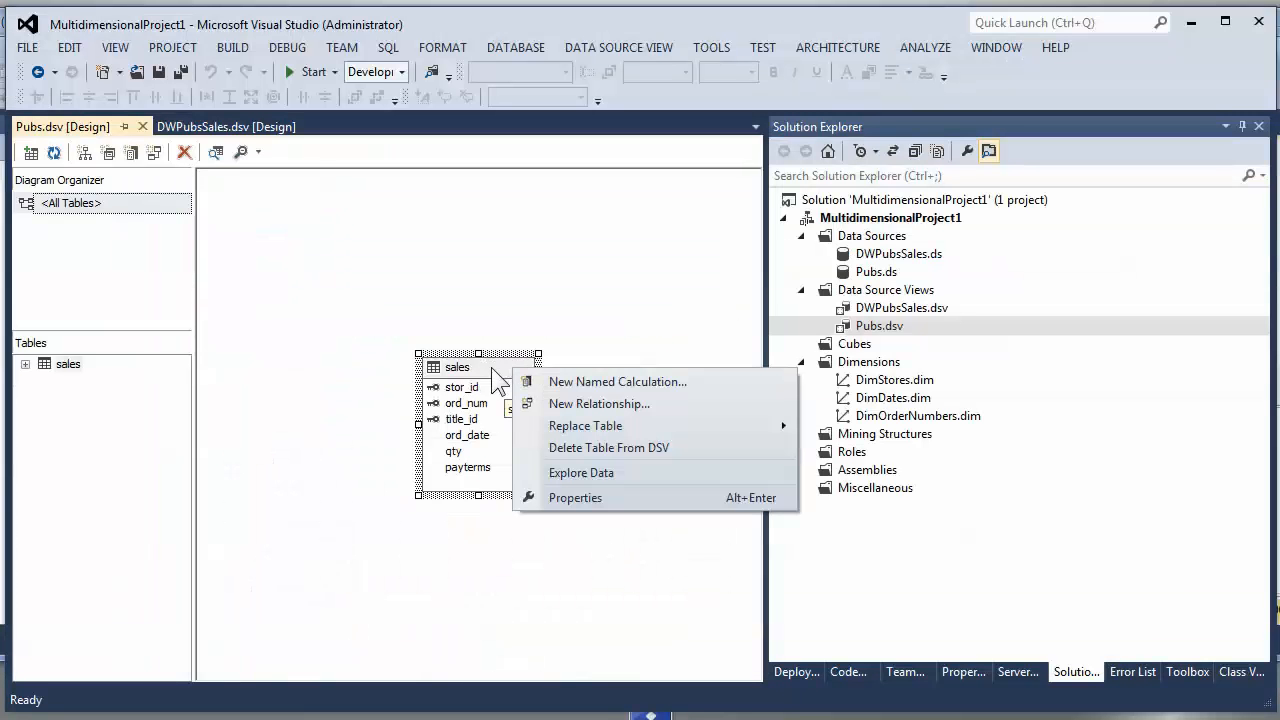
mouse_move(629, 423)
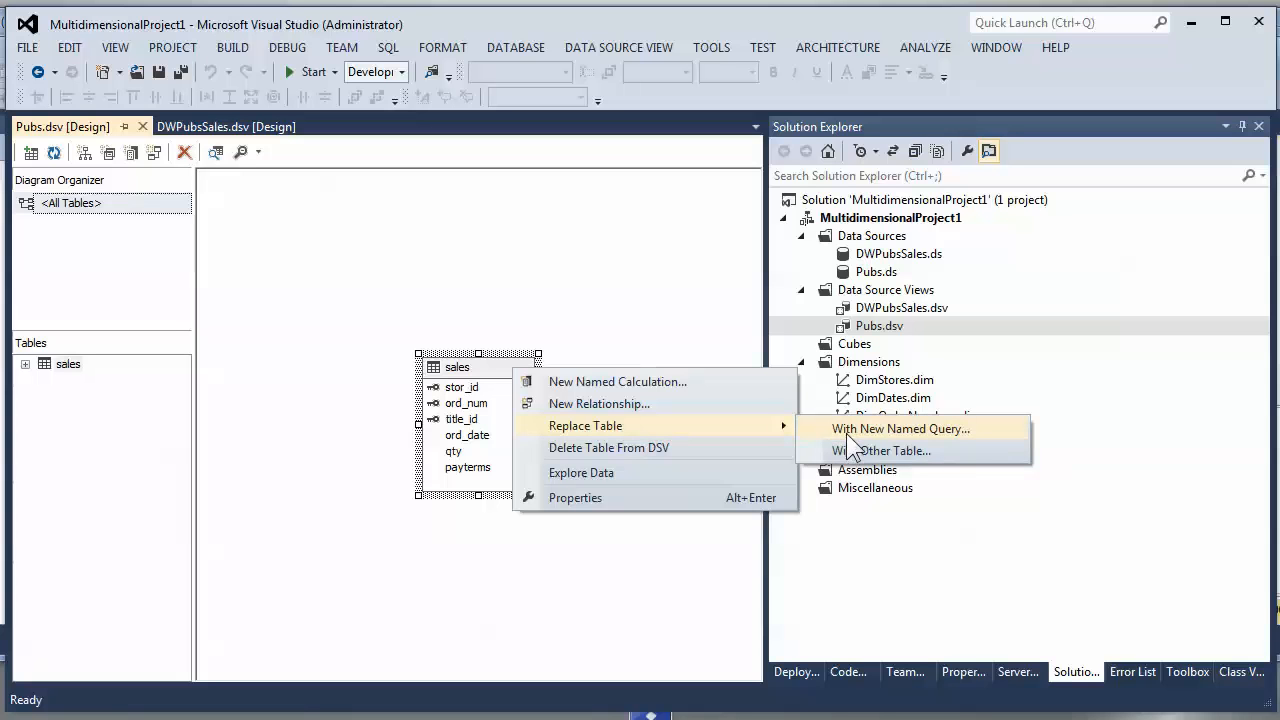
left_click(635, 380)
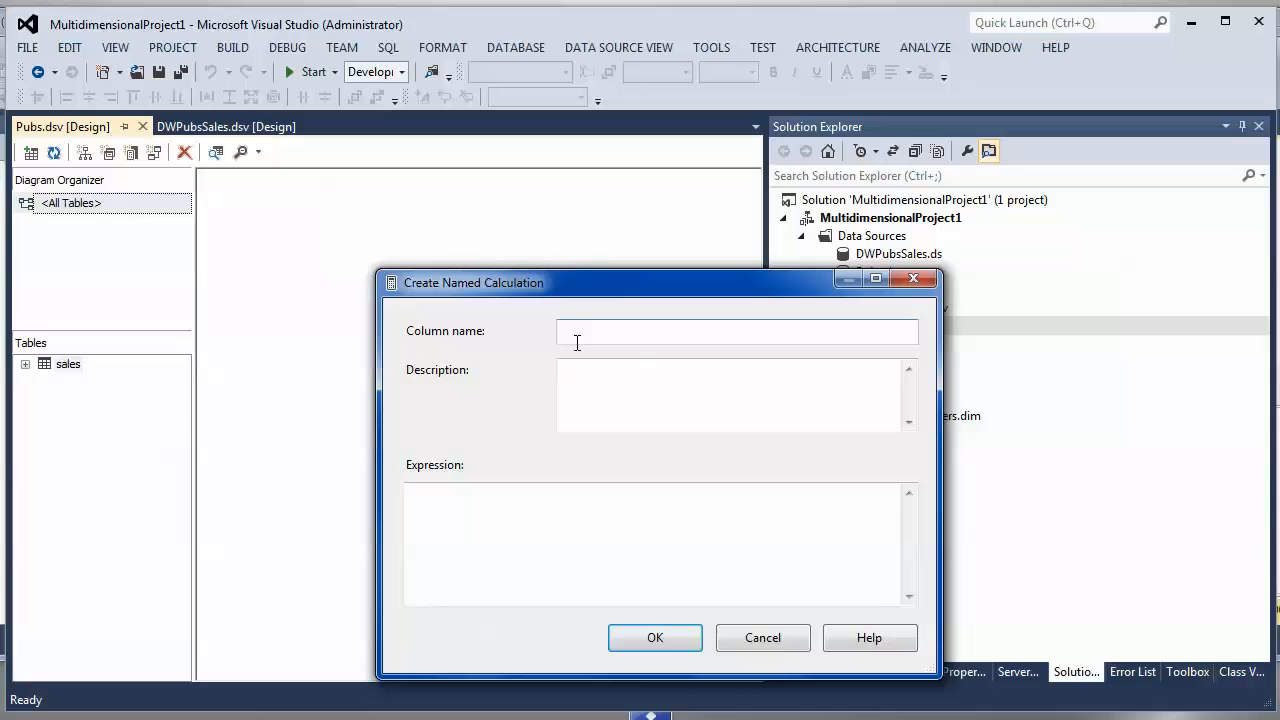
left_click(555, 533)
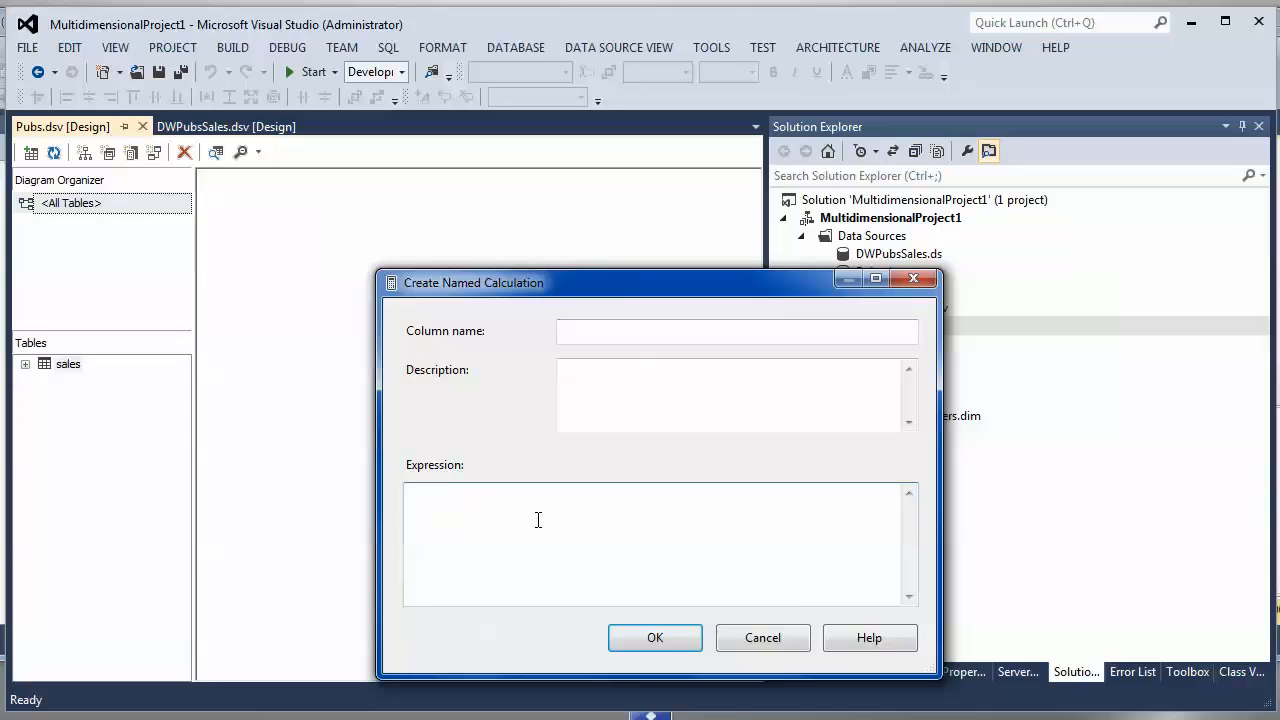
key("ctrl+v")
- Name the calculated column OrderDateKey and remove AS OrderDateKey from the expression, leaving Convert(nVarchar, Ord_Date, 112 )
double_click(646, 495)
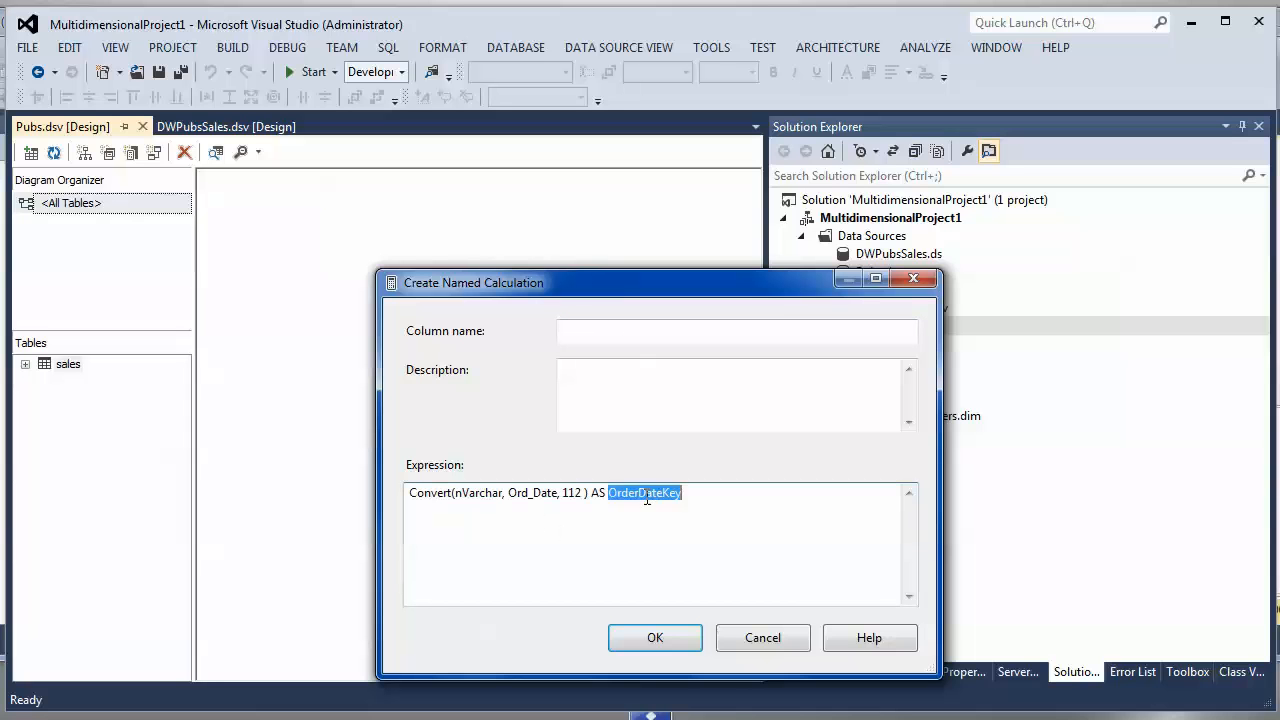
left_click_drag(647, 495, 631, 340)
left_click(664, 489)
left_click_drag(686, 493, 582, 491)
left_click(581, 338)
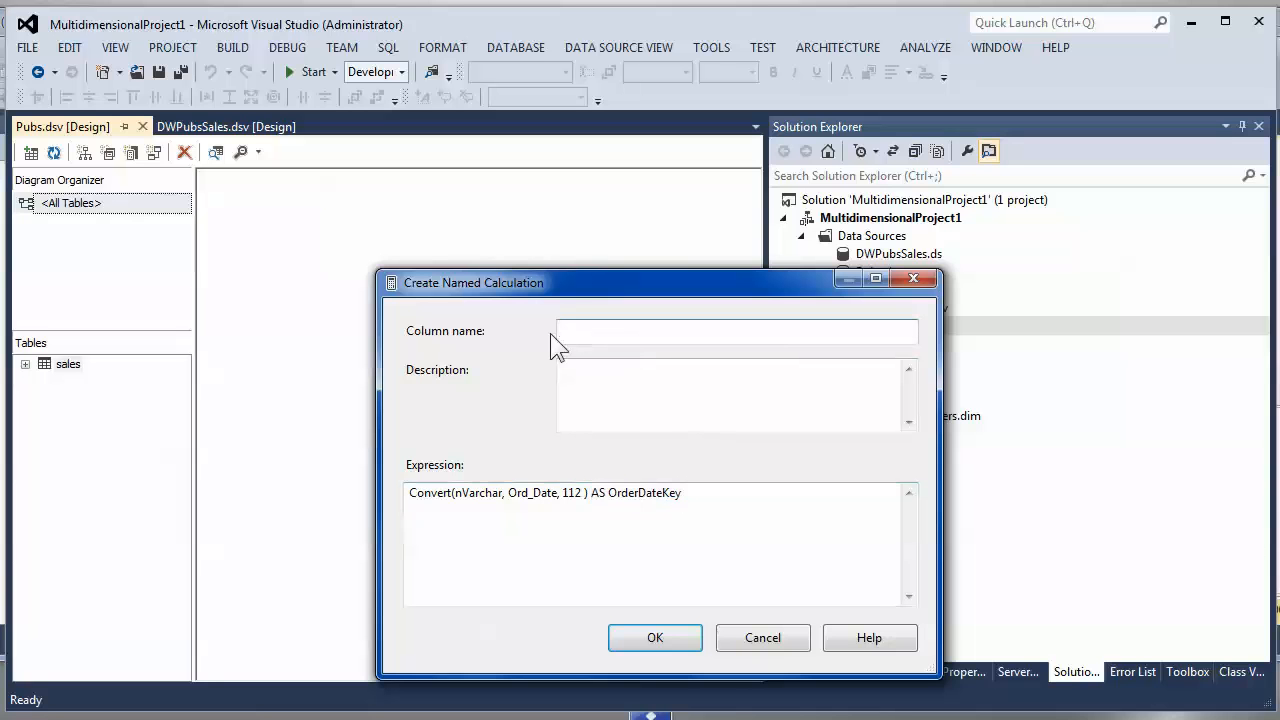
type("OrderDa")
key("BackSpace")
type("DateKE")
key("BackSpace")
type("ey")
left_click_drag(684, 495, 590, 503)
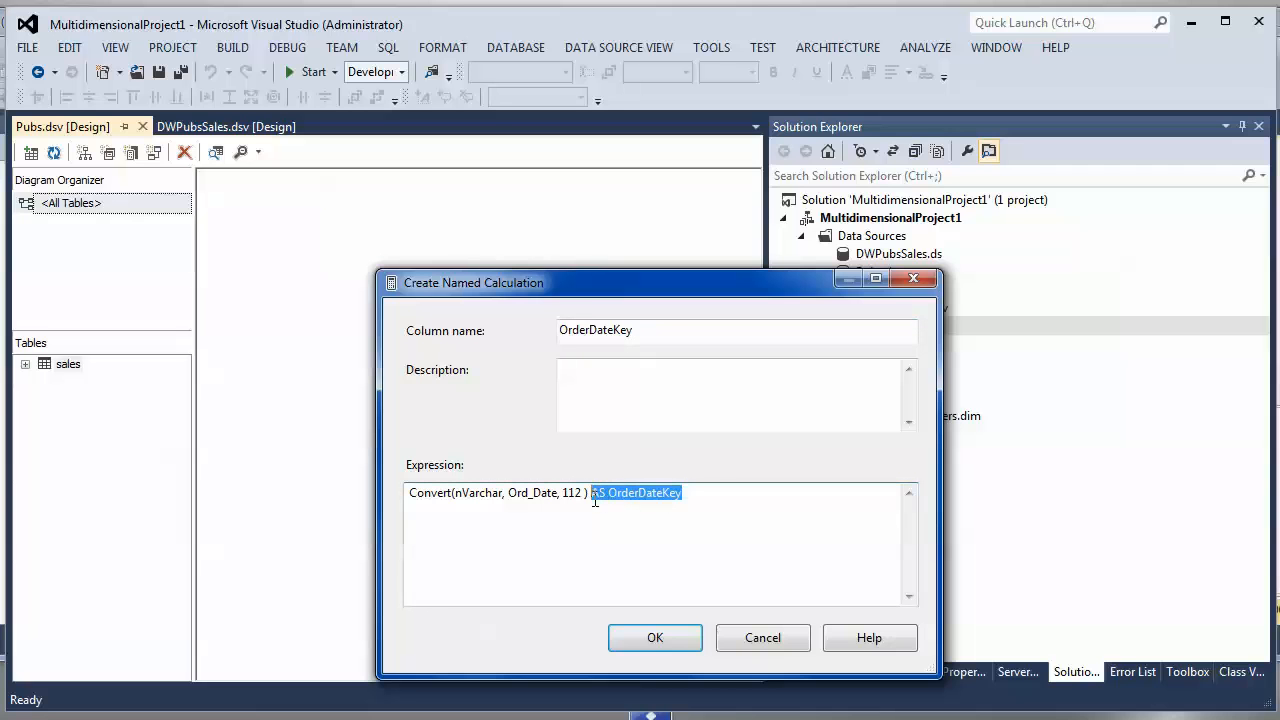
key("BackSpace")
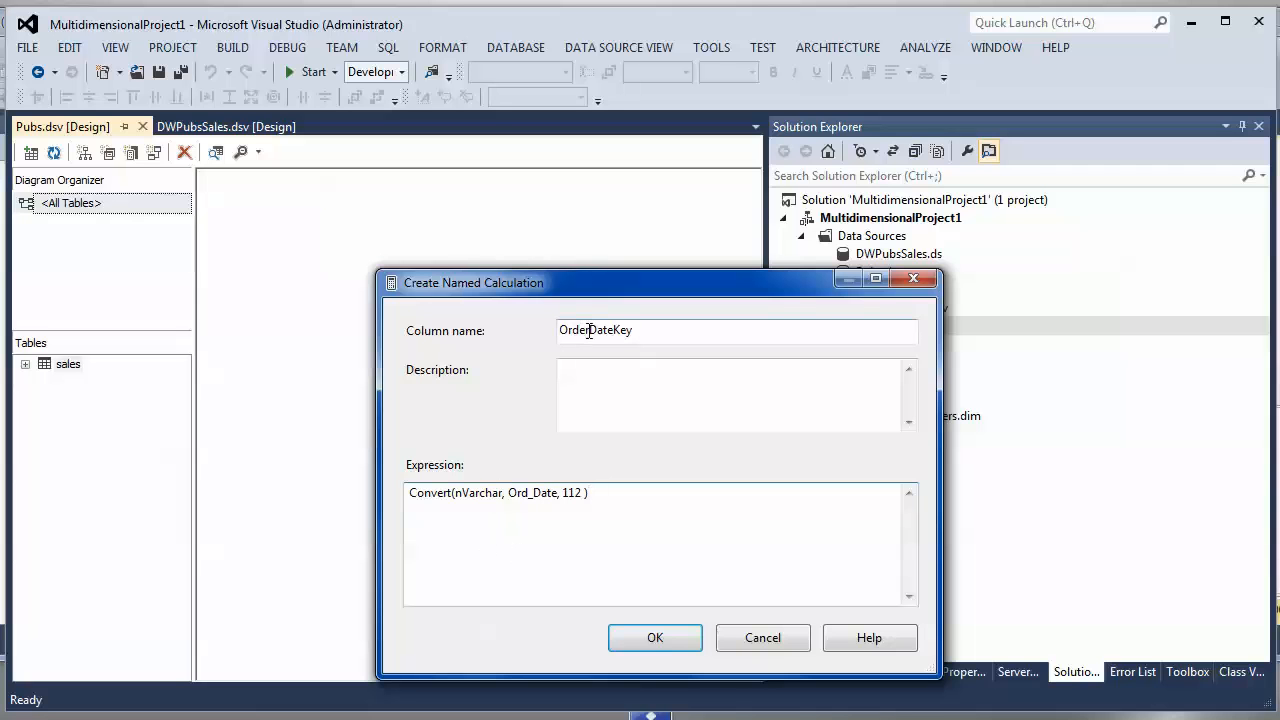
- Enter the description "Only Dates that are in the Orders table" for the named calculation
left_click(571, 380)
type("Onl")
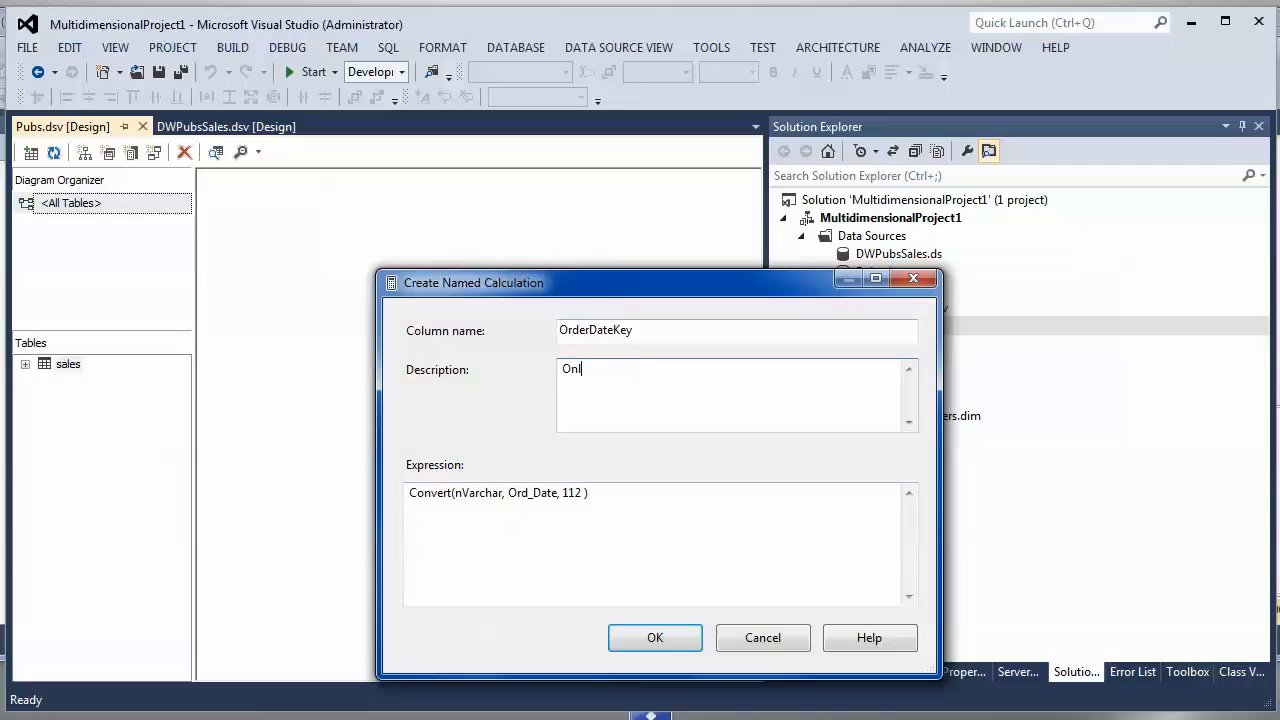
type("y Dates that are in the Orders tab")
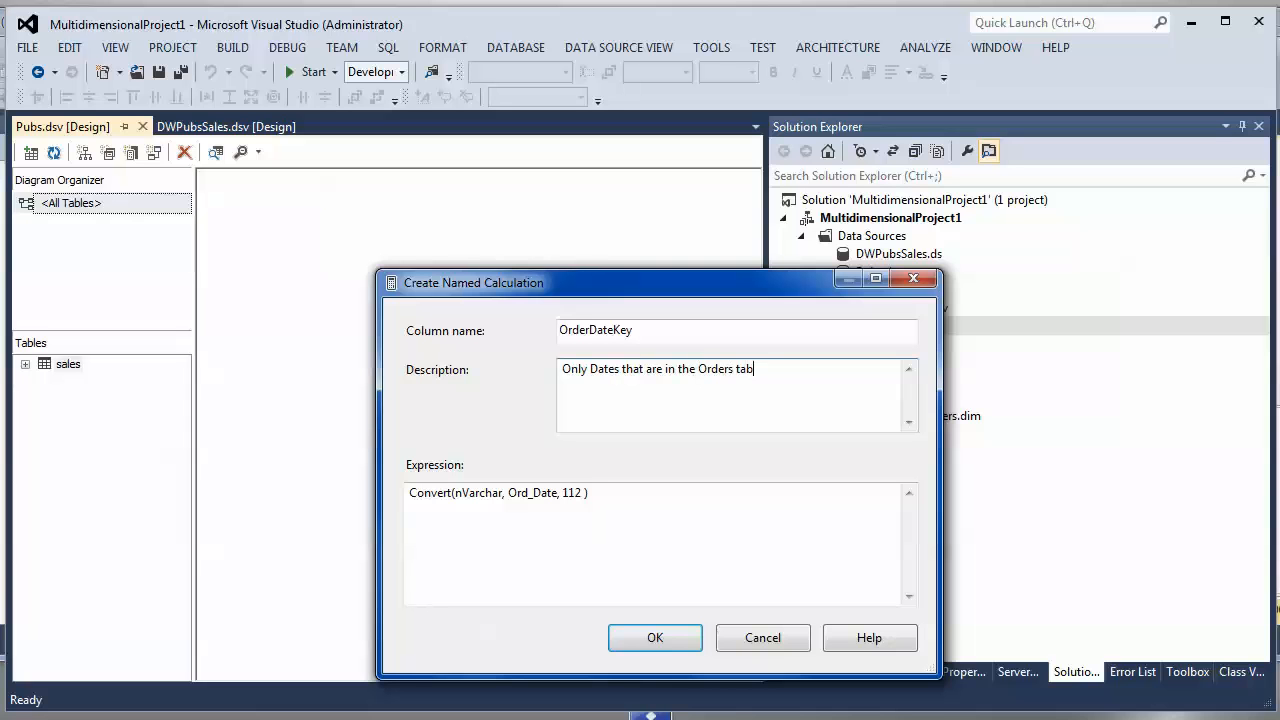
type("le")
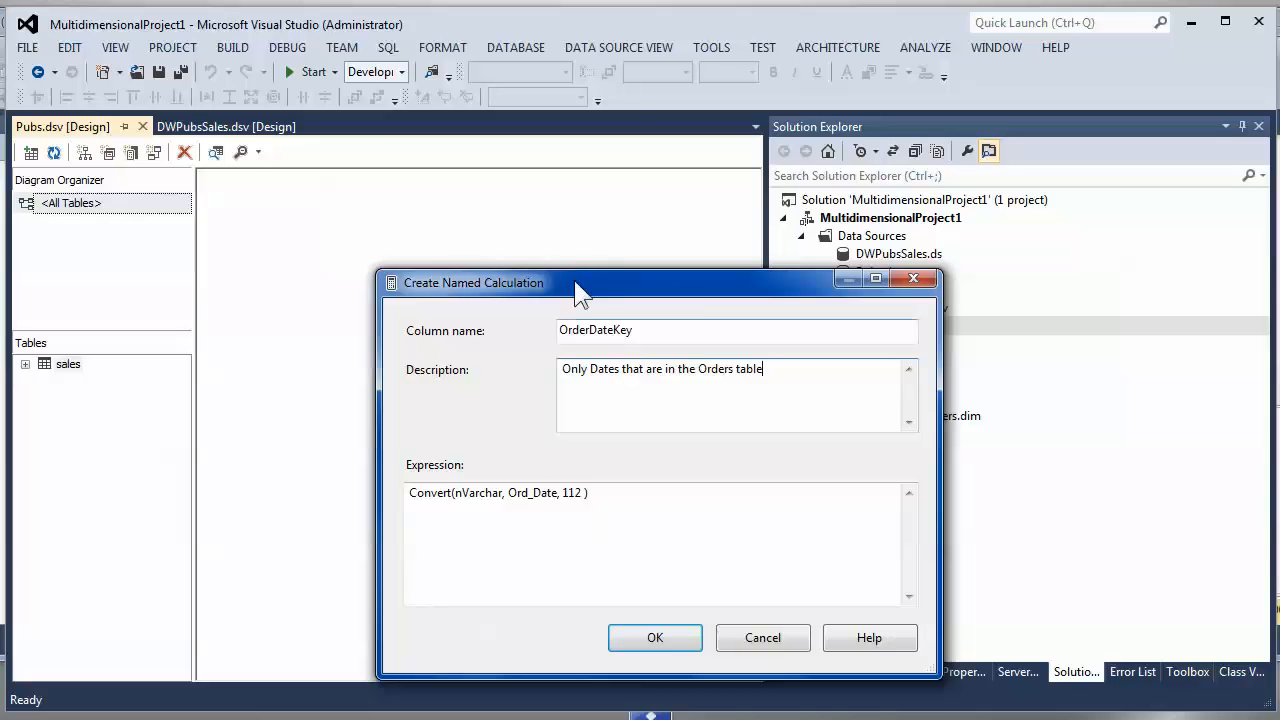
- Create the OrderDateKey named calculation, then move the sales table higher in the diagram and enlarge it to show all columns
left_click(655, 639)
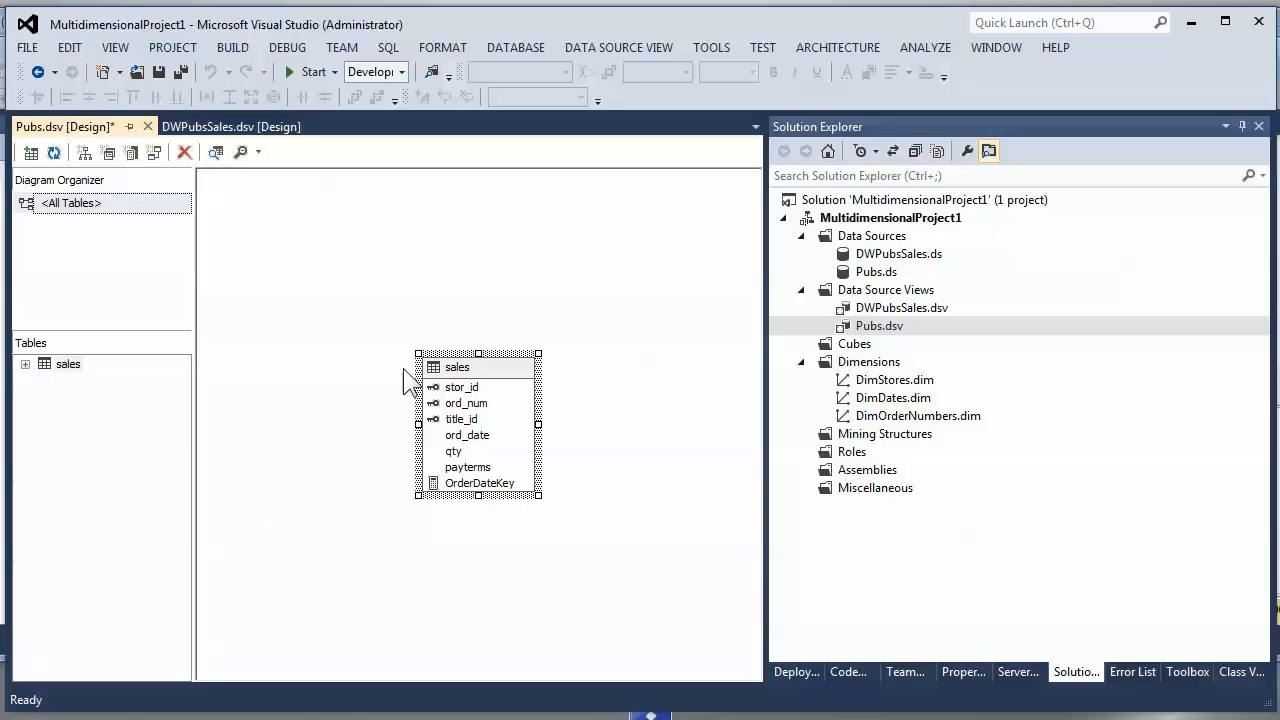
left_click_drag(458, 366, 451, 278)
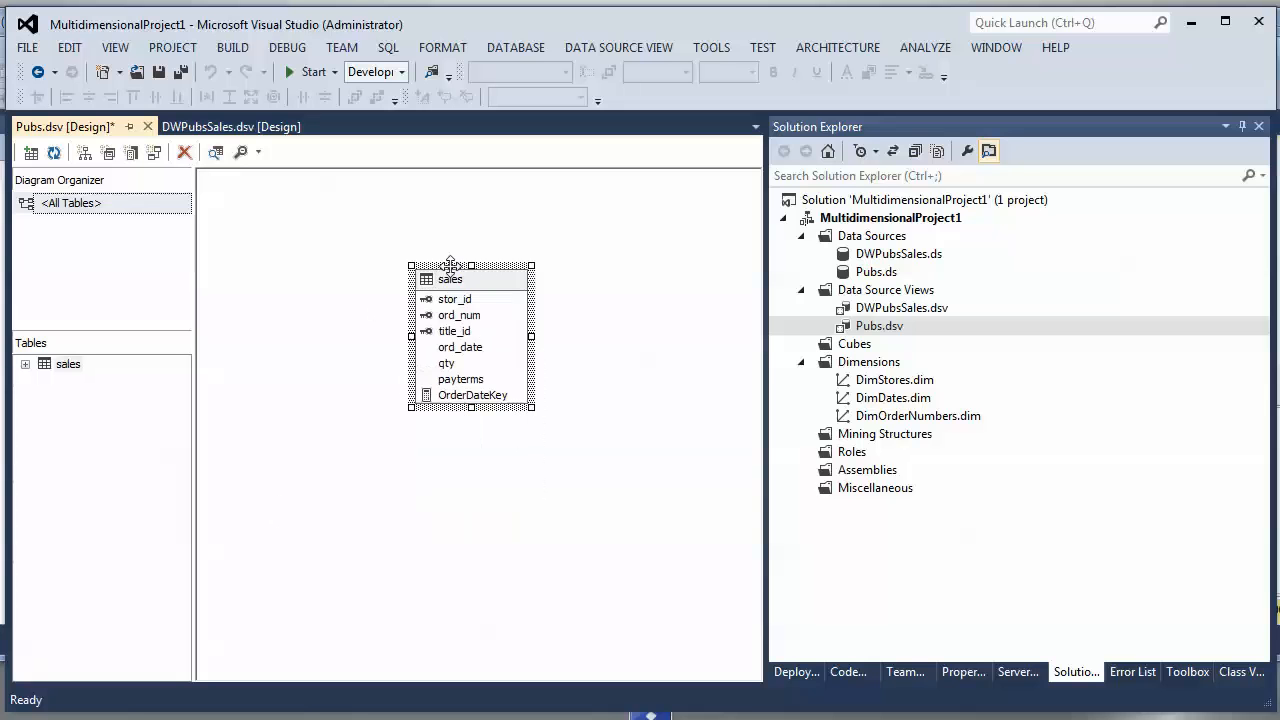
left_click_drag(471, 408, 470, 441)
left_click(461, 396)
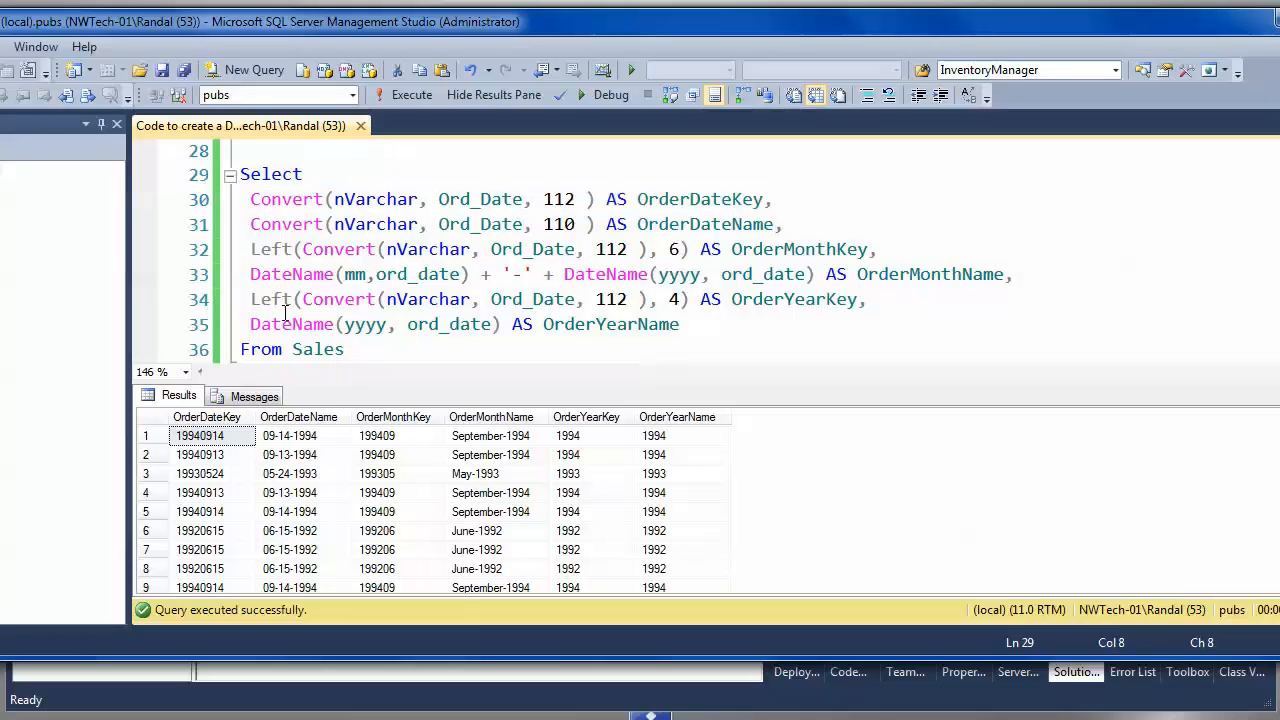
- In SQL Server Management Studio, insert a blank line below Select in the combined query, and run Select * from Sales;
key("Left")
key("Return")
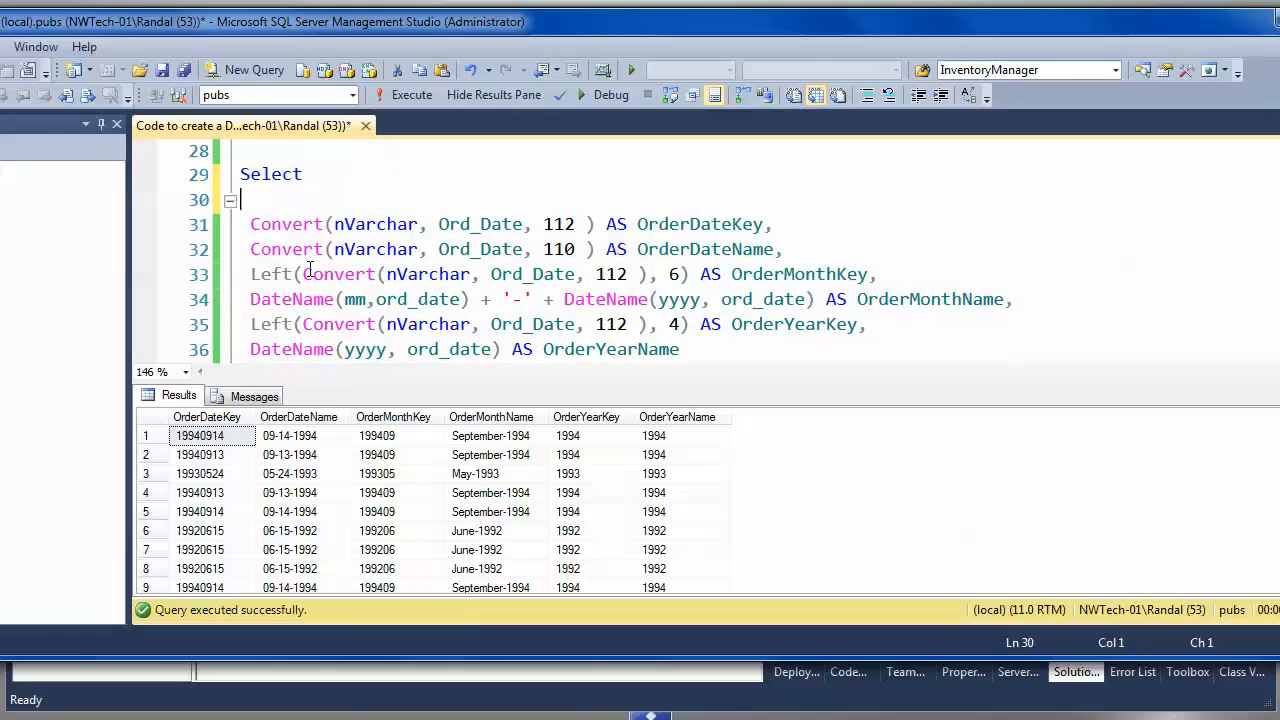
scroll(268, 216, "up", 9)
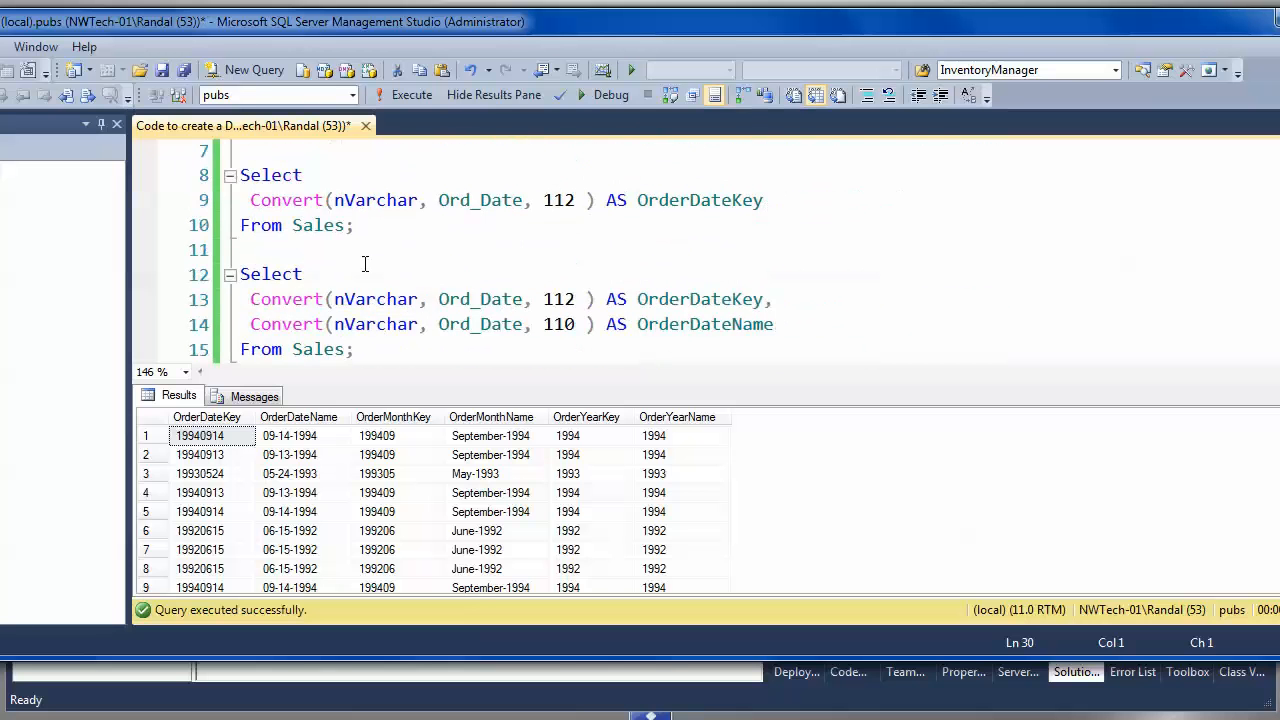
left_click_drag(476, 180, 177, 180)
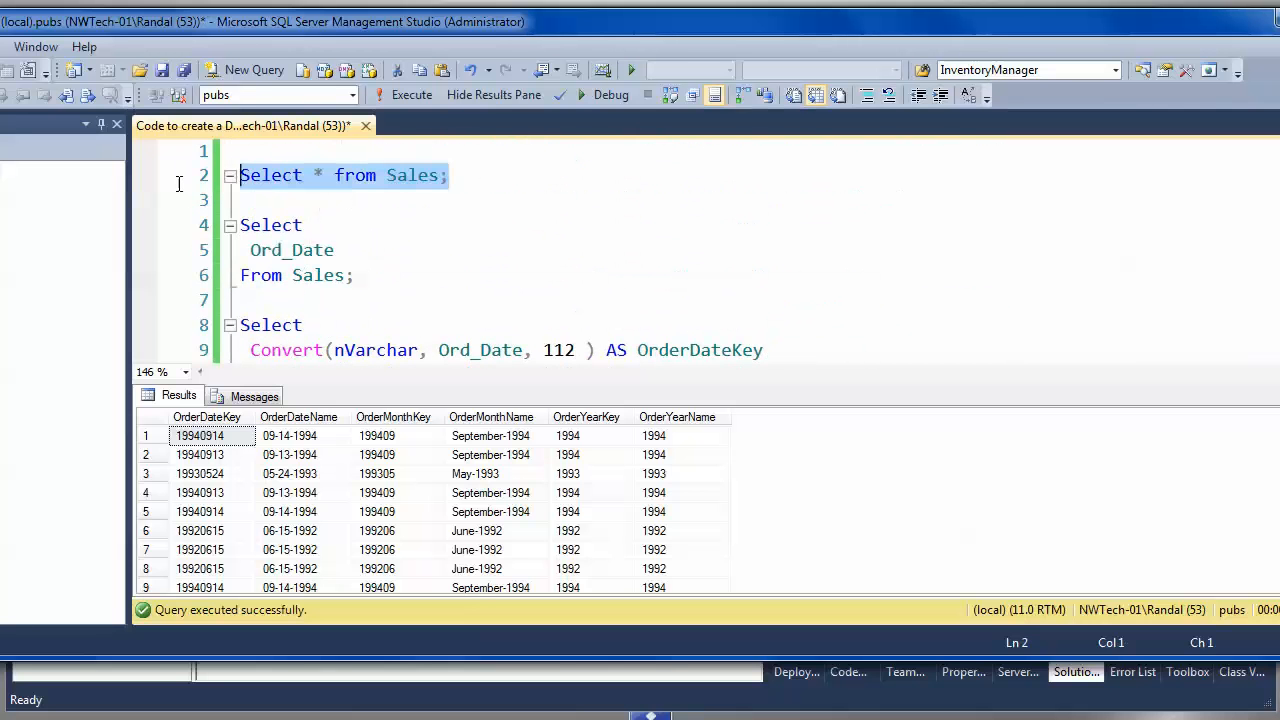
left_click(405, 95)
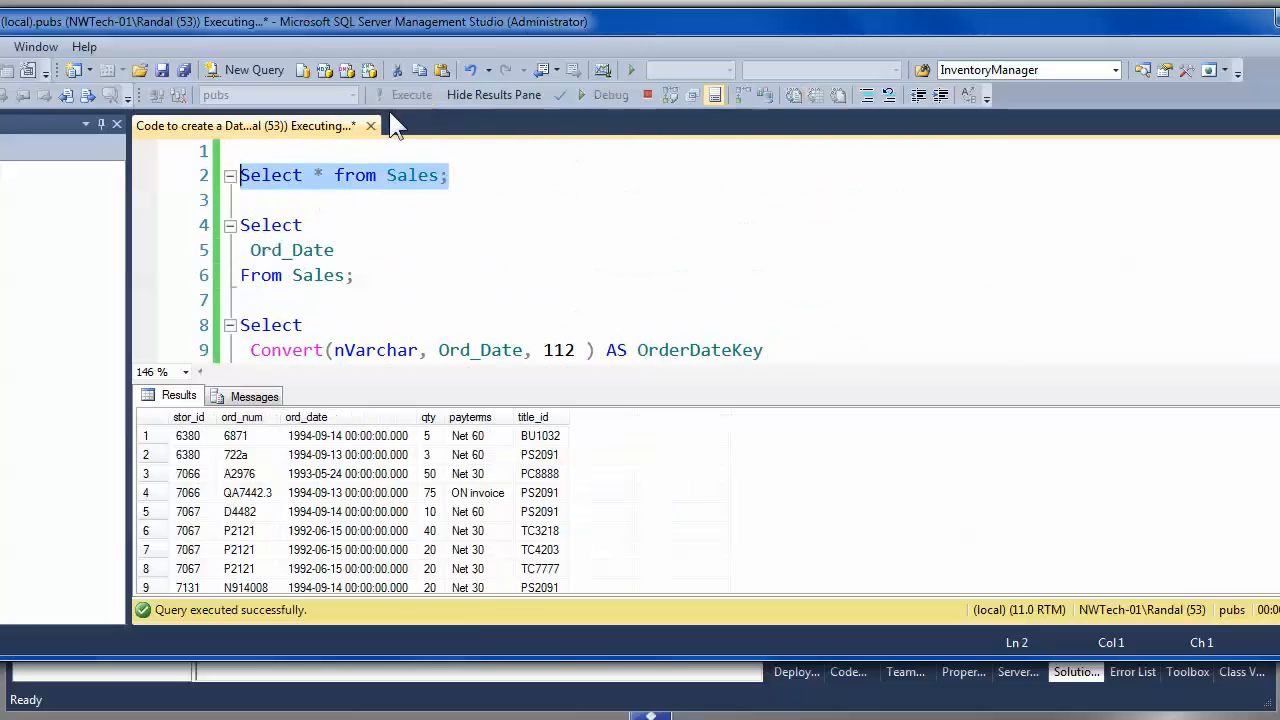
- Examine the stor_id, ord_num, qty and title_id columns in the Sales results
left_click(188, 420)
left_click(256, 418)
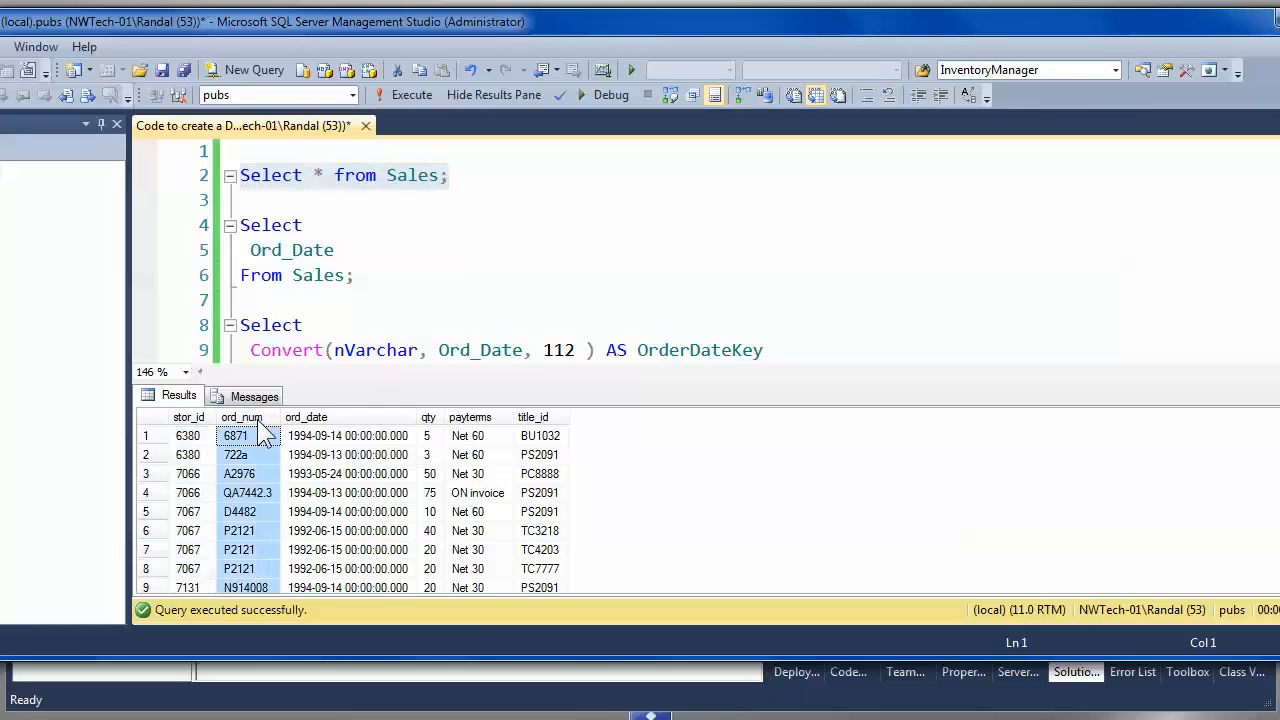
left_click(428, 418)
left_click(536, 420)
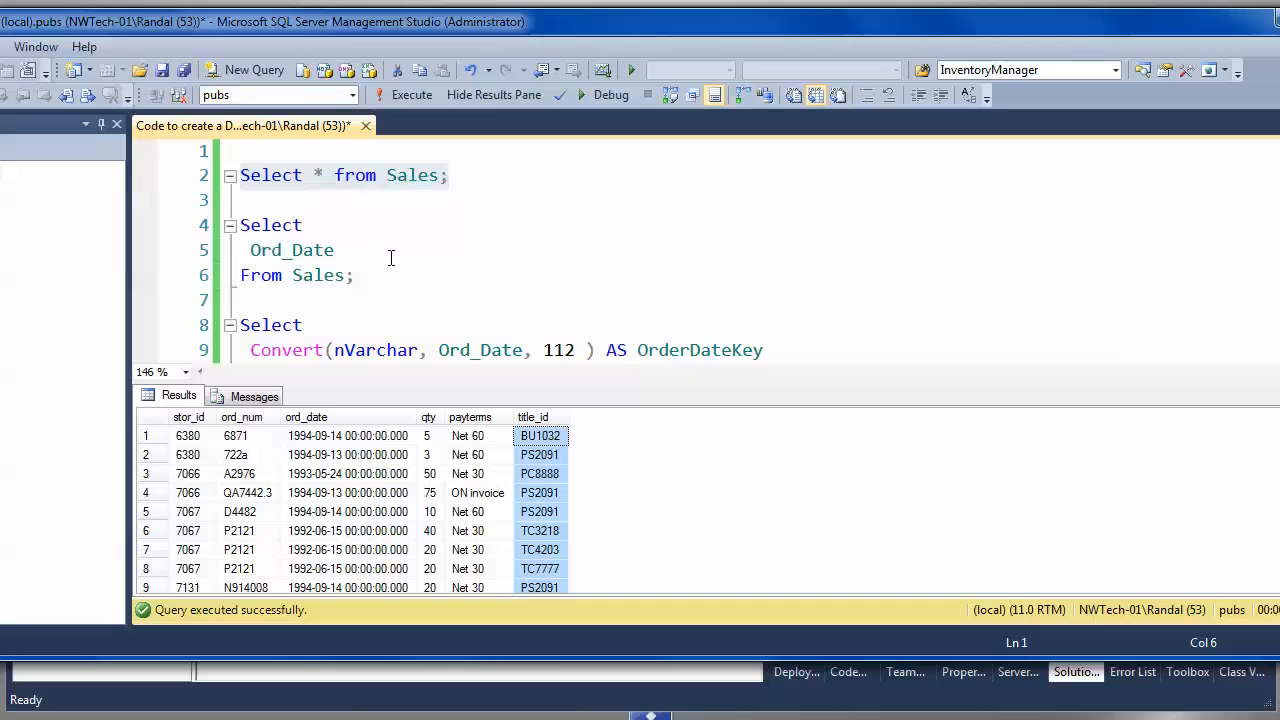
- Add Stor_id as the first column of the combined query's Select list
left_click(391, 277)
scroll(391, 277, "down", 7)
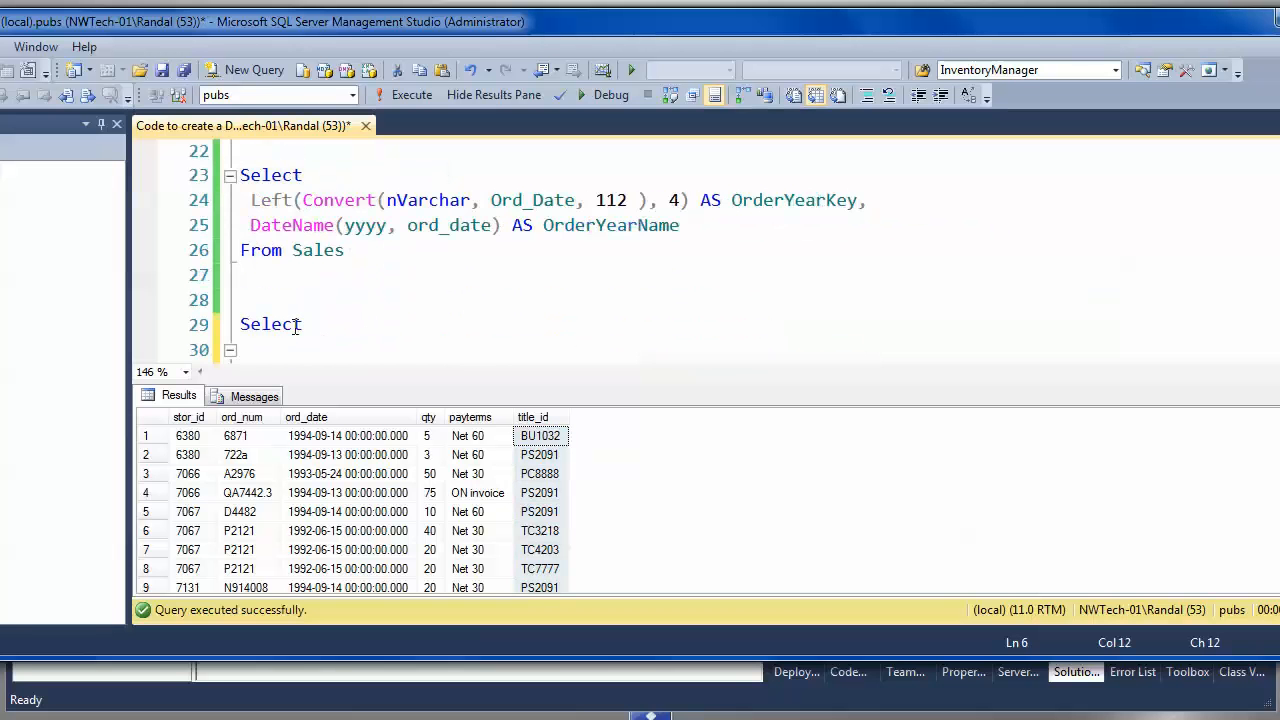
scroll(294, 290, "down", 3)
scroll(286, 250, "up", 2)
left_click(273, 279)
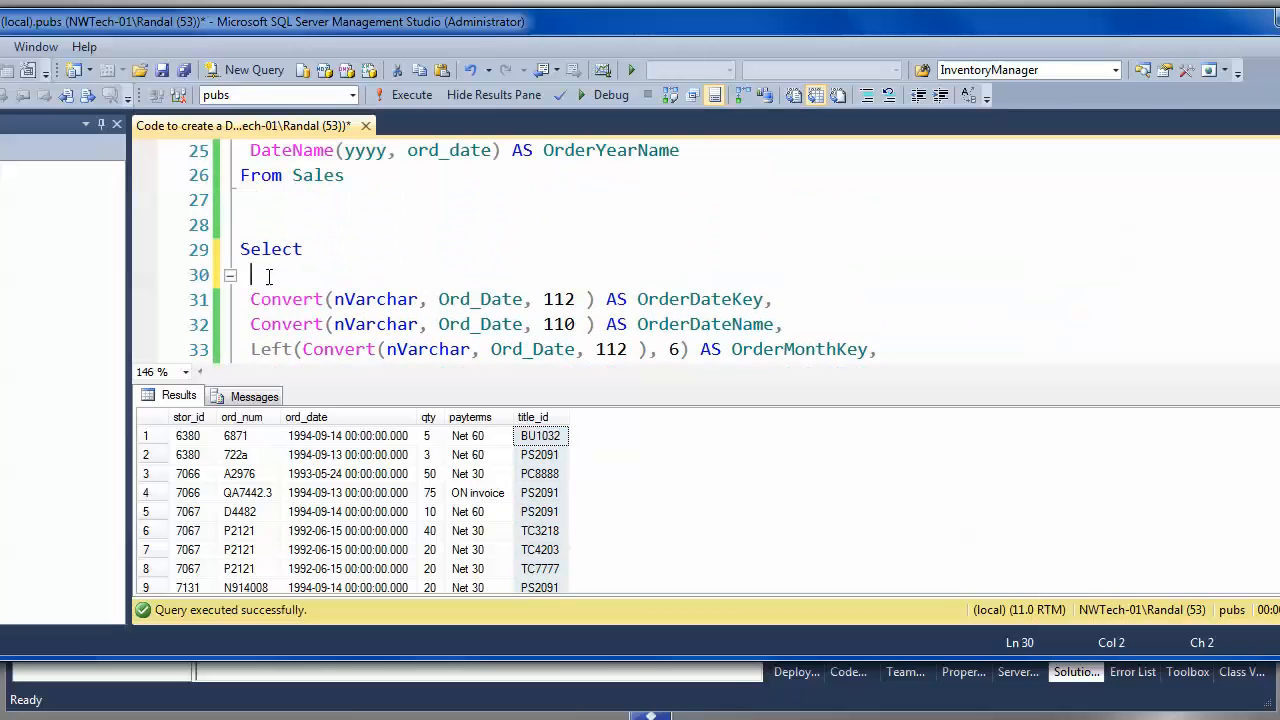
type("S")
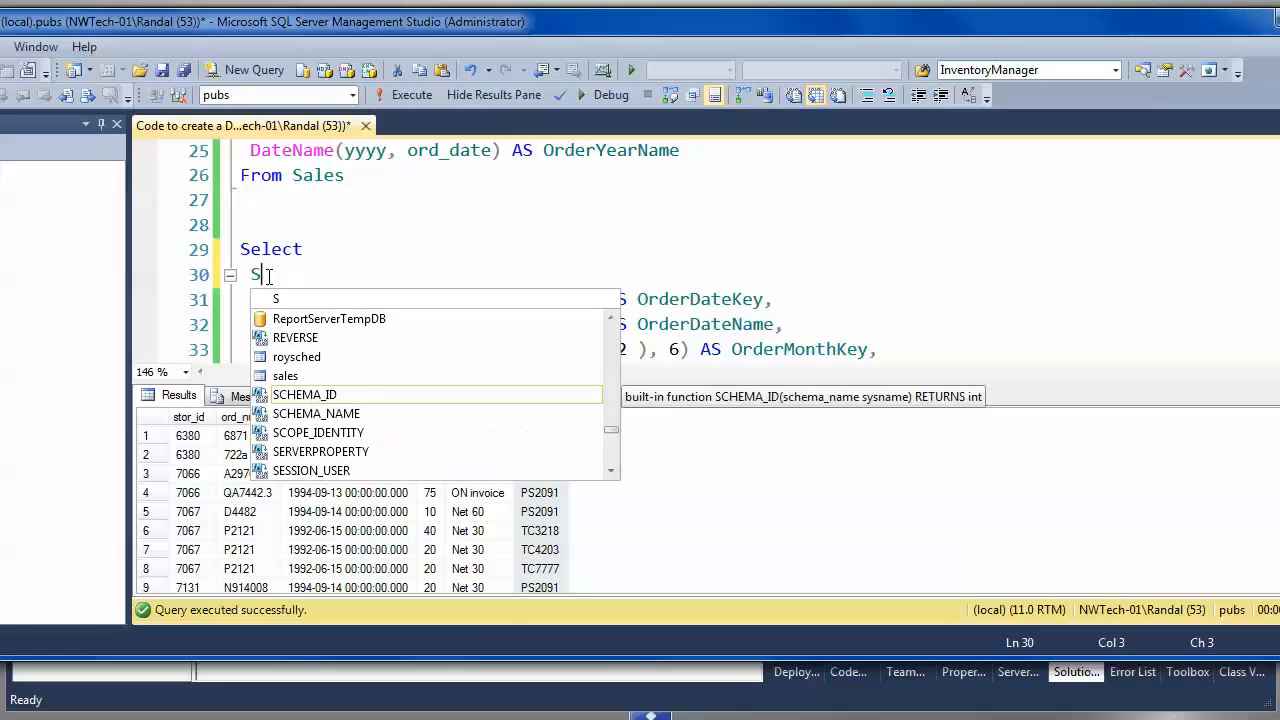
type("tor_id,")
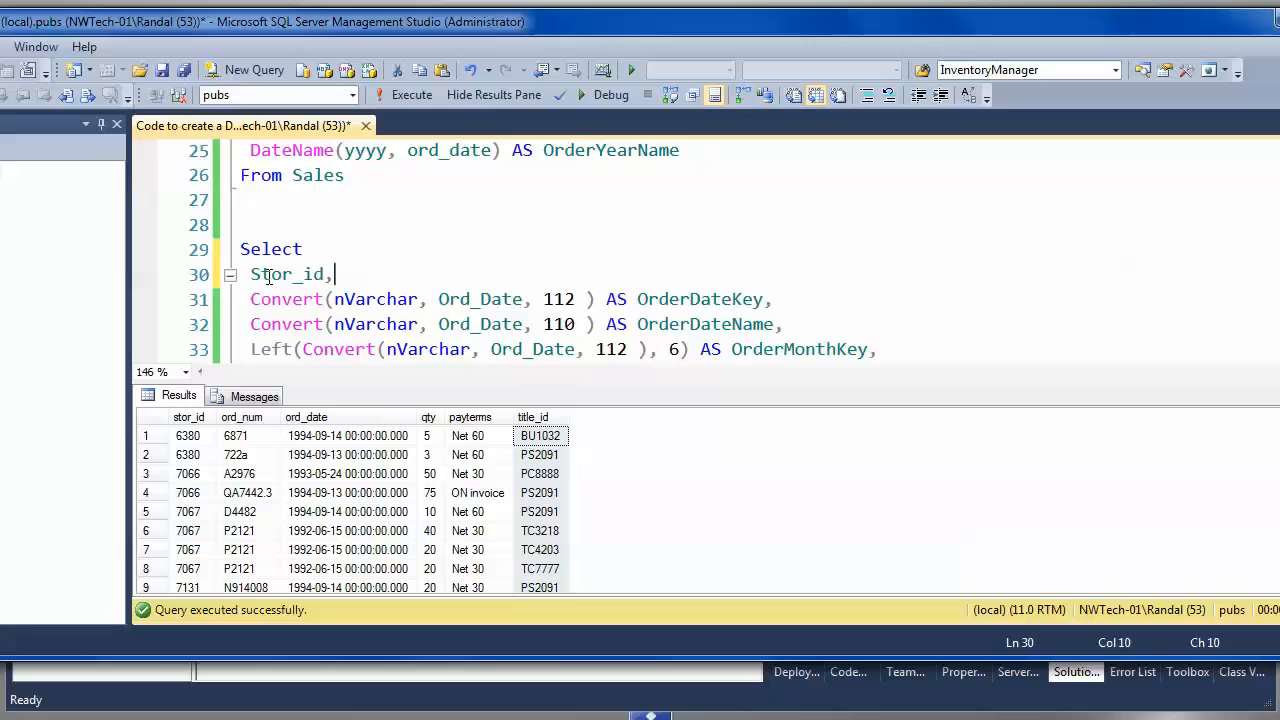
- Add the columns Ord_num and Title_id below Stor_id in the combined query, each followed by a comma
key("Return")
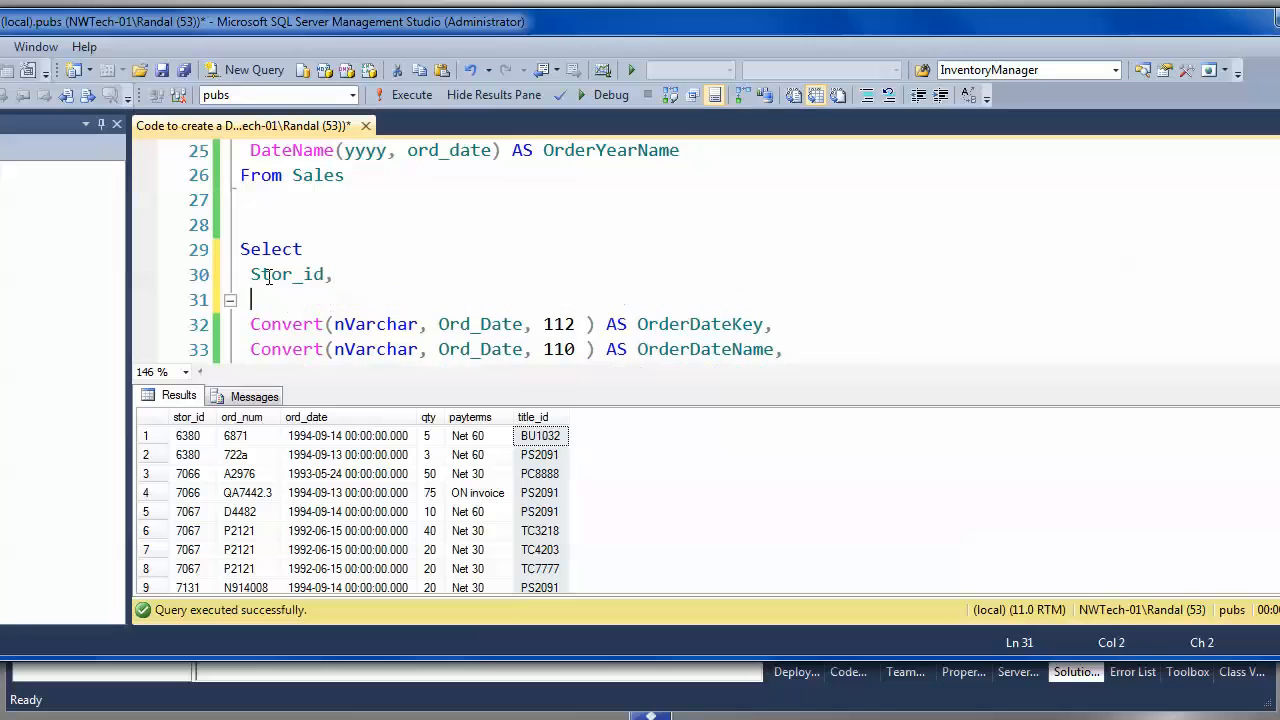
type("Or")
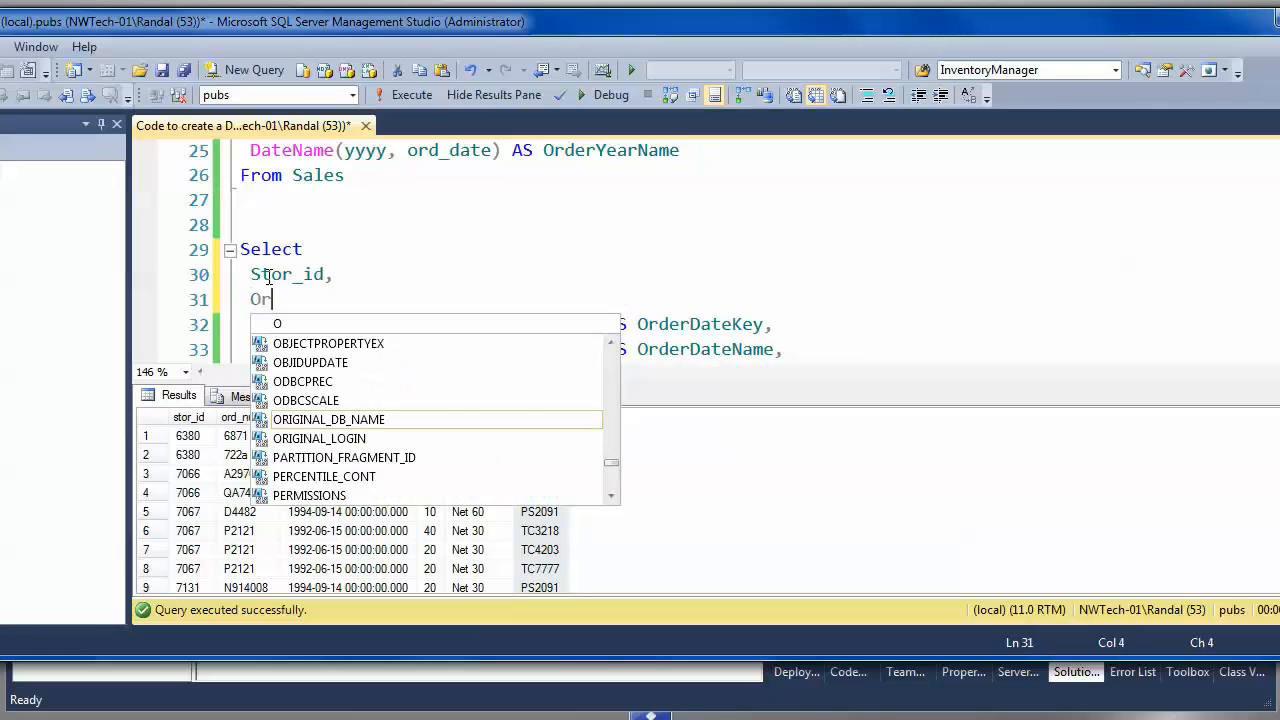
type("d_num")
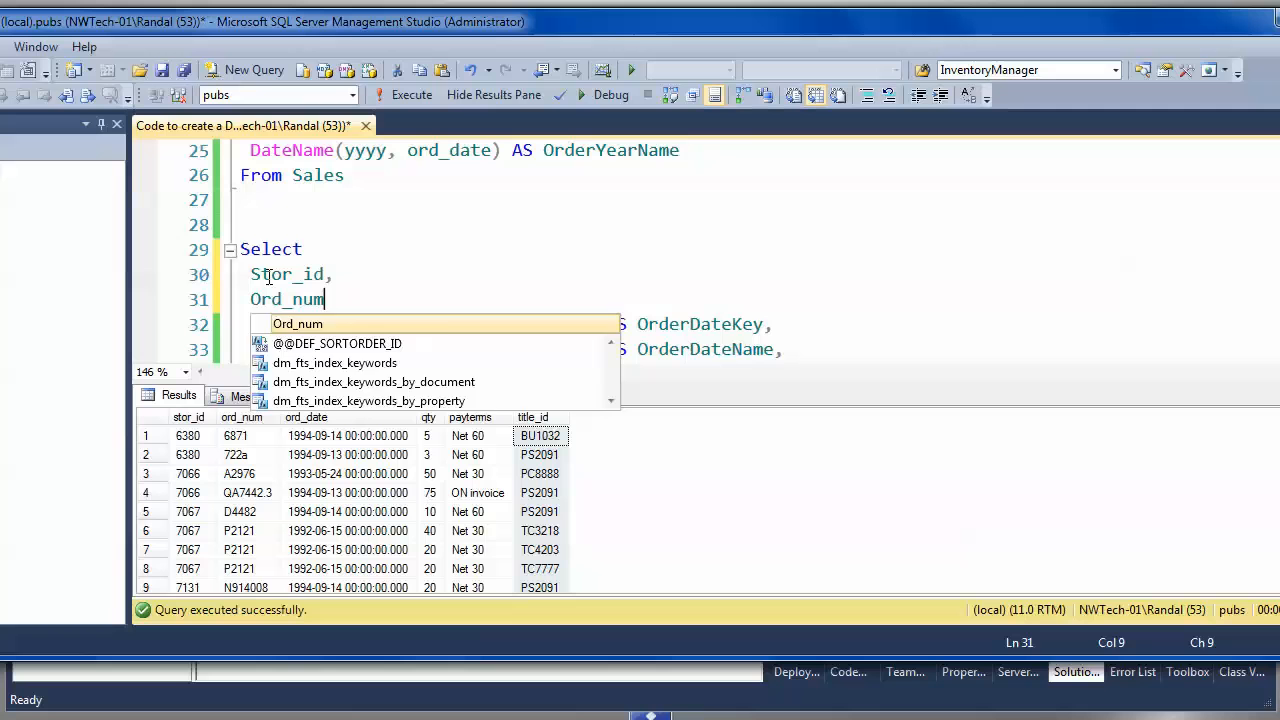
key("Escape")
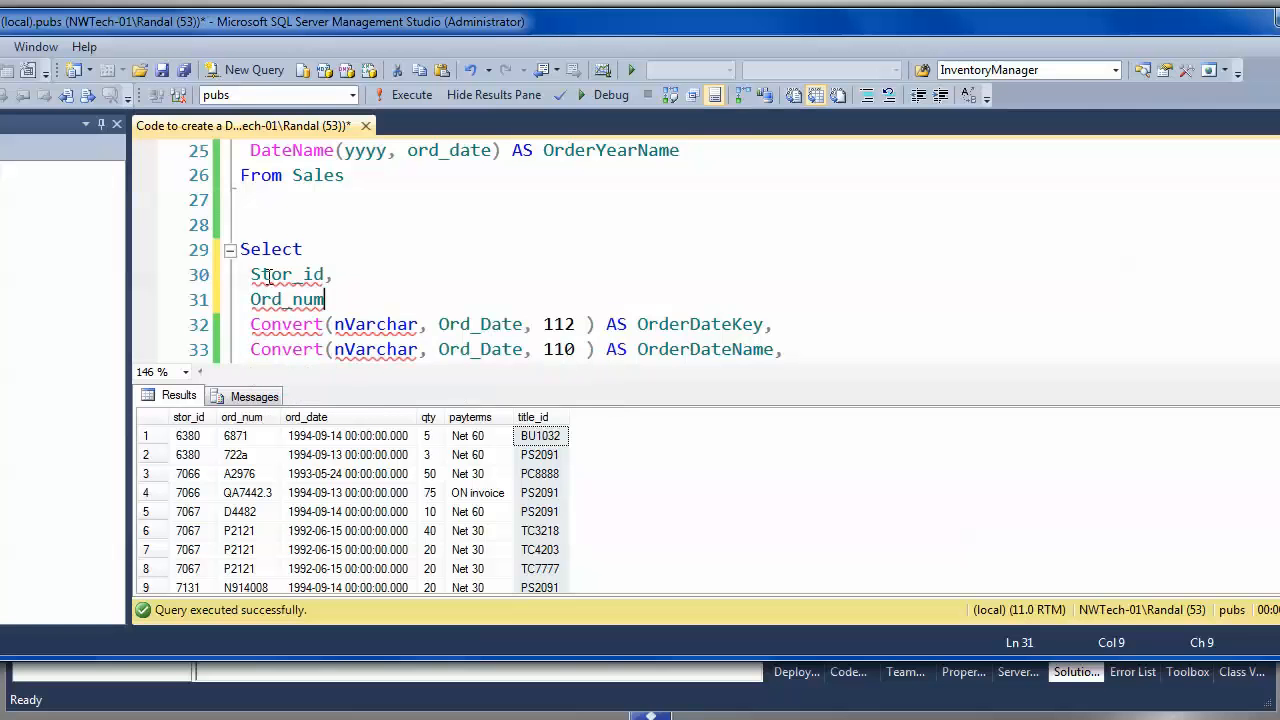
type(",")
key("Return")
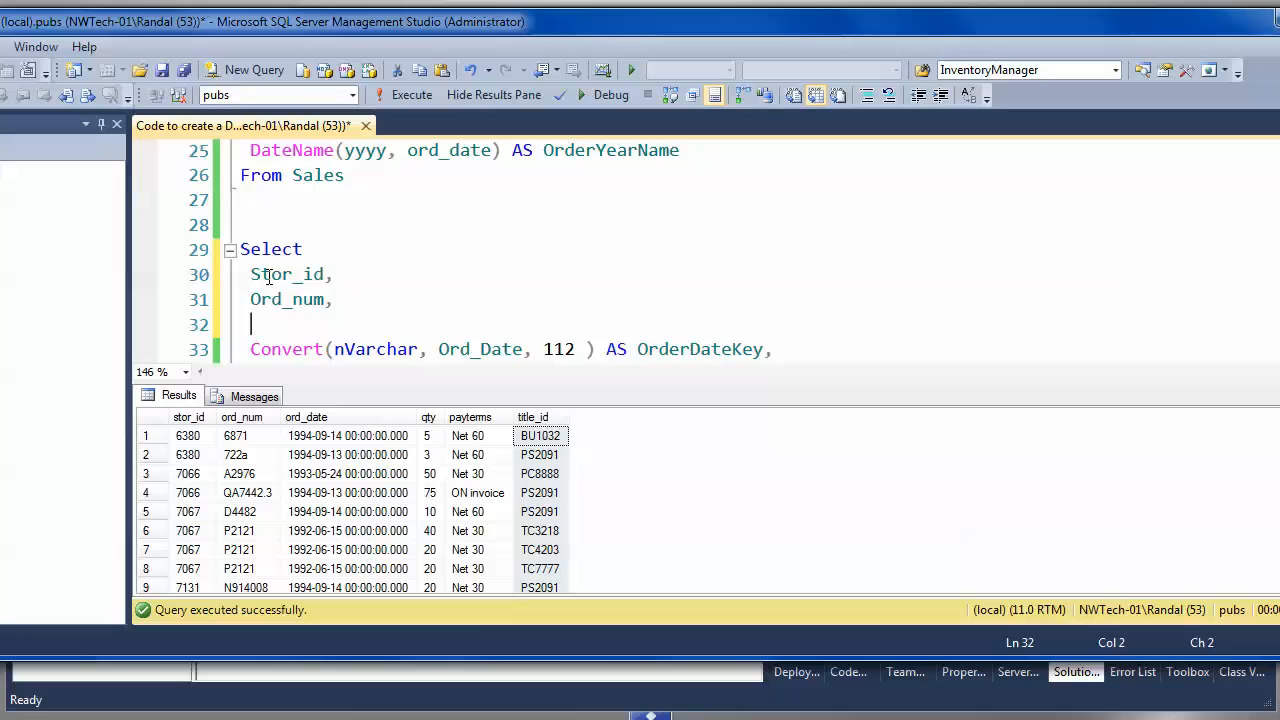
type("Tit")
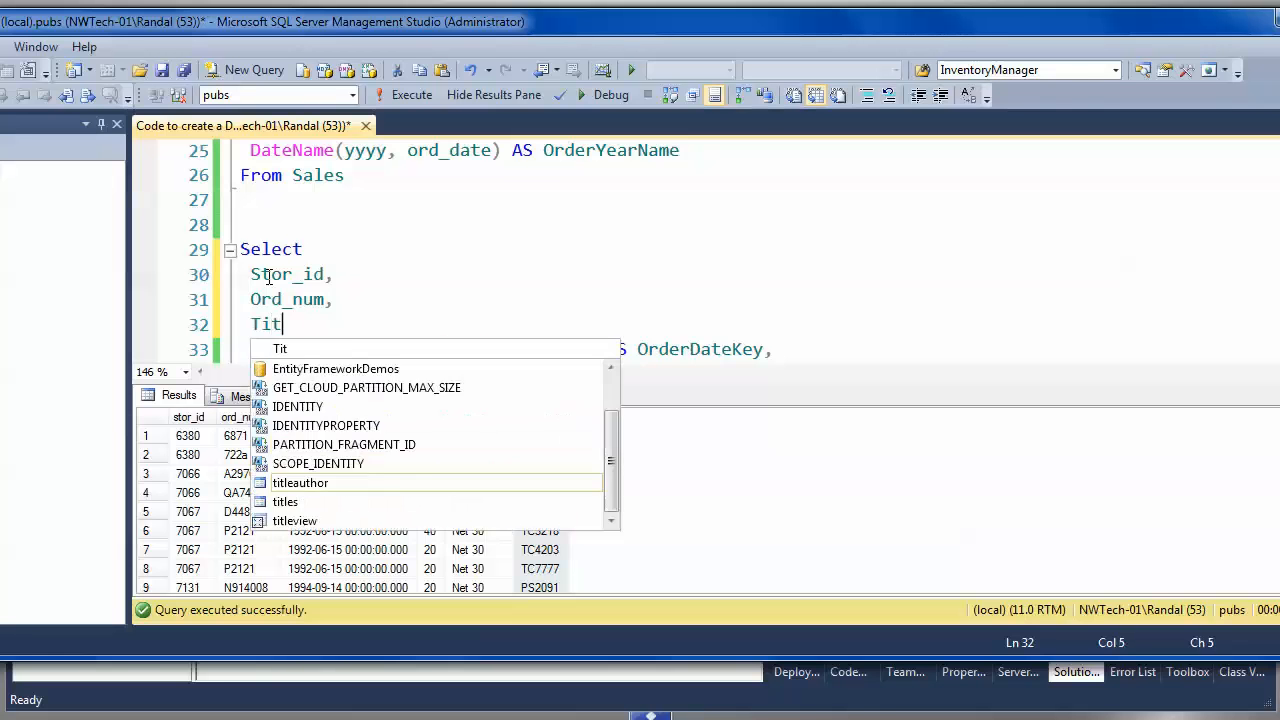
type("le_id")
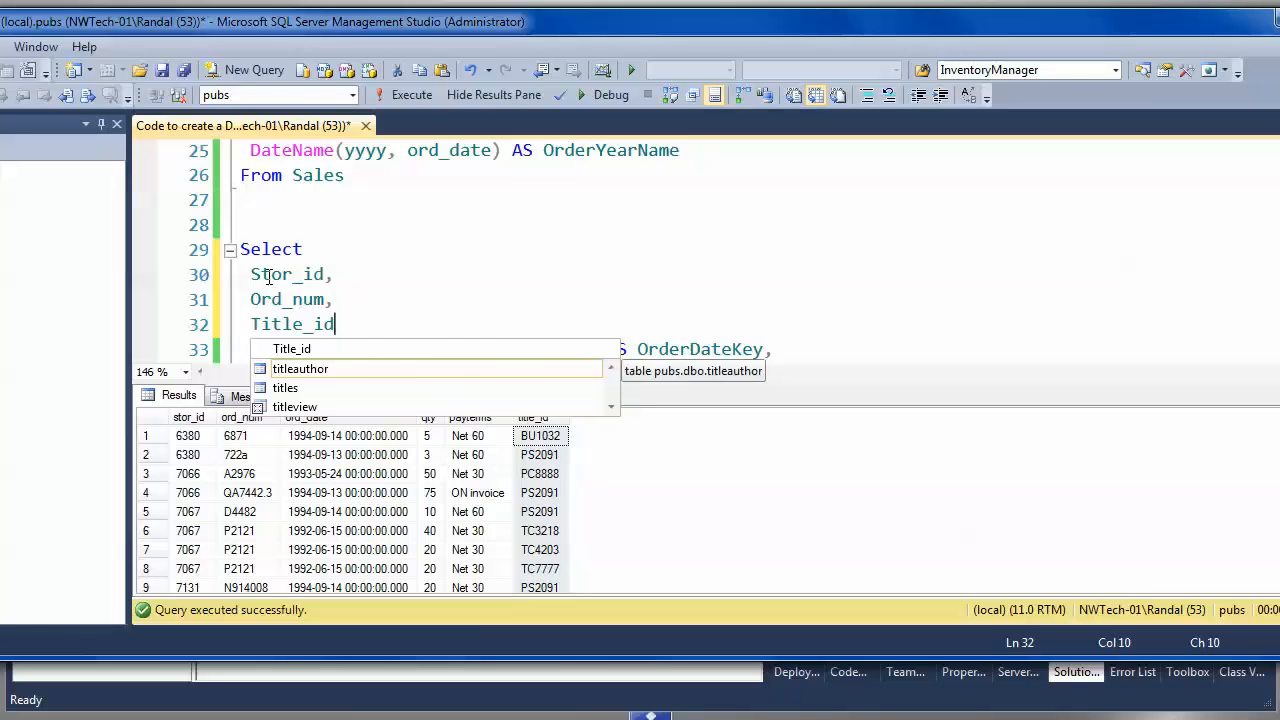
type(",")
- Add a comma after OrderYearName and append qty as the last column before From Sales, leaving no blank line
scroll(367, 305, "down", 1)
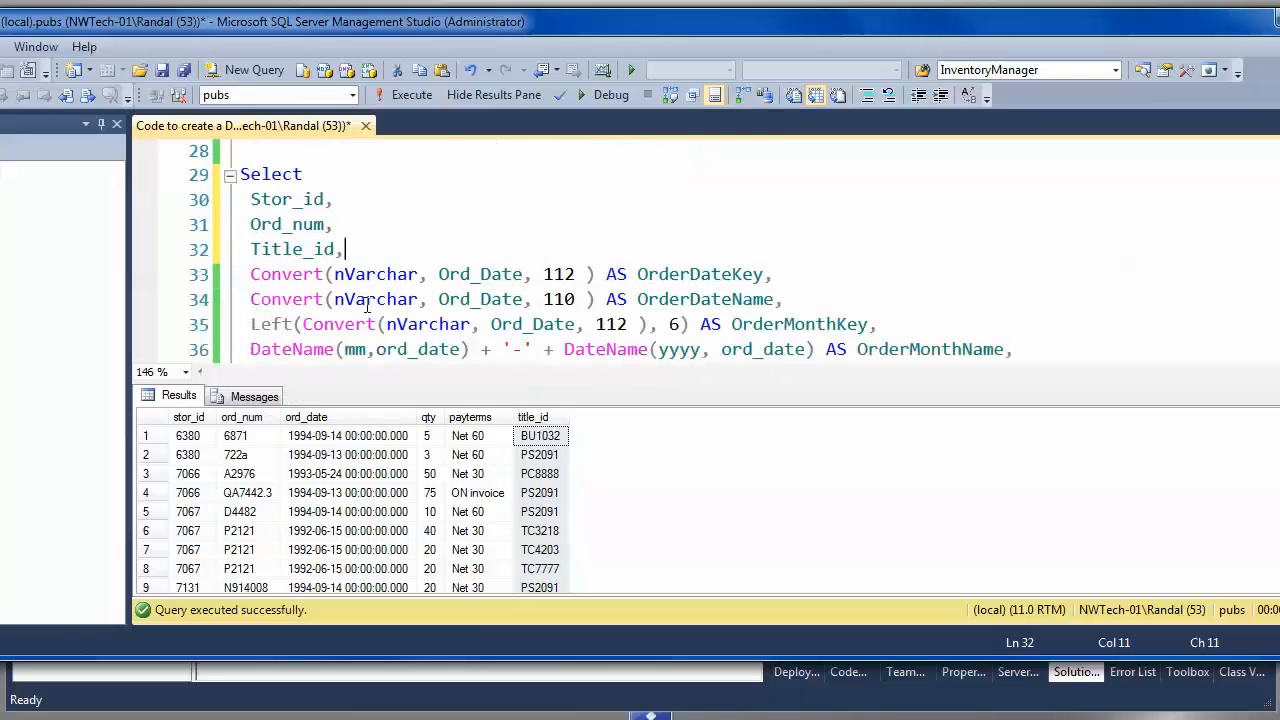
scroll(367, 305, "down", 2)
left_click(697, 254)
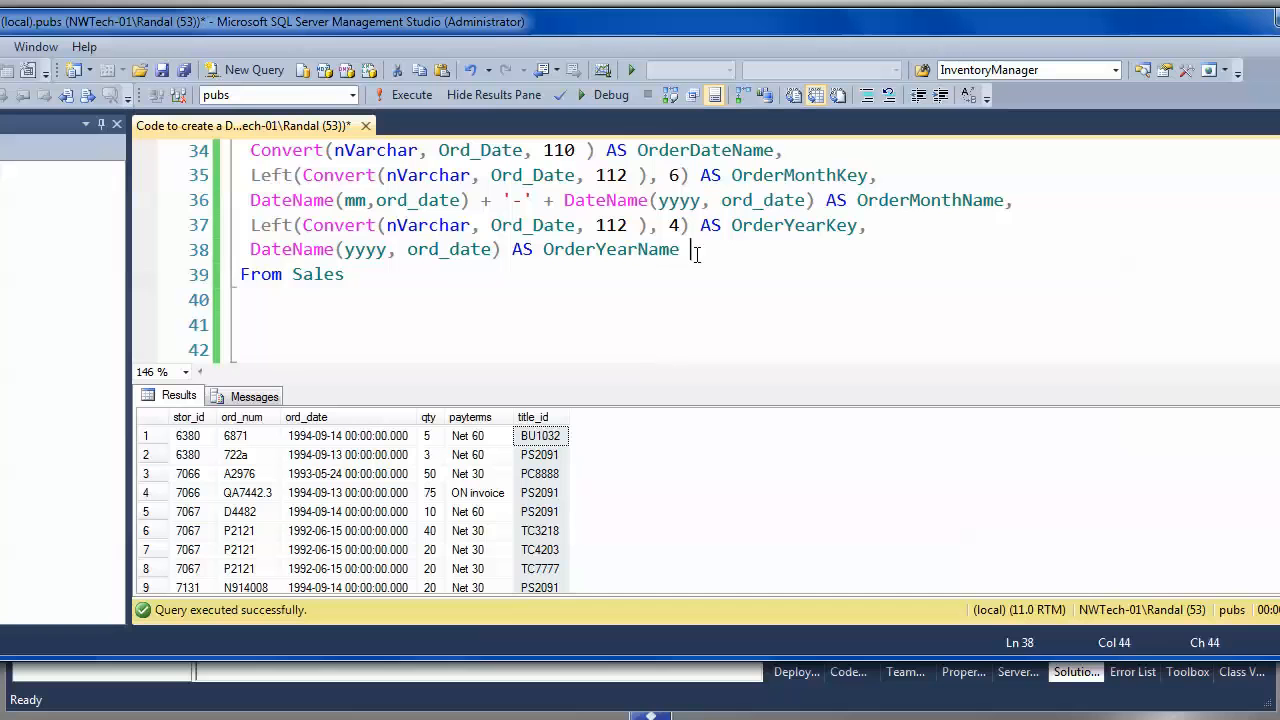
key("Return")
key("Up")
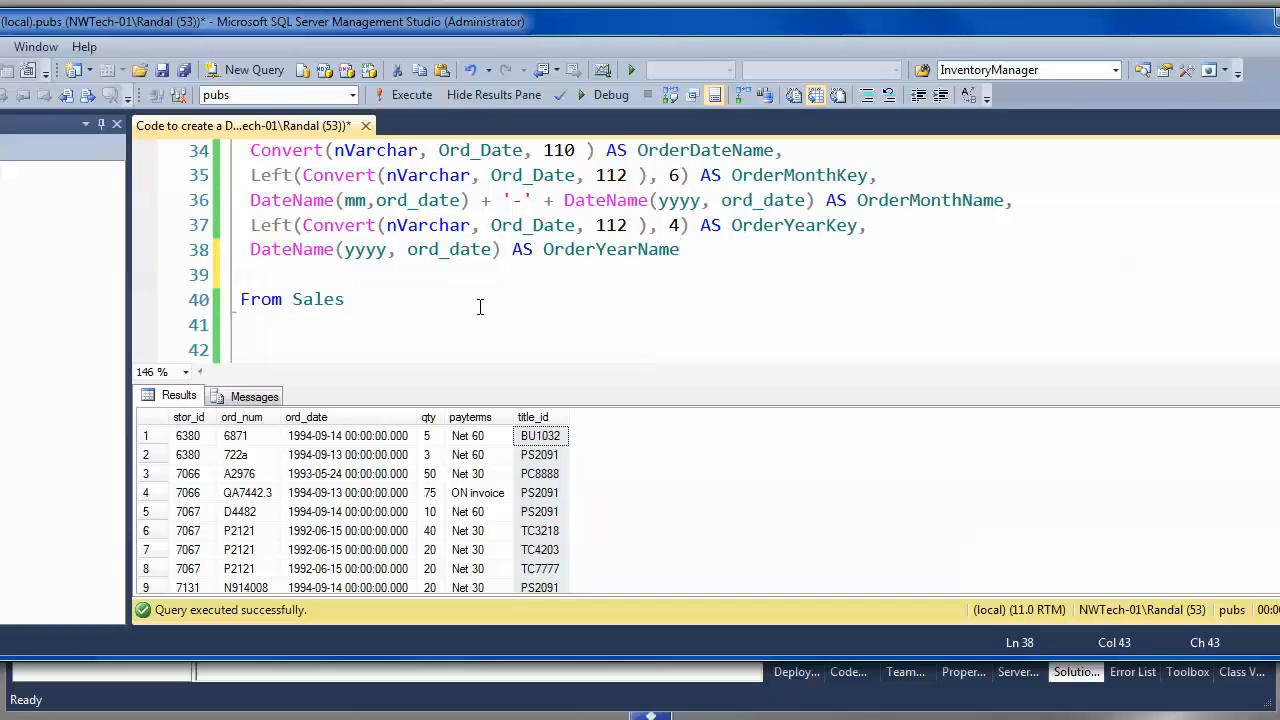
type(",")
key("Return")
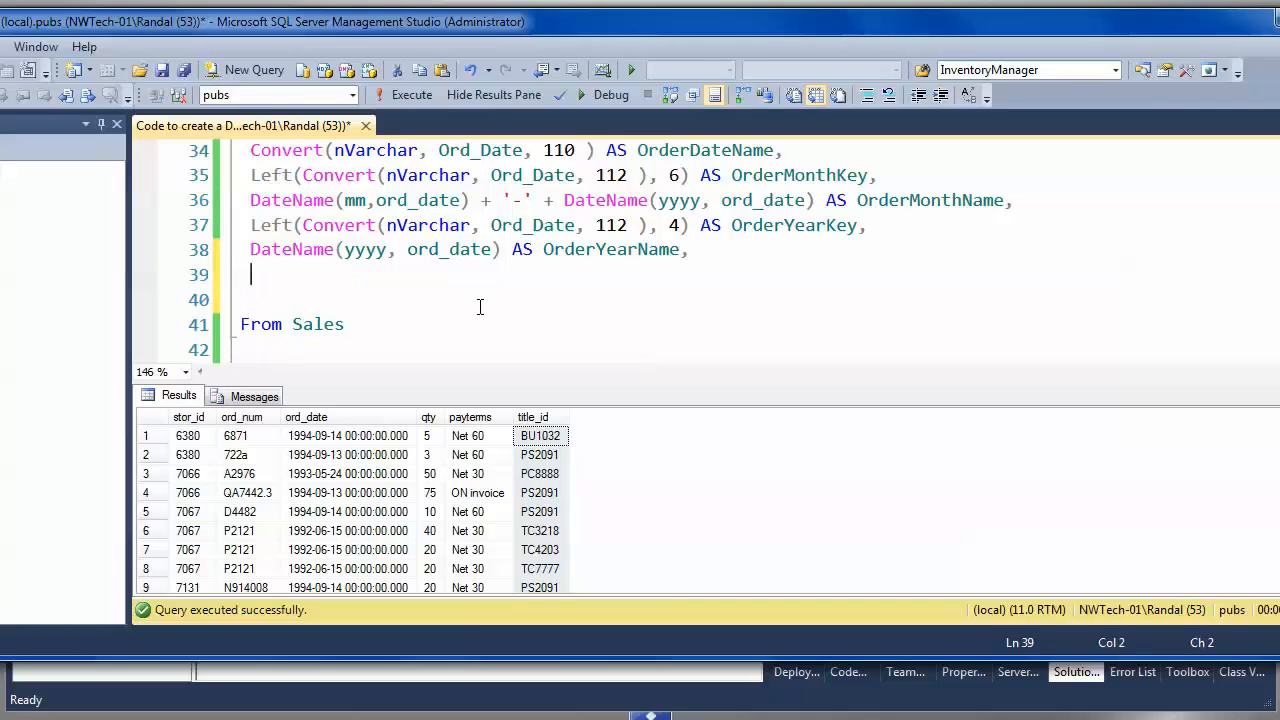
type("qty")
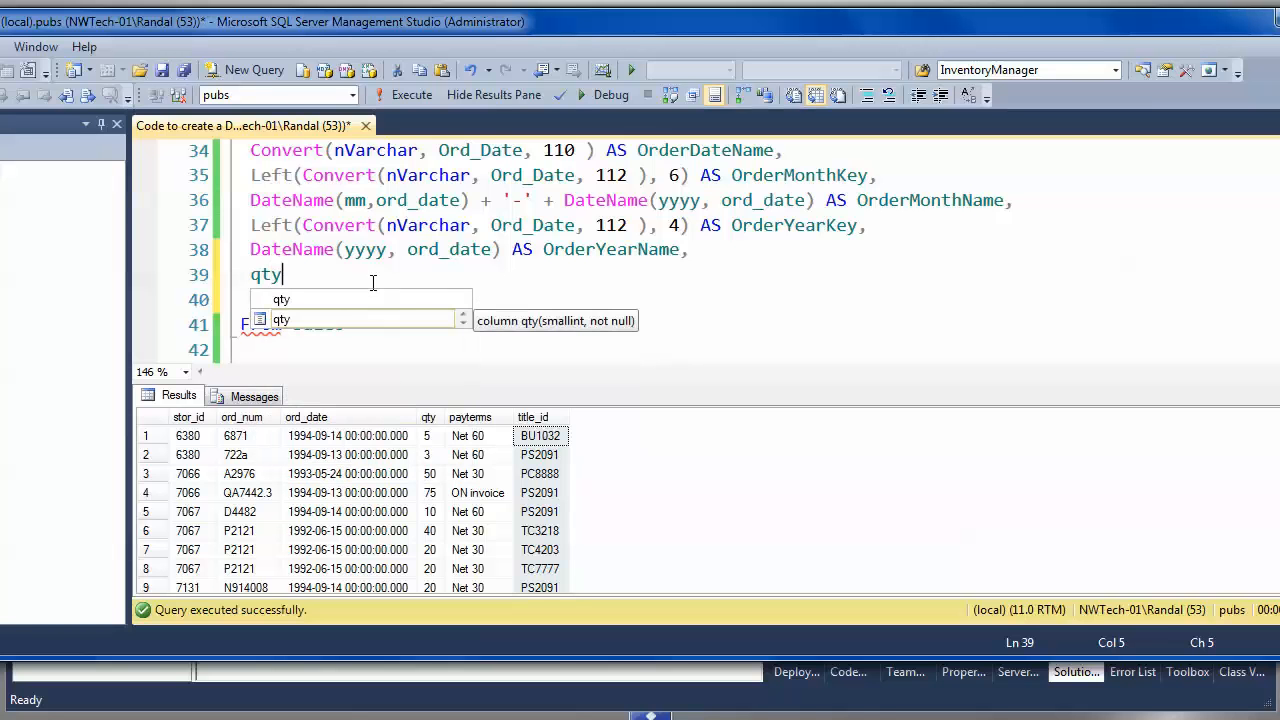
key("Escape")
key("Delete")
- Run the whole extended query, from Select through From Sales
left_click_drag(346, 299, 239, 175)
scroll(118, 278, "up", 2)
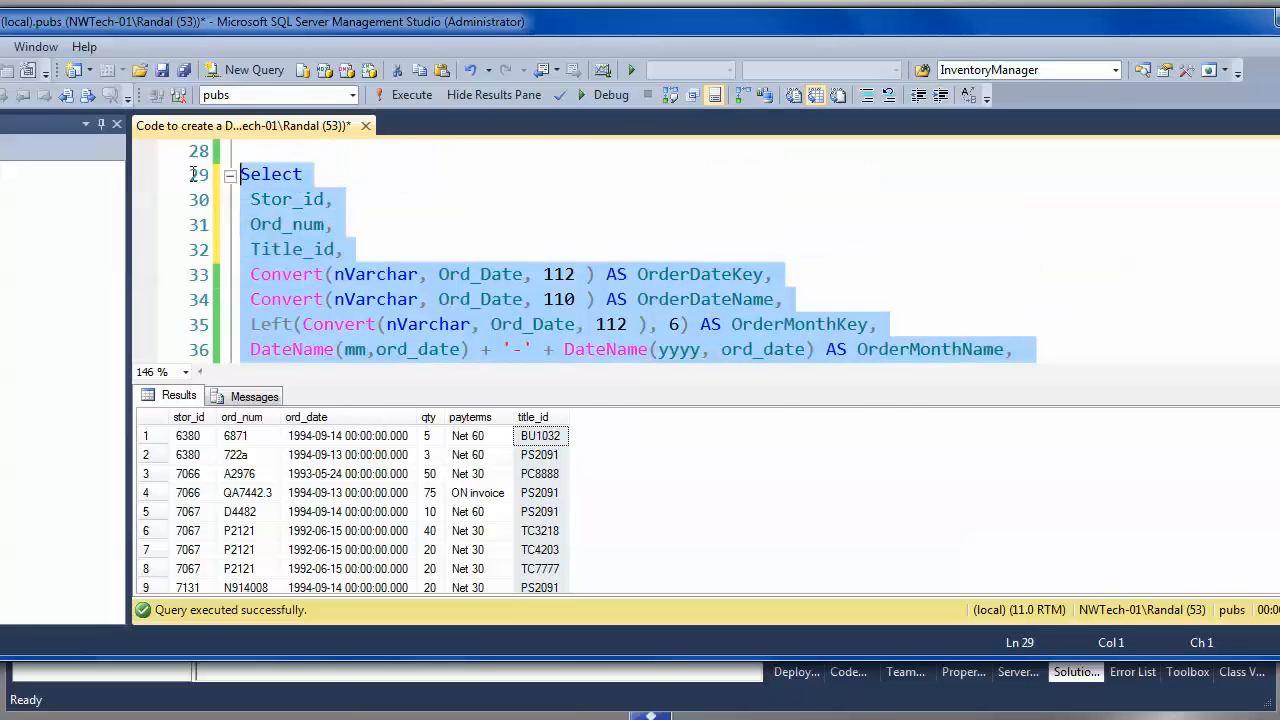
left_click(411, 95)
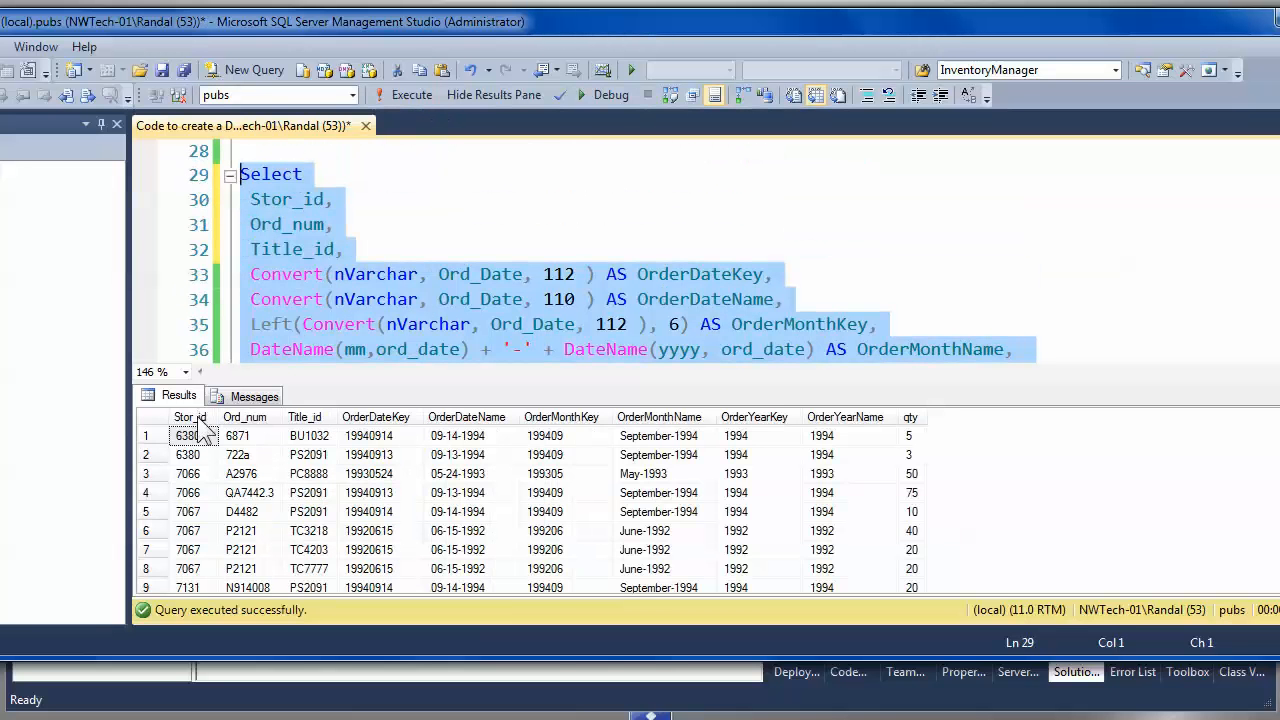
- Examine each column of the extended query's results in turn, from Stor_id through the date keys and names to qty
left_click(195, 418)
left_click(245, 418)
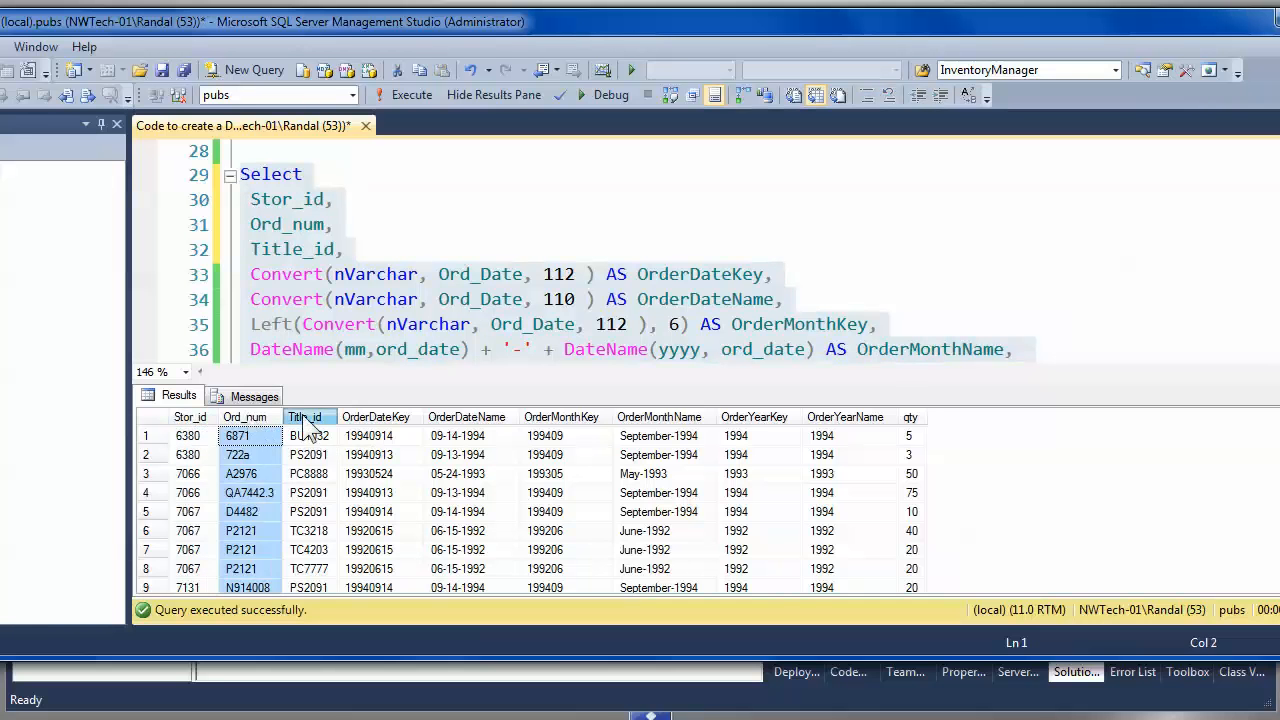
left_click(305, 418)
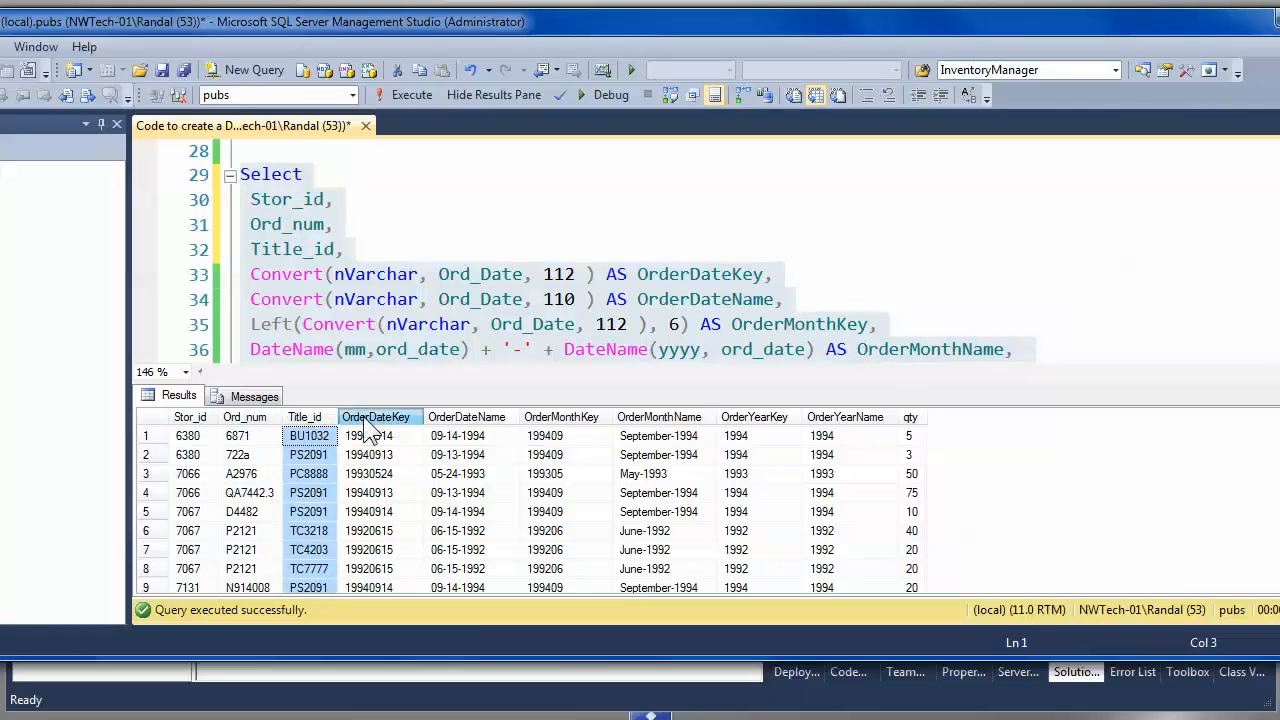
left_click(378, 418)
left_click(458, 418)
left_click(598, 418)
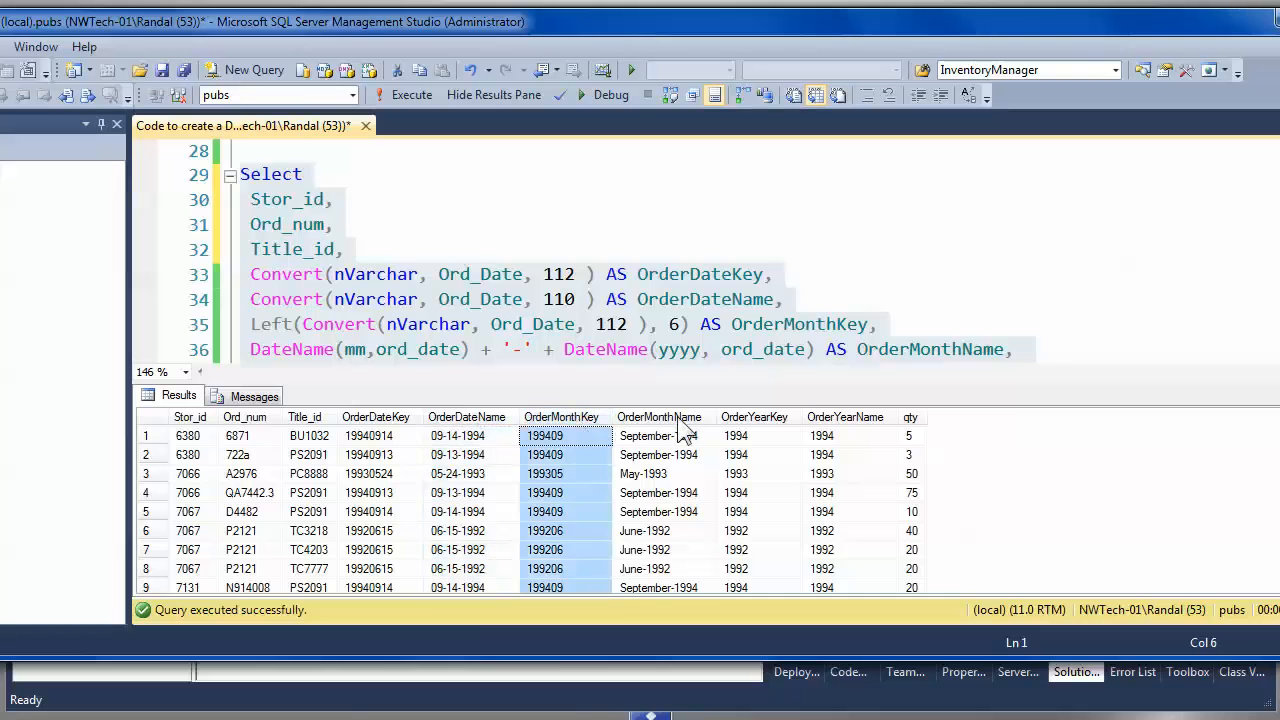
left_click(688, 420)
left_click(780, 418)
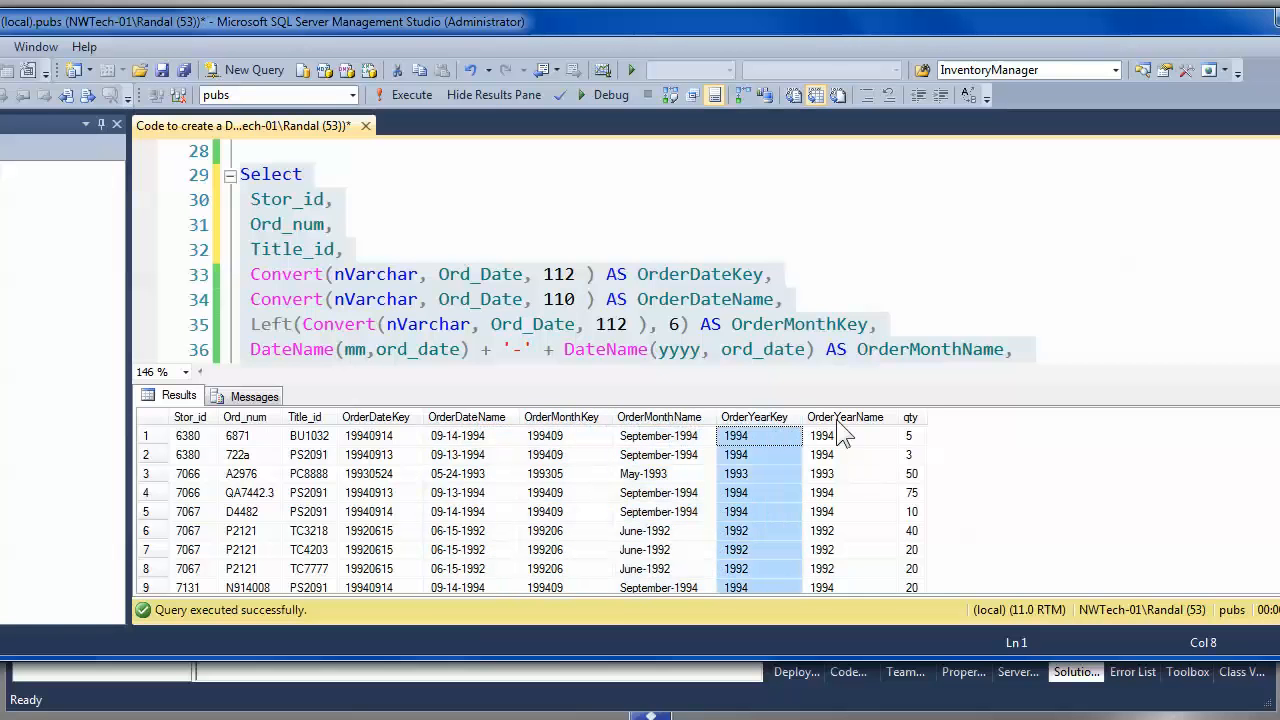
left_click(835, 418)
left_click(910, 418)
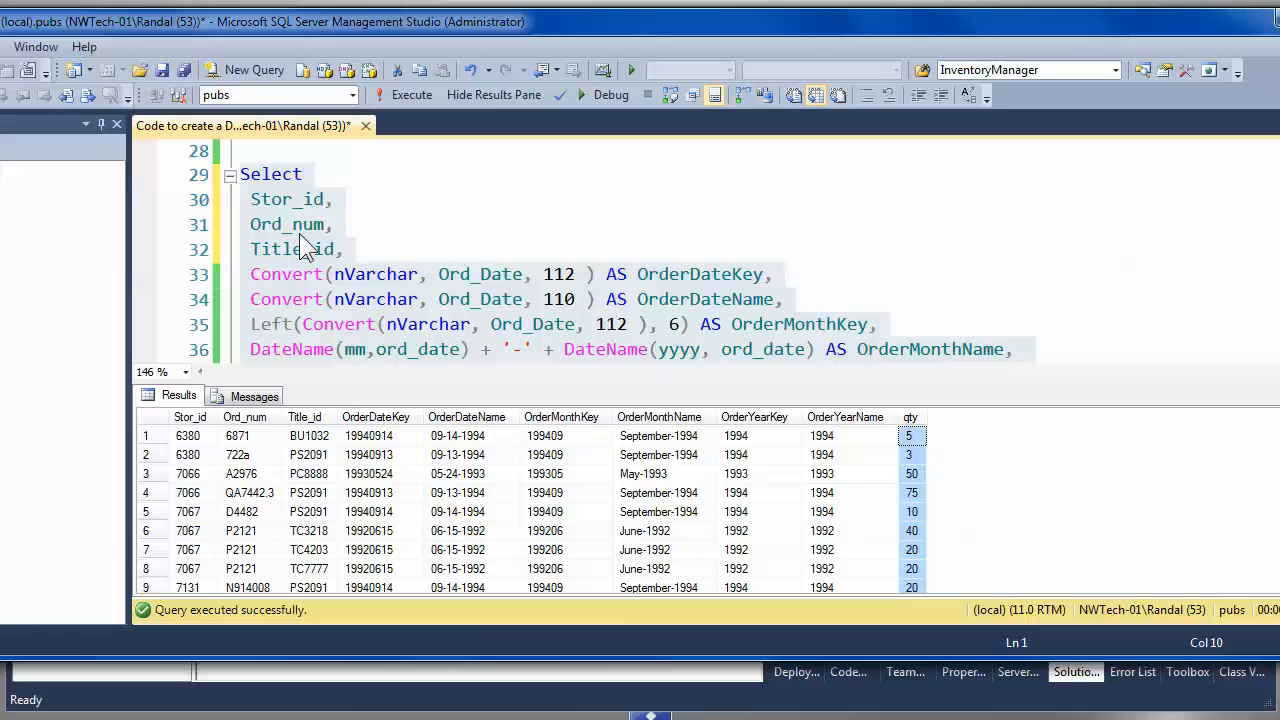
- Copy the whole extended query and switch to the Pubs data source view in Visual Studio
right_click(437, 290)
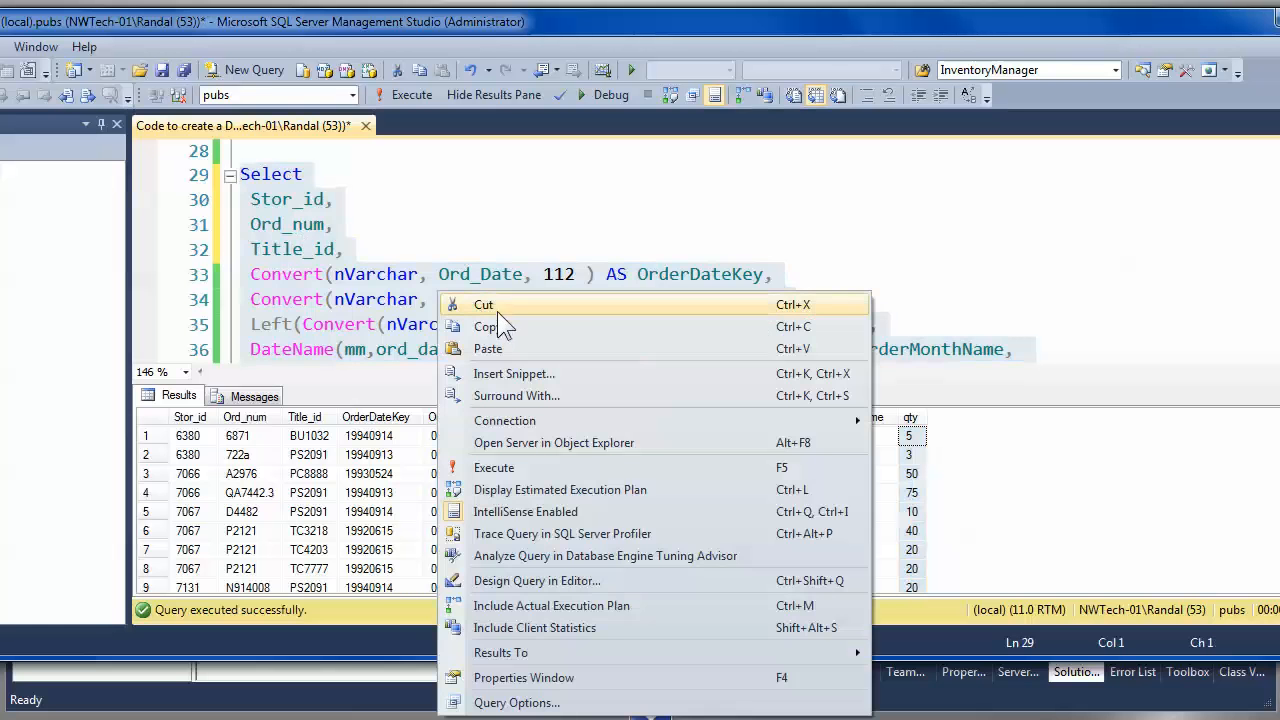
left_click(504, 326)
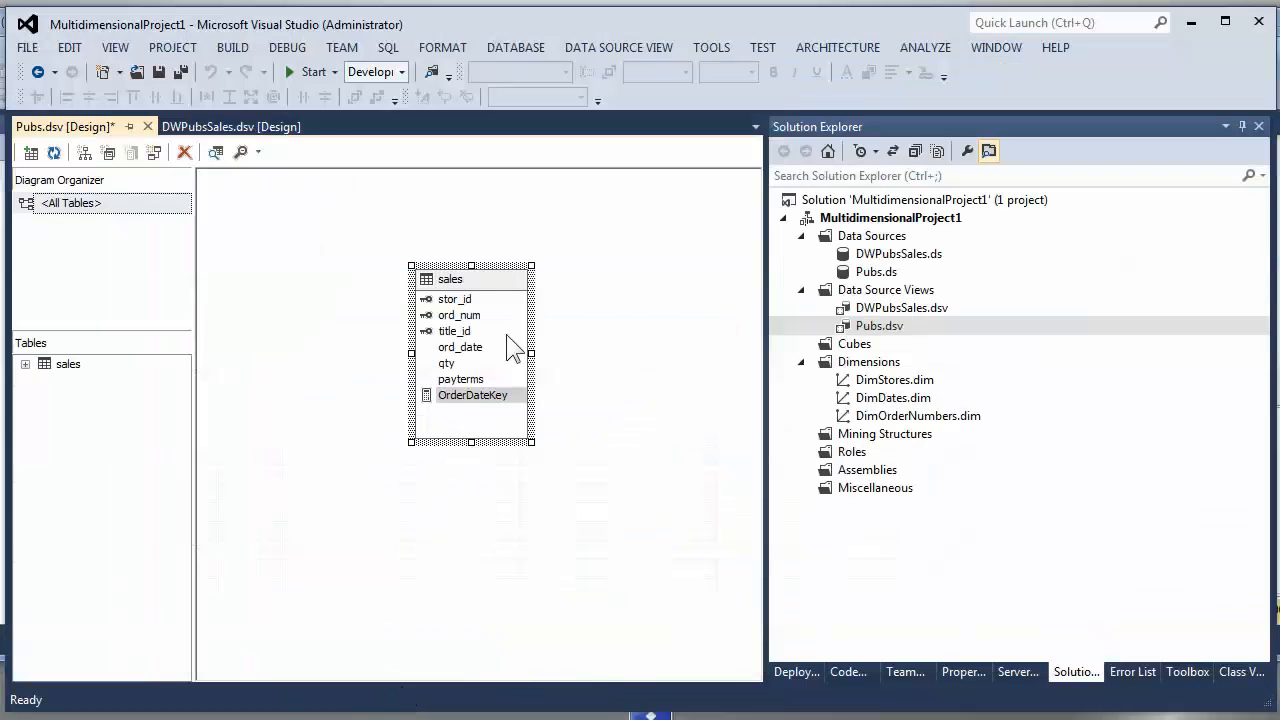
right_click(503, 285)
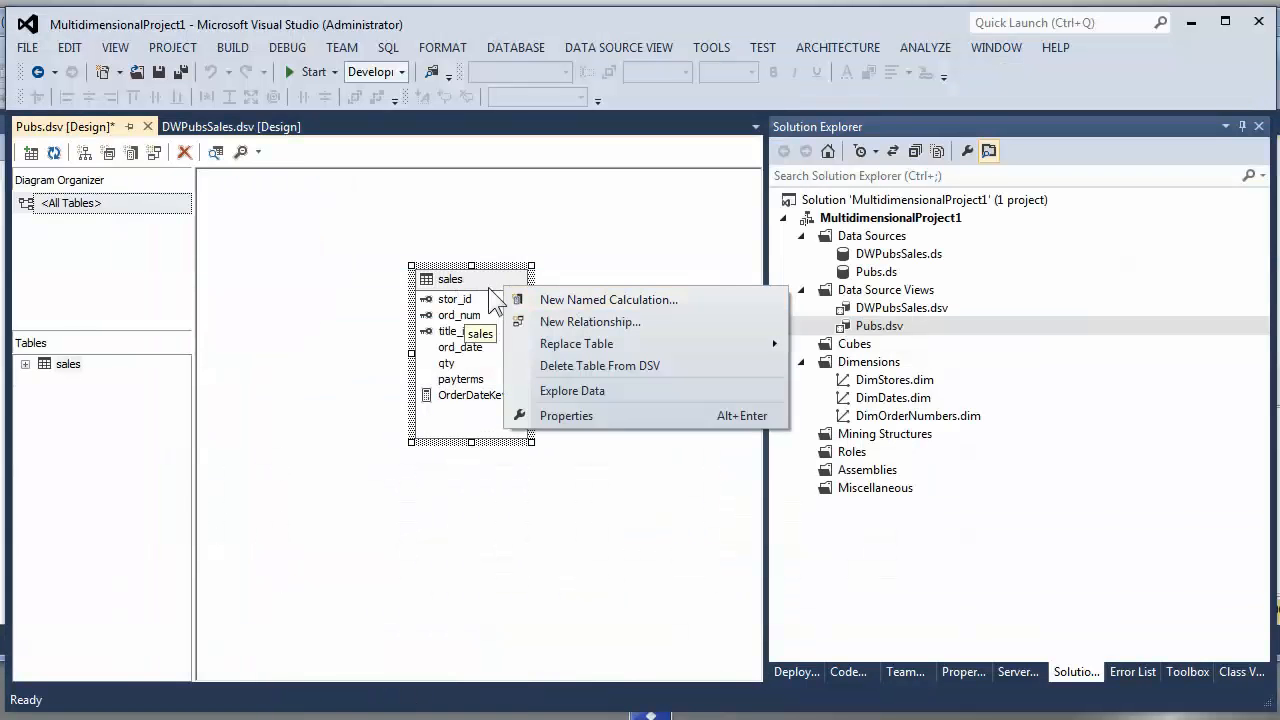
mouse_move(596, 340)
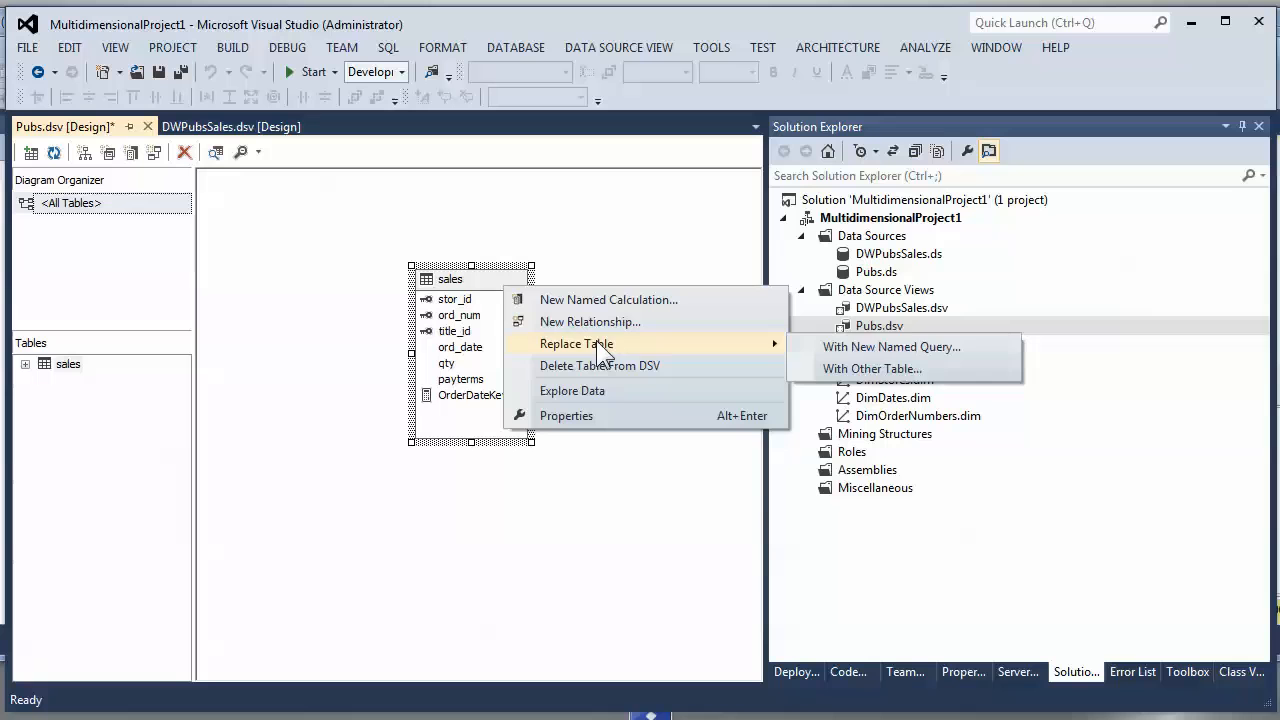
left_click(880, 347)
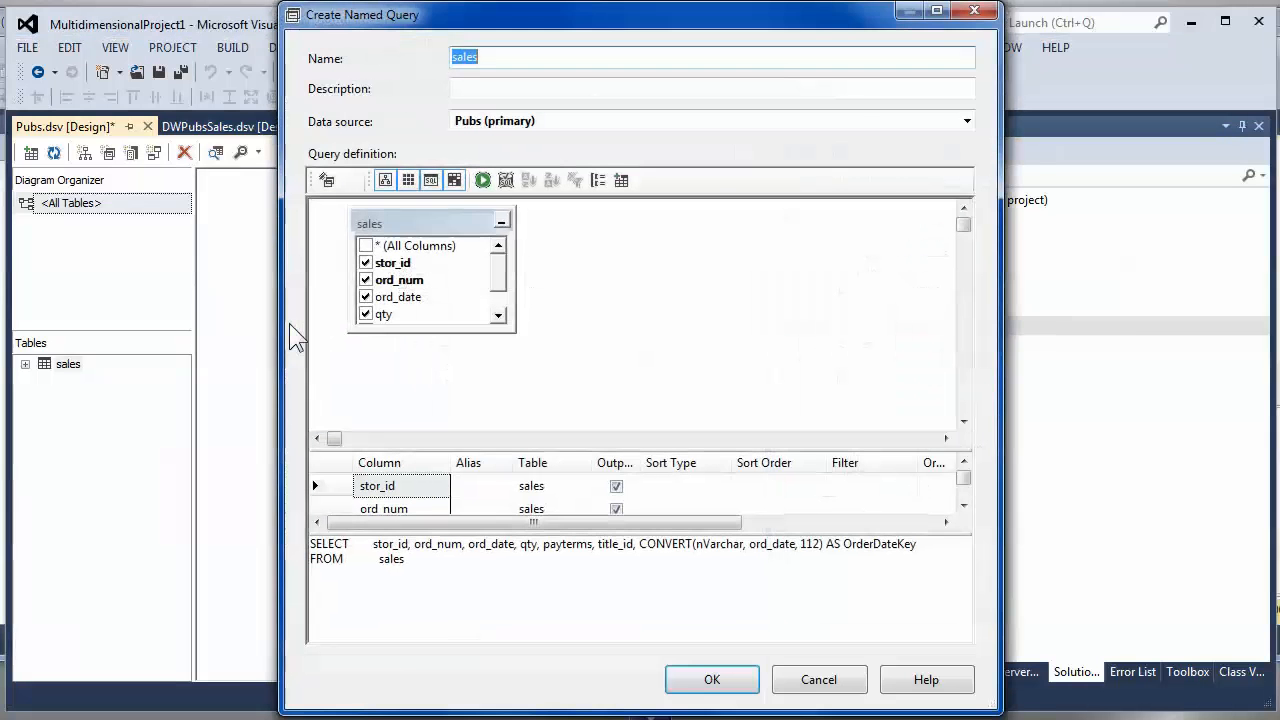
left_click(800, 675)
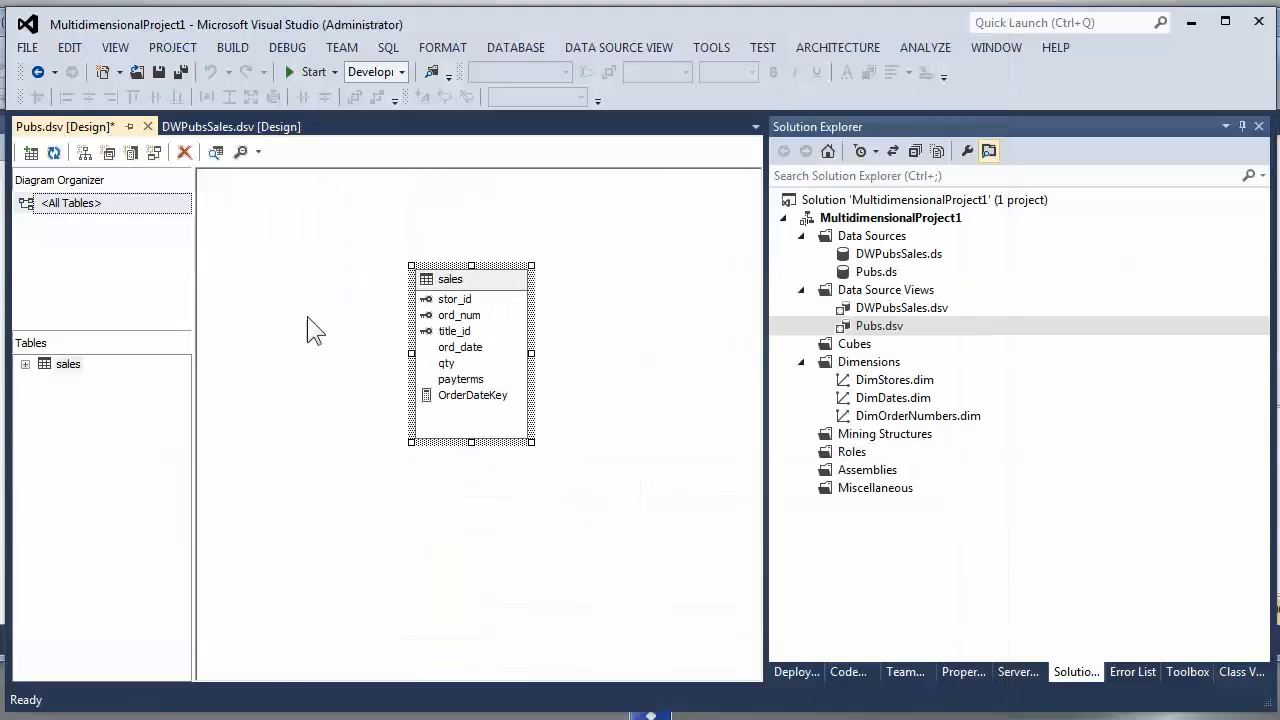
- Start a new named query in the Pubs data source view
right_click(291, 264)
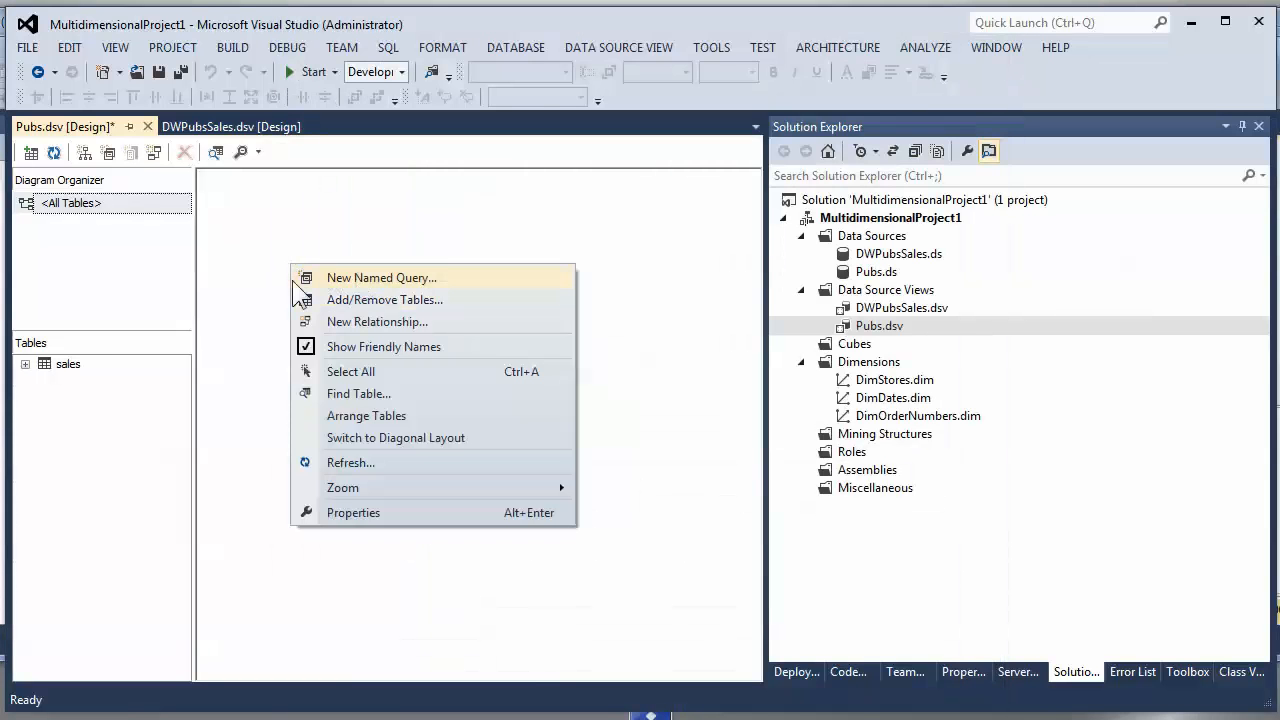
left_click(359, 279)
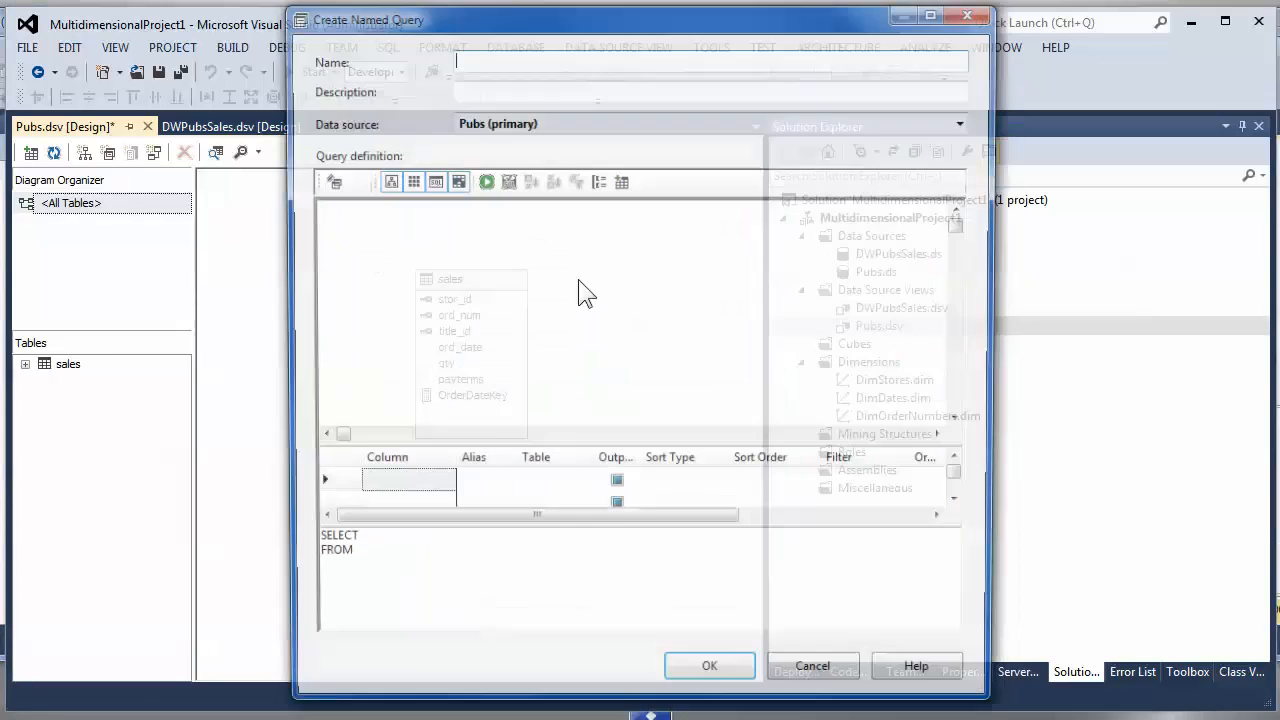
right_click(401, 234)
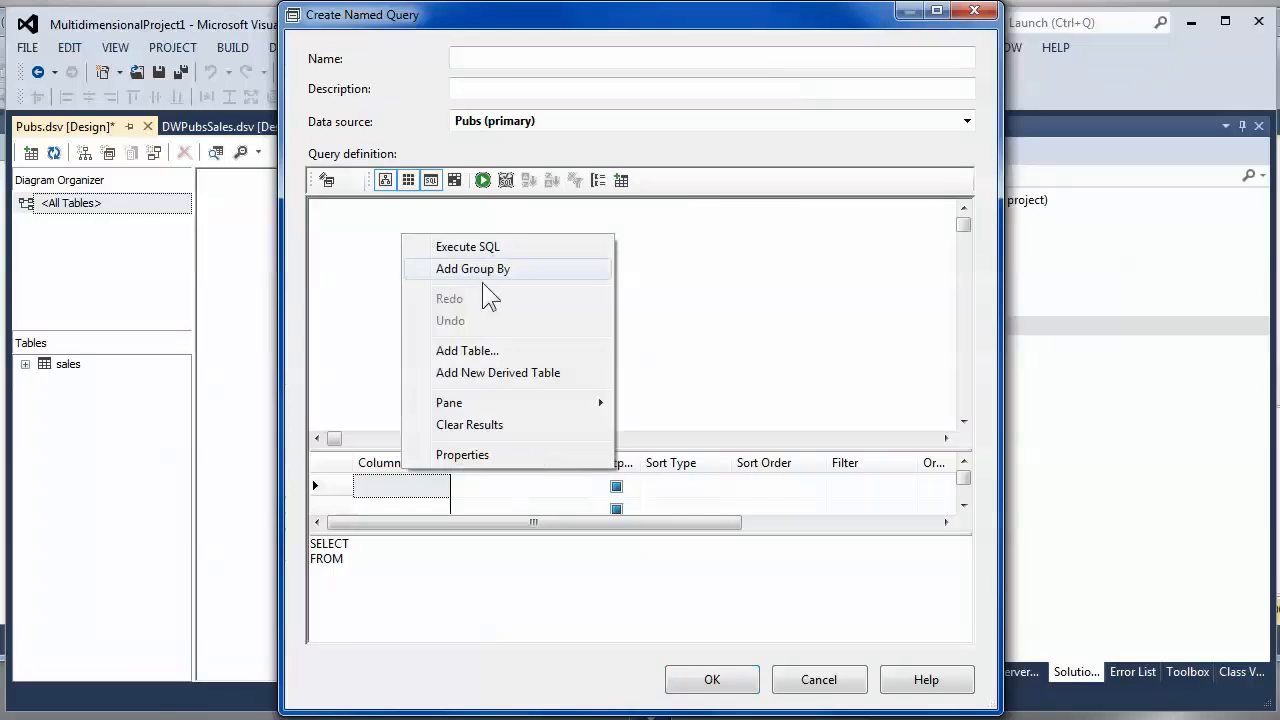
left_click(494, 348)
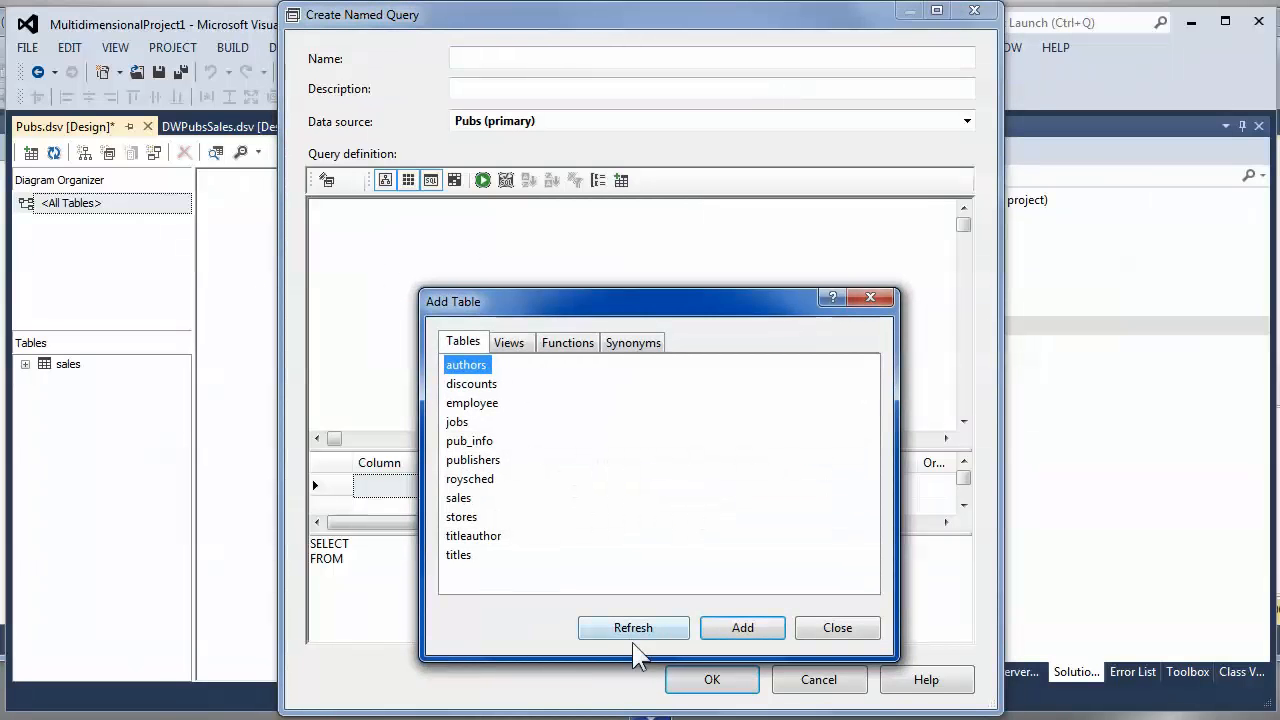
left_click(838, 628)
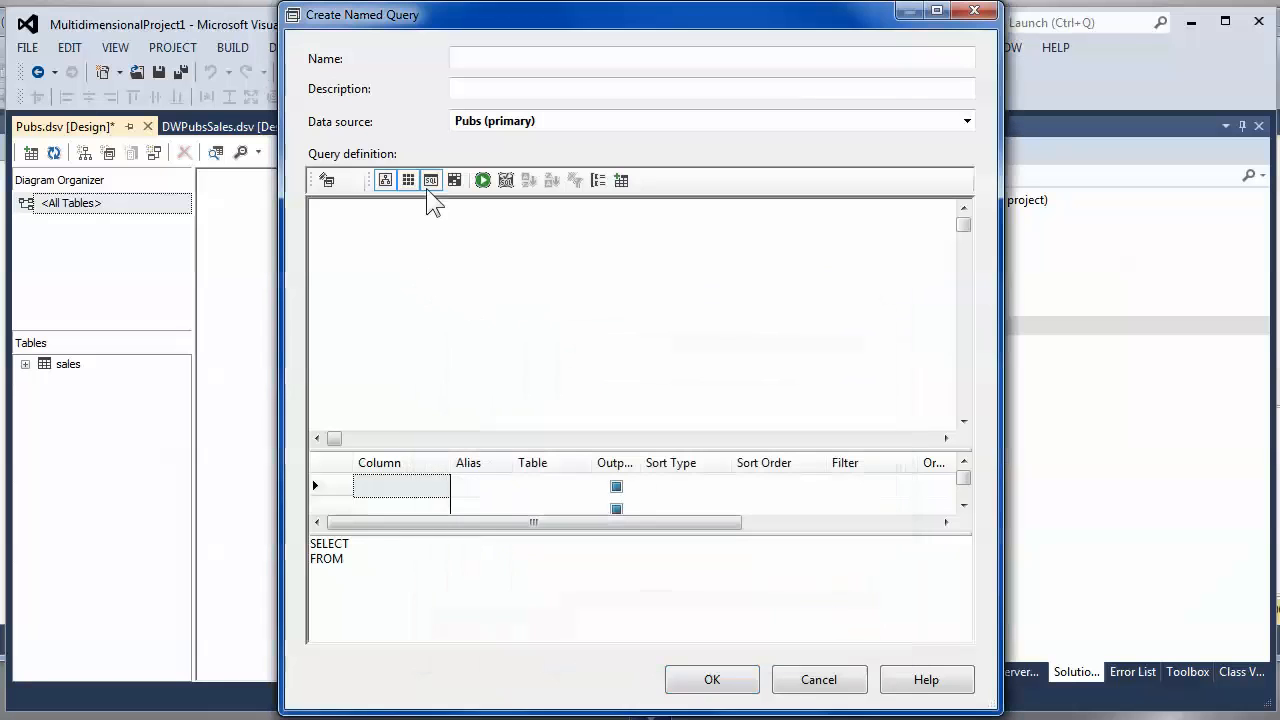
- Replace the default query text with the copied SQL, name the named query FactOrders and create it
key("ctrl+a")
right_click(351, 556)
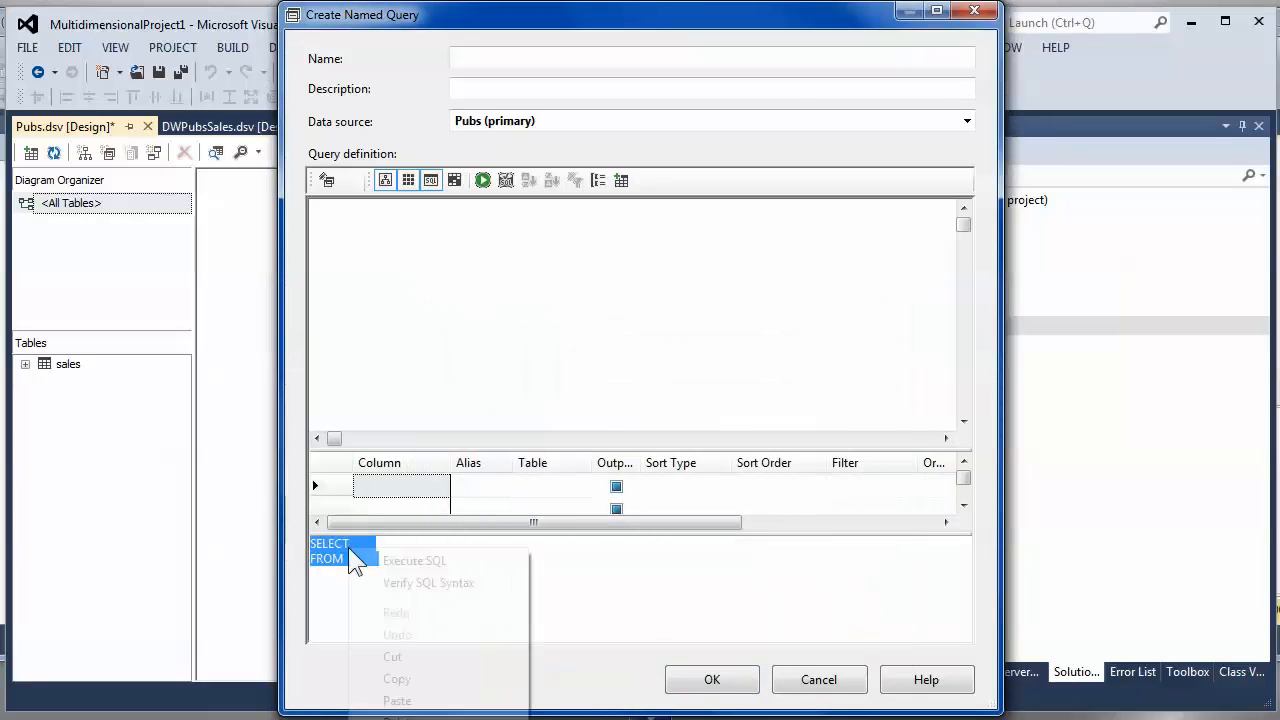
left_click(425, 700)
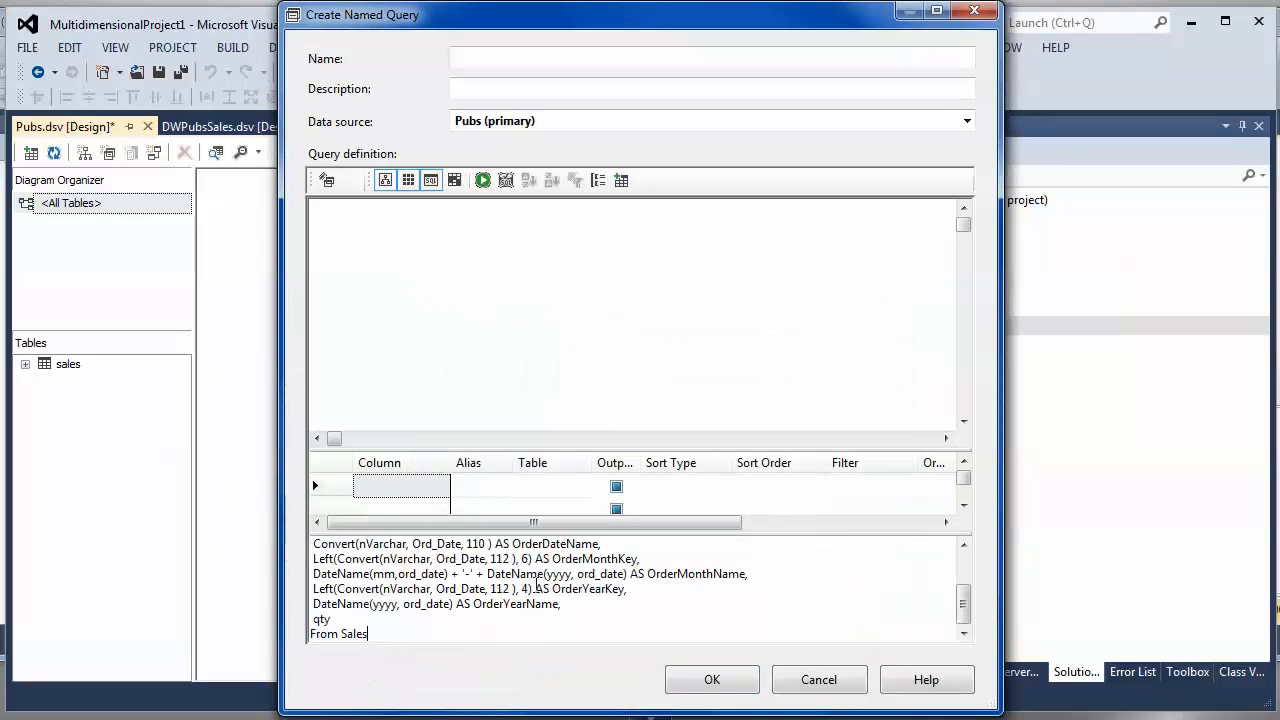
left_click(494, 60)
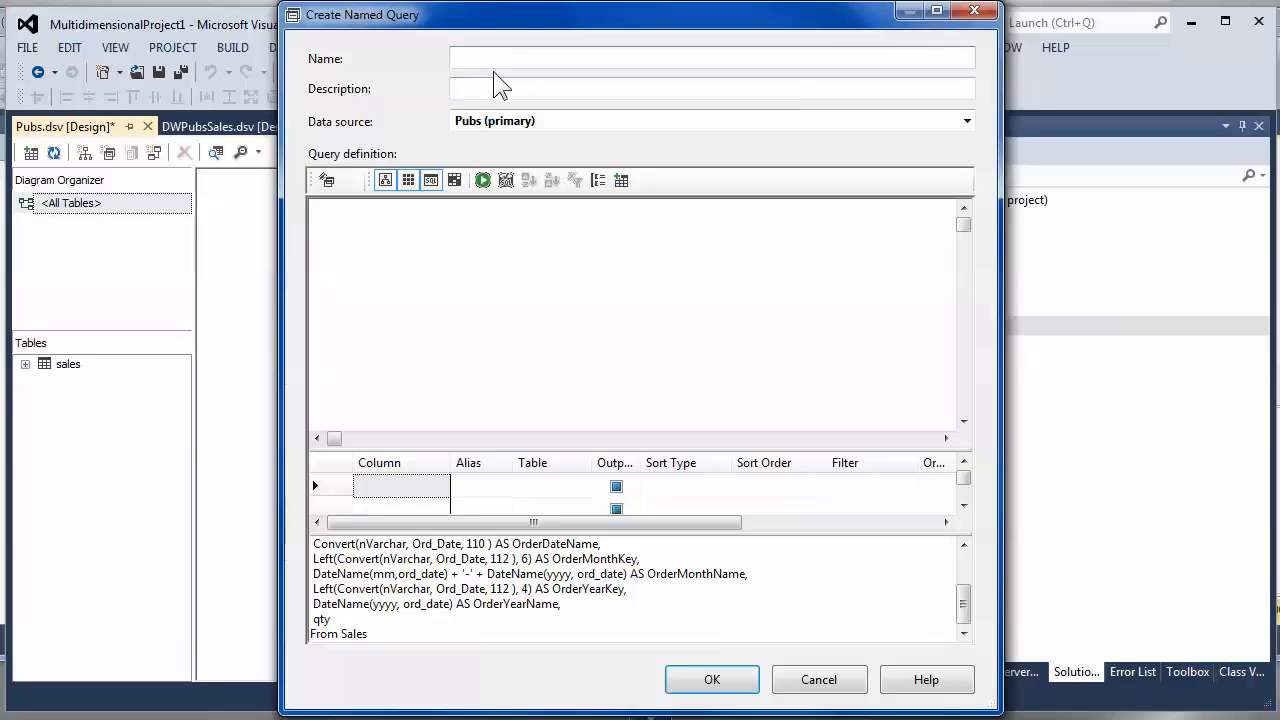
type("FactOrders")
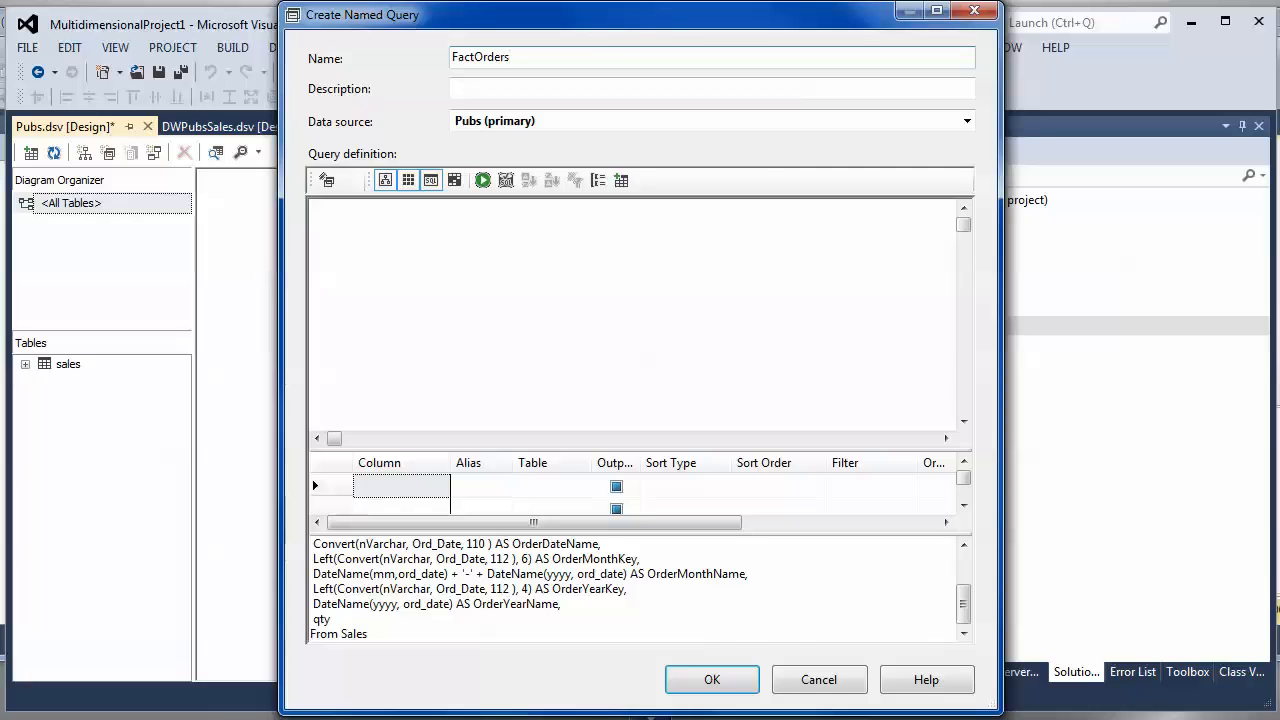
left_click(712, 679)
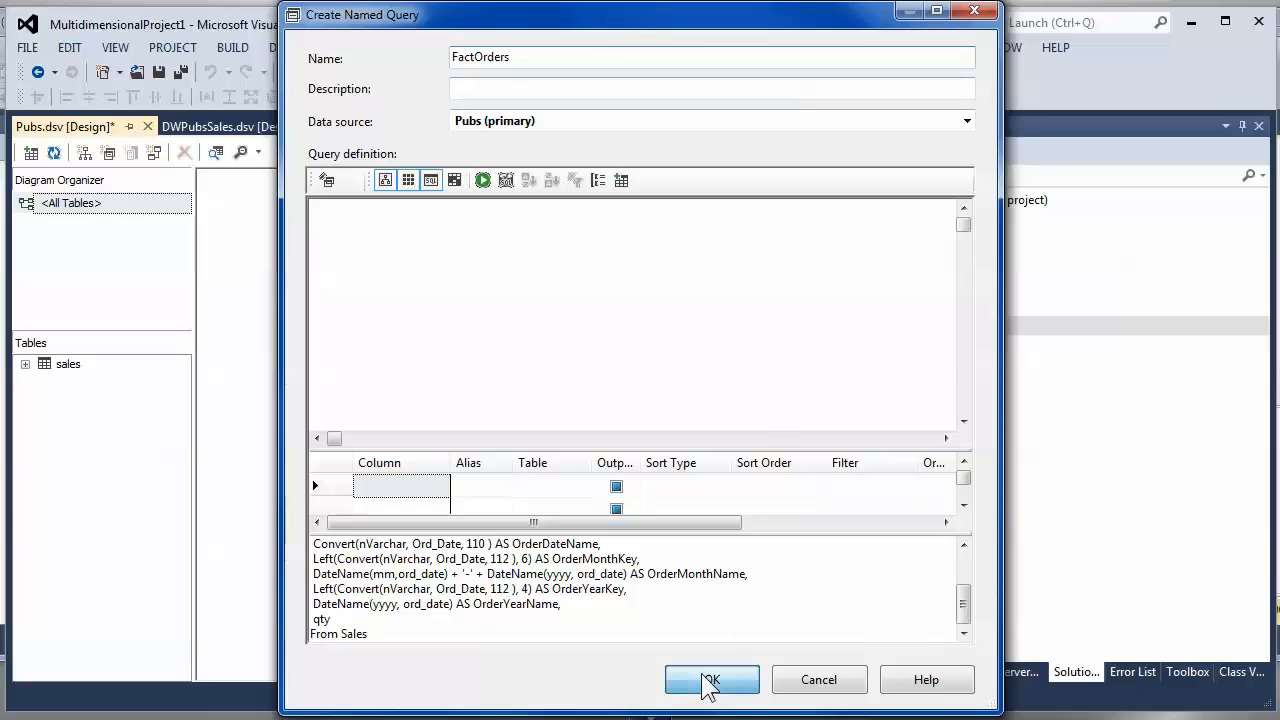
- Place sales and FactOrders side by side and set FactOrders' stor_id, ord_num, title_id and OrderDateKey as its logical primary key
left_click_drag(319, 461, 364, 355)
left_click_drag(469, 351, 509, 337)
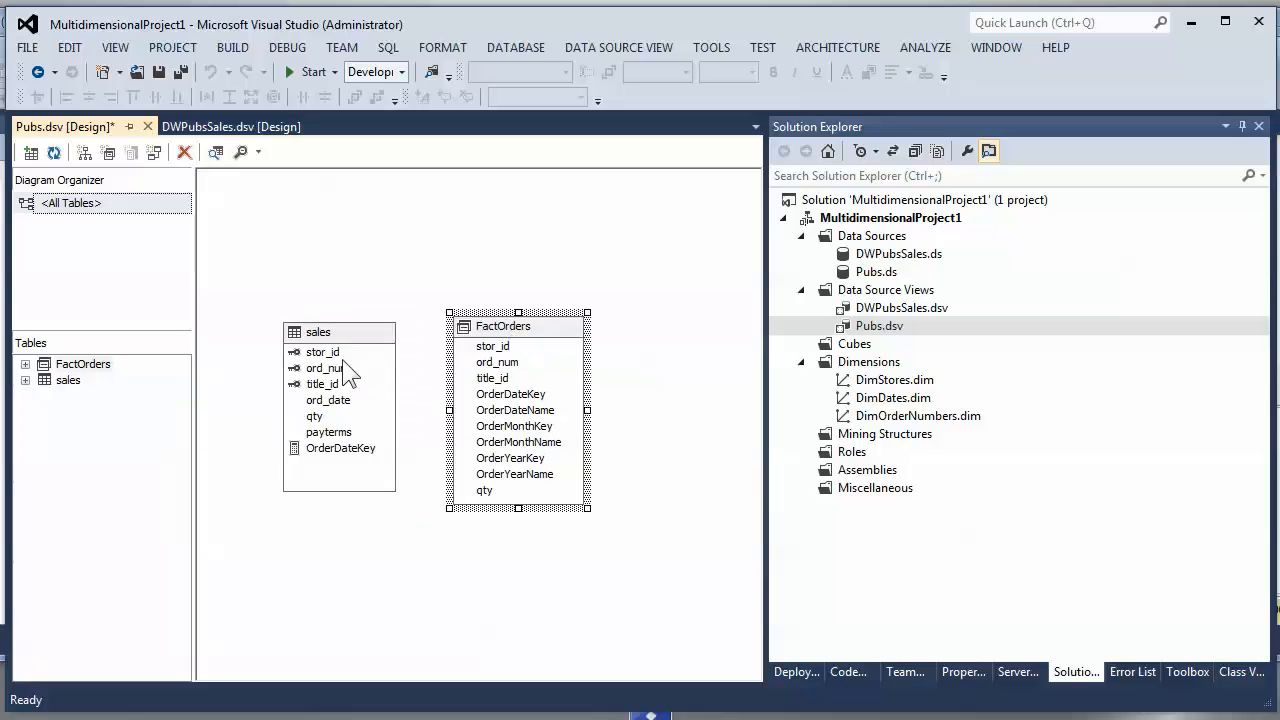
left_click(485, 347)
left_click(499, 364, "ctrl")
left_click(508, 380, "ctrl")
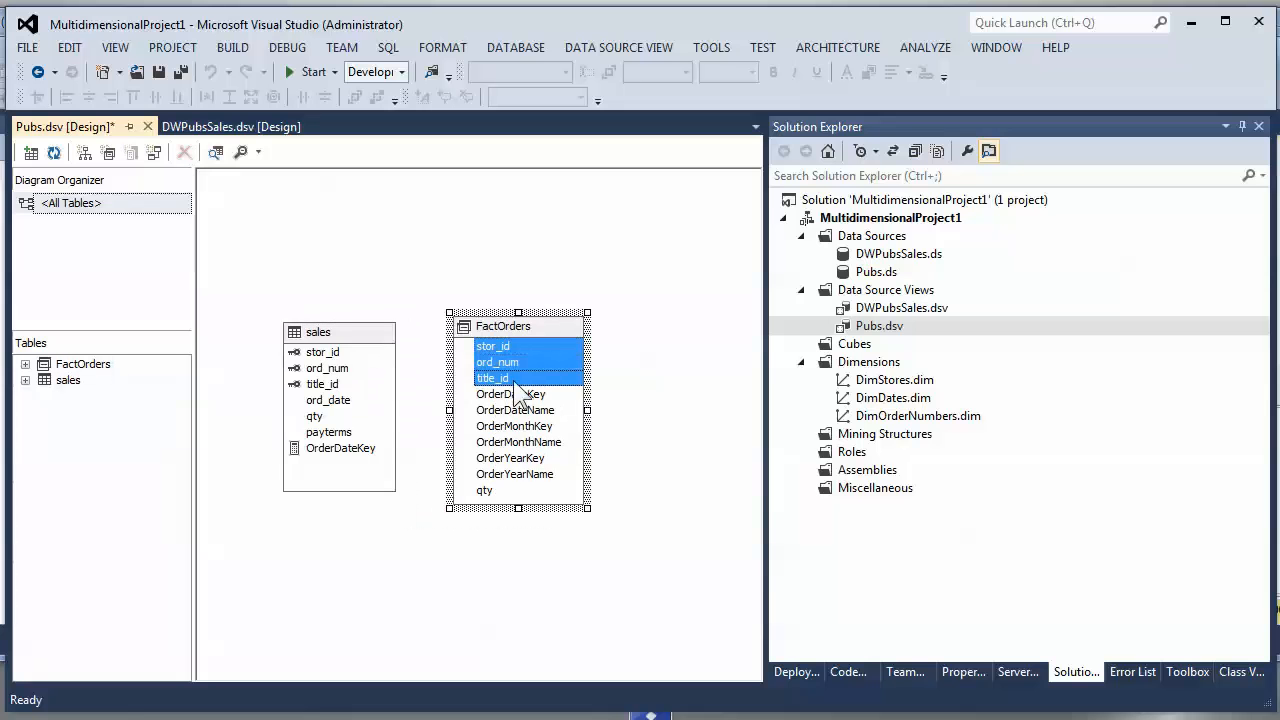
left_click(512, 396, "ctrl")
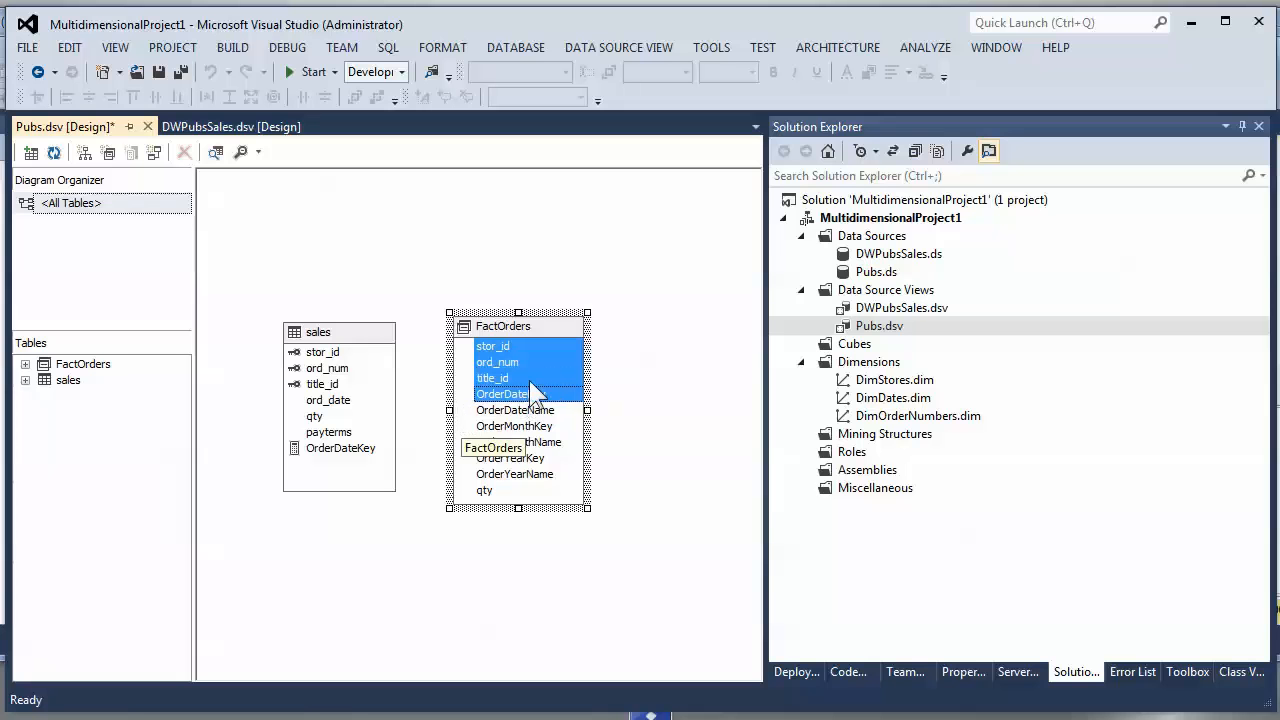
right_click(529, 380)
left_click(600, 396)
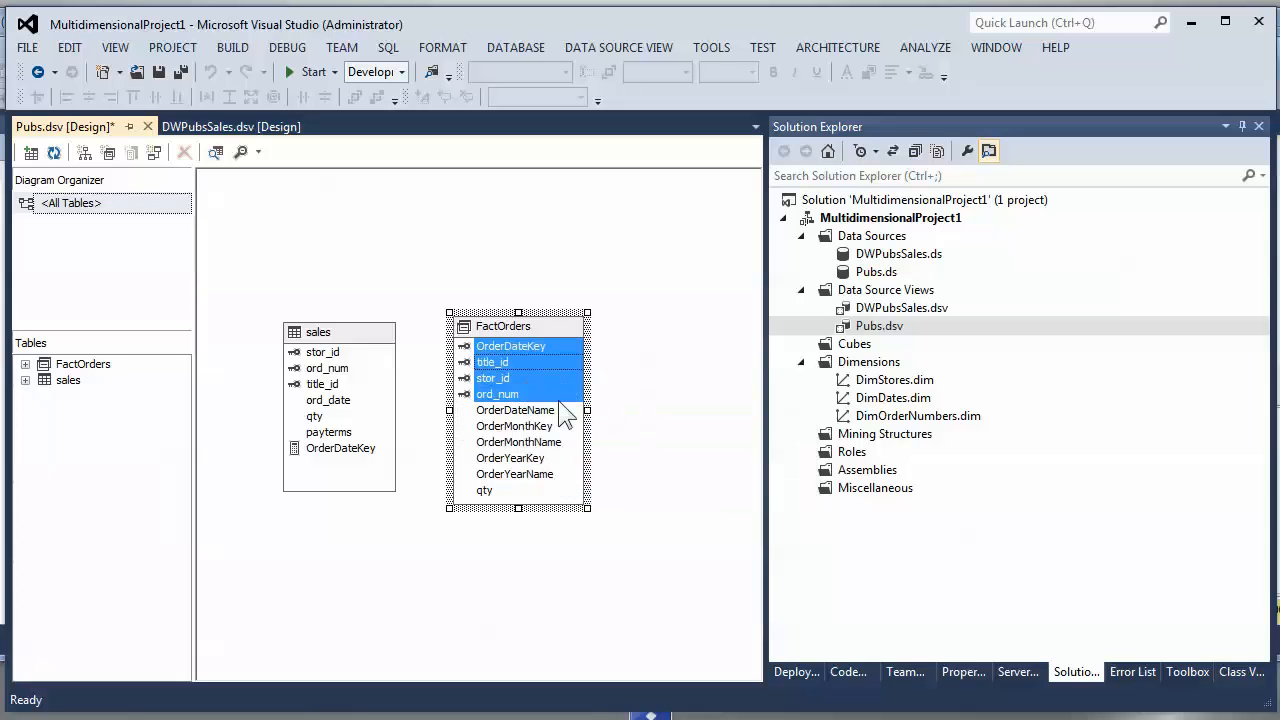
left_click(359, 527)
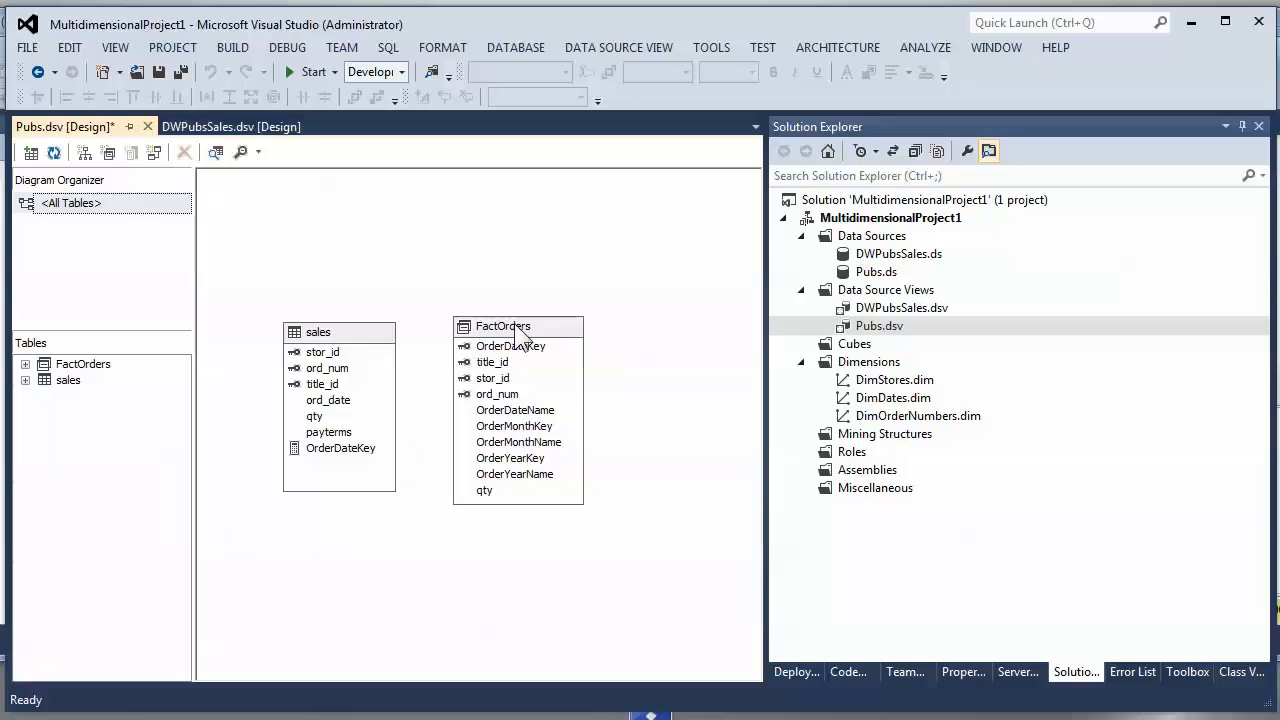
- Space the FactOrders and sales tables farther apart in the diagram and select the OrderDateKey calculation in sales
left_click_drag(516, 326, 540, 324)
left_click_drag(346, 333, 347, 317)
right_click(347, 314)
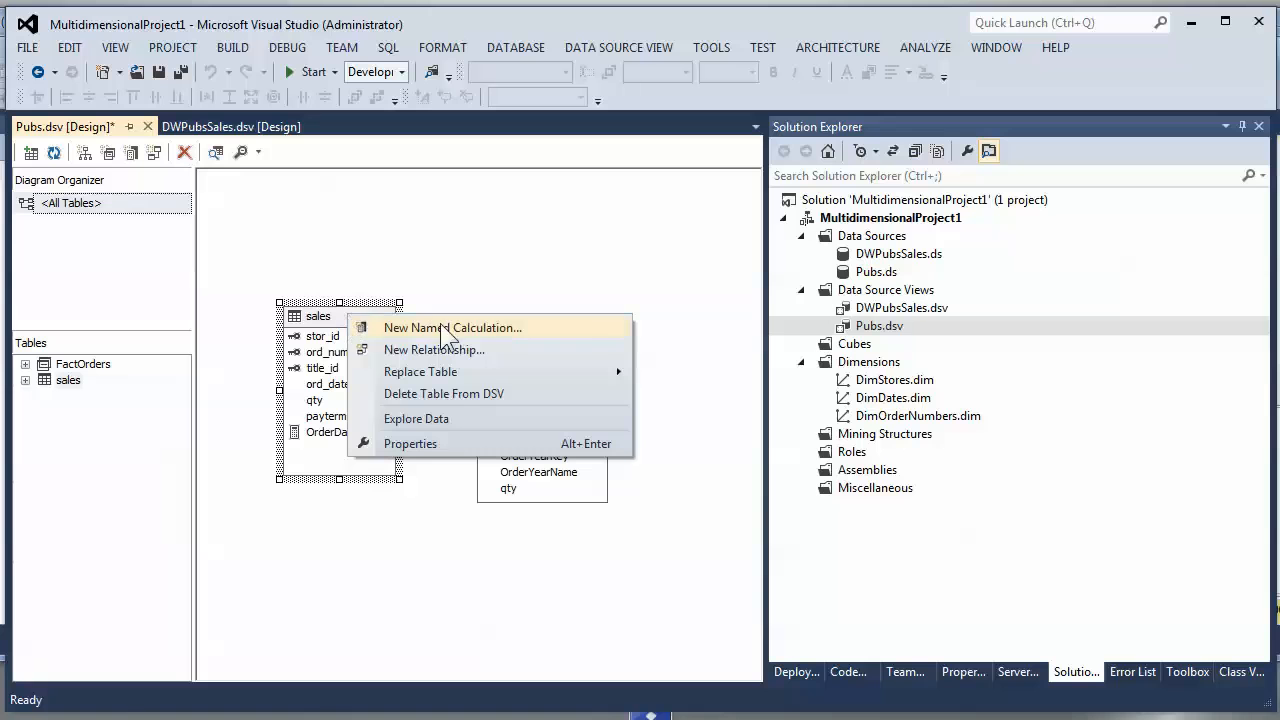
left_click(352, 433)
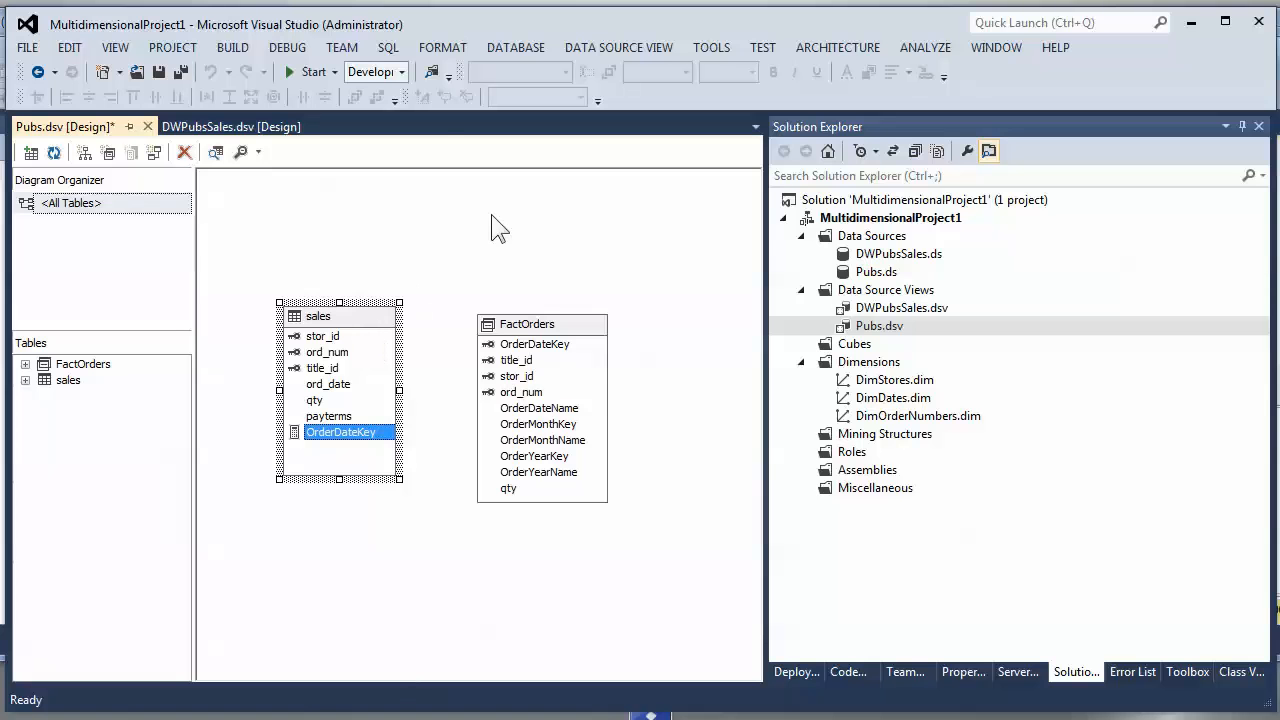
- Copy the Convert line for OrderDateName from the query in SQL Server Management Studio and return to Visual Studio
key("alt+Tab")
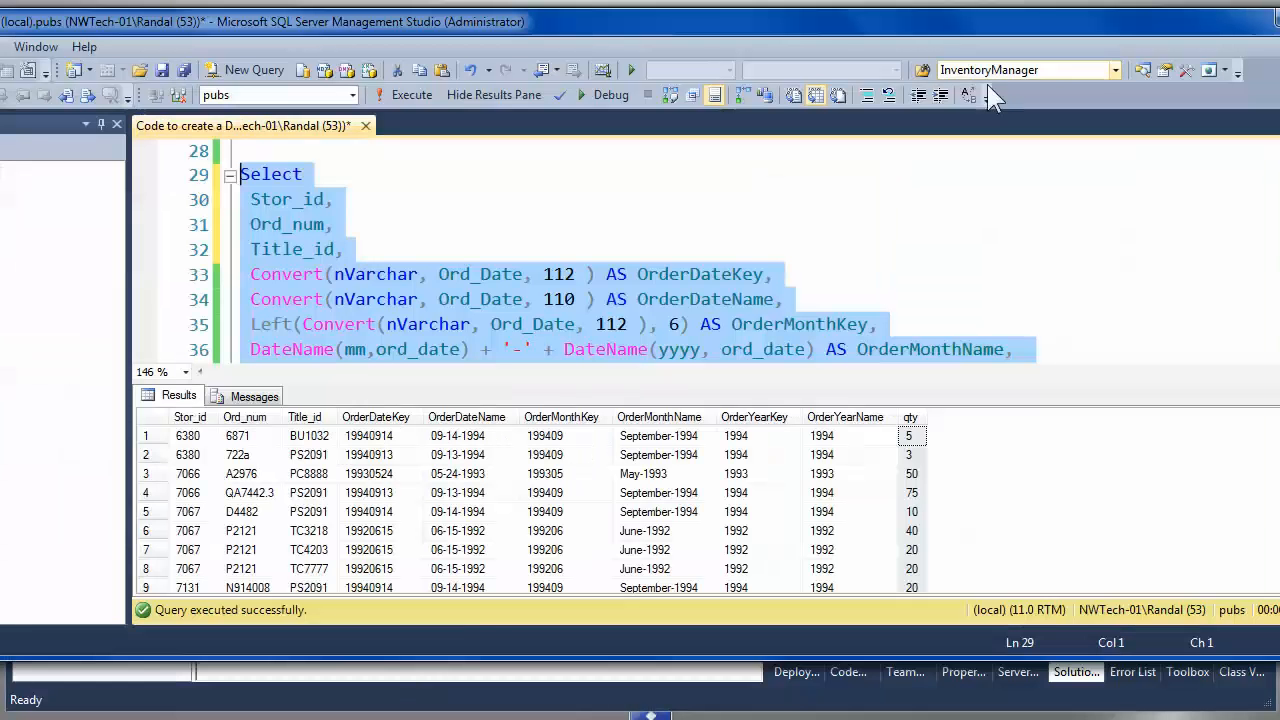
left_click(539, 345)
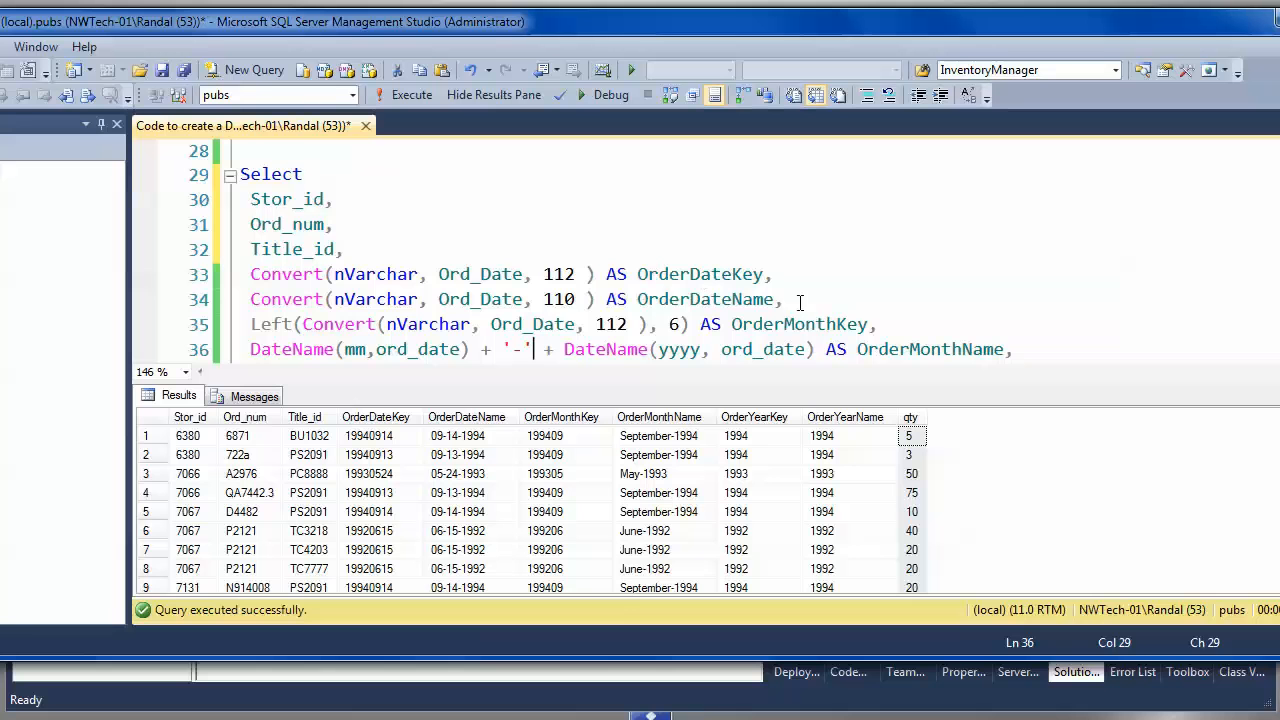
left_click_drag(792, 300, 196, 304)
right_click(525, 294)
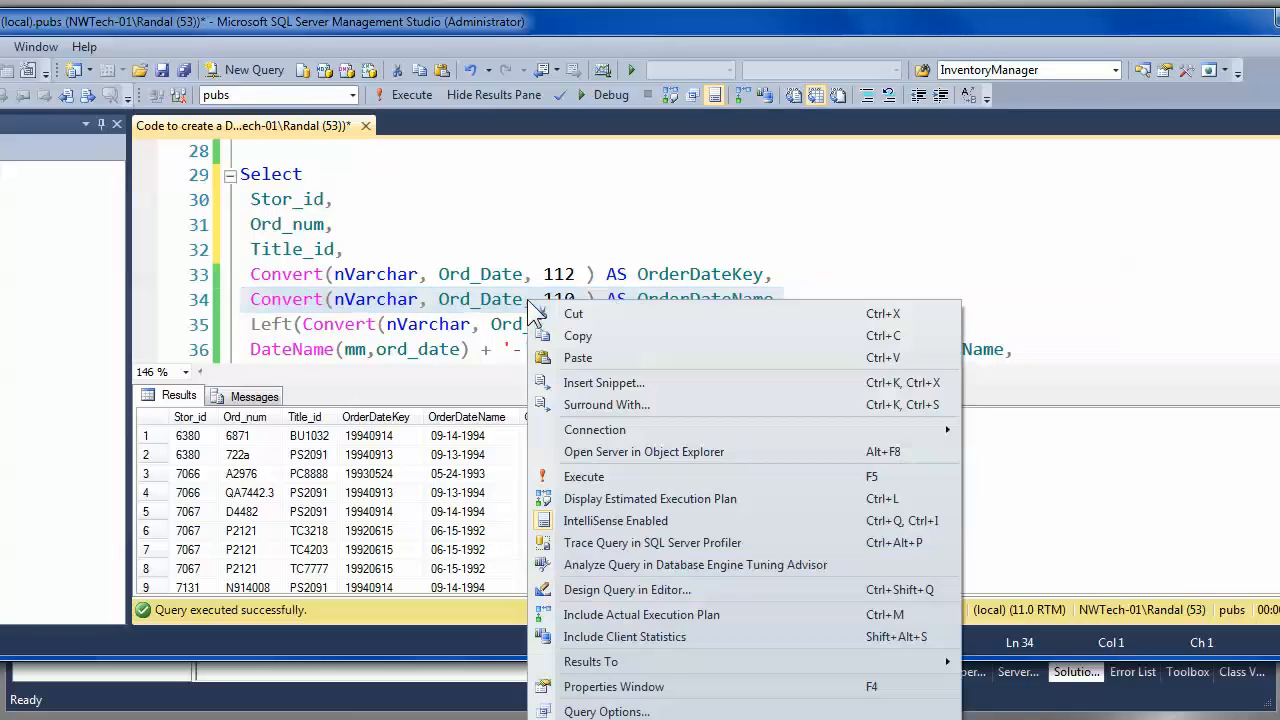
left_click(582, 334)
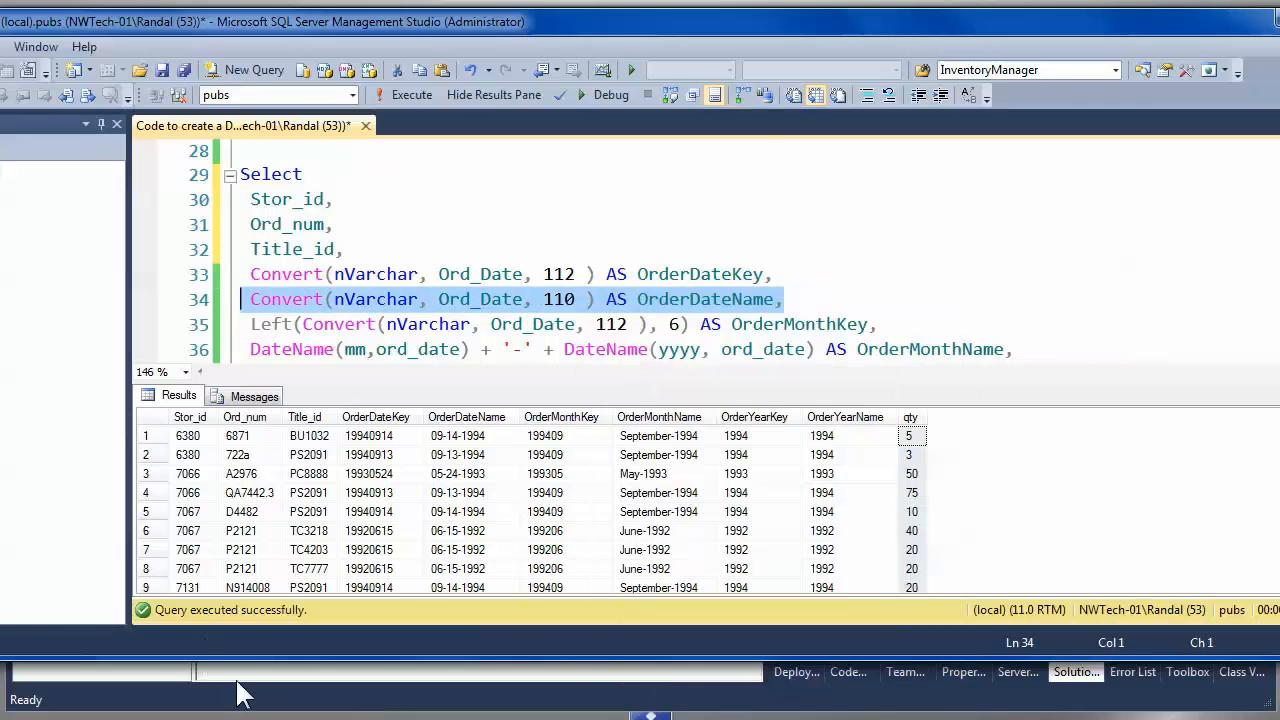
key("alt+Tab")
right_click(352, 450)
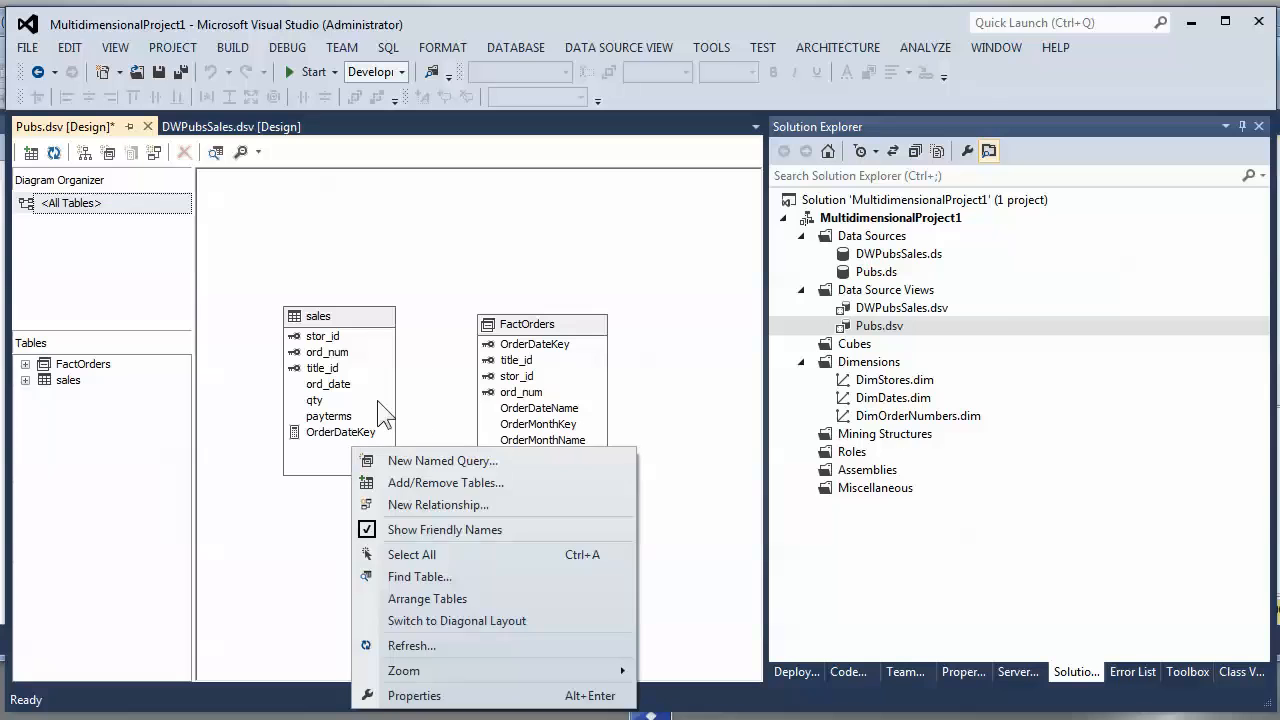
left_click(445, 461)
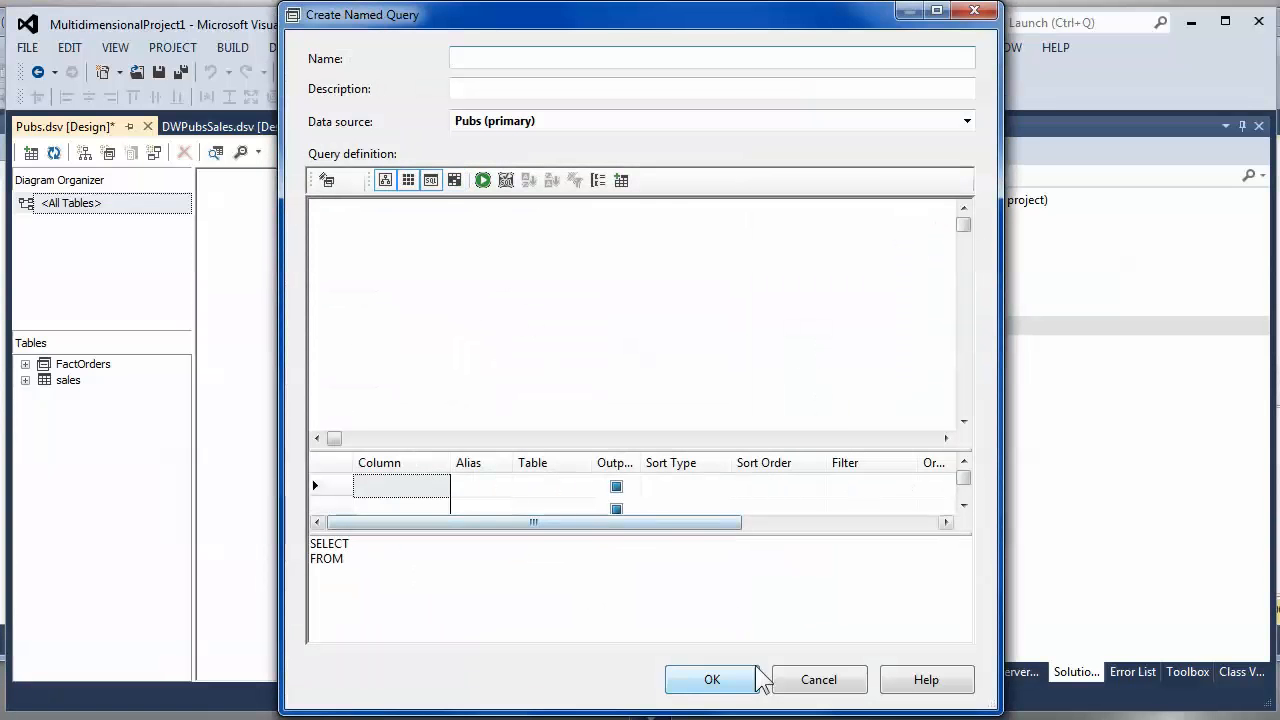
left_click(800, 677)
- Start a new named calculation on the sales table and paste the copied Convert line as its expression
right_click(362, 315)
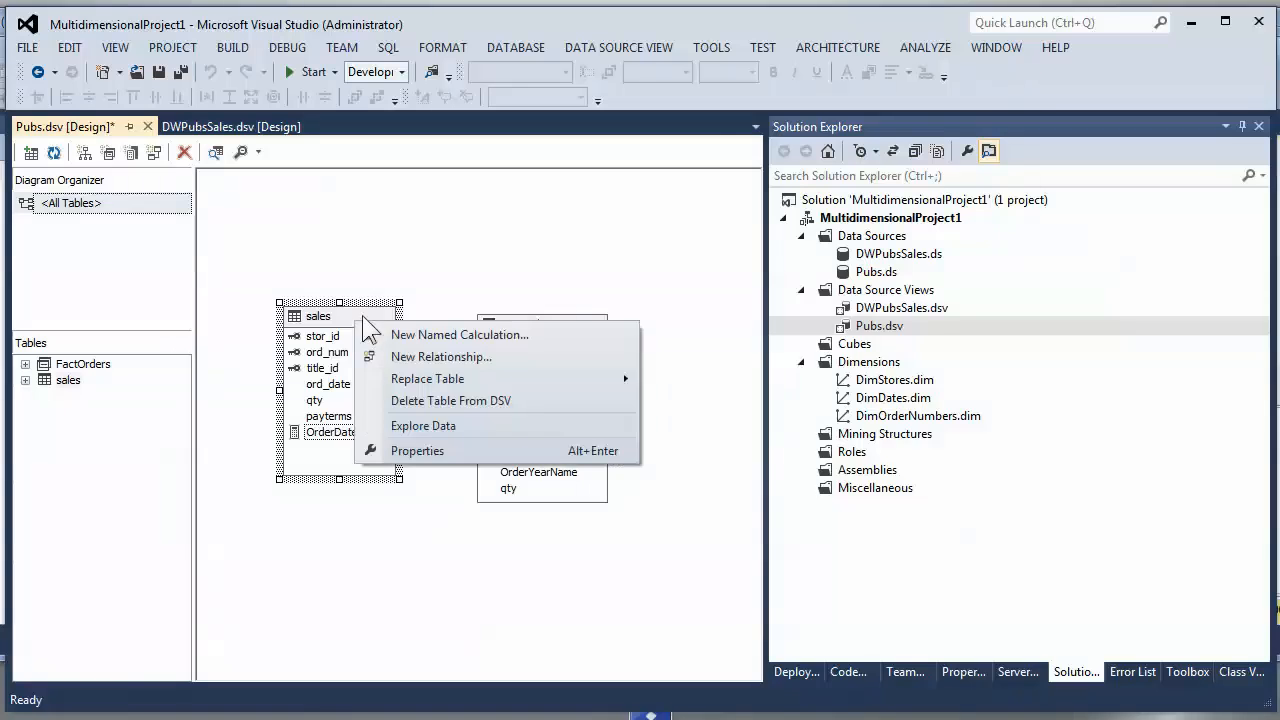
left_click(449, 338)
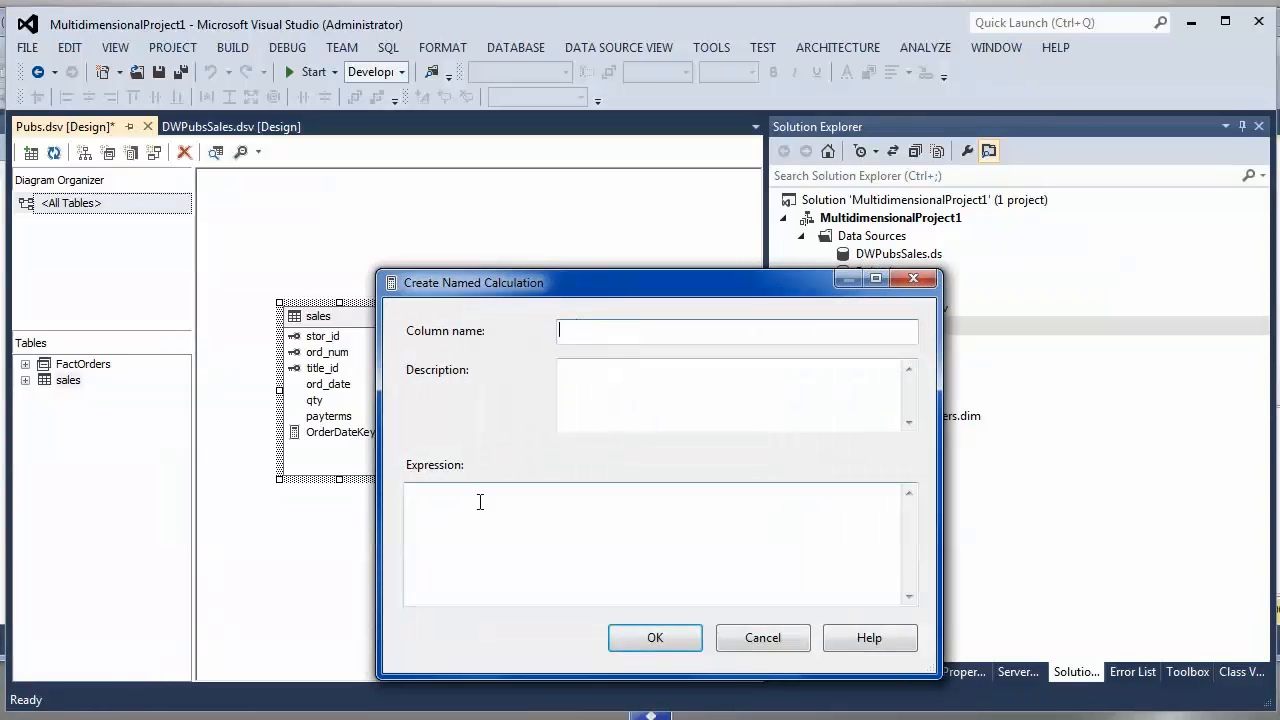
right_click(467, 496)
left_click(480, 587)
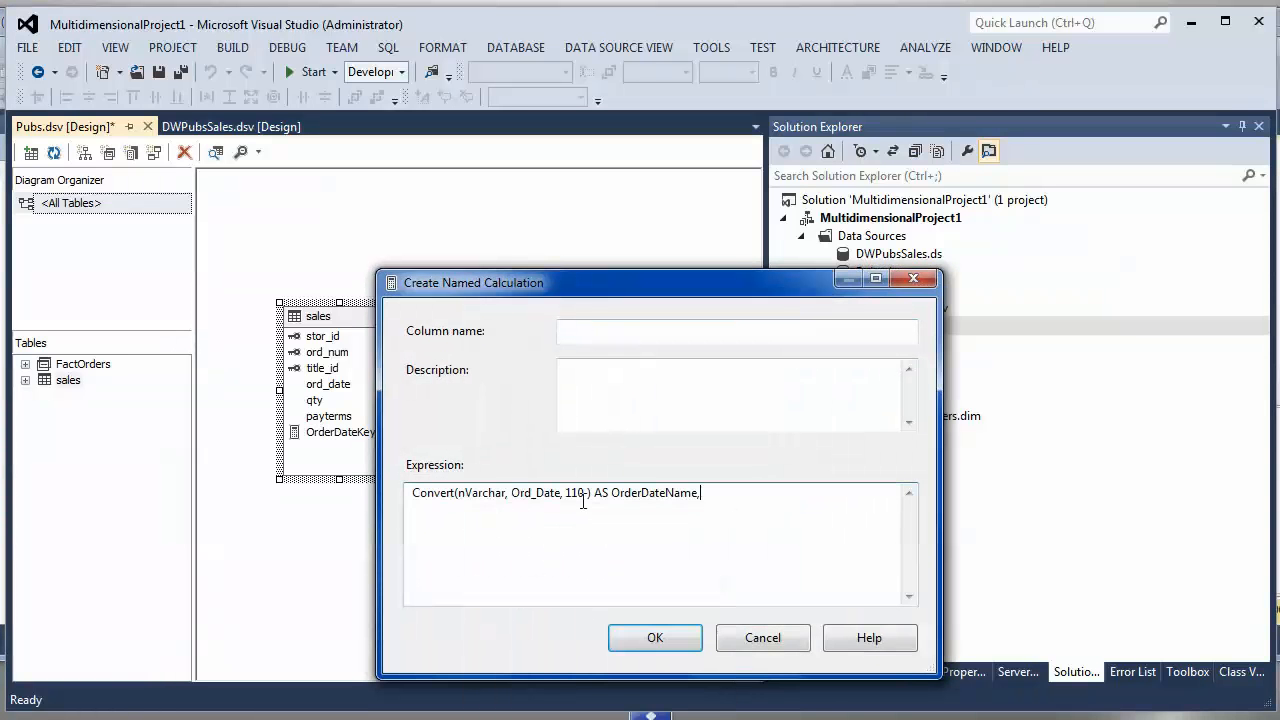
- Set the named calculation's column name to OrderDateName
double_click(626, 492)
left_click(634, 495)
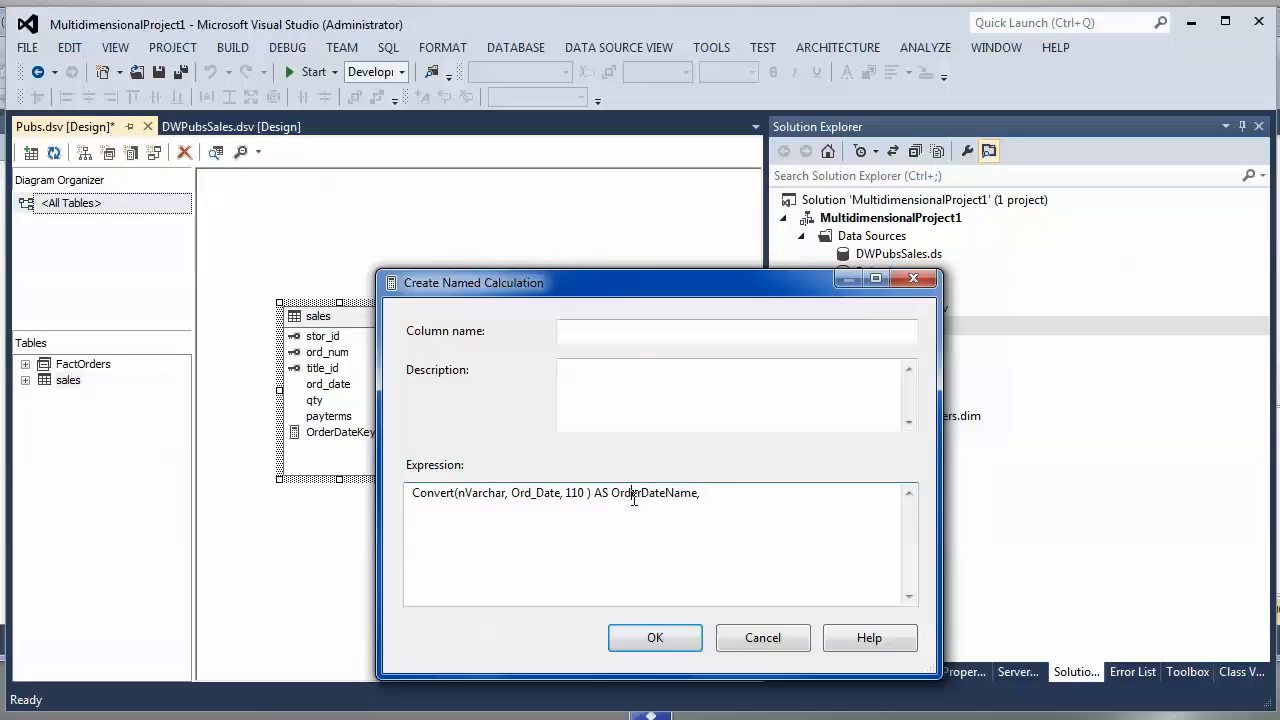
double_click(621, 492)
left_click(597, 331)
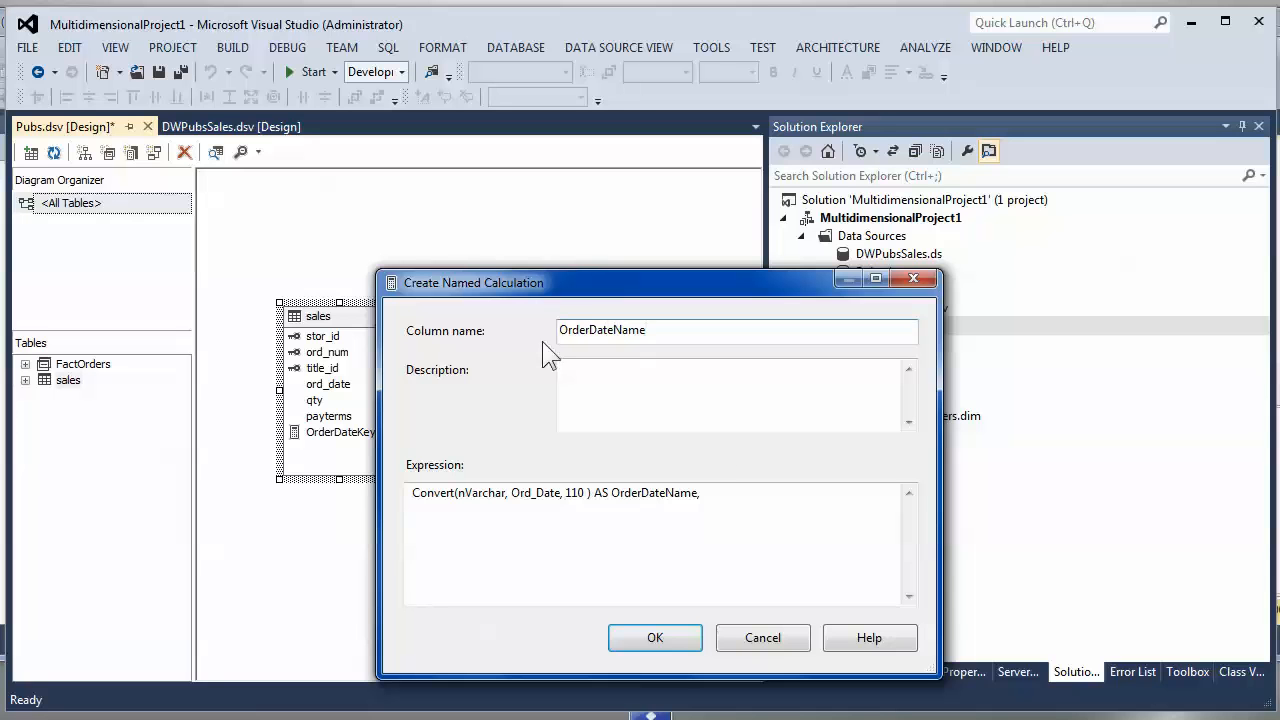
- Remove the trailing "AS OrderDateName," alias from the expression and create the OrderDateName named calculation
left_click_drag(703, 493, 591, 497)
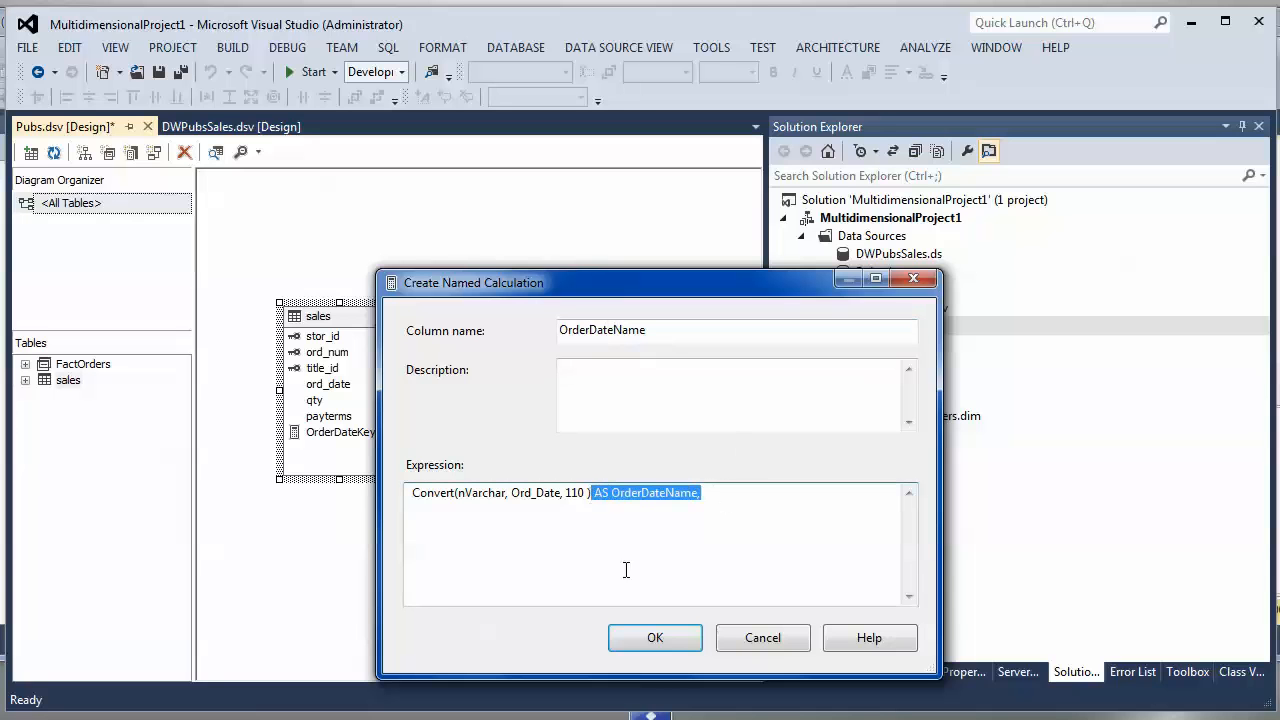
key("Delete")
left_click(655, 640)
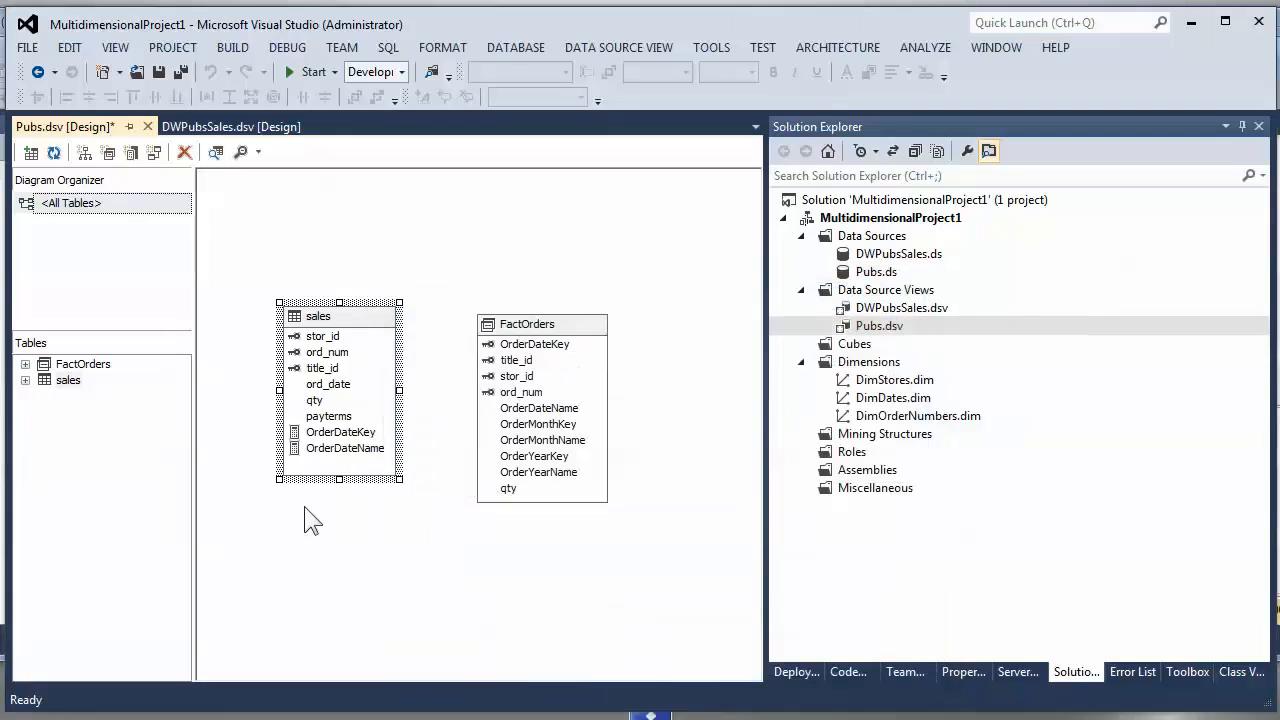
- Explore the sales table's data, sorting it by individual columns including OrderDateKey and OrderDateName, and close the data view
right_click(351, 314)
left_click(424, 419)
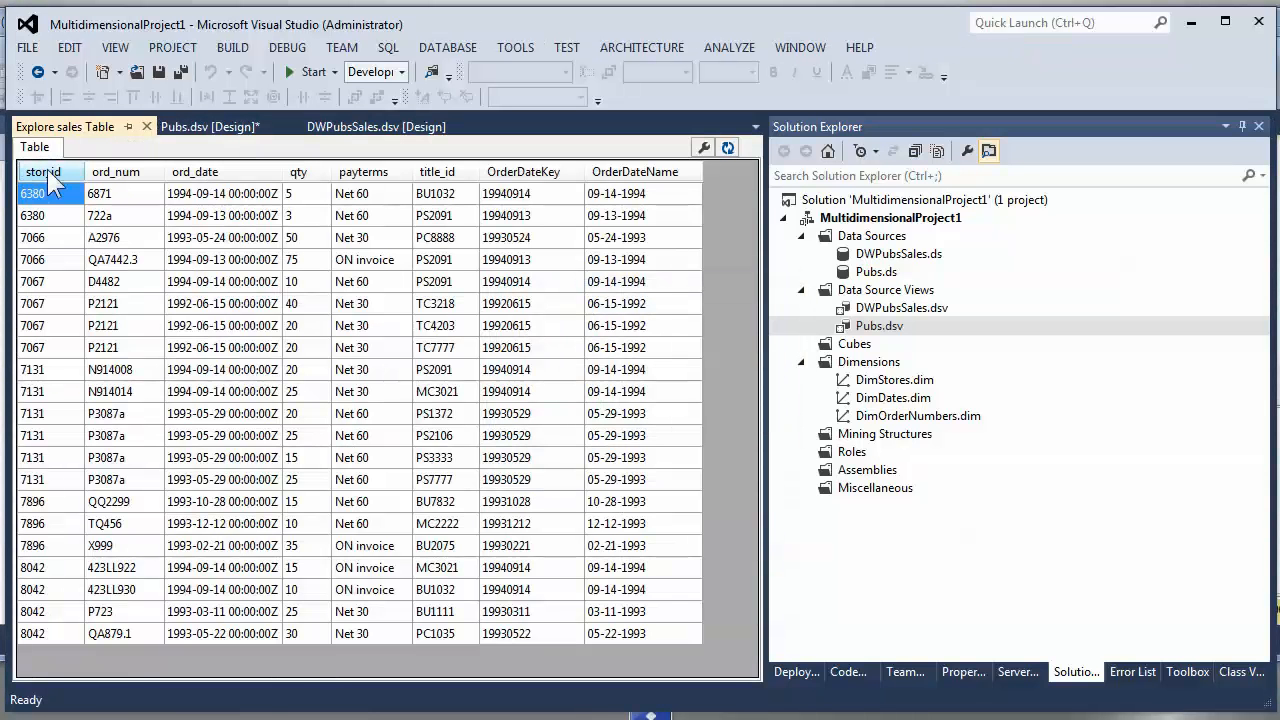
left_click(113, 172)
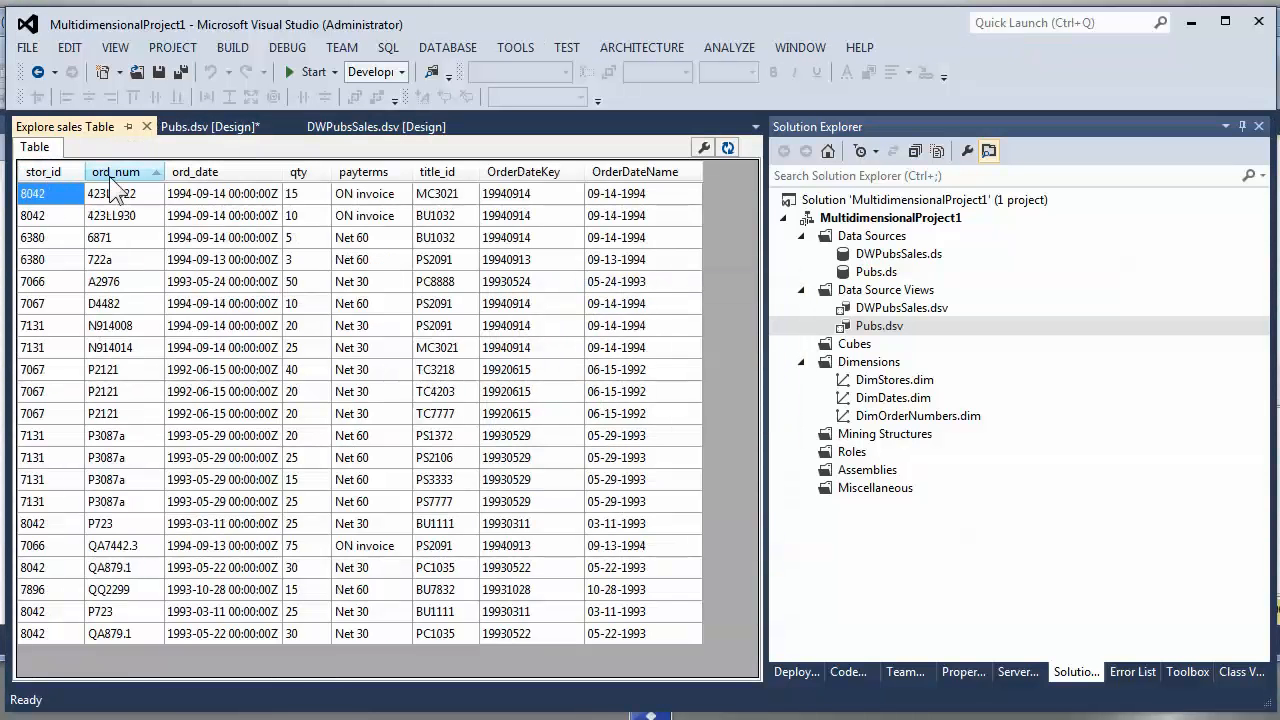
left_click(191, 175)
left_click(298, 172)
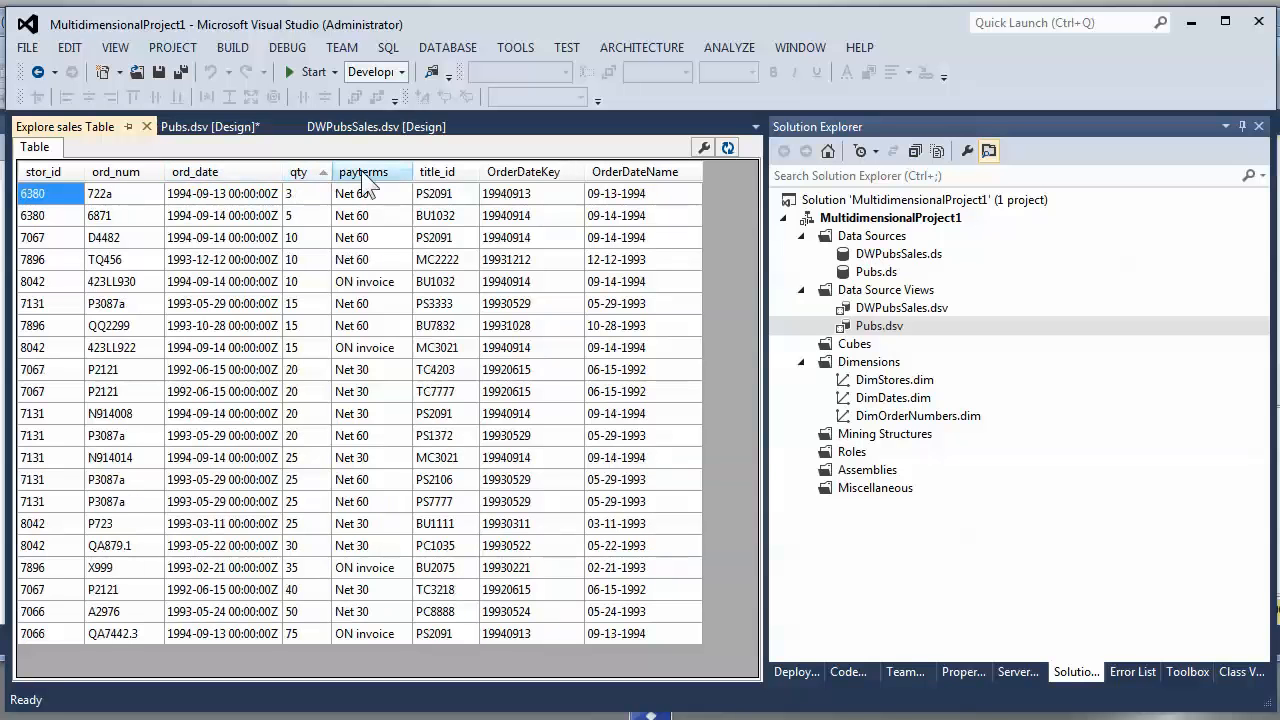
left_click(364, 176)
left_click(516, 169)
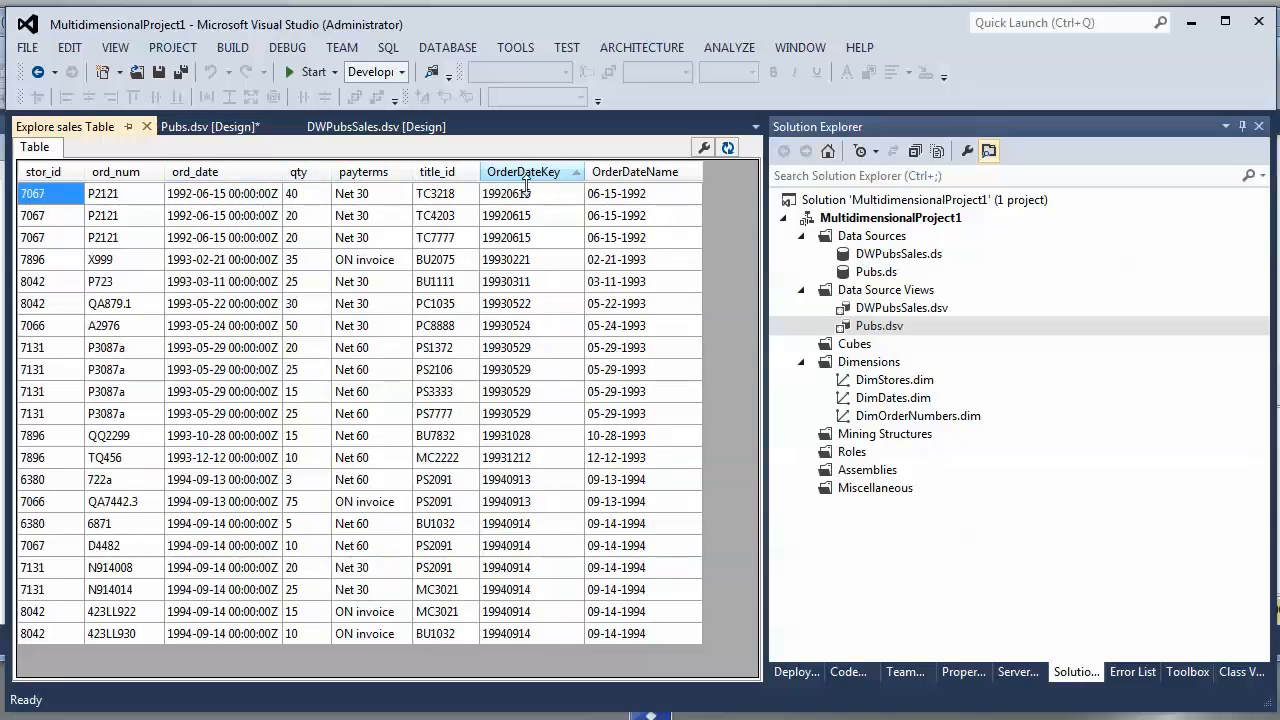
left_click(620, 172)
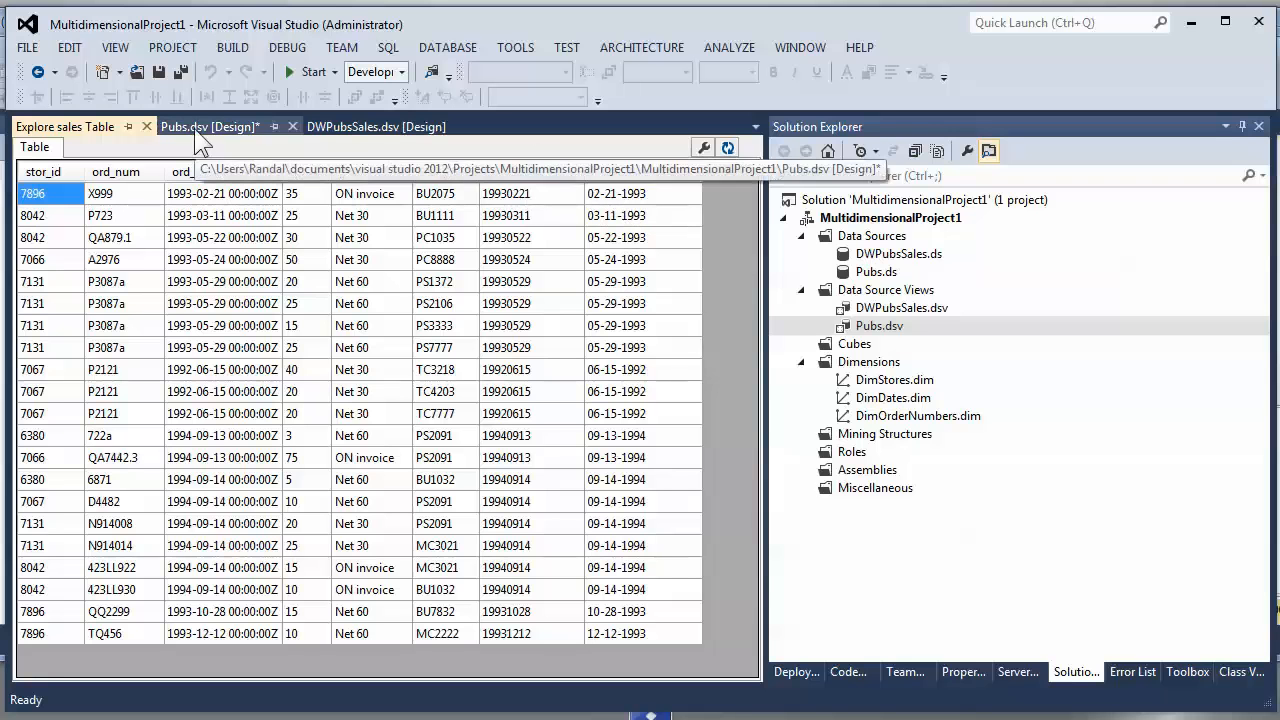
left_click(146, 126)
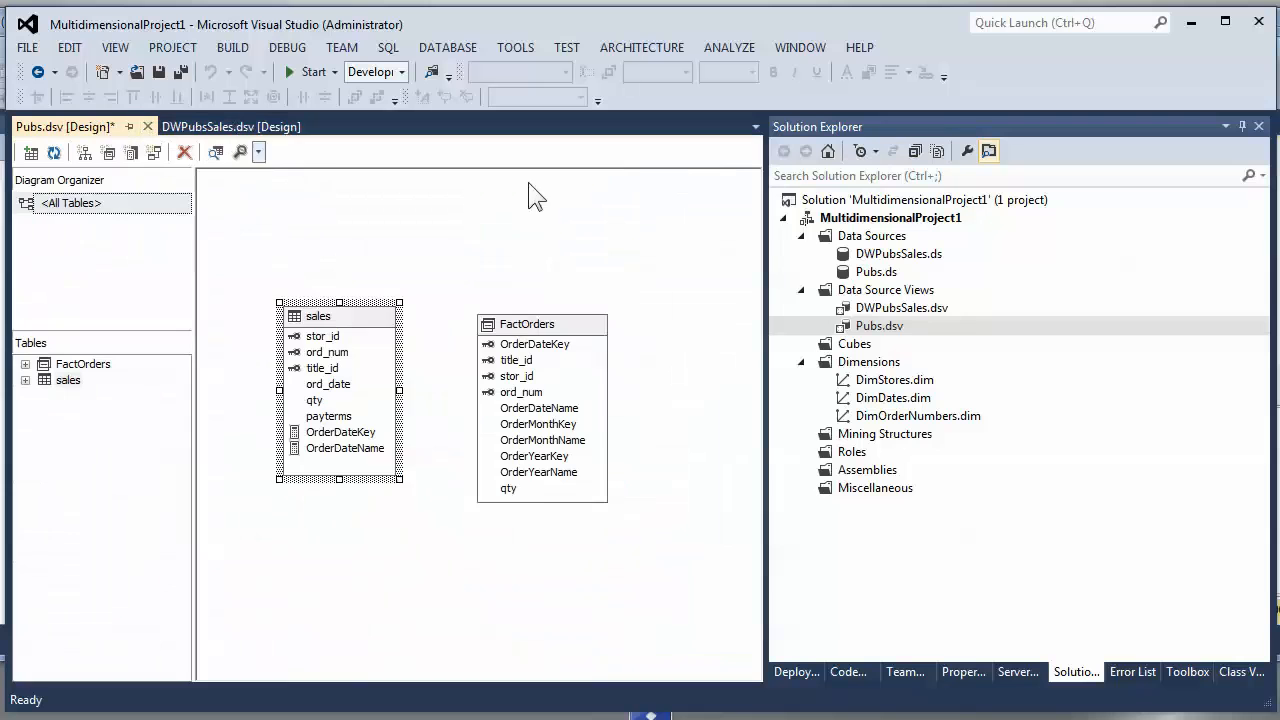
- Explore the FactOrders named query's data and close the data view
right_click(548, 326)
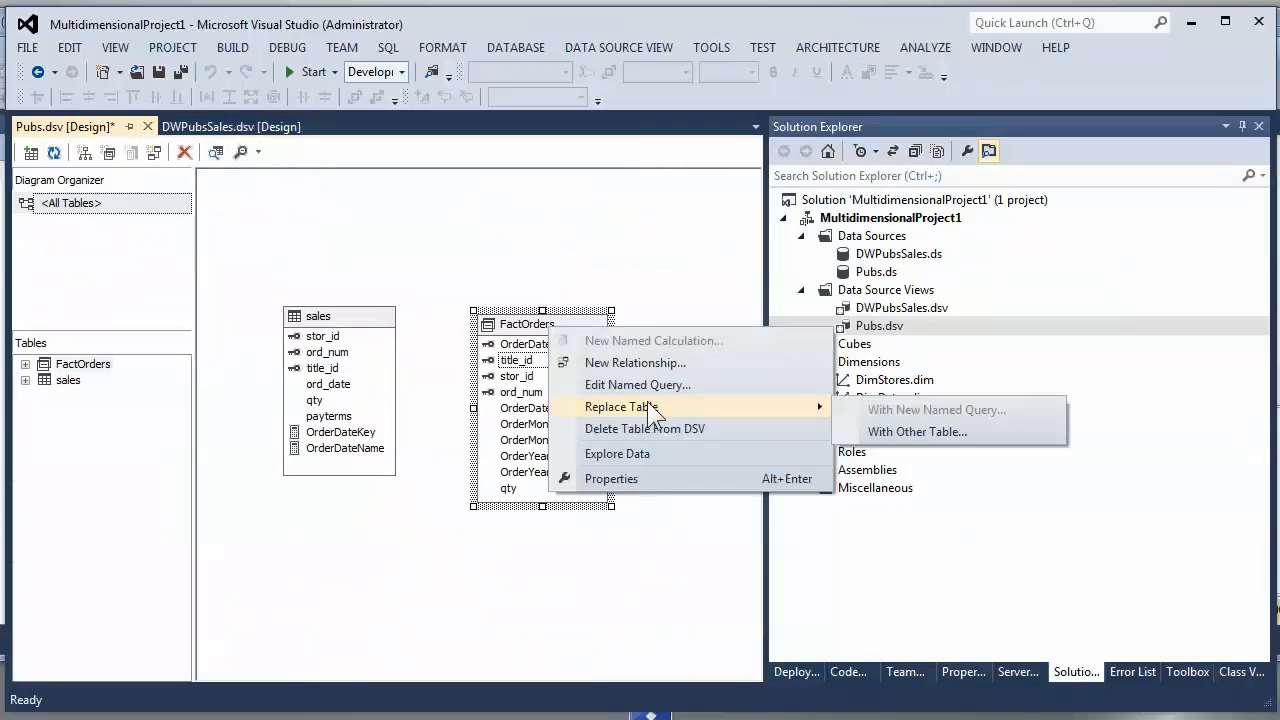
left_click(645, 453)
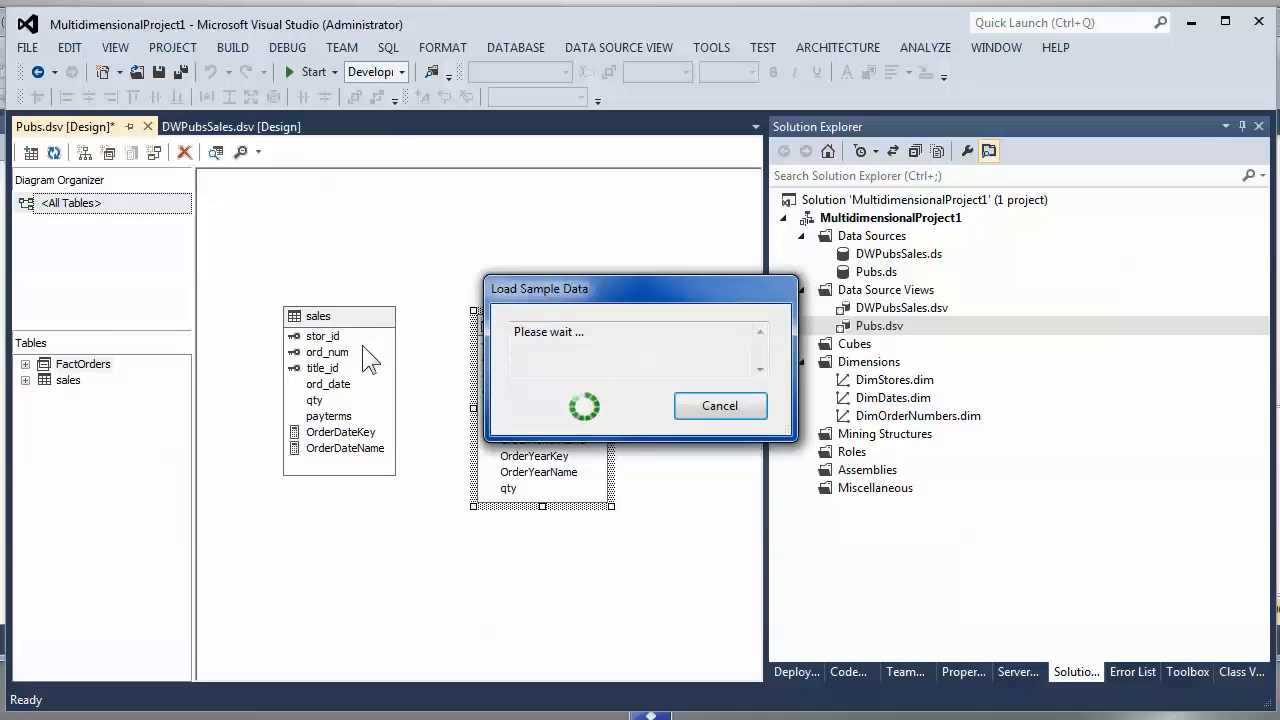
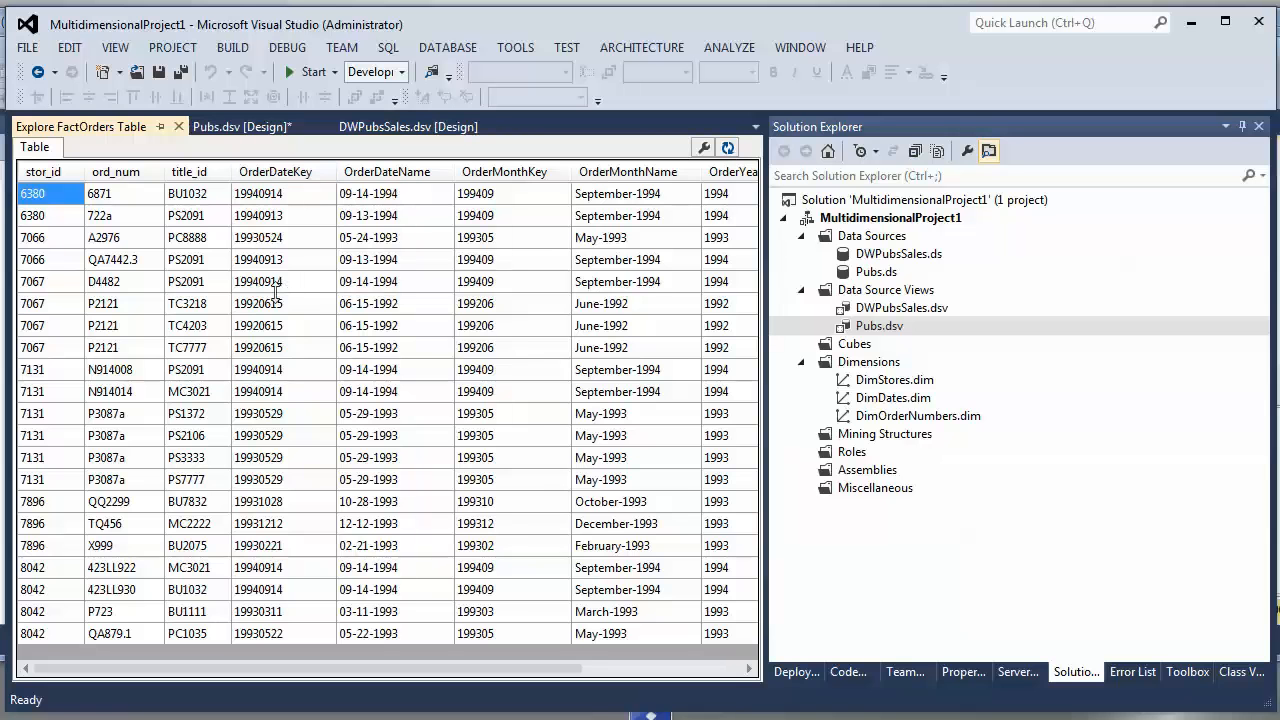
left_click(178, 126)
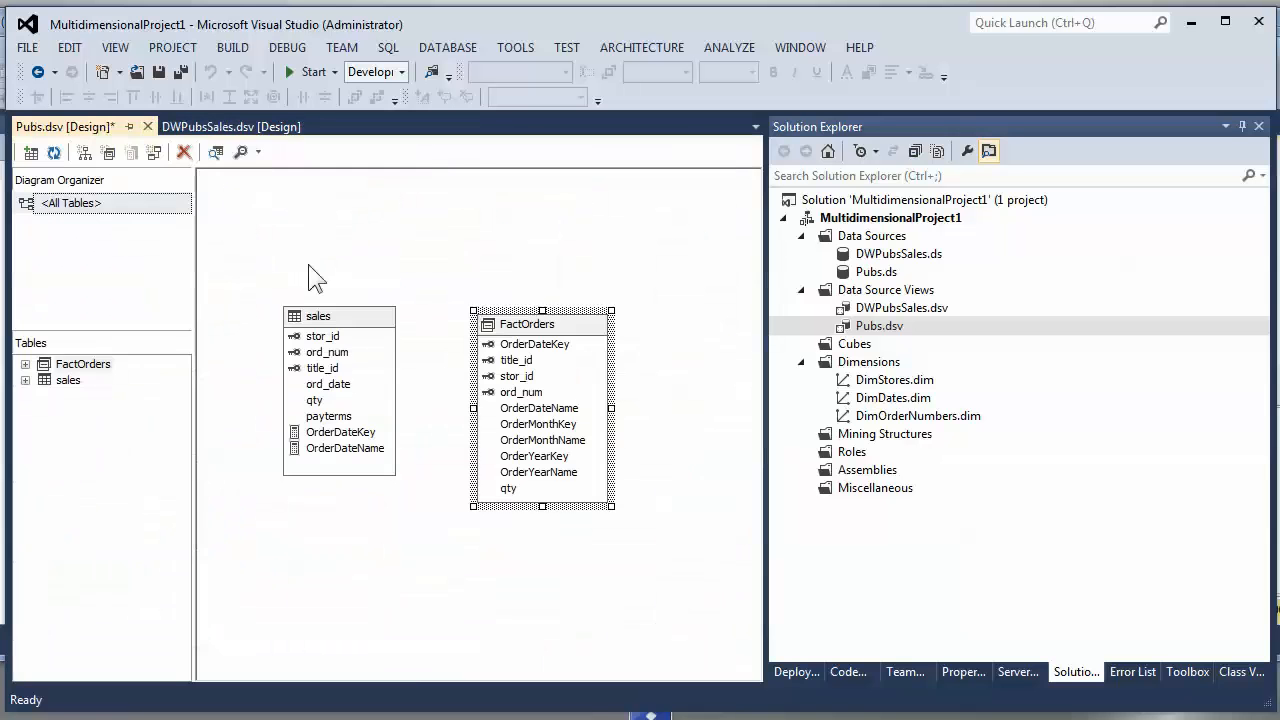
right_click(361, 312)
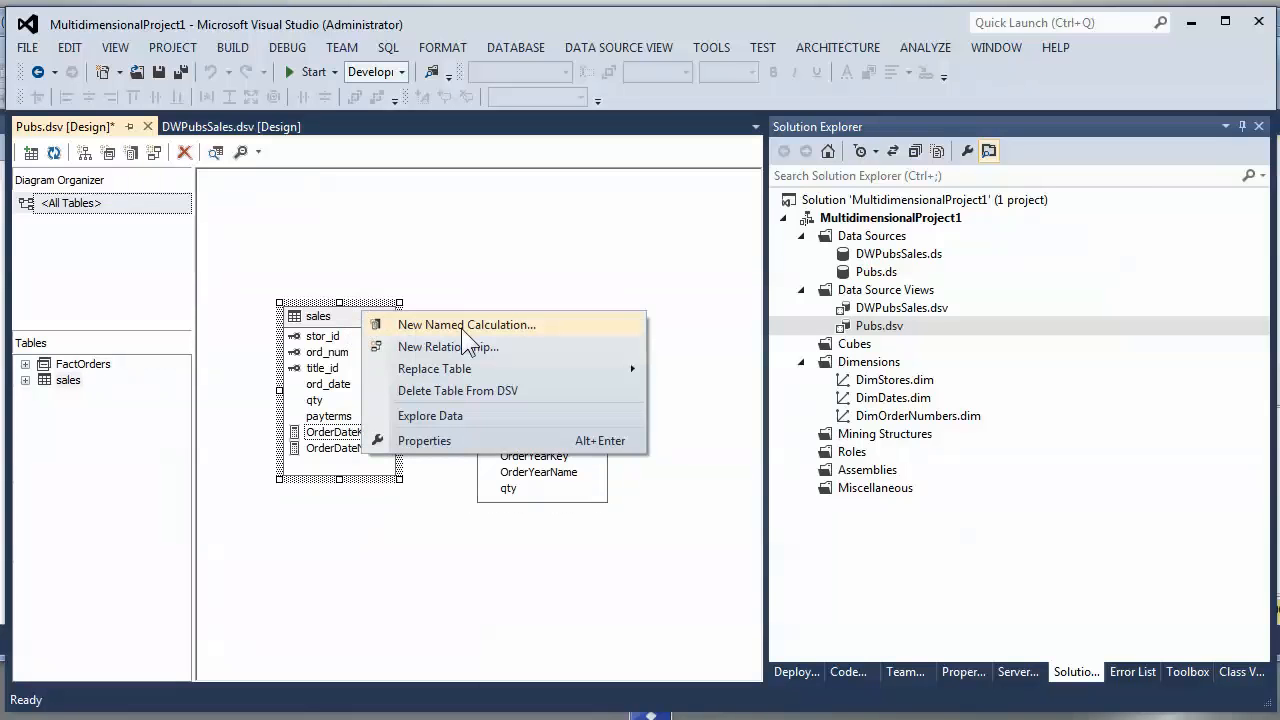
left_click(434, 534)
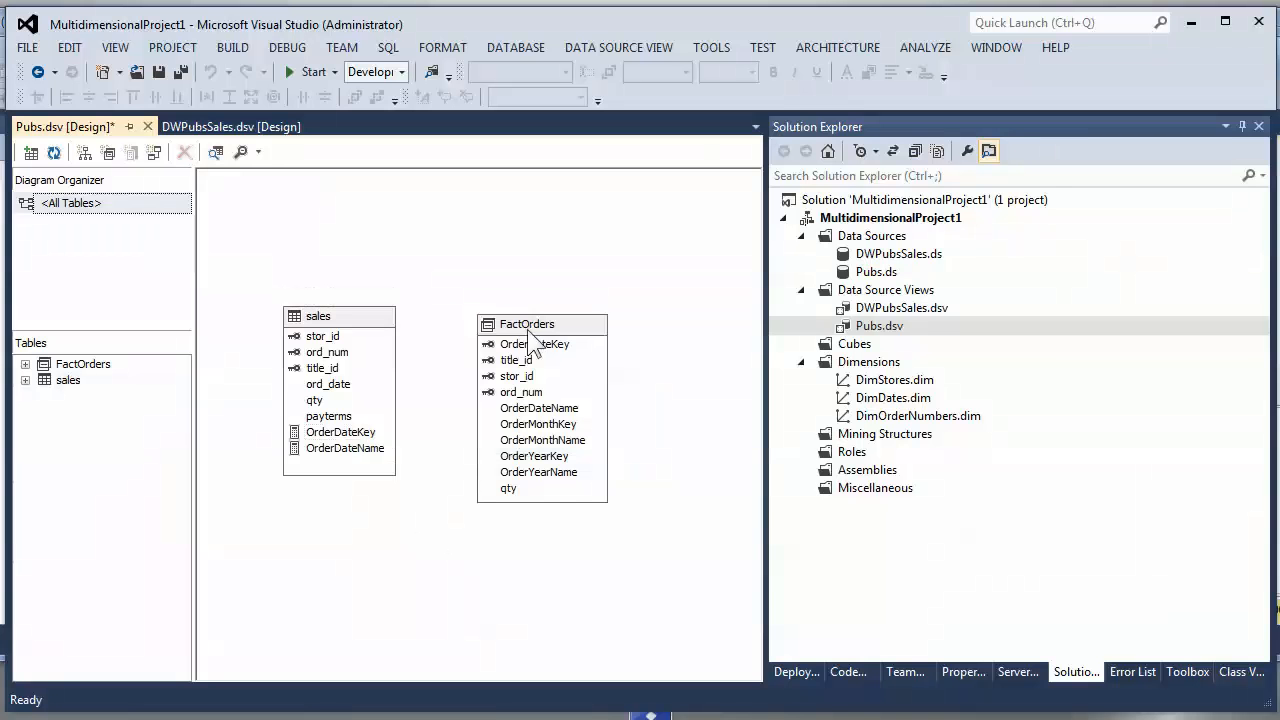
right_click(530, 326)
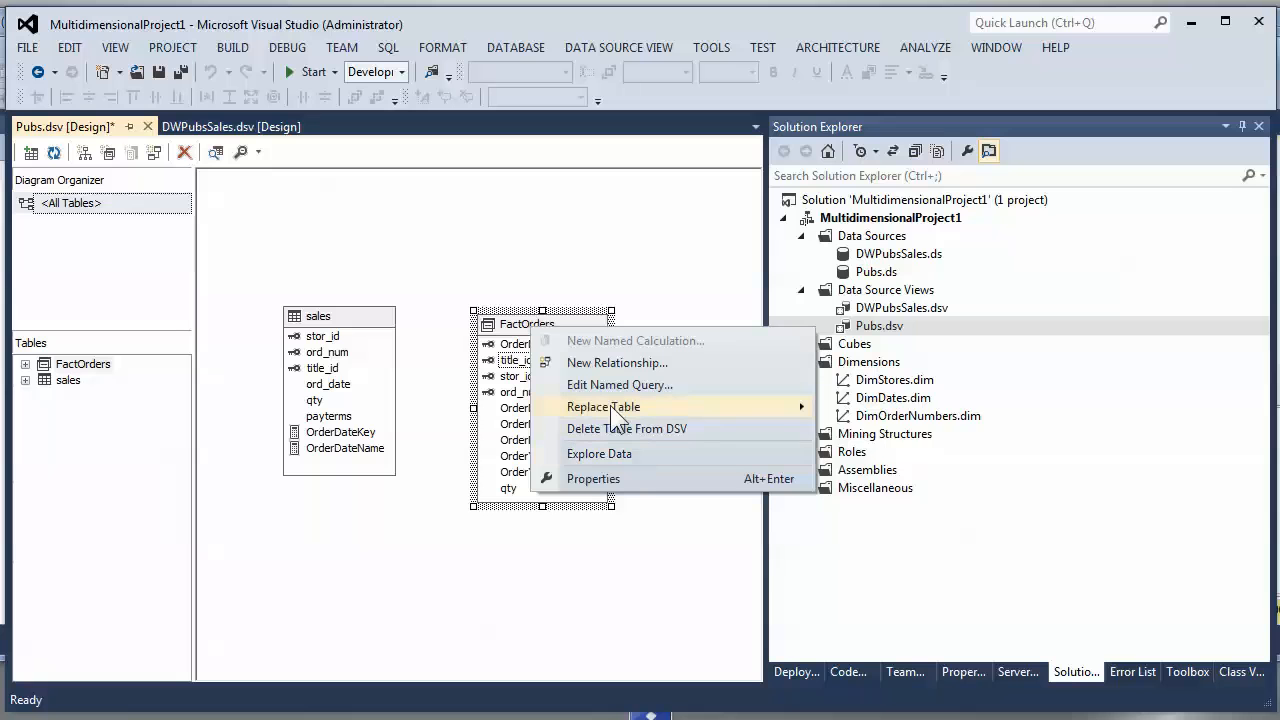
mouse_move(610, 405)
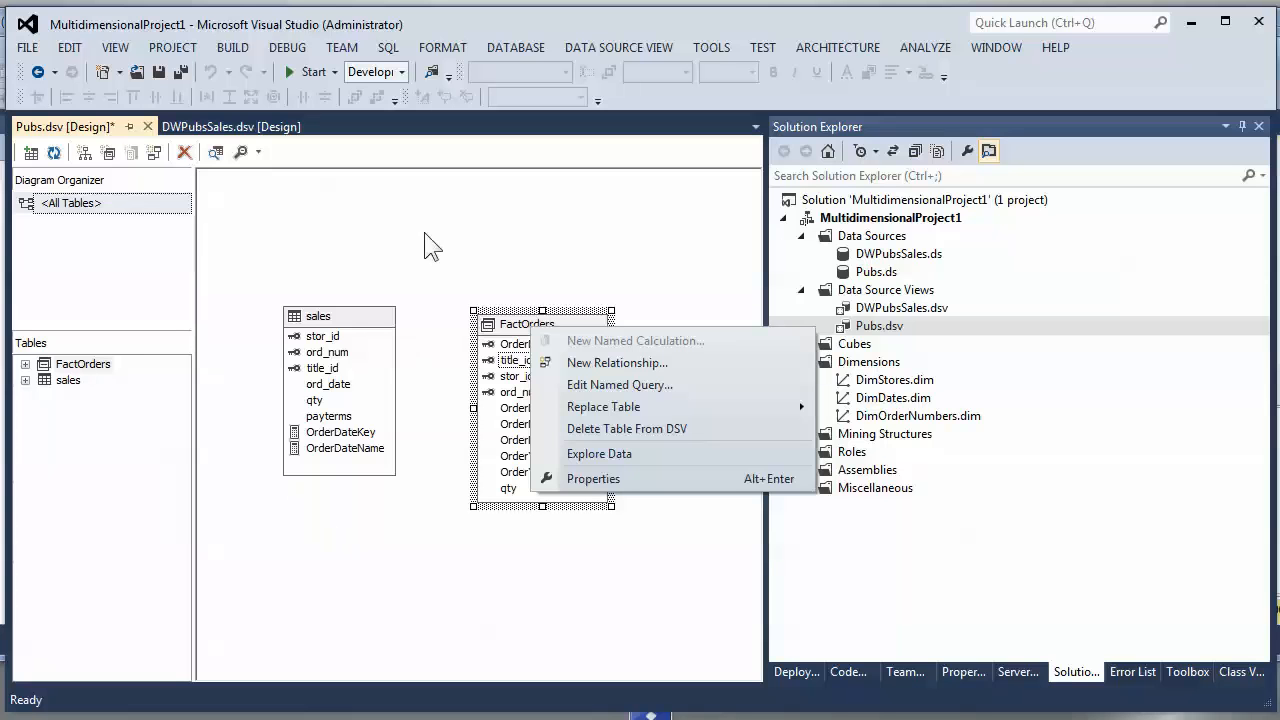
left_click(438, 253)
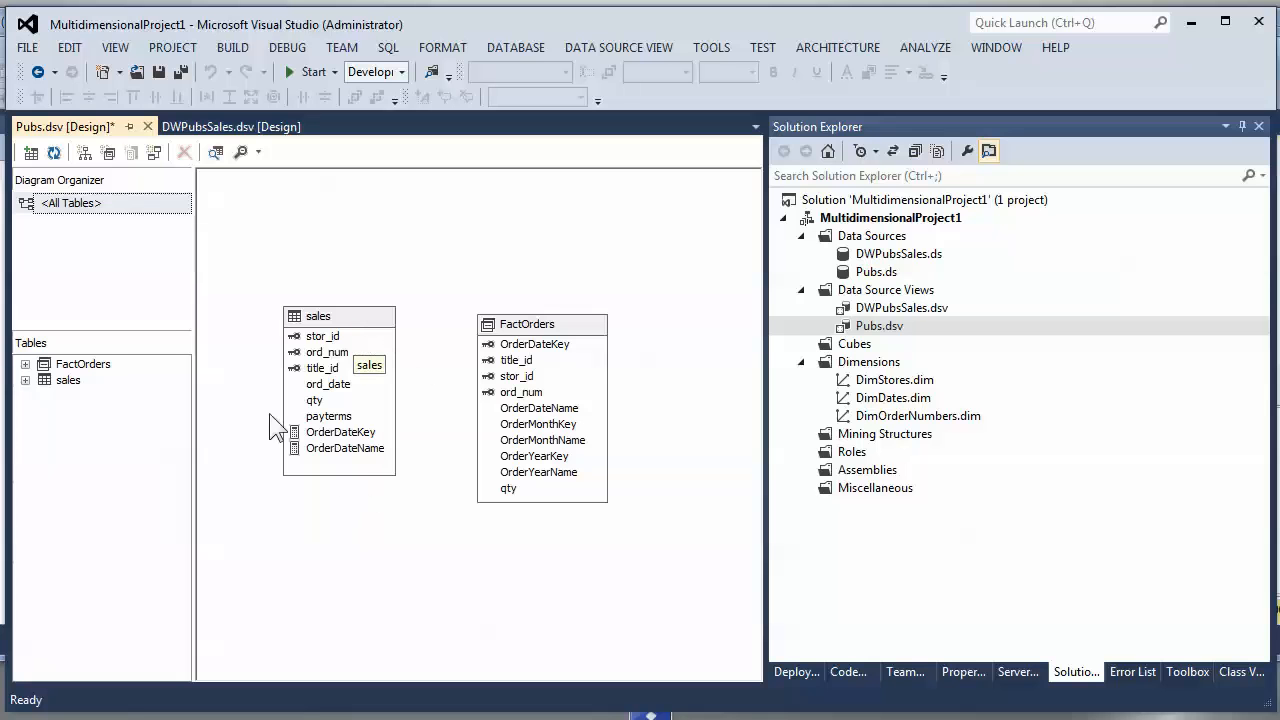
right_click(536, 329)
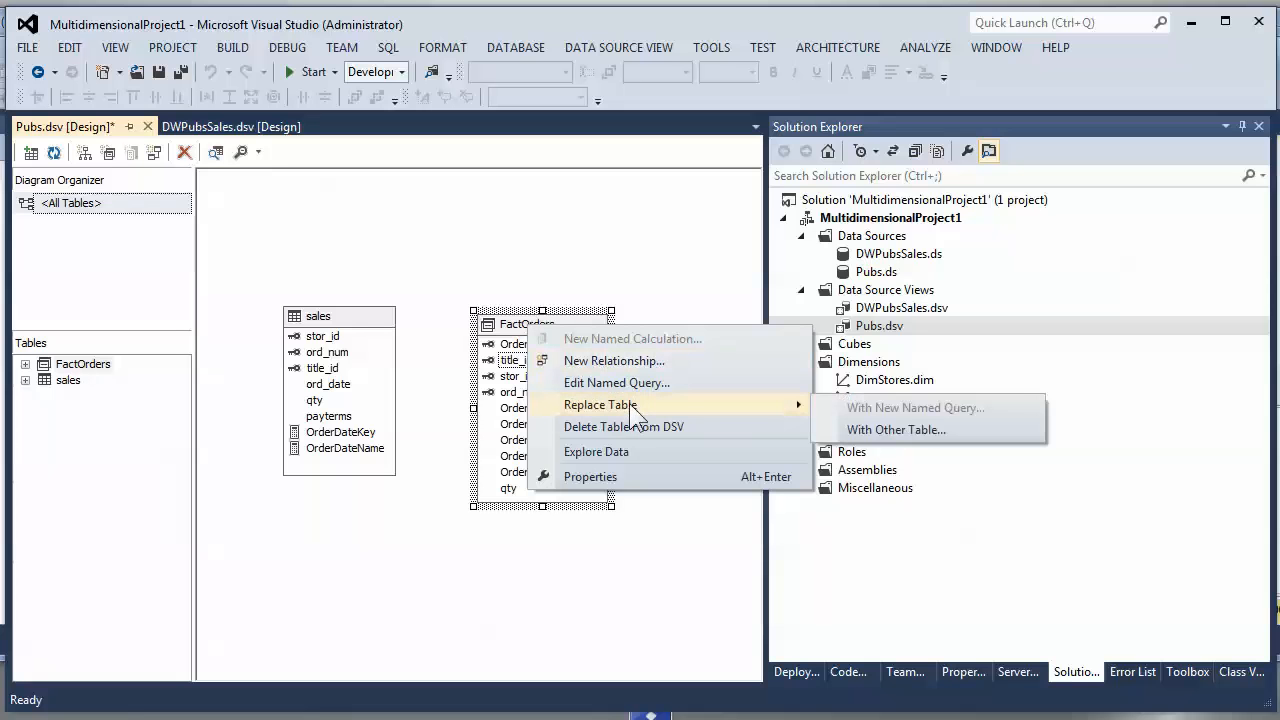
- Delete the sales table from the Pubs data source view and reposition FactOrders higher in the diagram
left_click(366, 320)
right_click(368, 320)
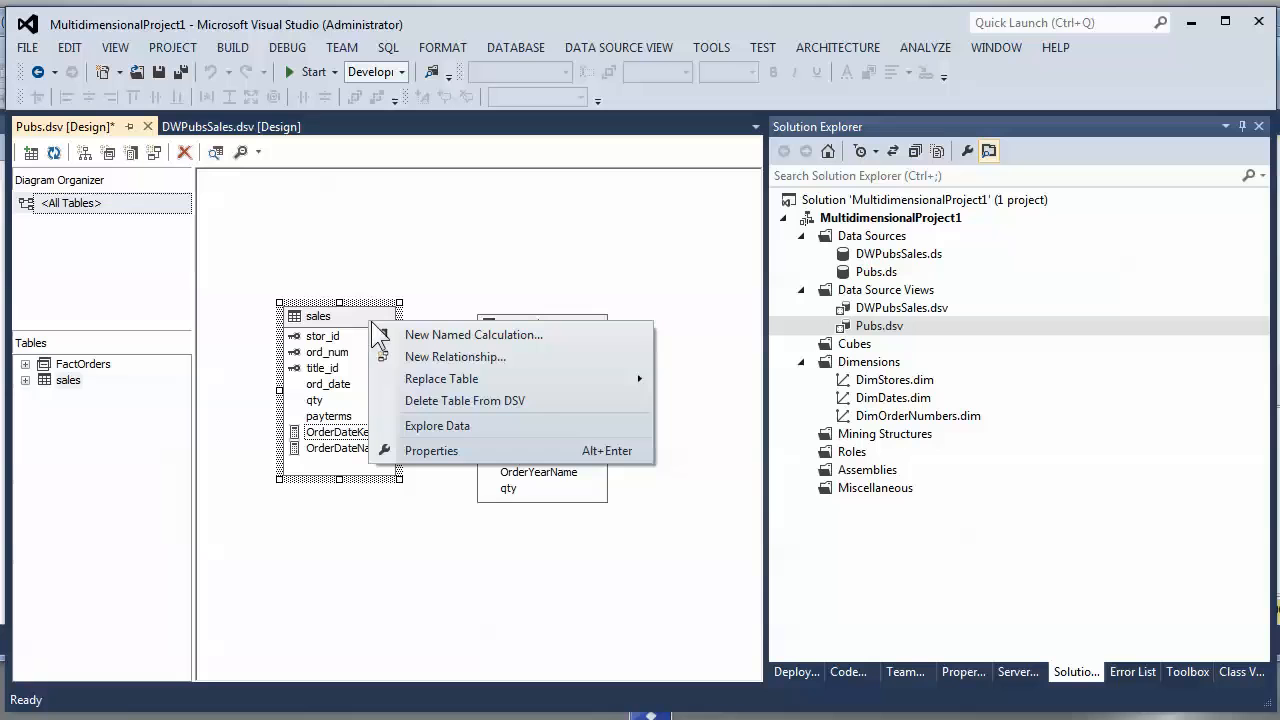
left_click(444, 400)
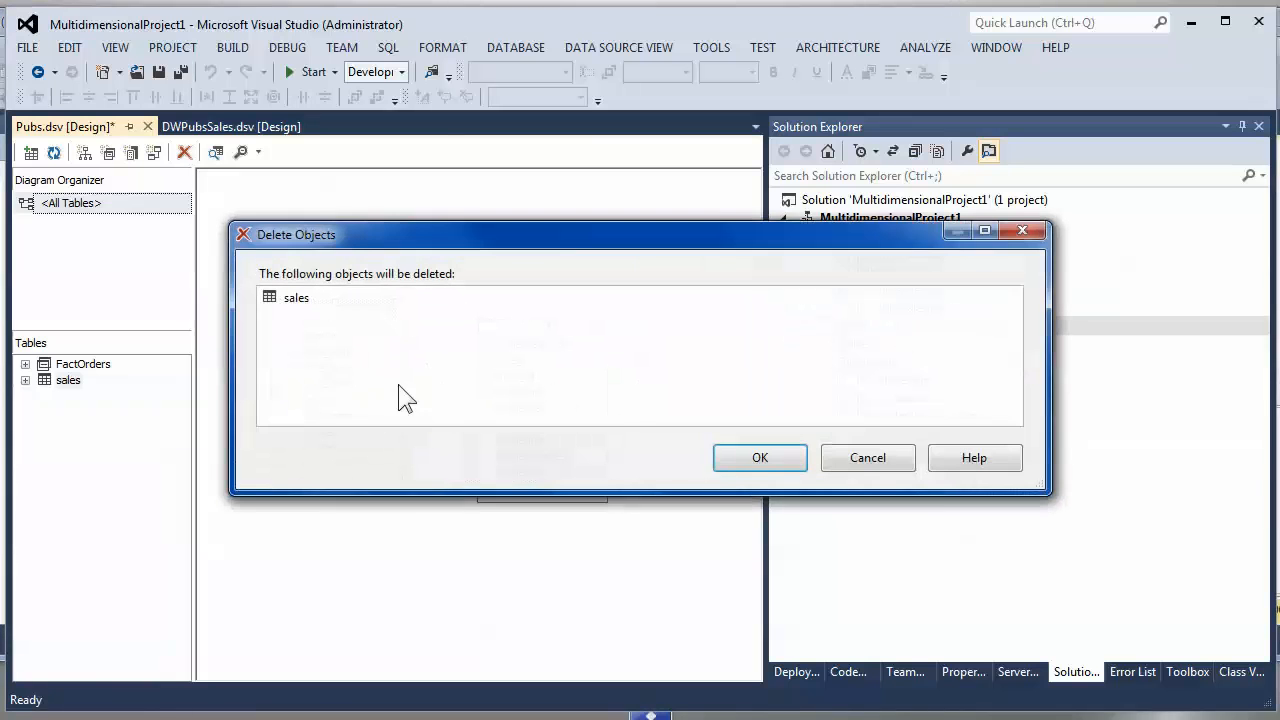
left_click(728, 470)
left_click_drag(561, 335, 500, 244)
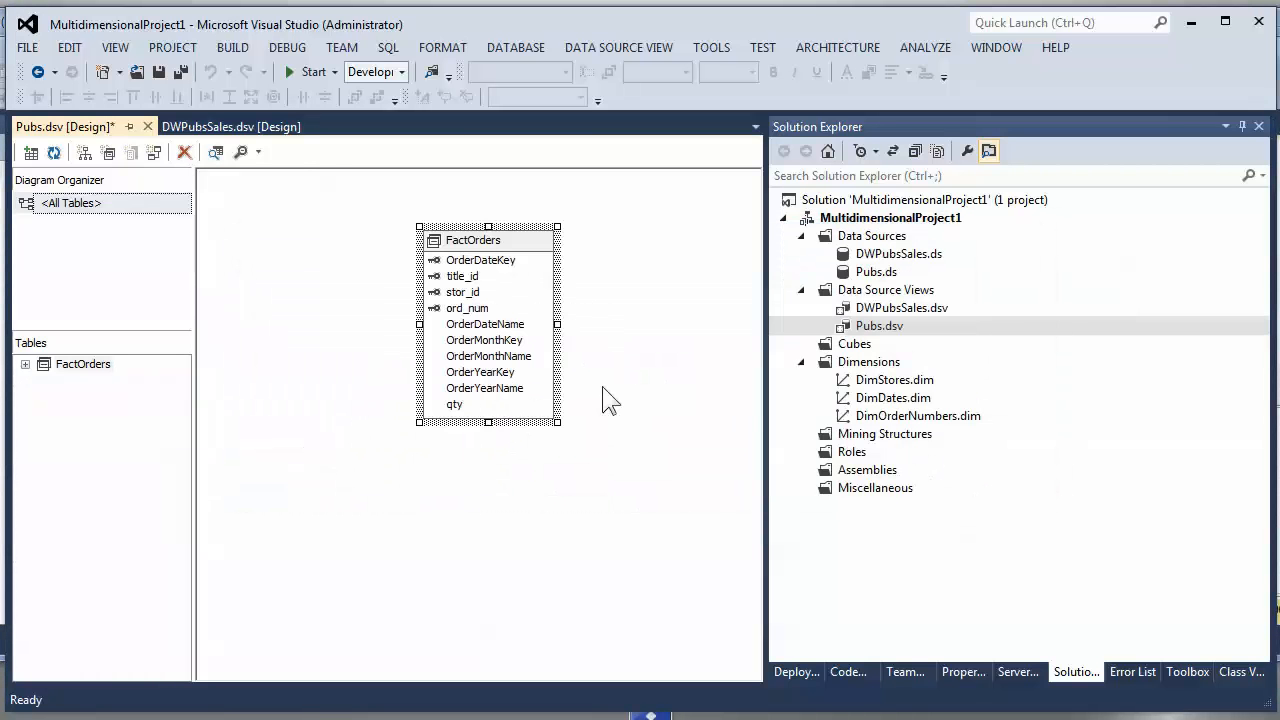
- Start a new dimension in the project, based on an existing table
right_click(872, 364)
left_click(942, 378)
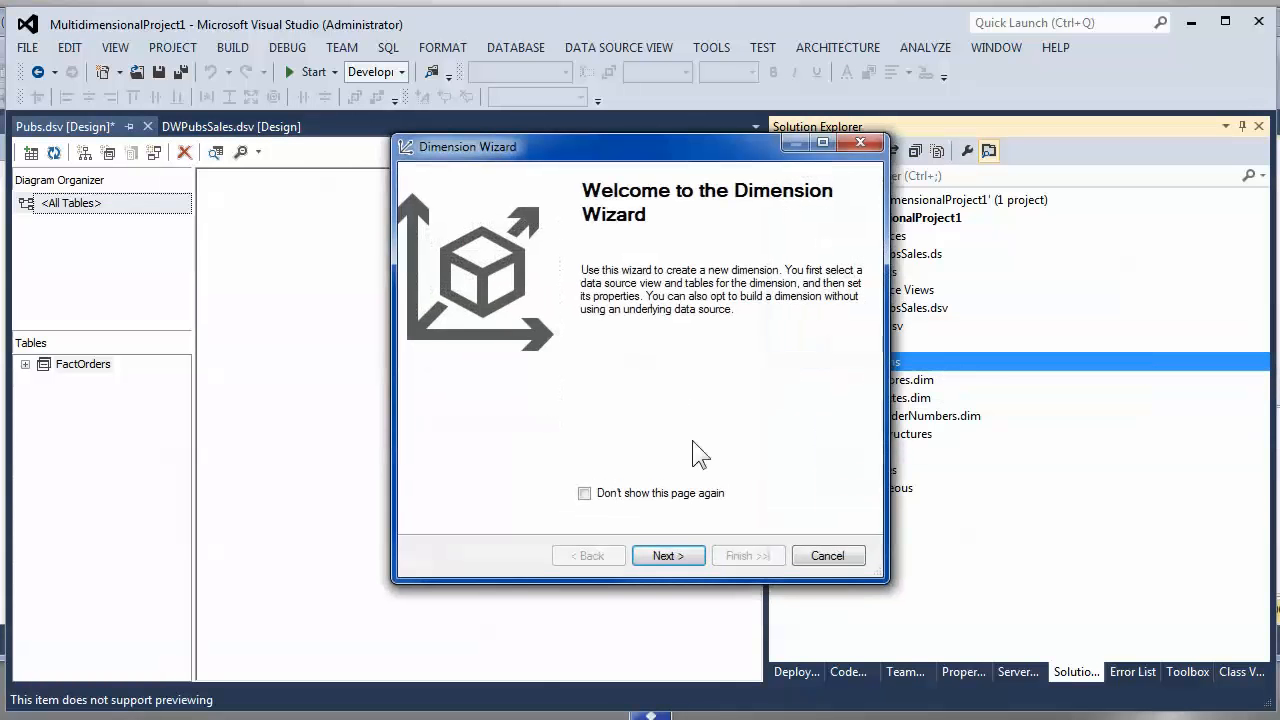
left_click(666, 555)
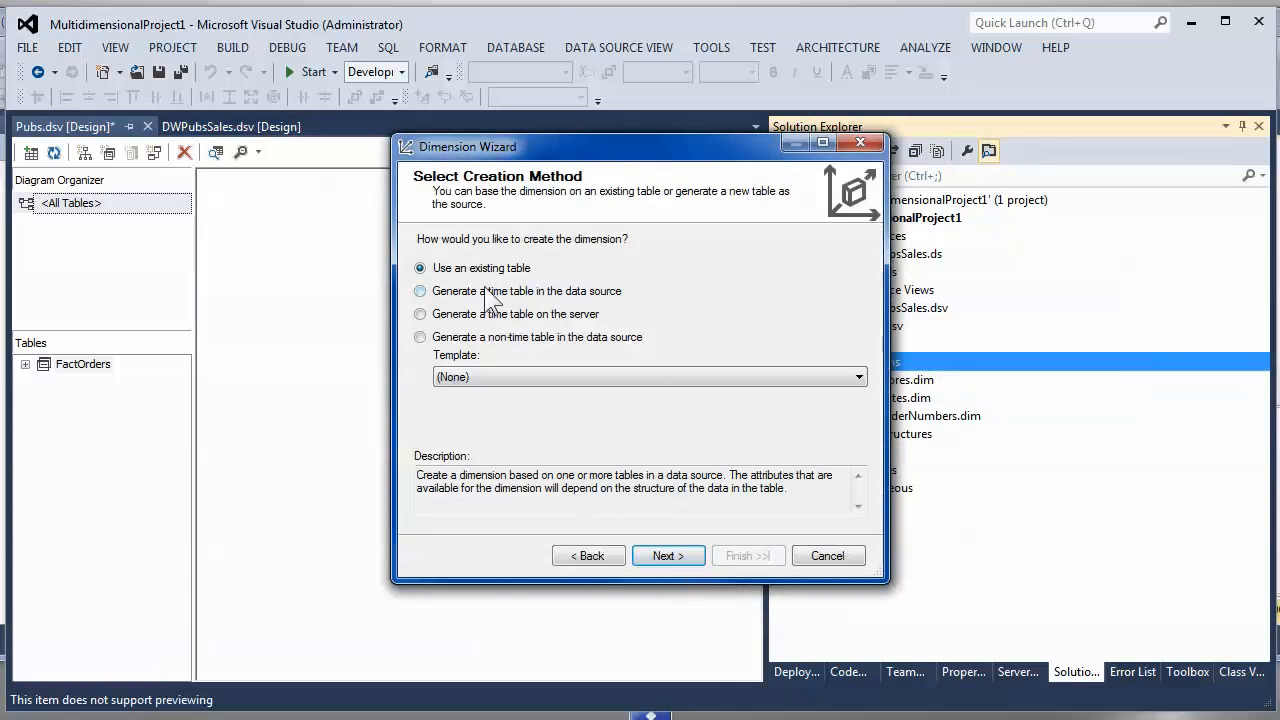
left_click(662, 555)
- Base the dimension on FactOrders in the Pubs data source view, with OrderDateName as its name column
left_click(515, 255)
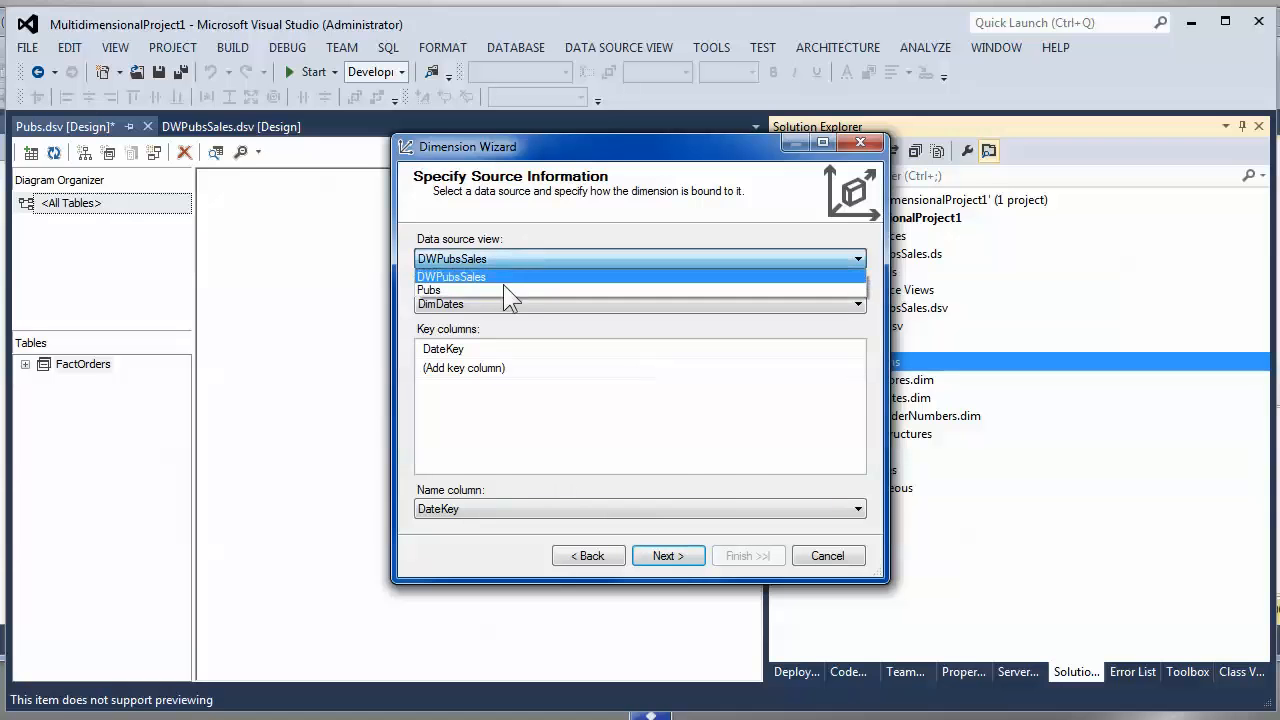
left_click(452, 290)
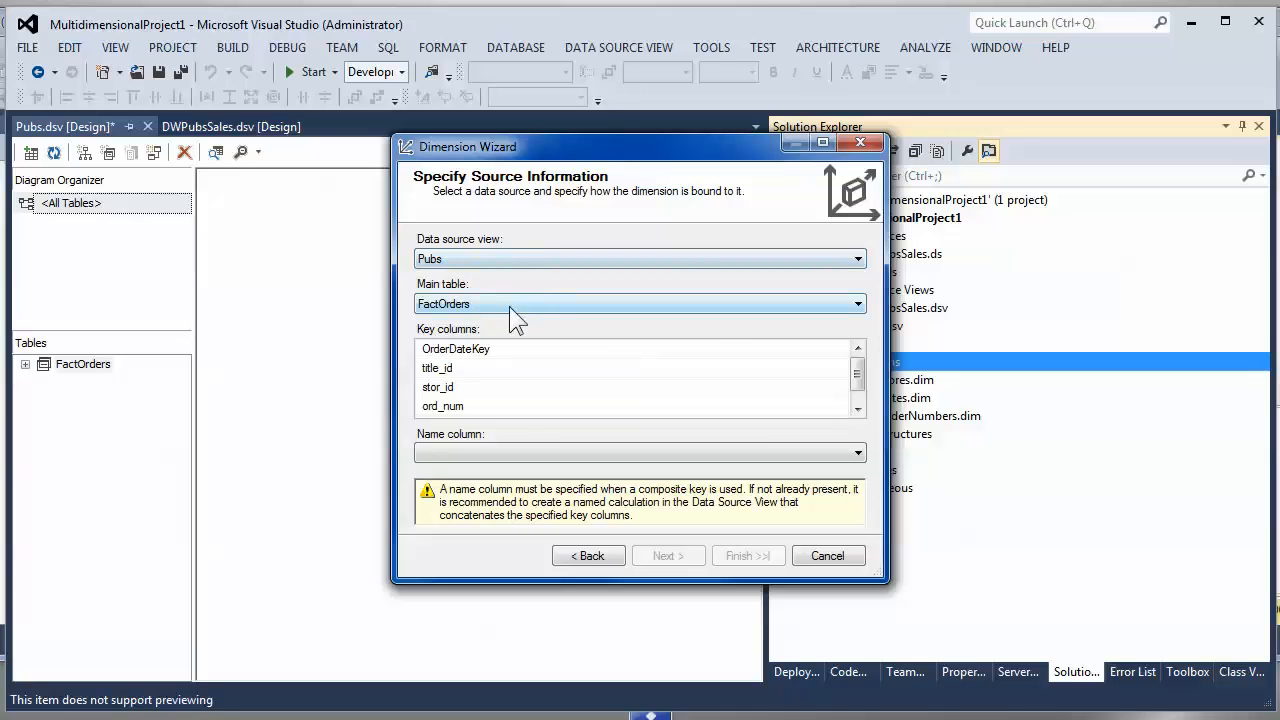
left_click(472, 302)
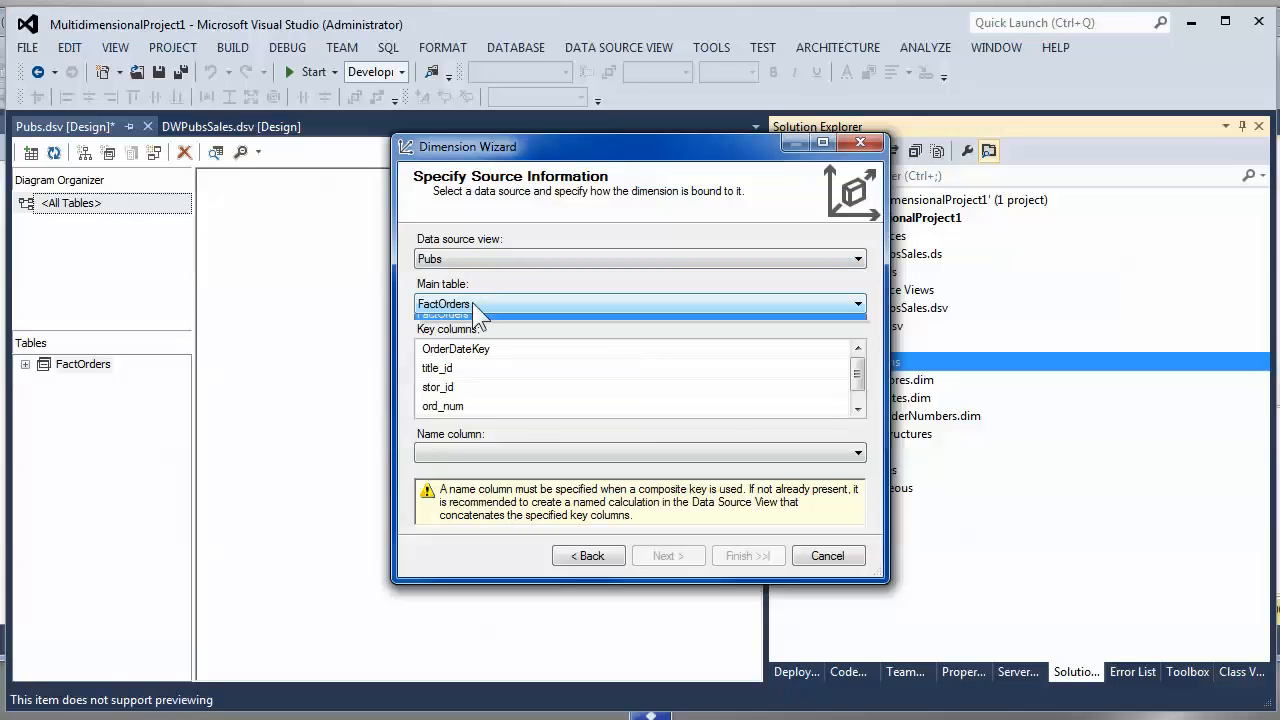
left_click(472, 302)
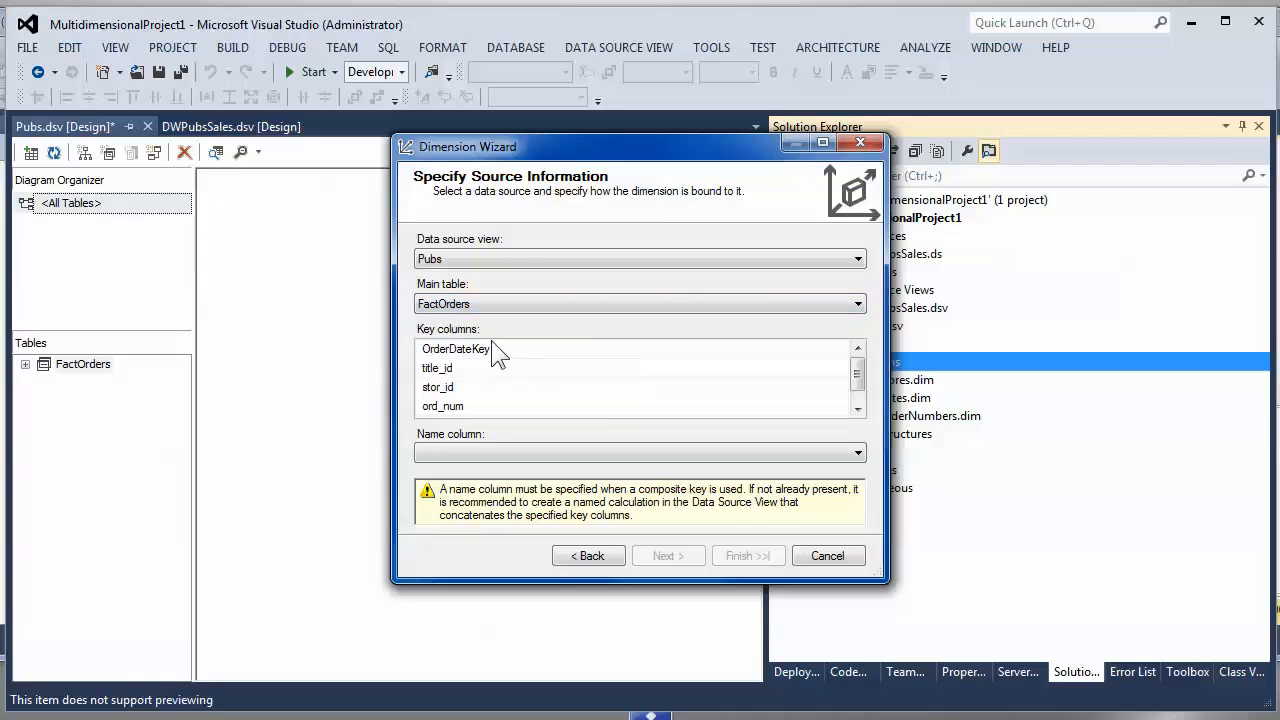
left_click(560, 453)
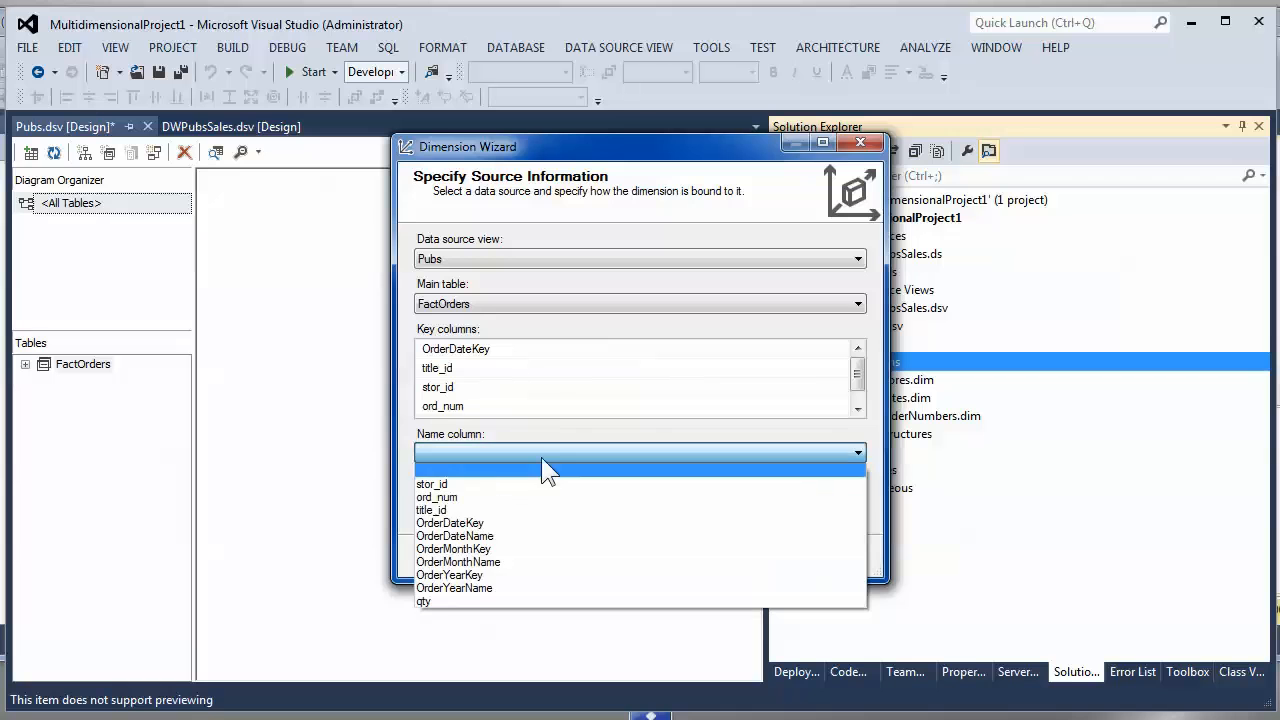
left_click(497, 536)
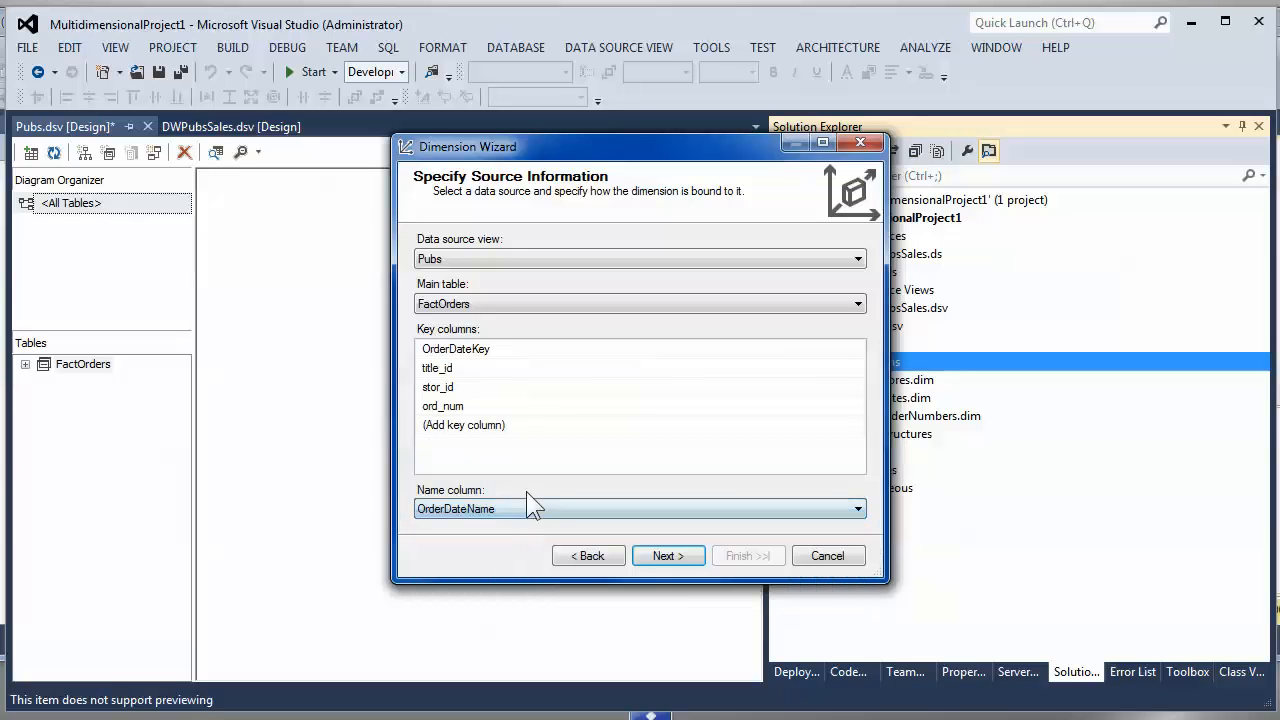
left_click(668, 555)
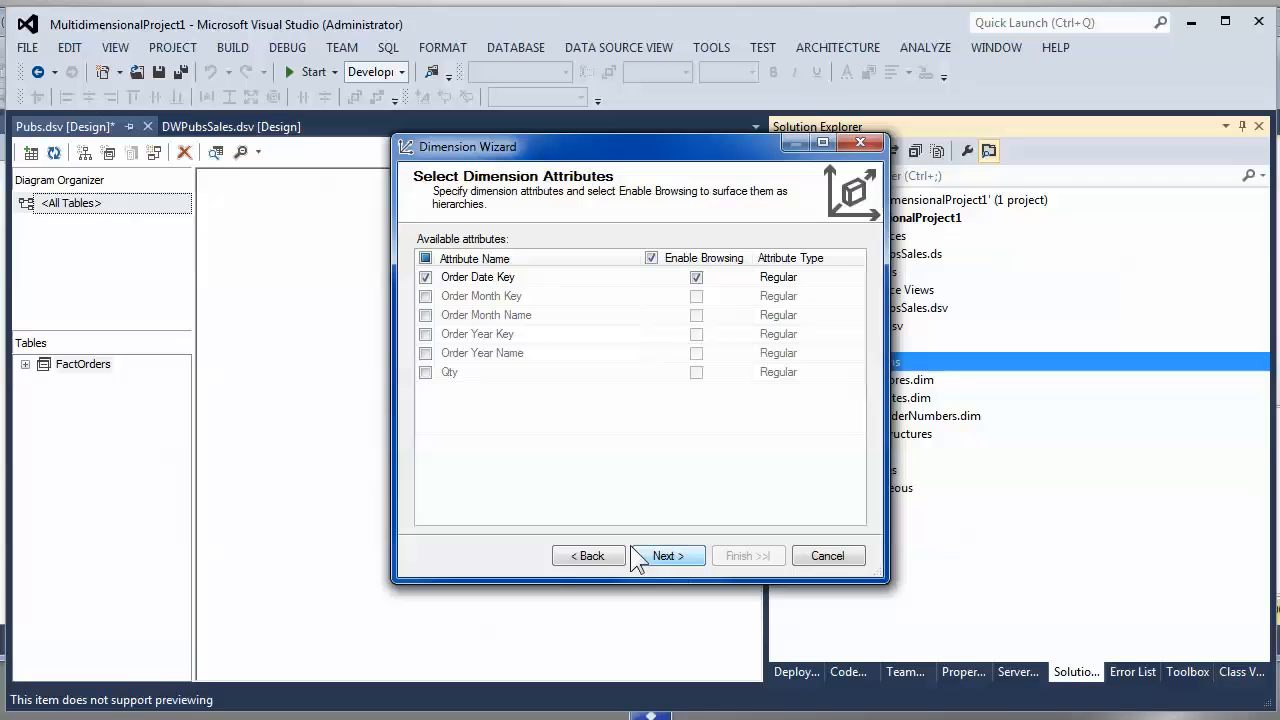
- Include the Order Month Key and Order Year Key attributes and set Order Date Key's attribute type to the calendar type Date
left_click(426, 296)
left_click(426, 334)
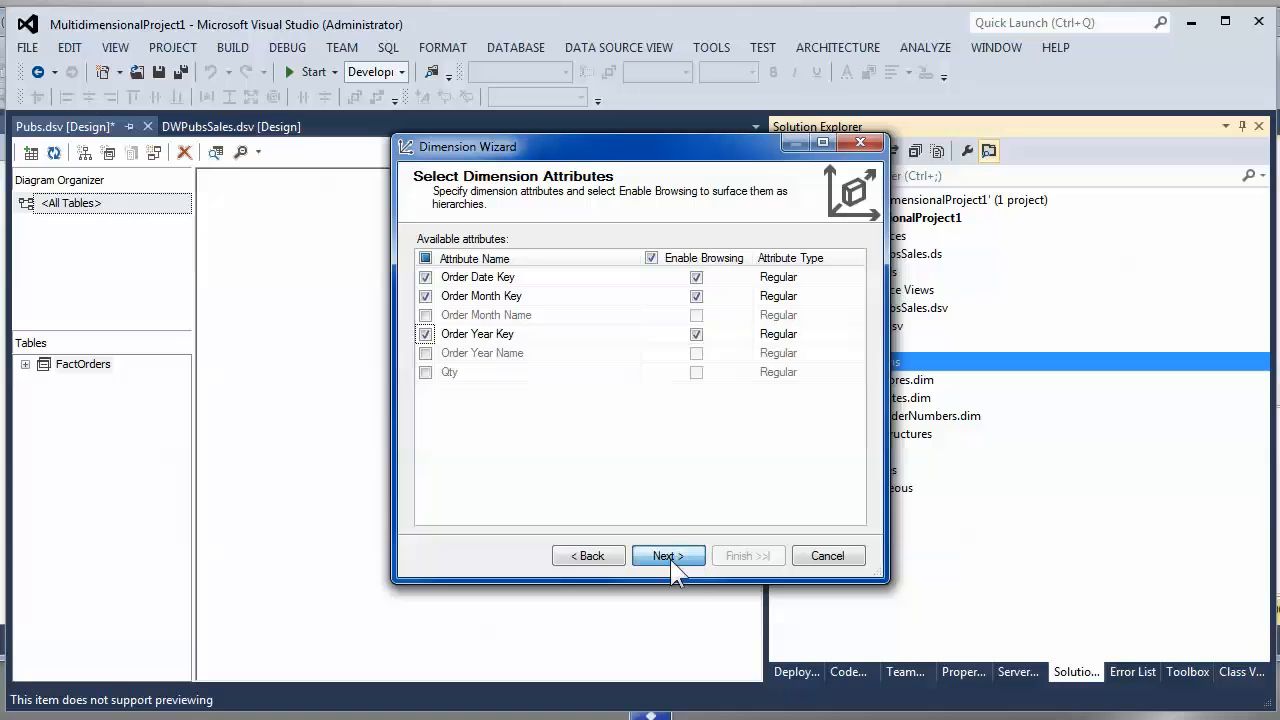
left_click(815, 279)
left_click(855, 278)
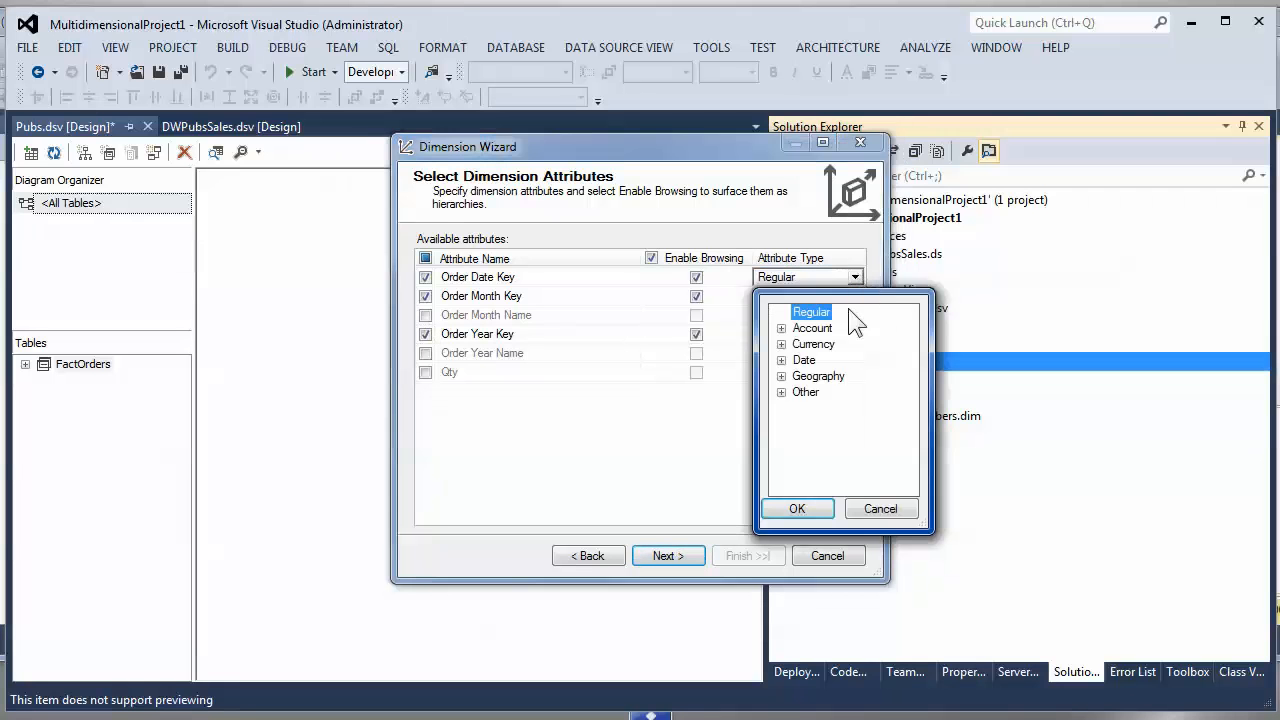
left_click(781, 360)
left_click(800, 376)
left_click(842, 329)
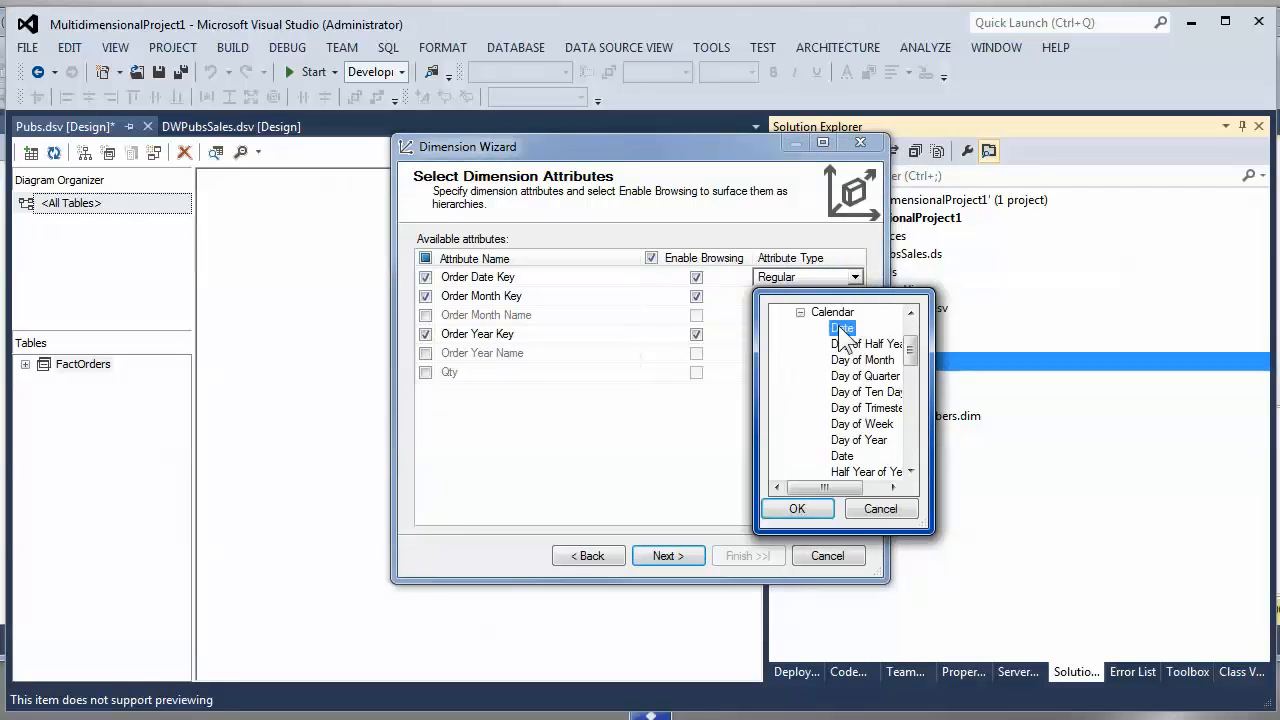
left_click(797, 509)
- Set Order Month Key's attribute type to the calendar type Month
left_click(800, 298)
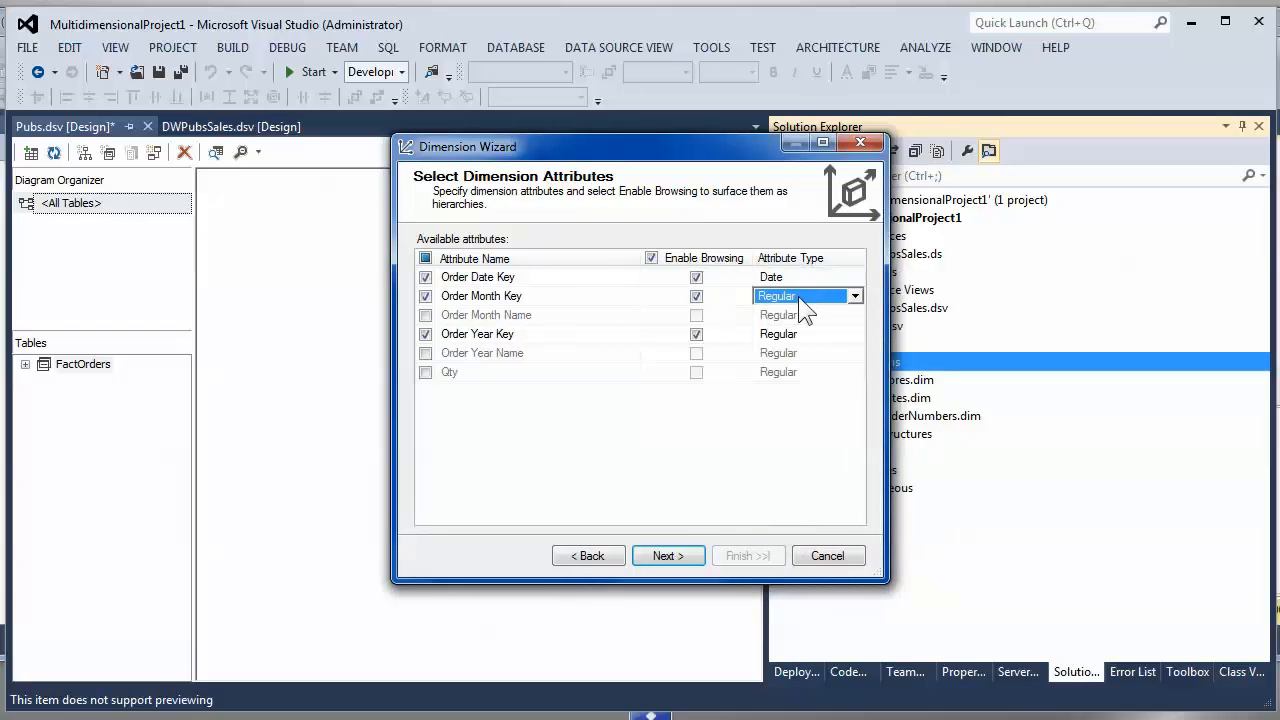
left_click(855, 296)
left_click(779, 380)
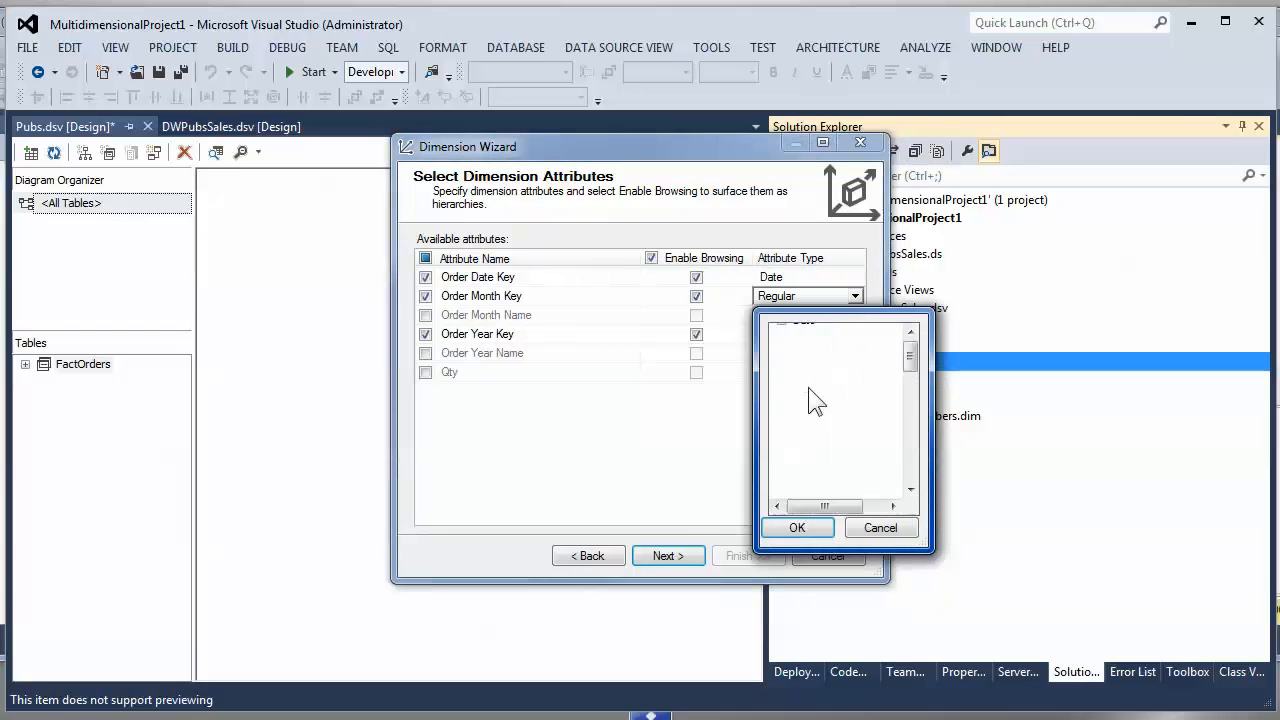
left_click_drag(911, 358, 914, 405)
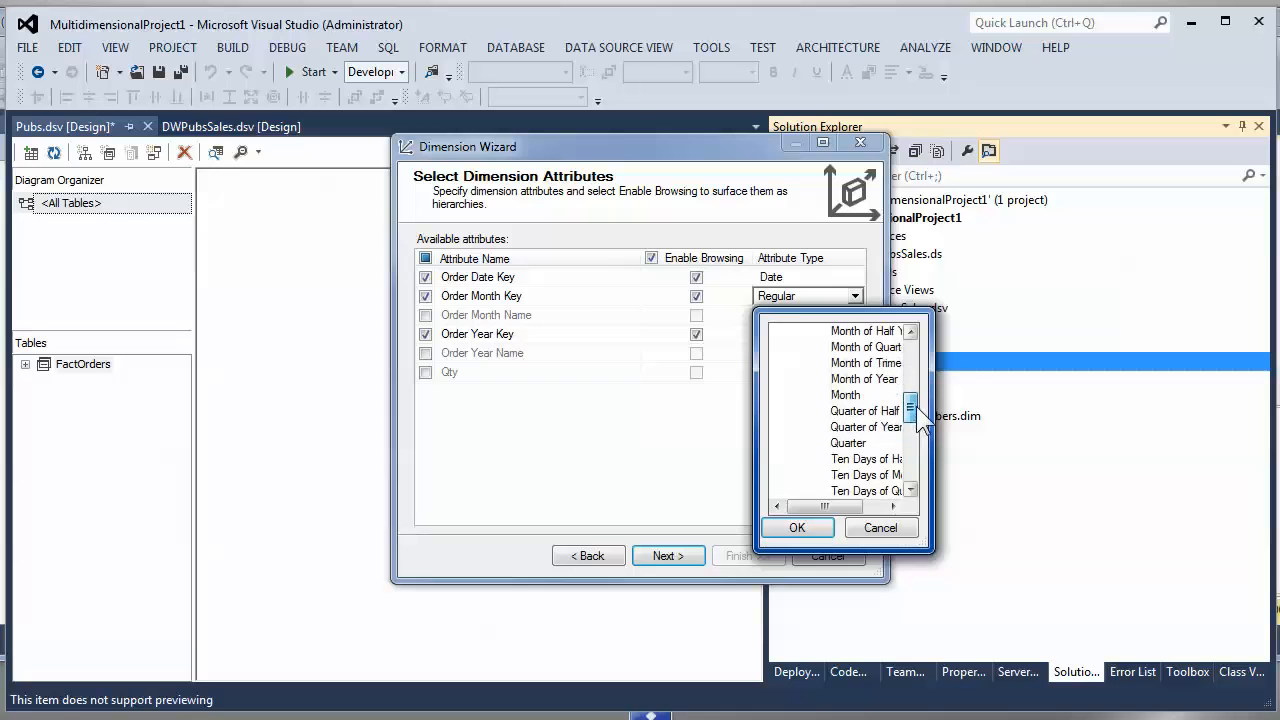
left_click(845, 395)
left_click(797, 527)
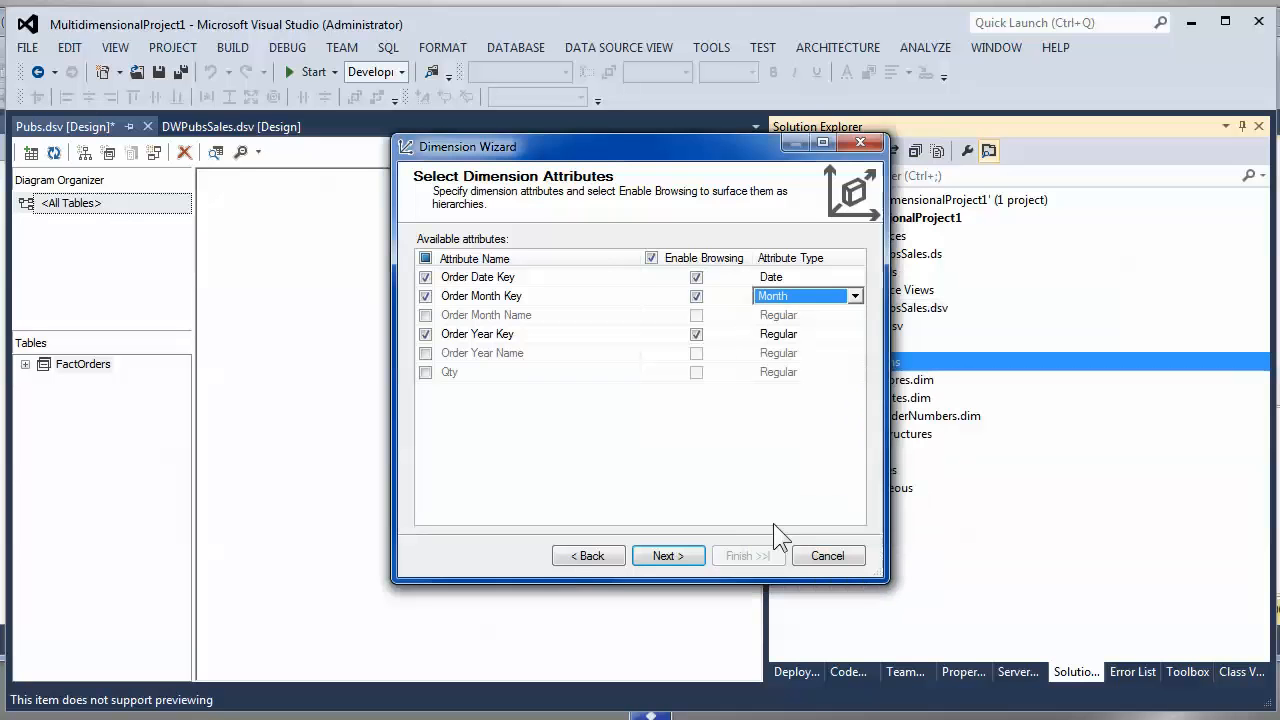
- Set Order Year Key's attribute type to the calendar type Year
left_click(779, 334)
left_click(855, 334)
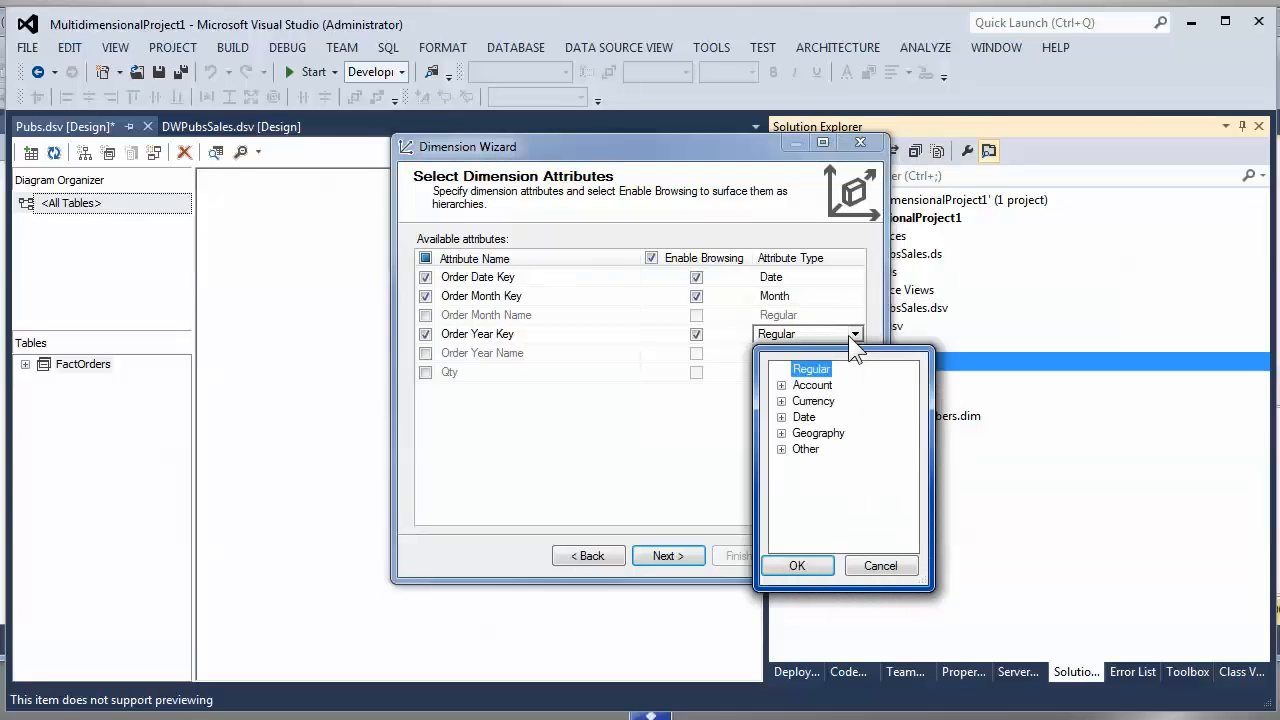
left_click(781, 417)
left_click(800, 433)
left_click_drag(910, 385, 920, 476)
left_click(842, 497)
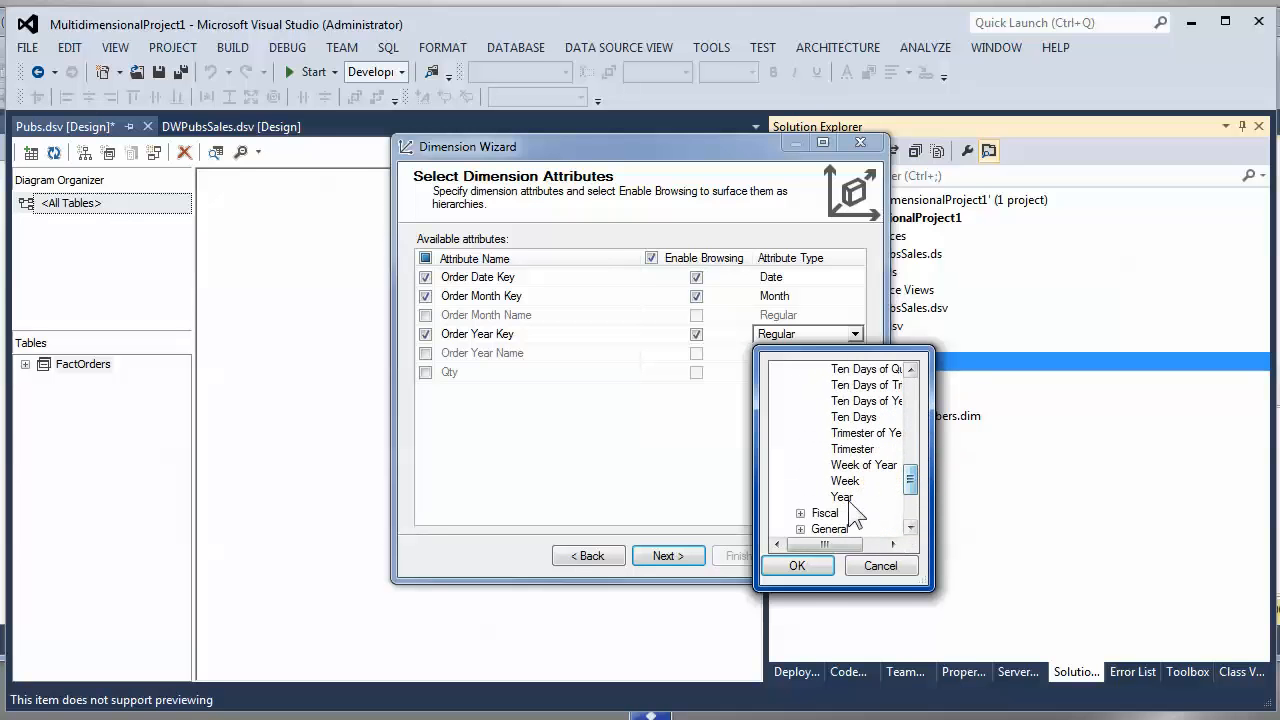
left_click(797, 566)
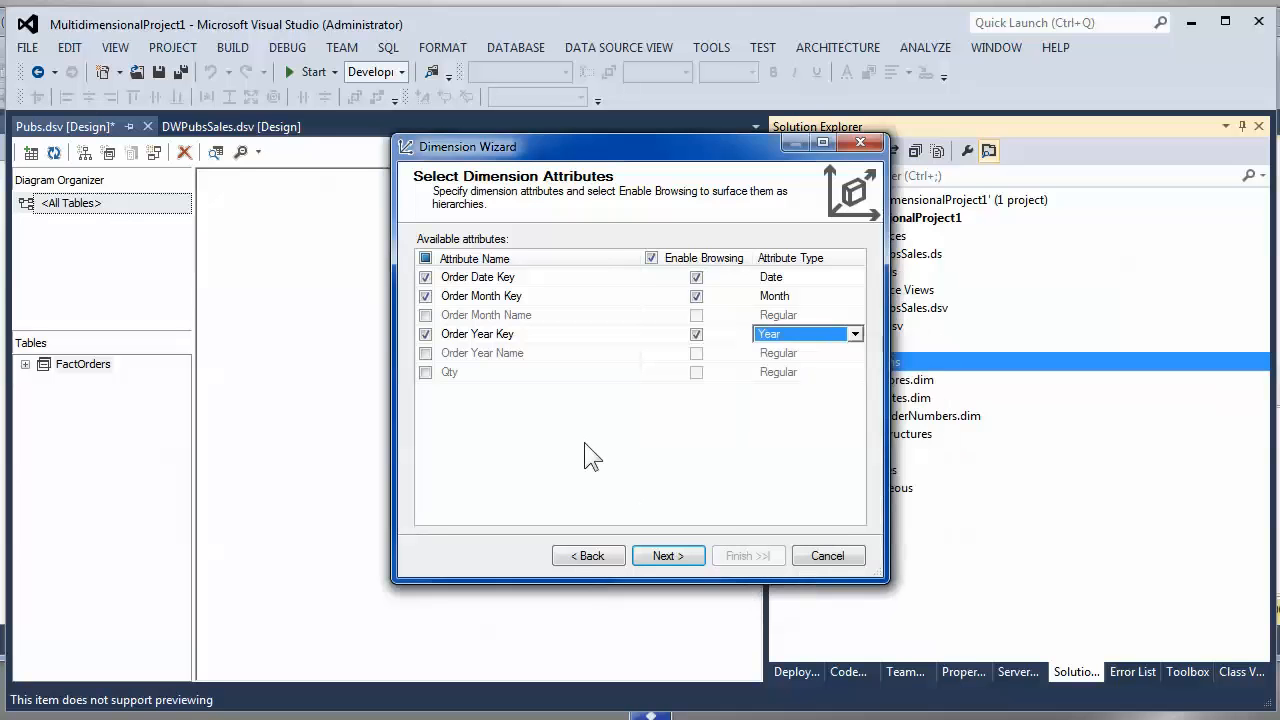
- Name the new dimension DimOrderDates and finish creating it
left_click(672, 556)
left_click_drag(438, 261, 385, 262)
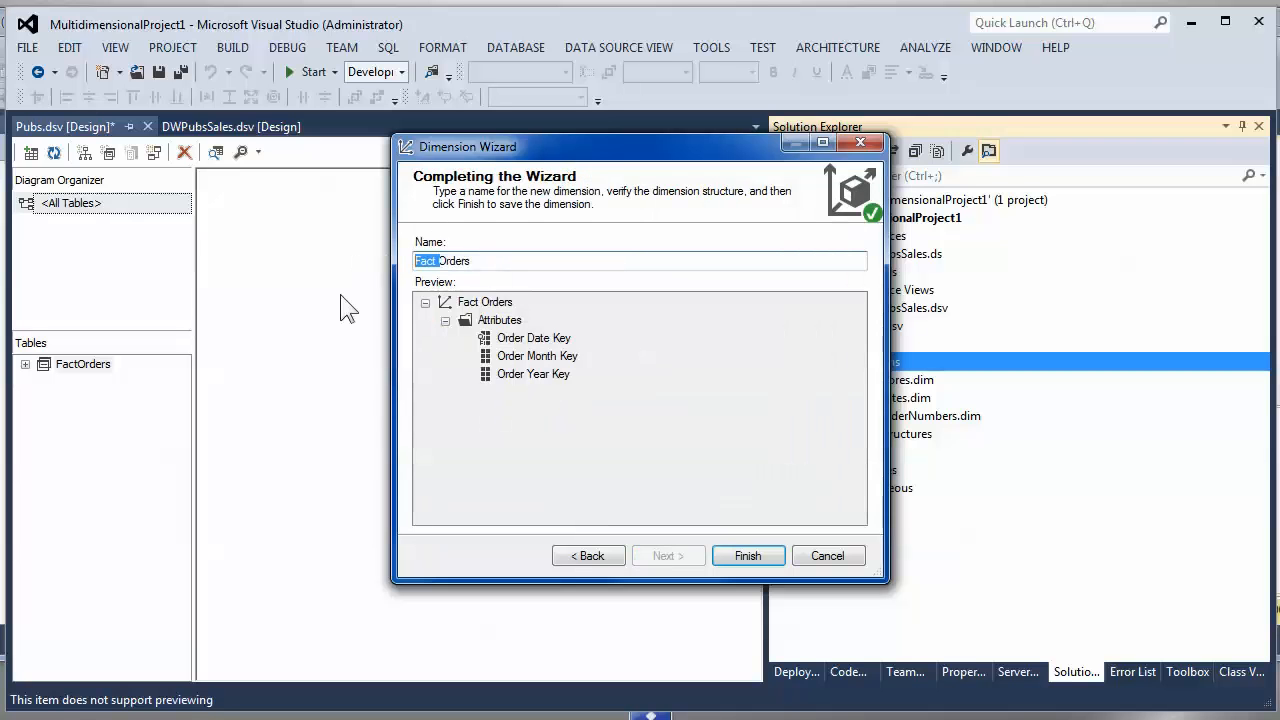
type("DimOrderD")
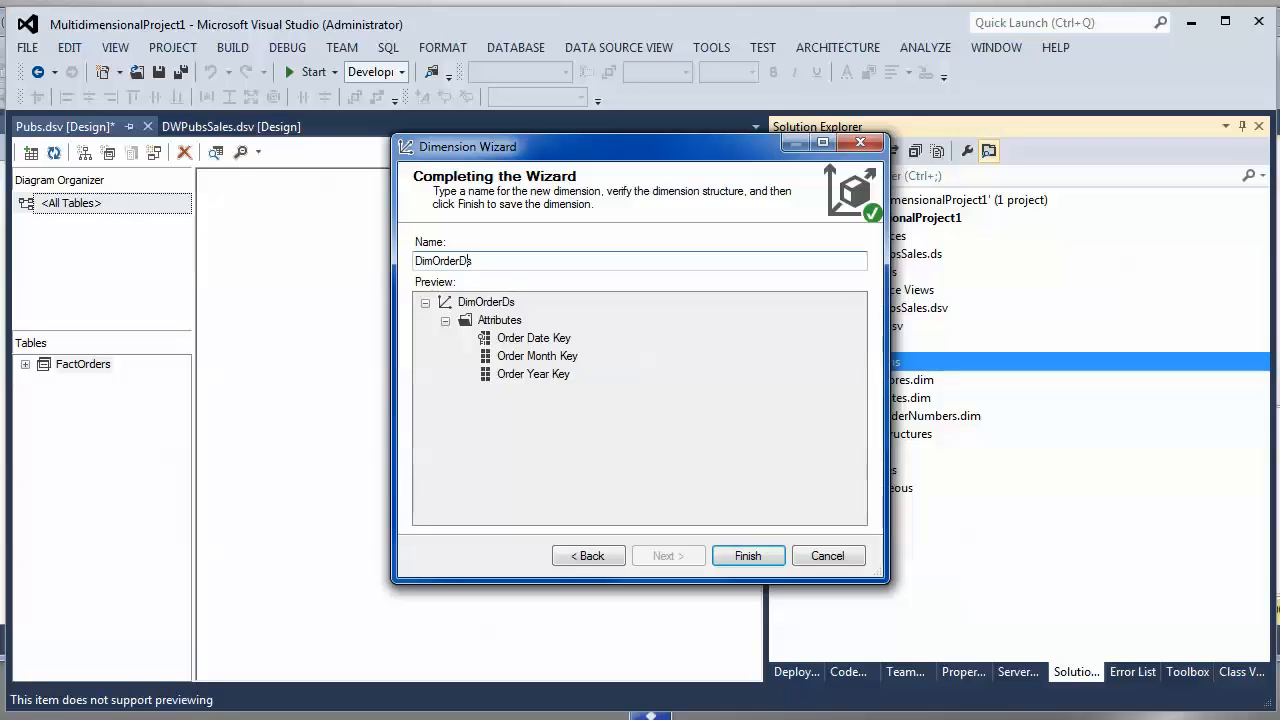
type("ates")
key("Delete")
left_click_drag(681, 158, 570, 141)
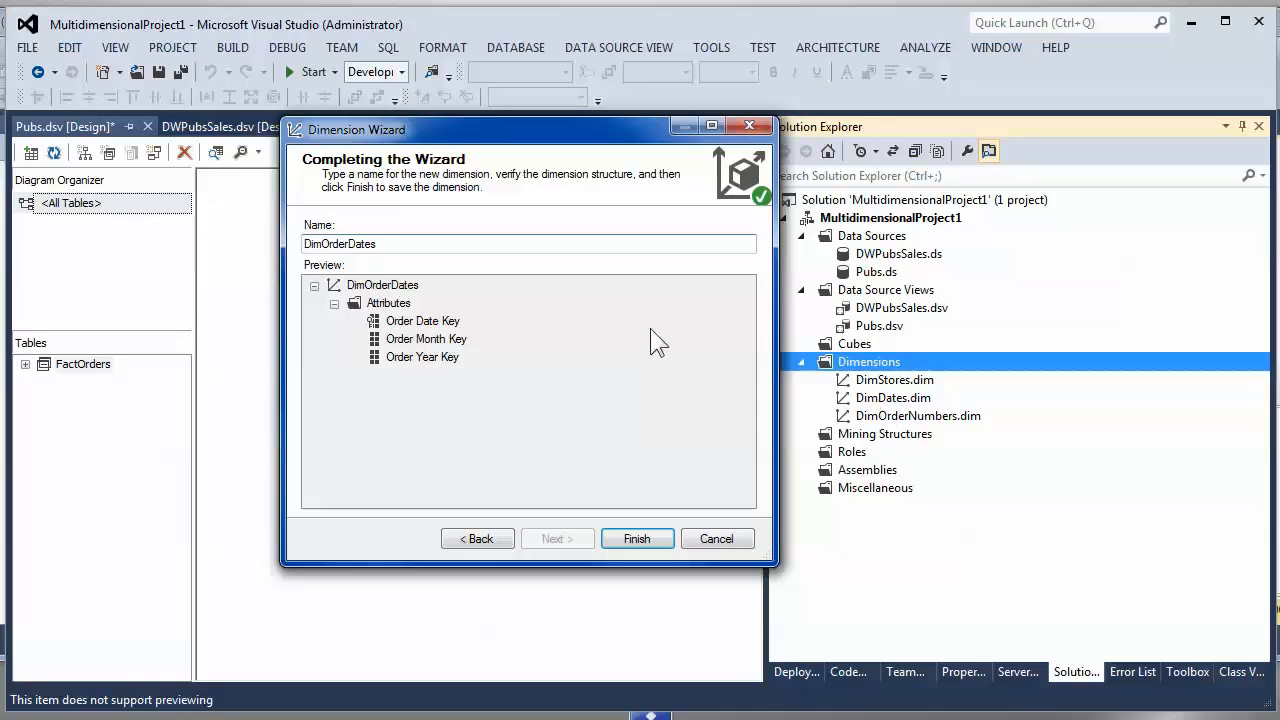
left_click(640, 539)
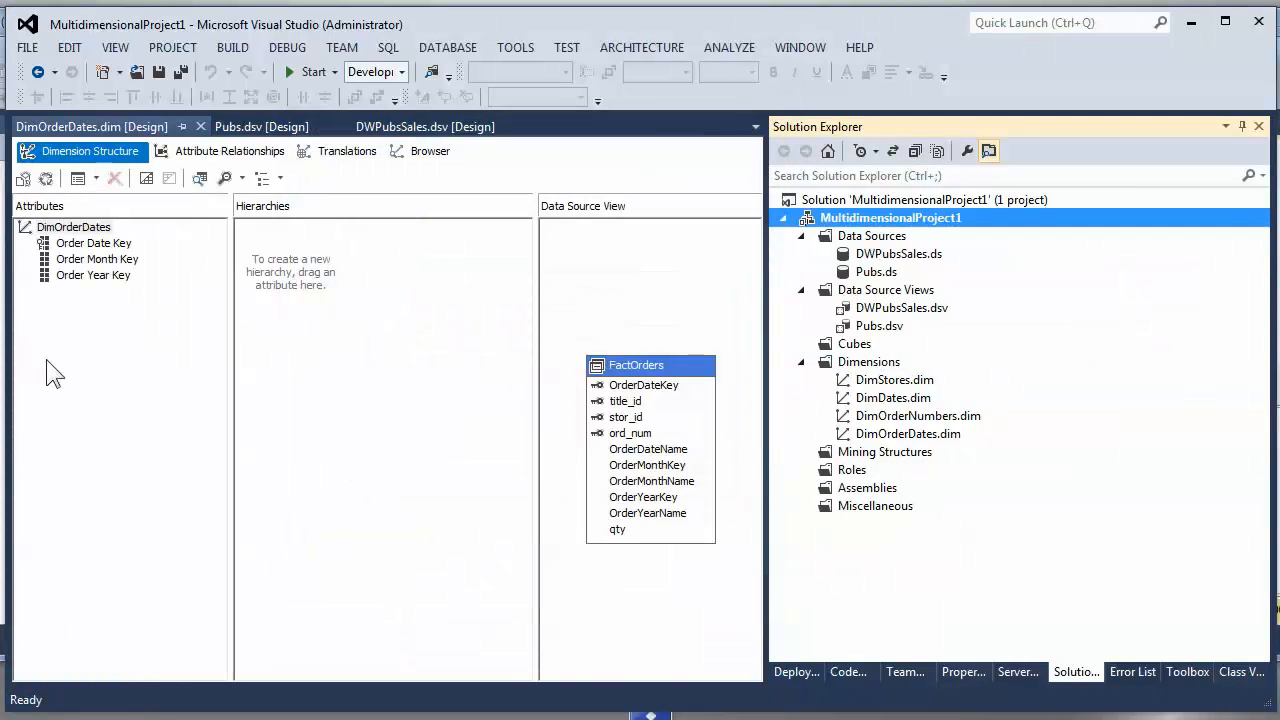
- Bind the Order Month Key attribute's NameColumn property to the OrderMonthName column of FactOrders
left_click(90, 259)
right_click(90, 258)
left_click(87, 258)
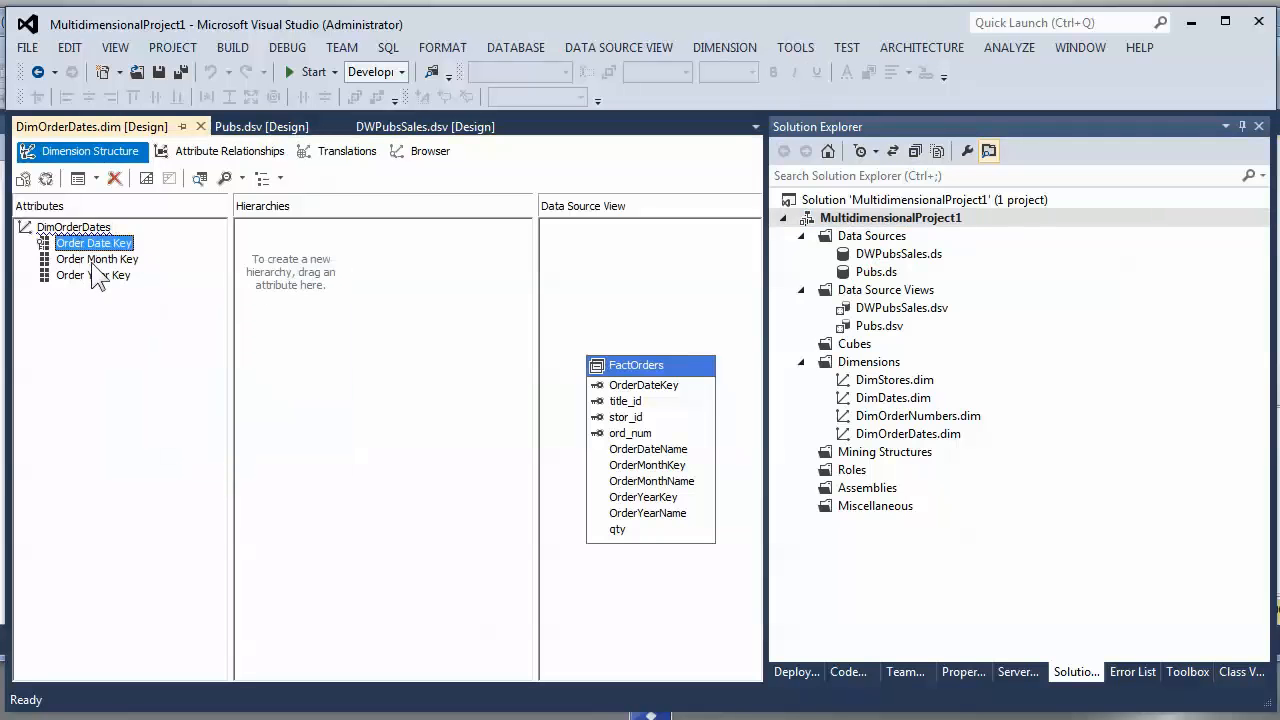
right_click(89, 258)
left_click(194, 463)
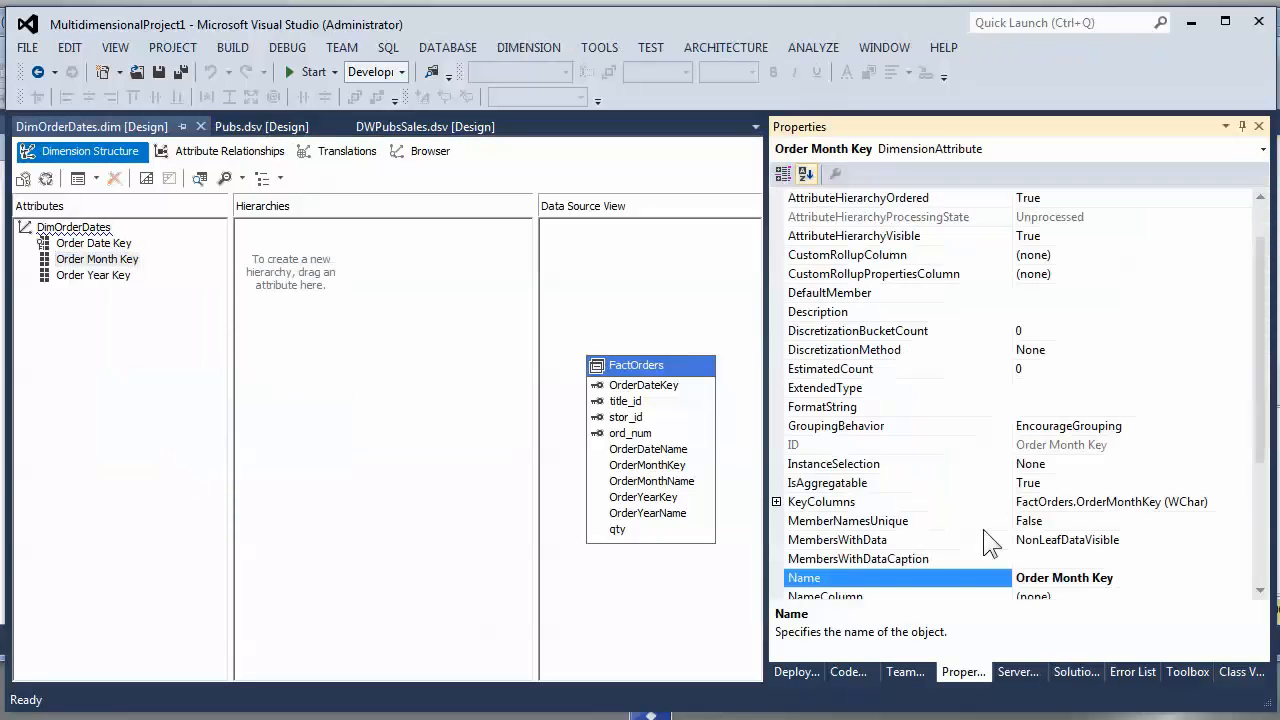
scroll(1230, 440, "down", 2)
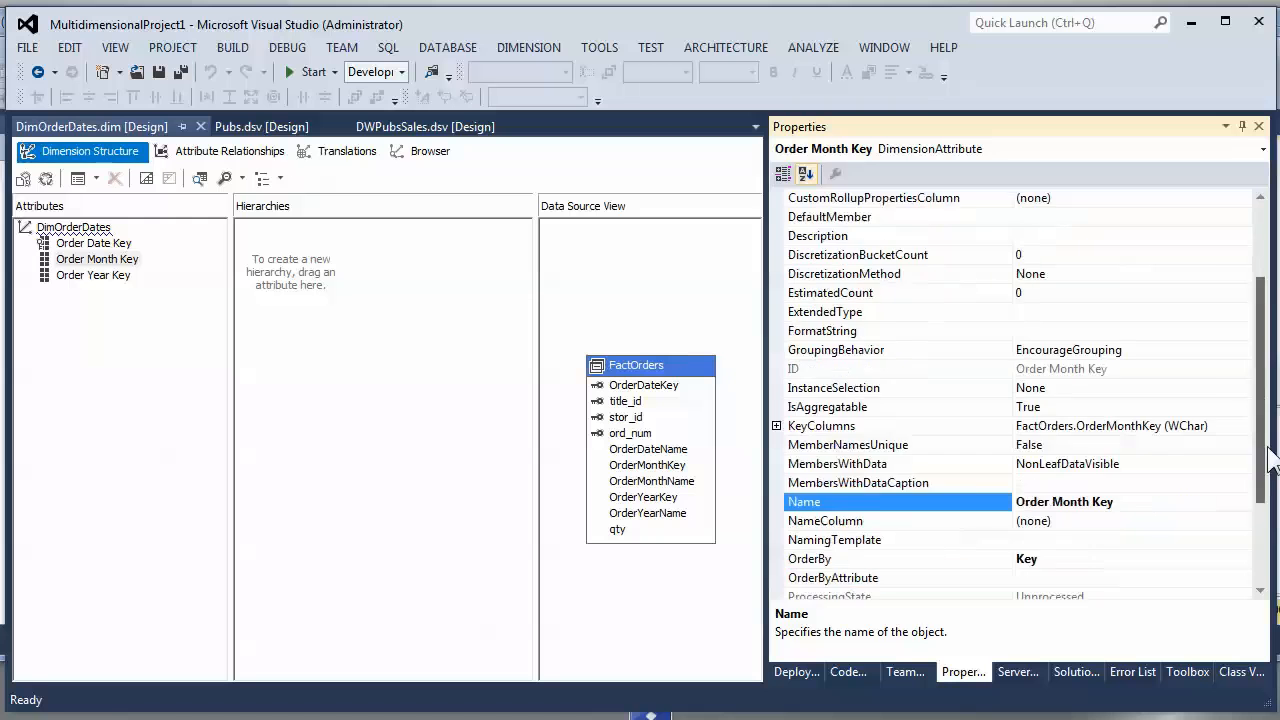
left_click(1183, 483)
left_click(1242, 485)
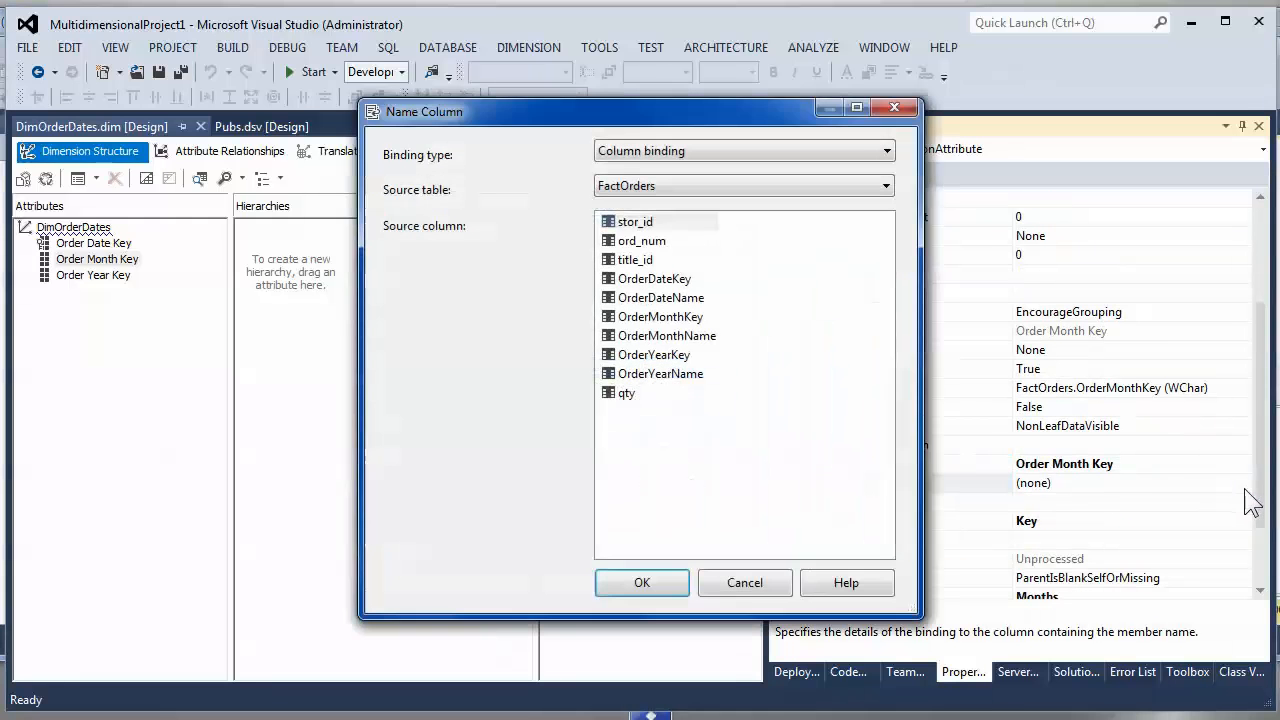
left_click(660, 338)
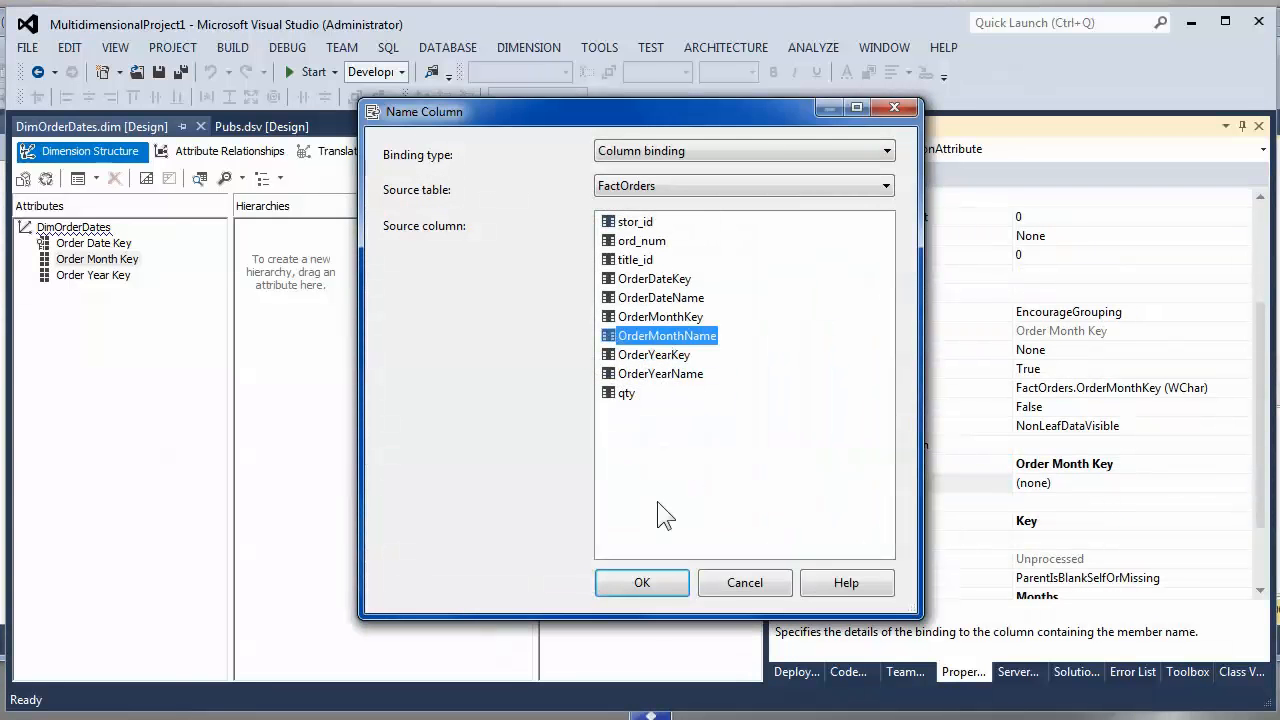
left_click(636, 584)
- Bind the Order Year Key attribute's NameColumn property to the OrderYearName column of FactOrders
left_click(88, 276)
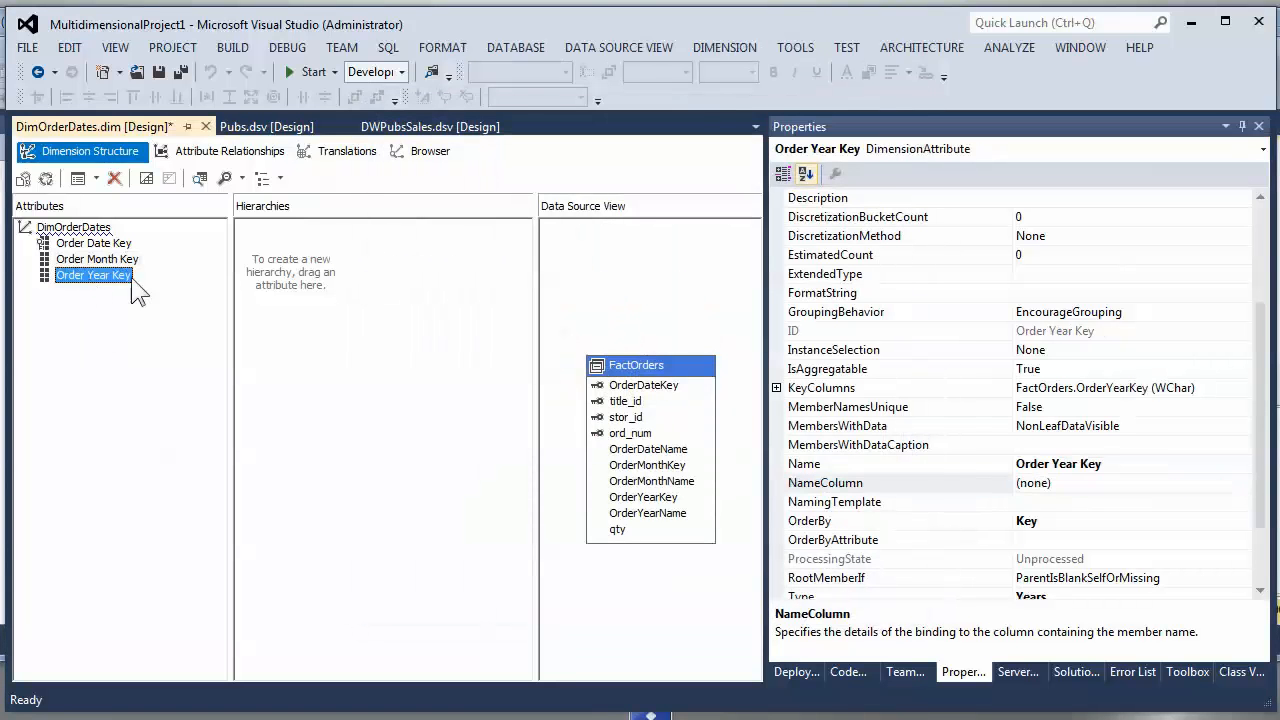
left_click(1165, 486)
left_click(1243, 485)
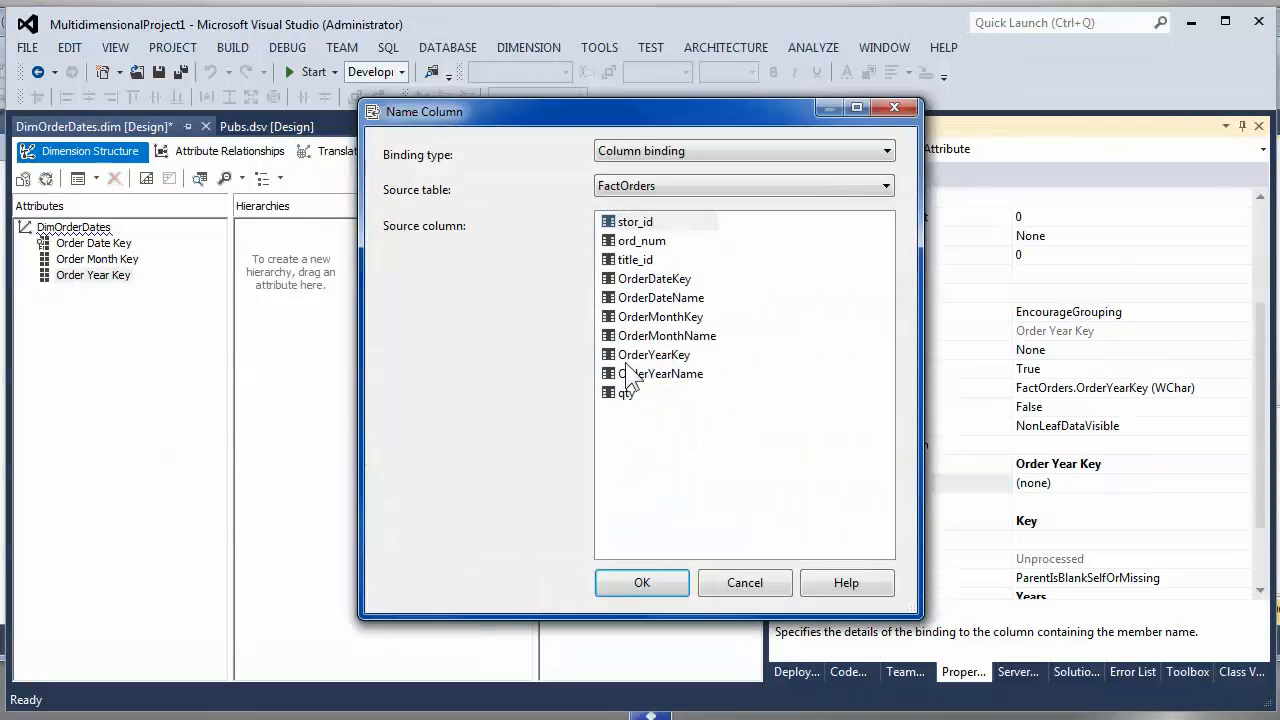
left_click(668, 375)
left_click(656, 583)
- Rename the Order Date Key attribute to OrderDate
left_click(112, 245)
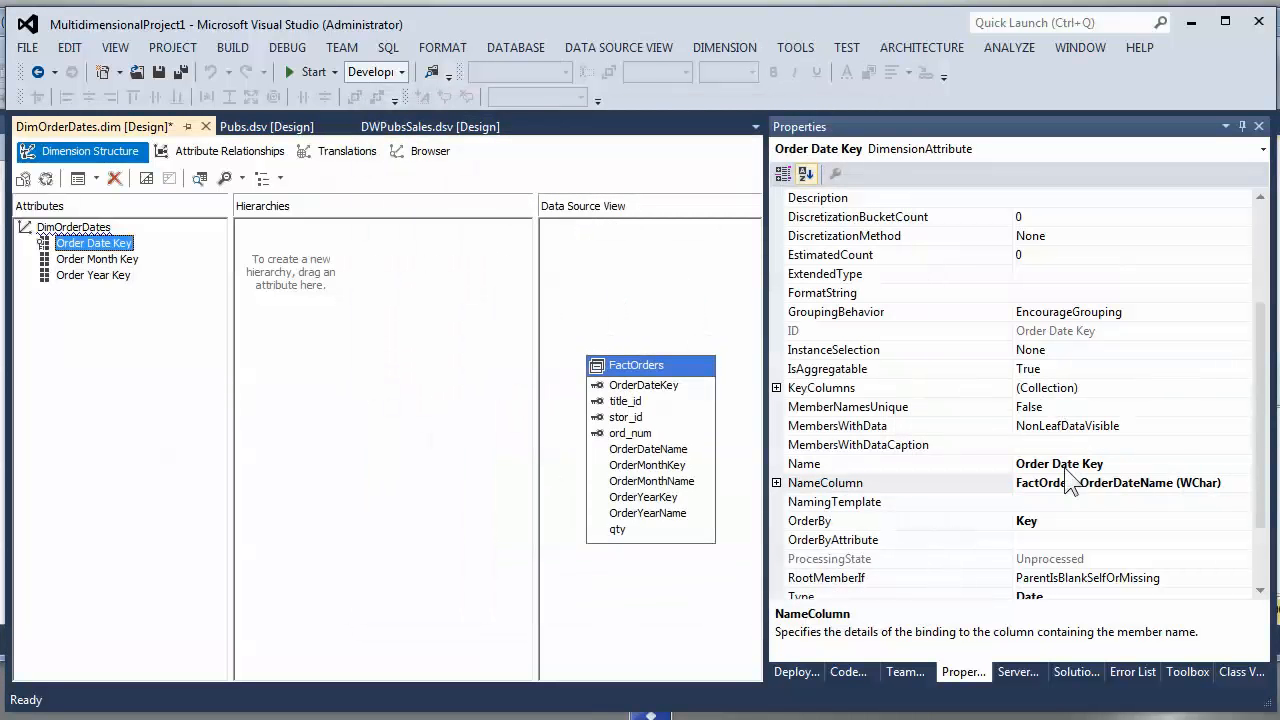
left_click(1045, 464)
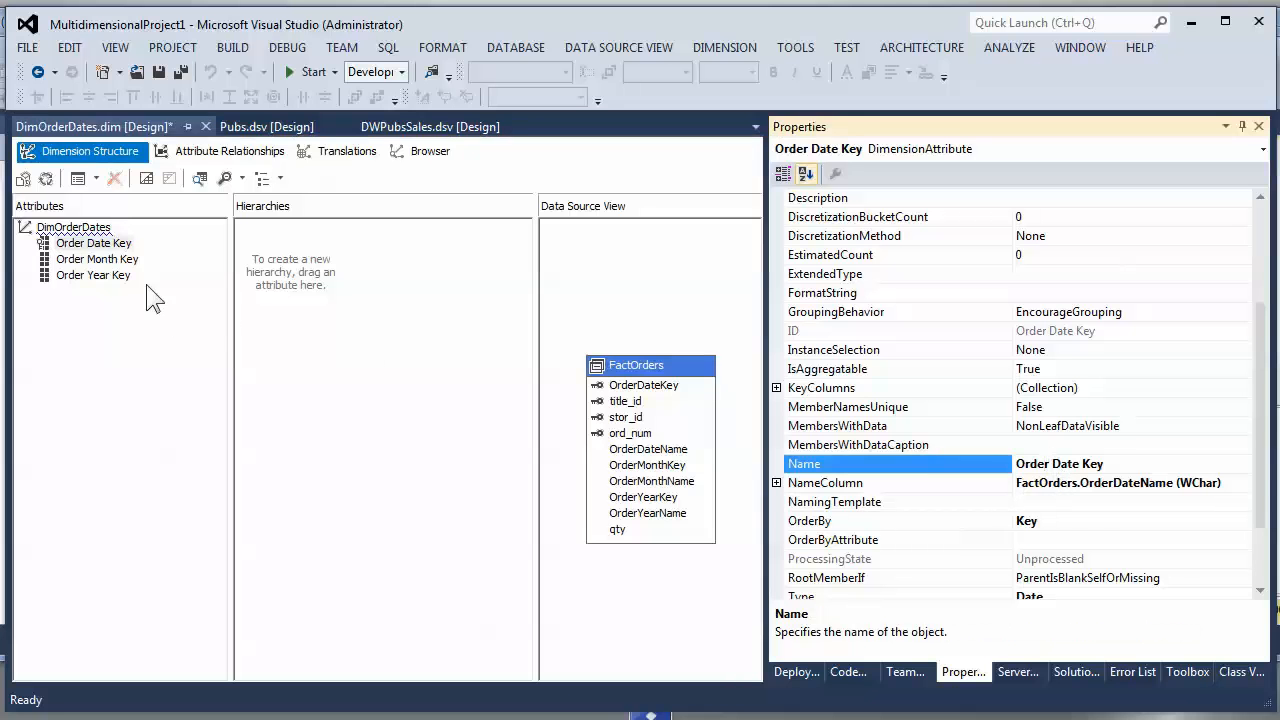
left_click(88, 245)
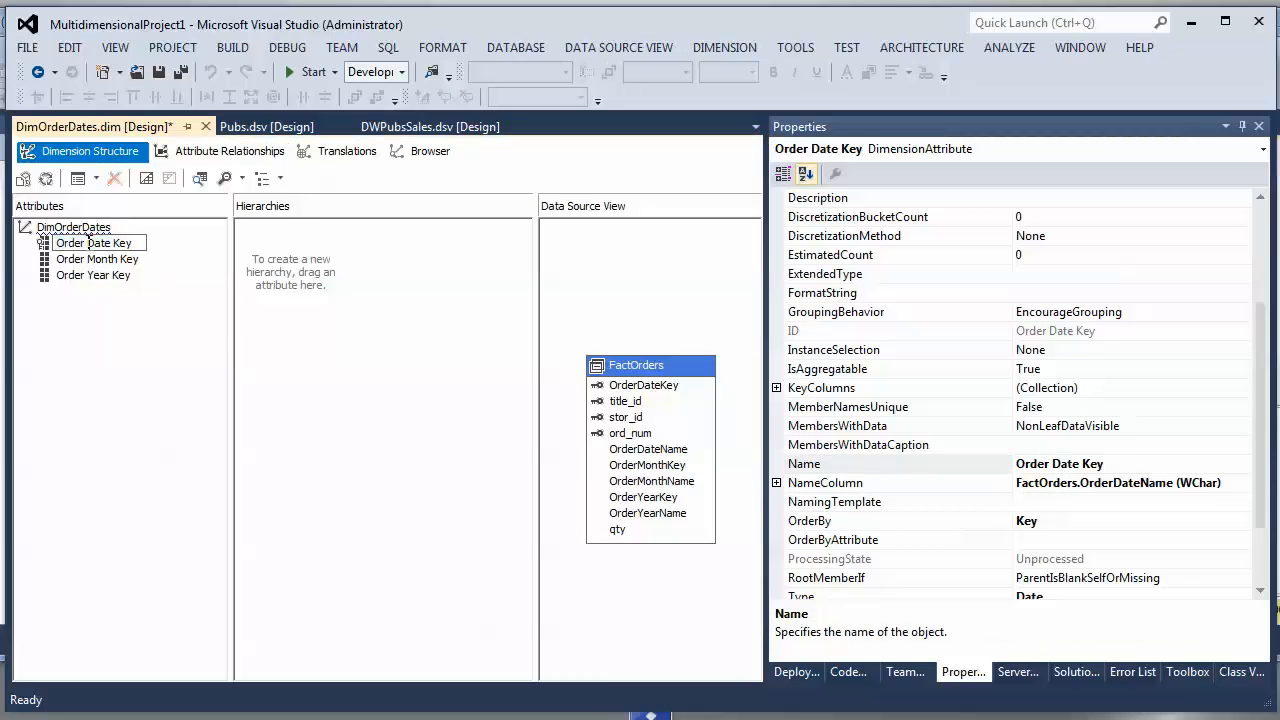
key("Delete")
left_click_drag(109, 245, 155, 258)
key("Delete")
- Rename the Order Month Key attribute to OrderMonth
left_click(90, 260)
left_click(92, 261)
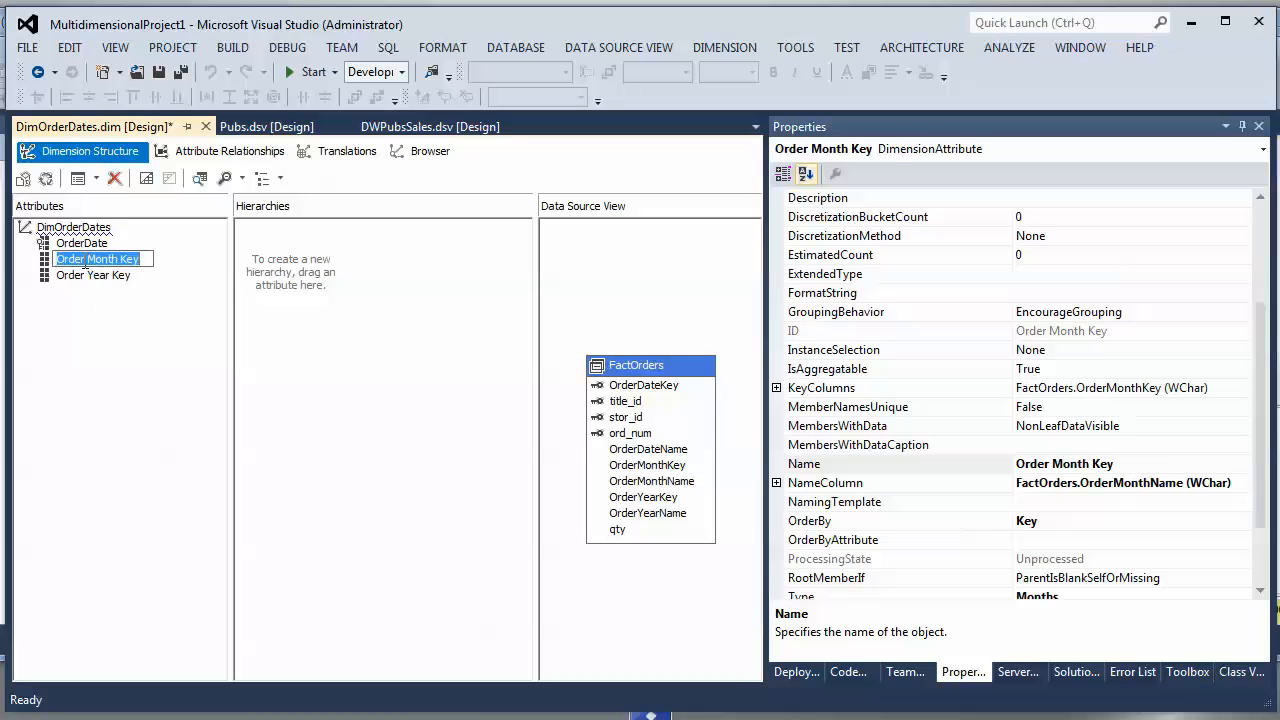
left_click(86, 259)
key("Delete")
left_click_drag(115, 262, 164, 268)
key("Delete")
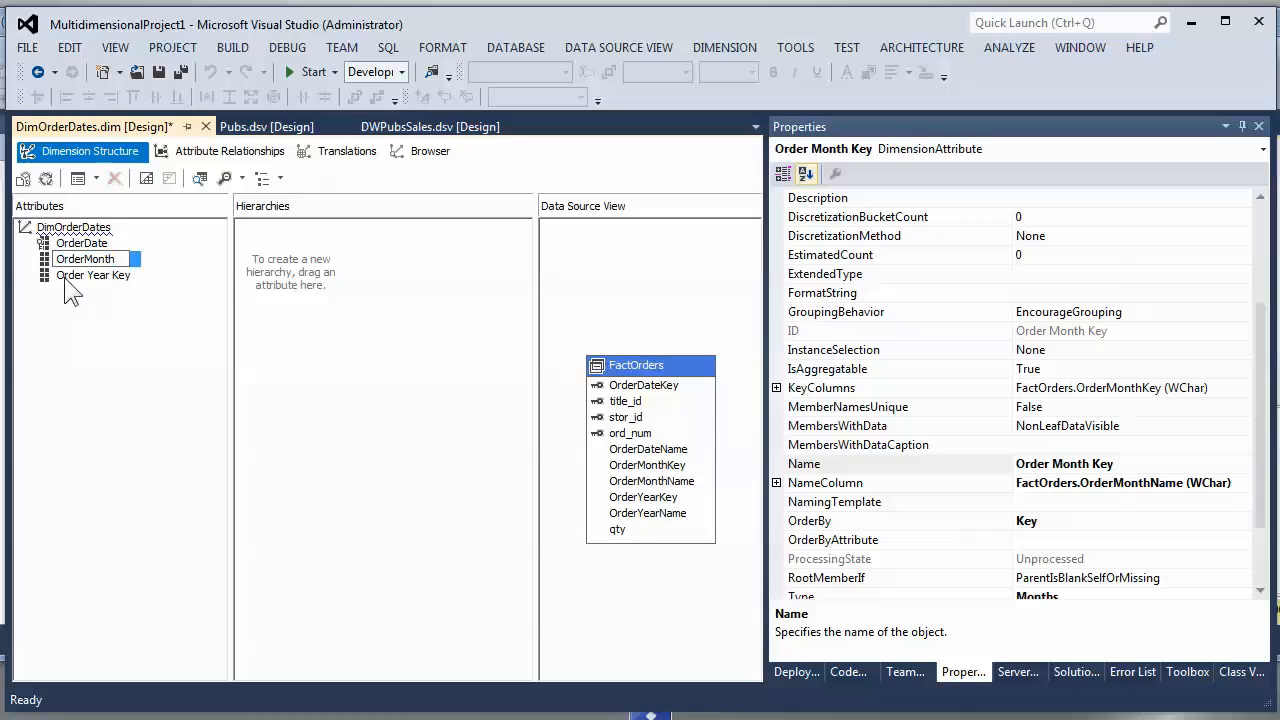
- Rename the Order Year Key attribute to OrderYear
left_click(88, 277)
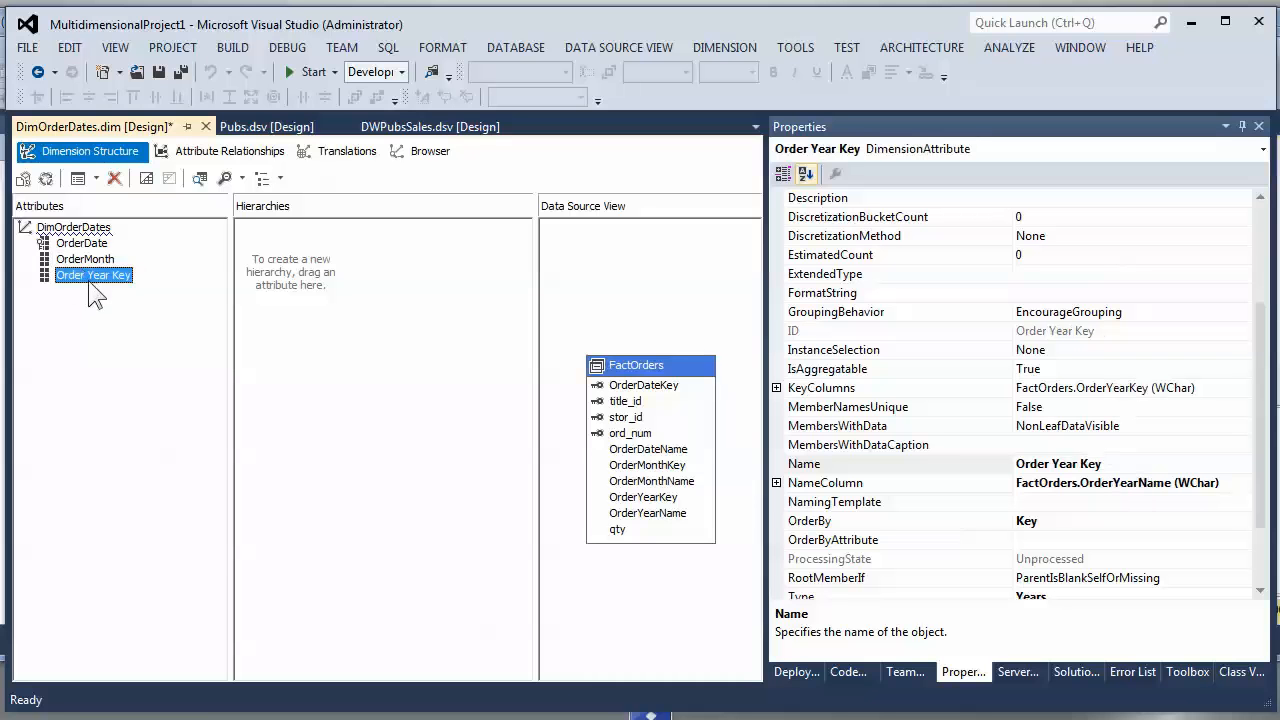
key("Delete")
key("Delete")
key("Delete")
key("Delete")
key("Delete")
left_click(65, 324)
- Create a hierarchy in DimOrderDates with the levels OrderYear, OrderMonth and OrderDate, in that order
left_click_drag(68, 276, 272, 248)
left_click_drag(113, 264, 303, 288)
left_click_drag(82, 243, 288, 300)
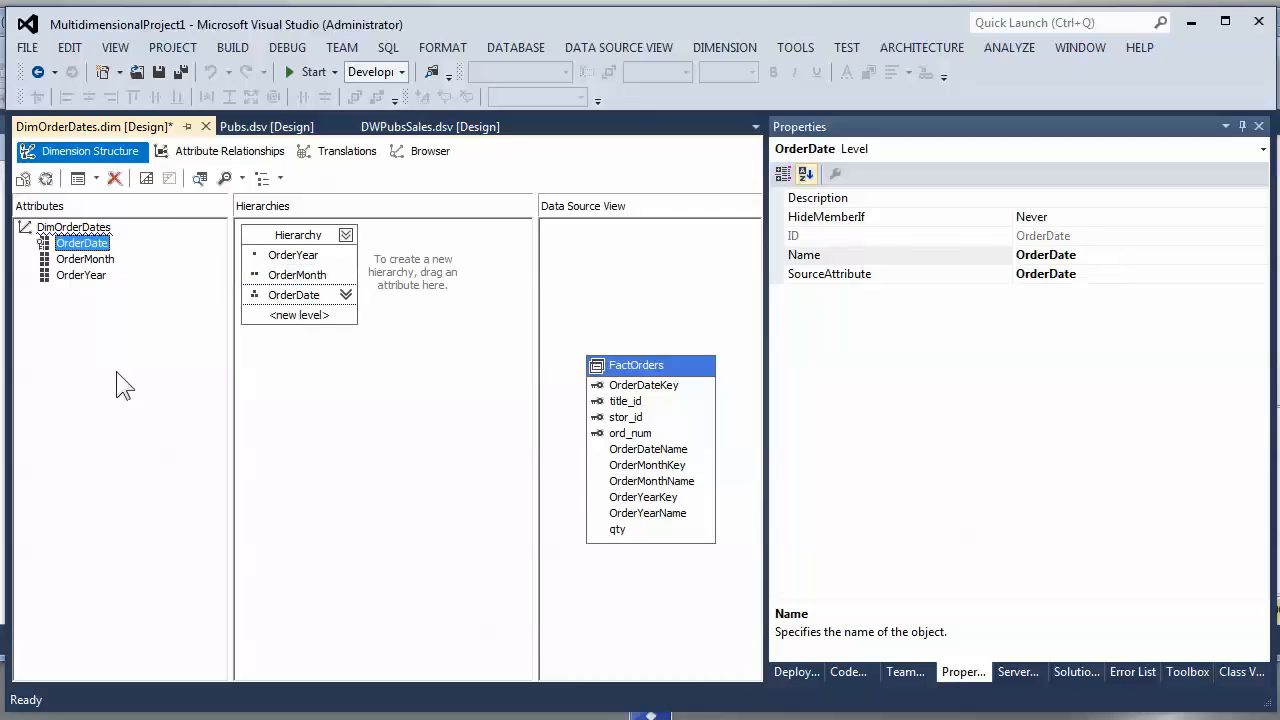
- Delete both existing attribute relationships, from OrderDate to OrderMonth and from OrderDate to OrderYear
left_click(206, 150)
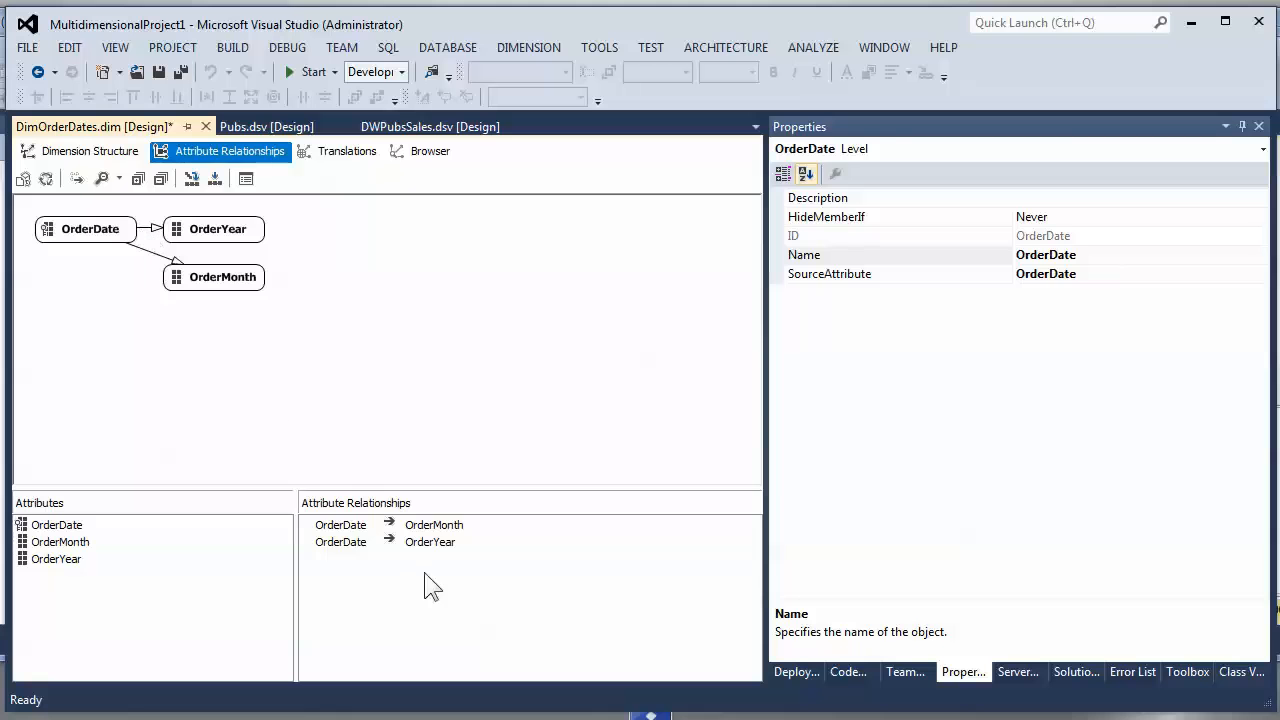
left_click_drag(514, 578, 300, 515)
key("Delete")
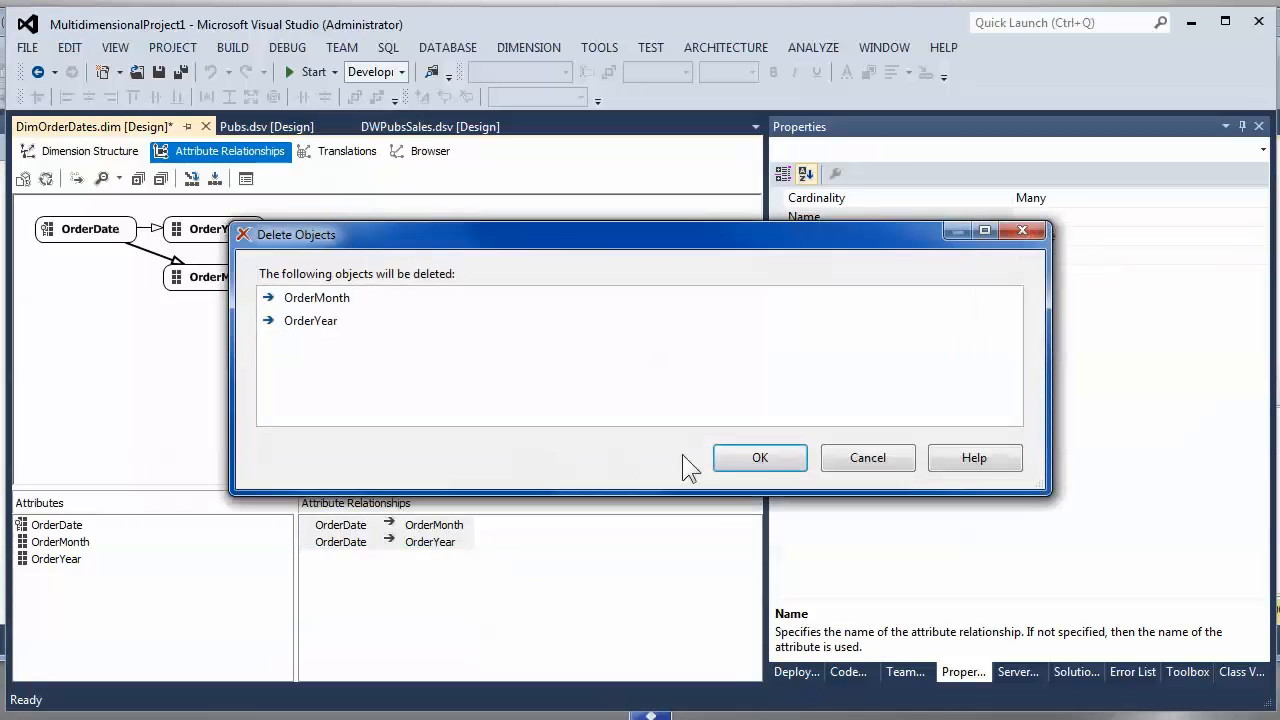
left_click(760, 457)
- Create an attribute relationship from OrderDate to OrderMonth, keeping the Flexible relationship type
left_click(82, 232)
right_click(100, 233)
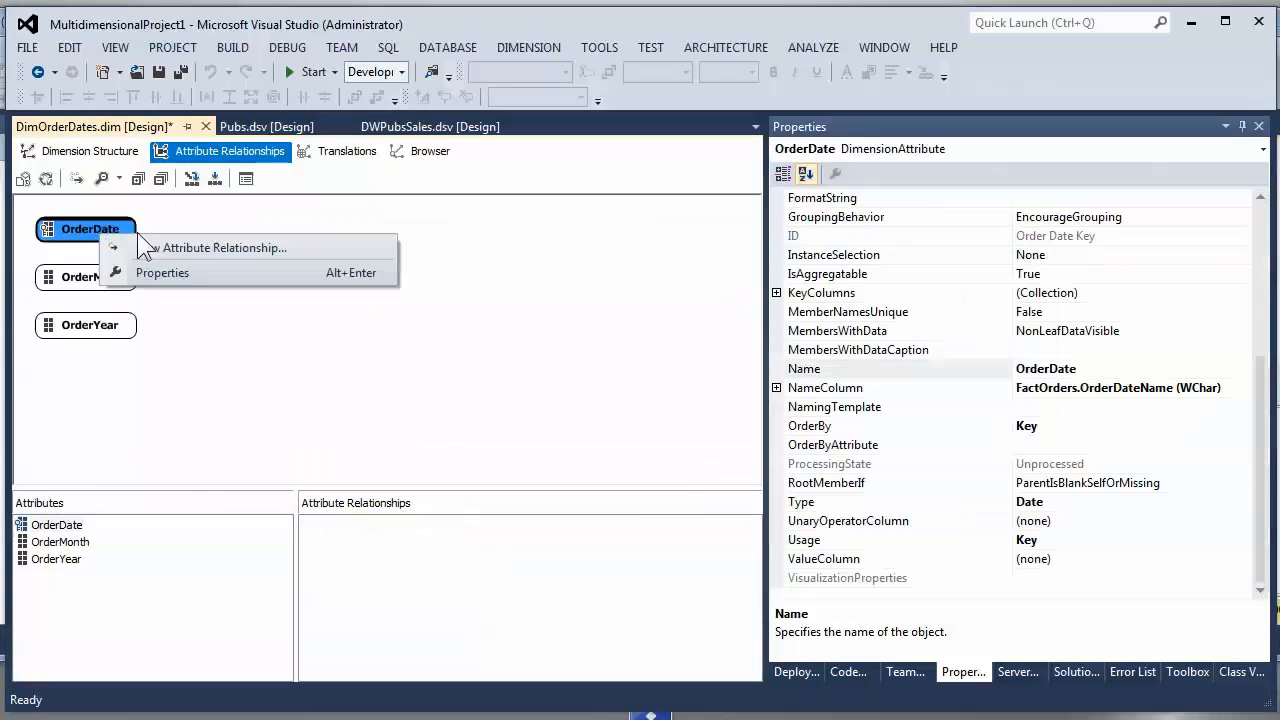
left_click(206, 249)
left_click(766, 266)
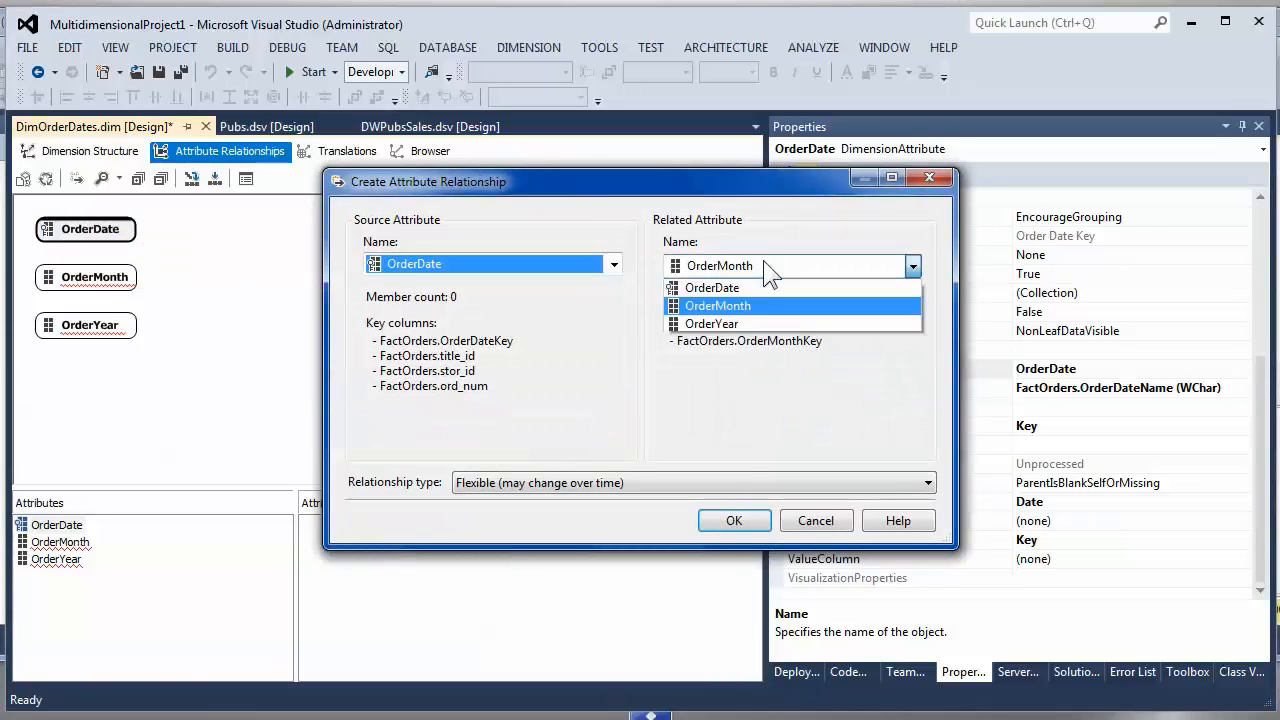
left_click(735, 523)
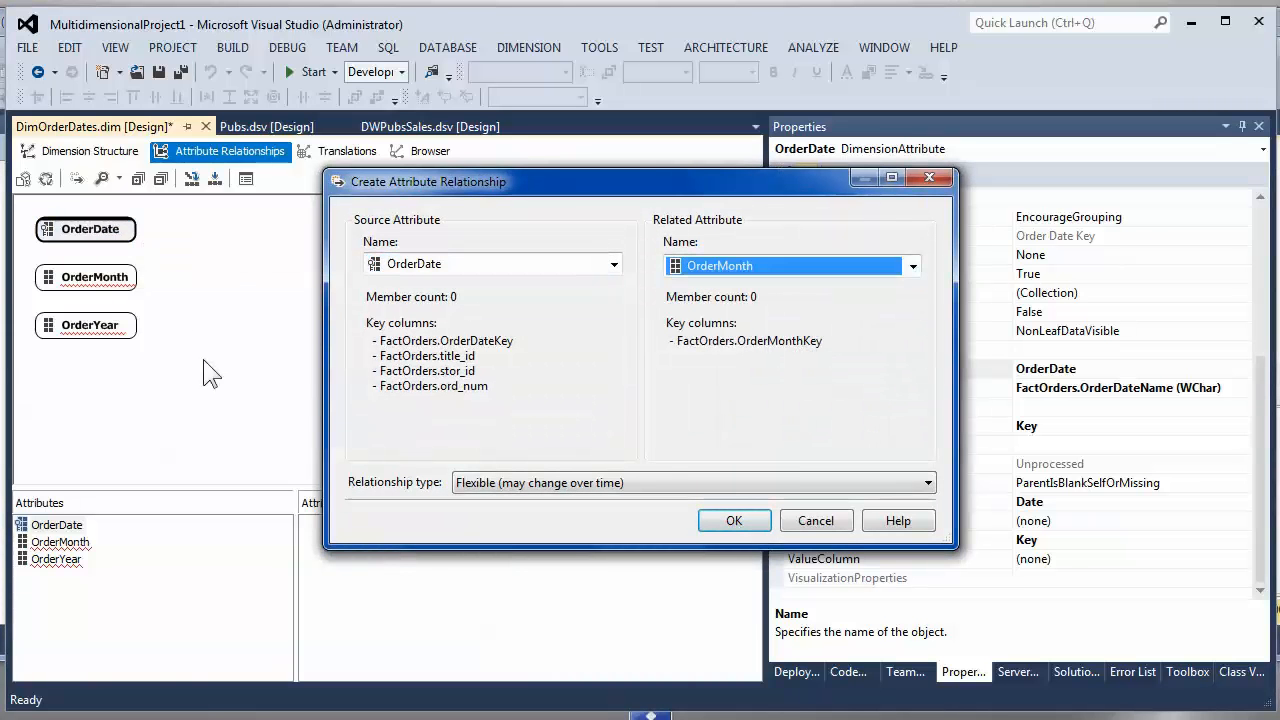
left_click(726, 521)
- Create an attribute relationship from OrderMonth to OrderYear, keeping the Flexible relationship type
right_click(250, 250)
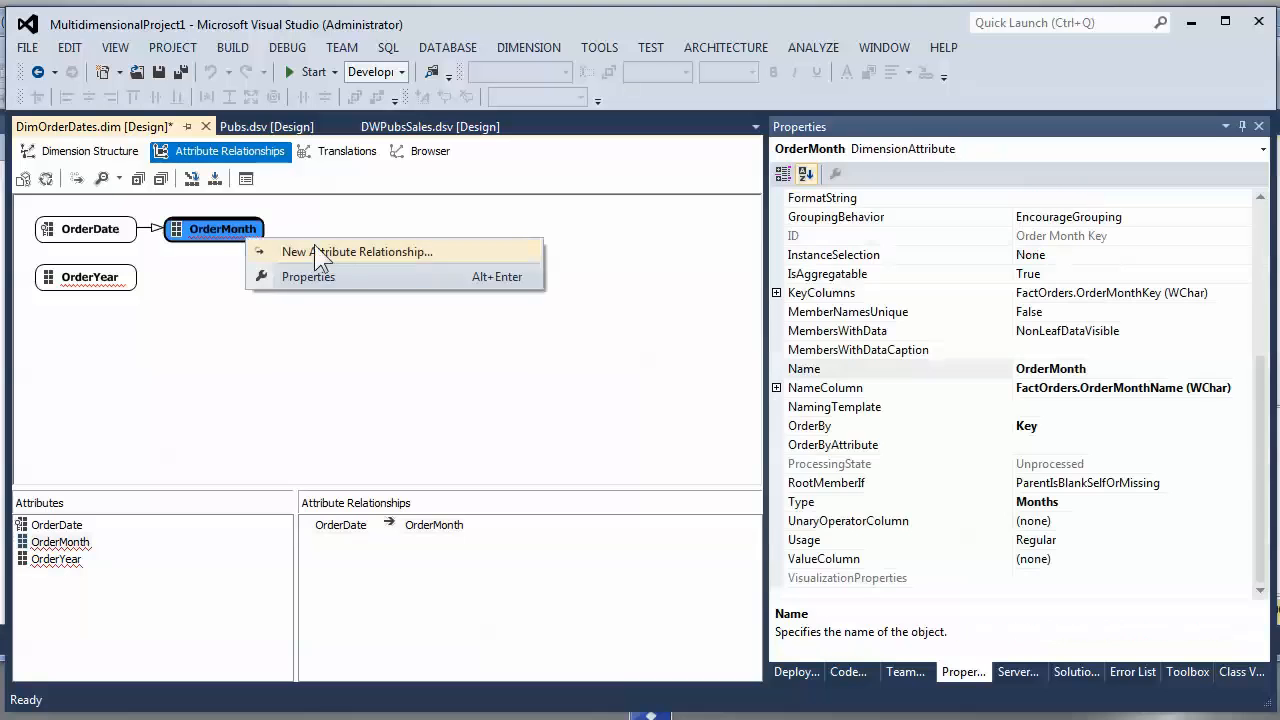
left_click(330, 251)
left_click(750, 266)
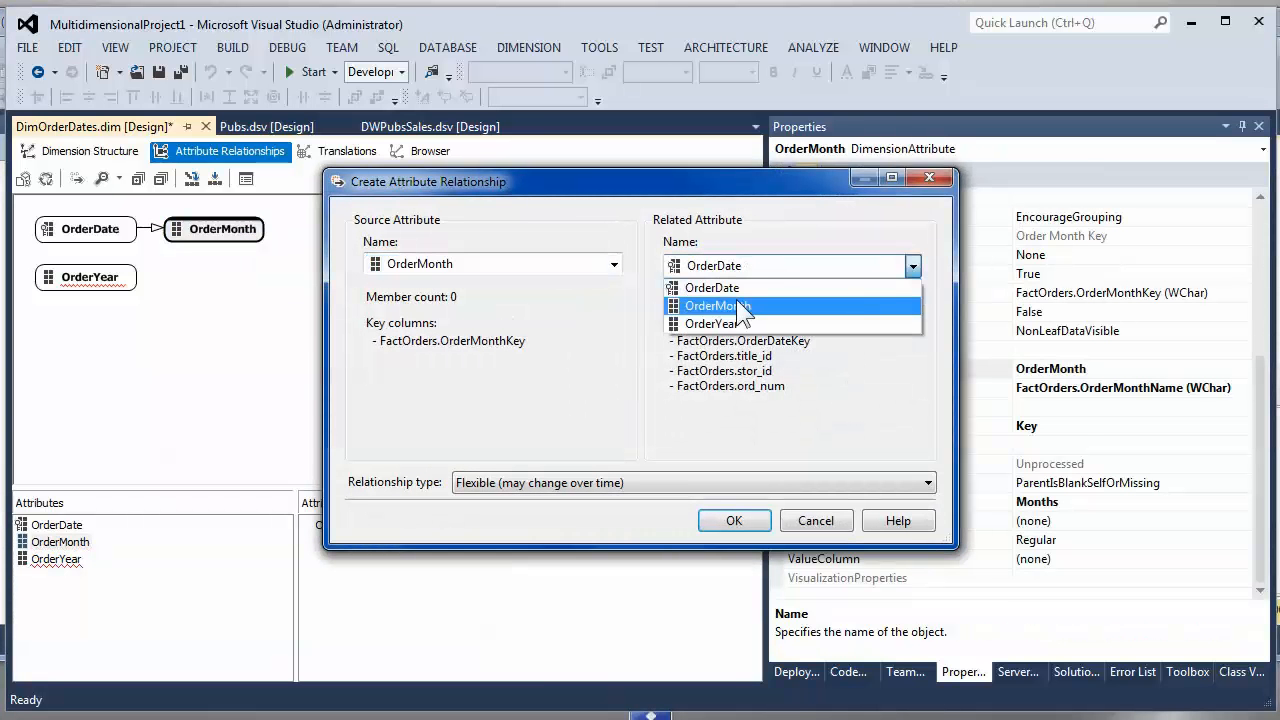
left_click(737, 305)
left_click(726, 263)
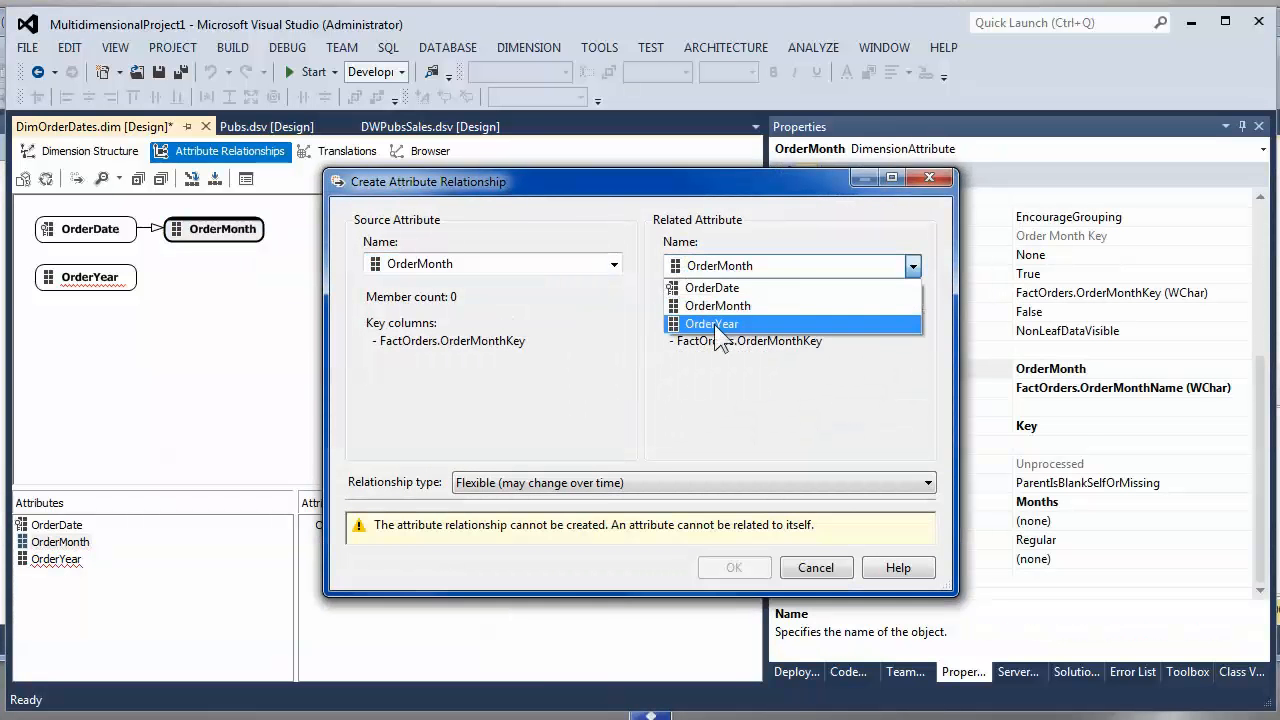
left_click(720, 323)
left_click(722, 521)
- Change both attribute relationships, OrderDate to OrderMonth and OrderMonth to OrderYear, to the Rigid relationship type
left_click(286, 251)
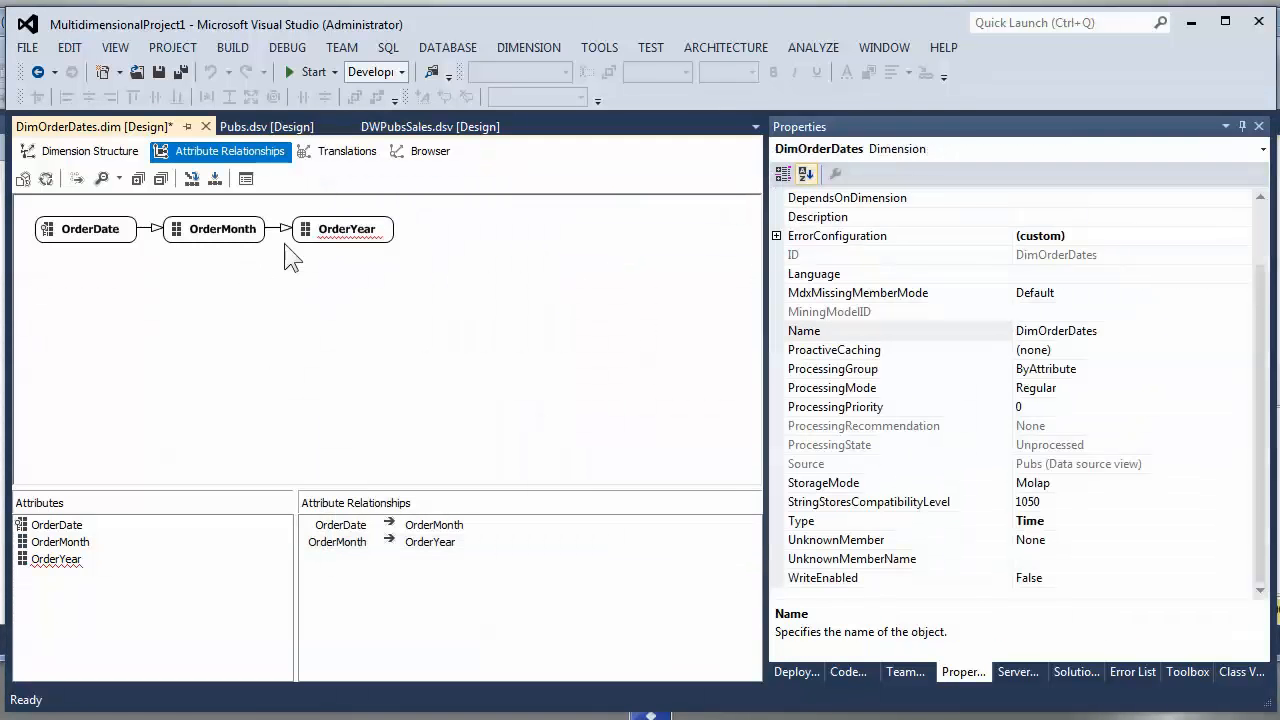
right_click(156, 233)
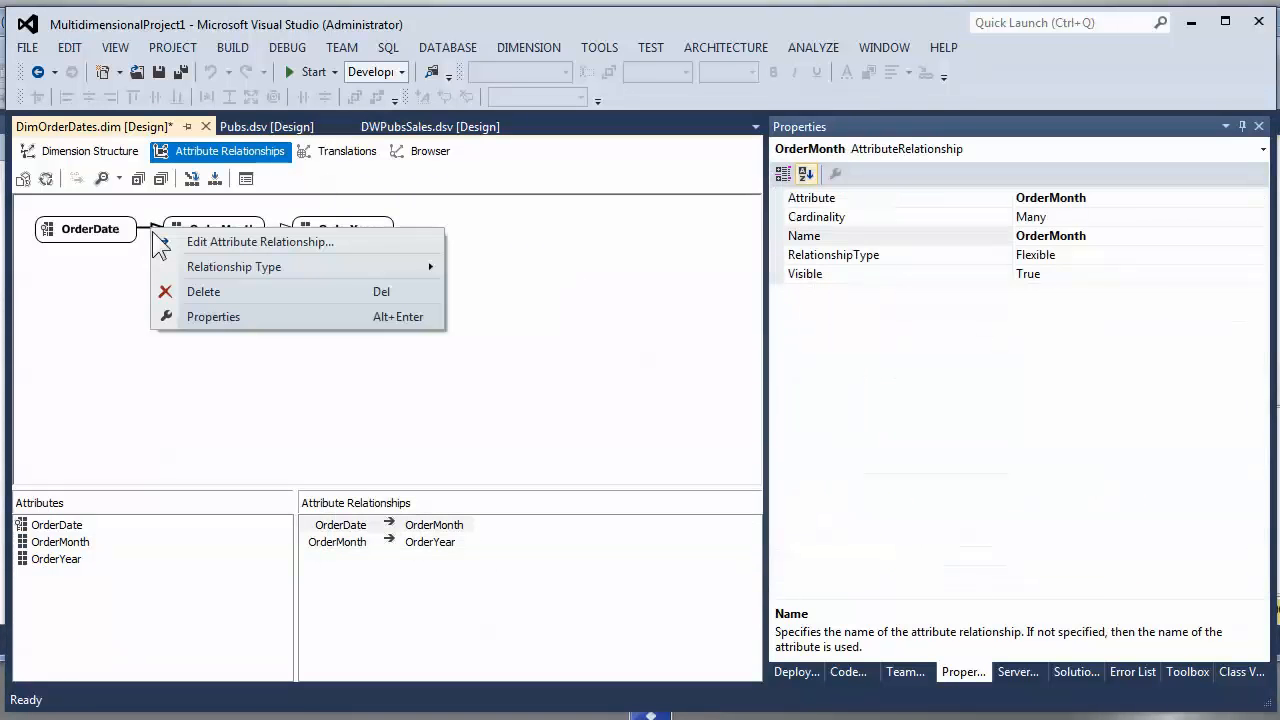
mouse_move(230, 269)
left_click(477, 290)
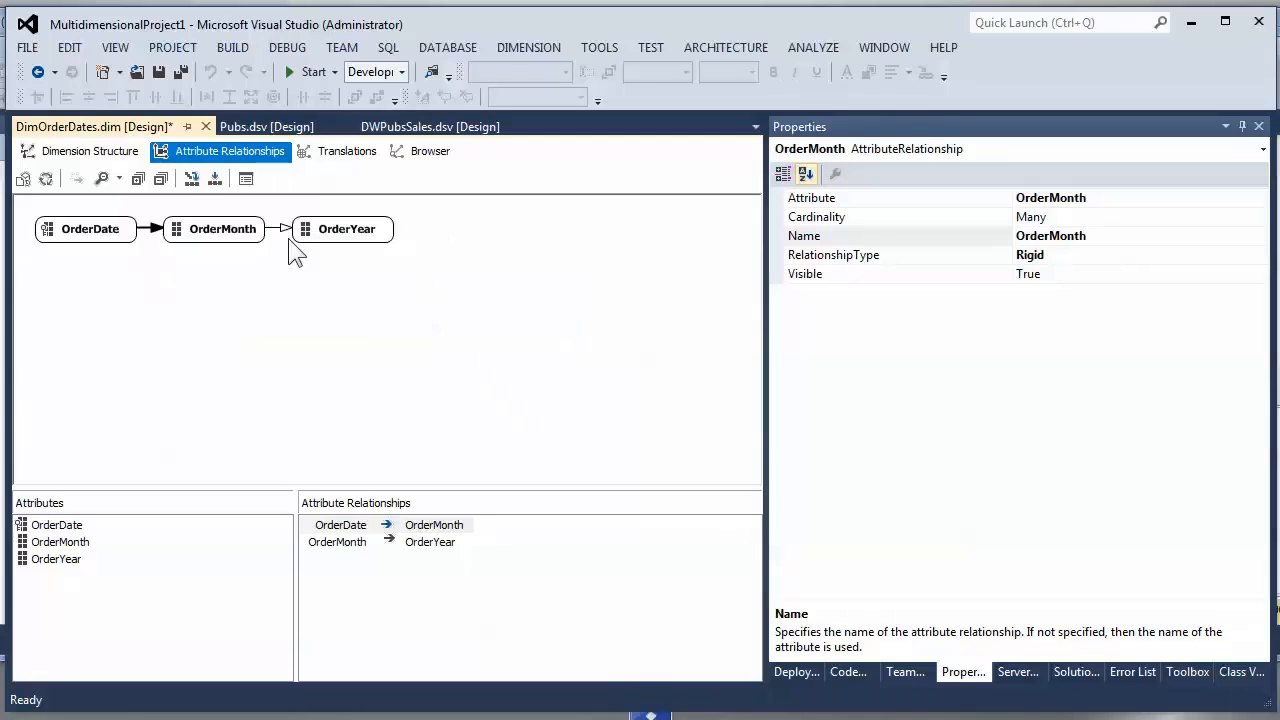
right_click(288, 231)
mouse_move(404, 270)
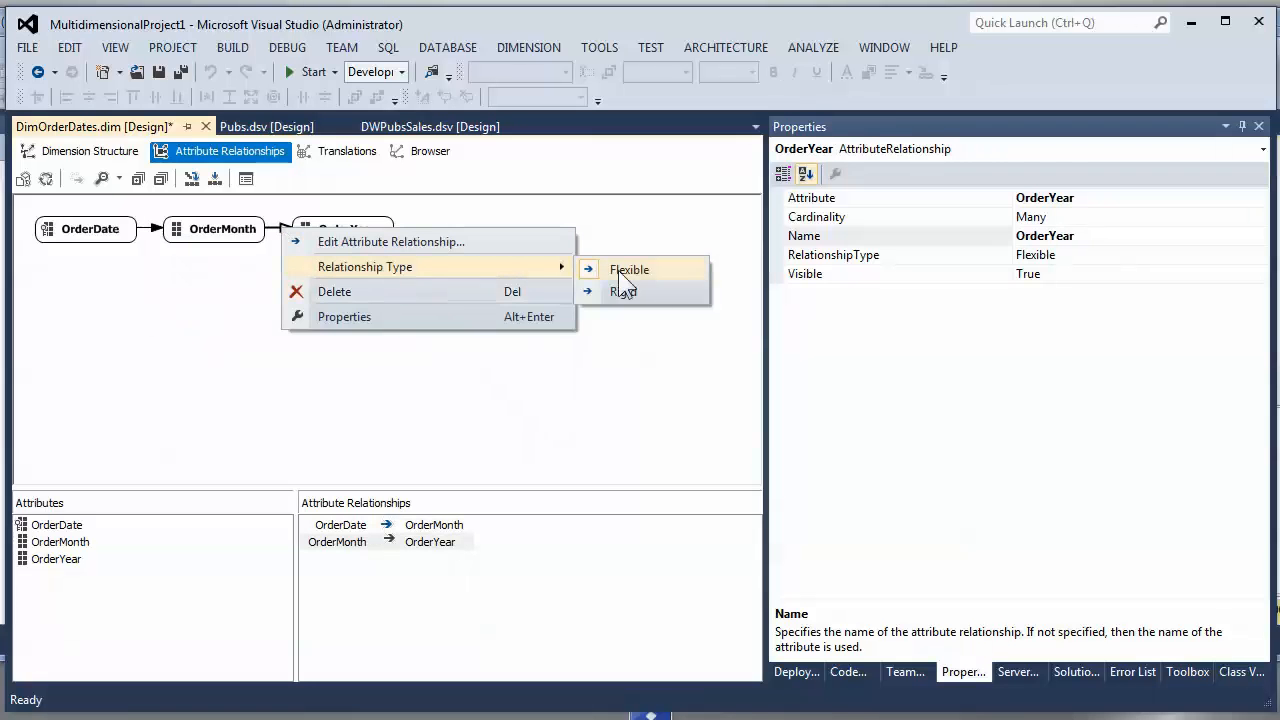
left_click(623, 289)
left_click(300, 320)
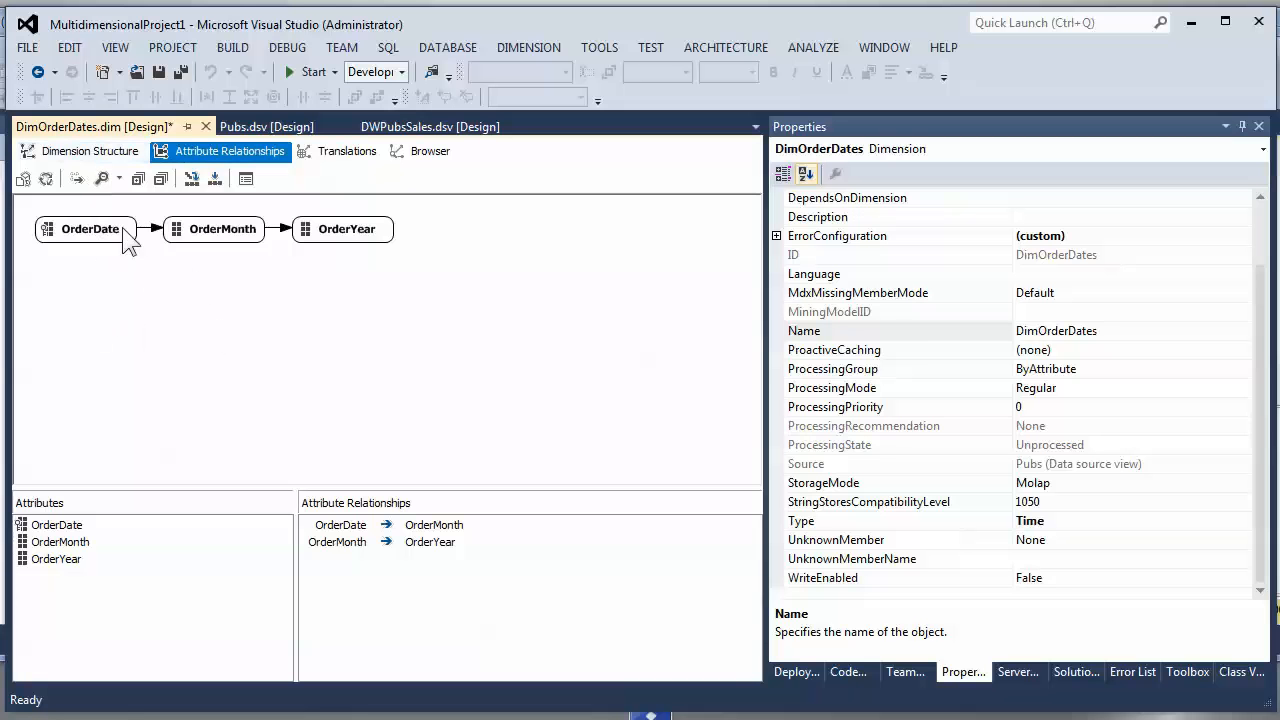
- Build and deploy the project, overwriting the server database, and run a Process Full on the DimOrderDates dimension
left_click(46, 180)
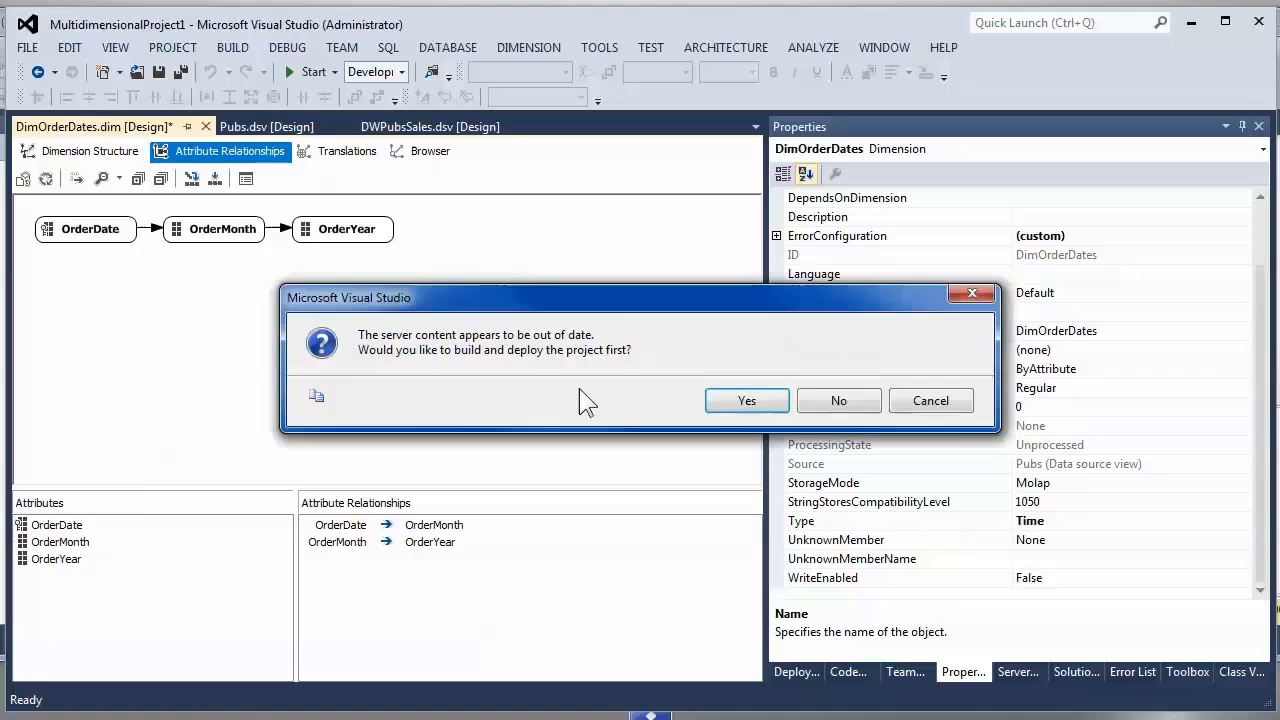
left_click(747, 401)
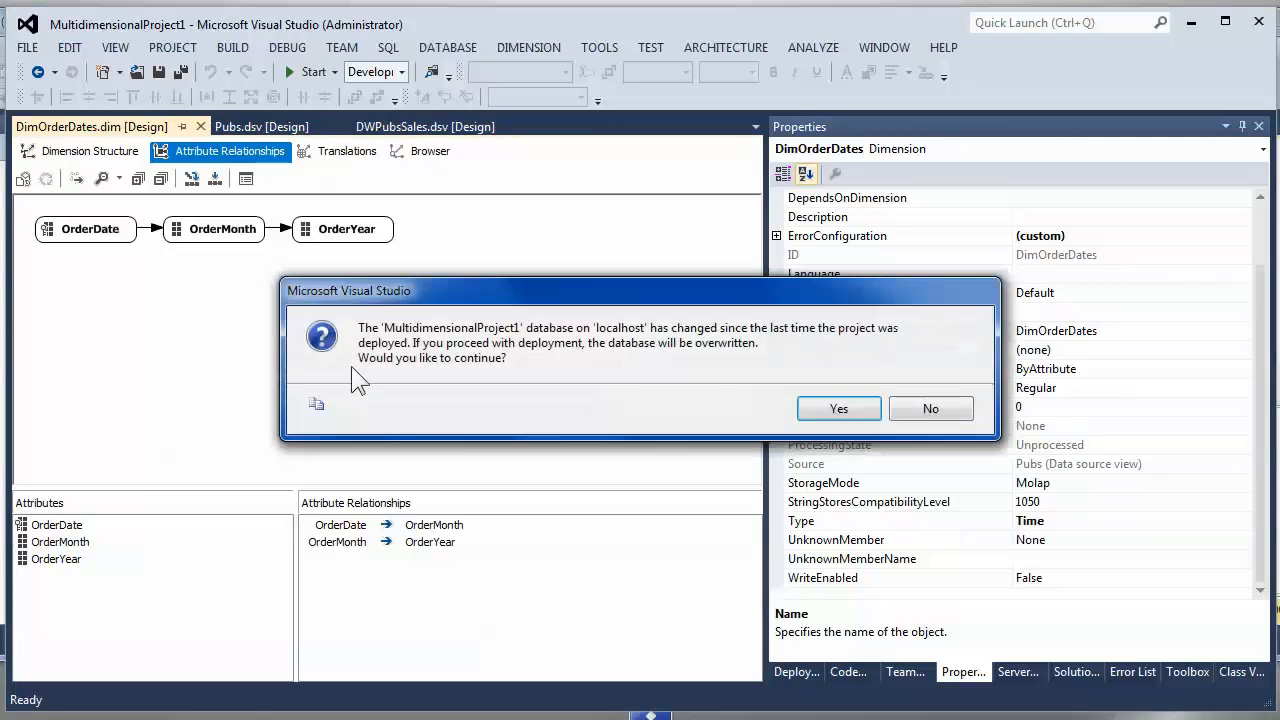
left_click(842, 411)
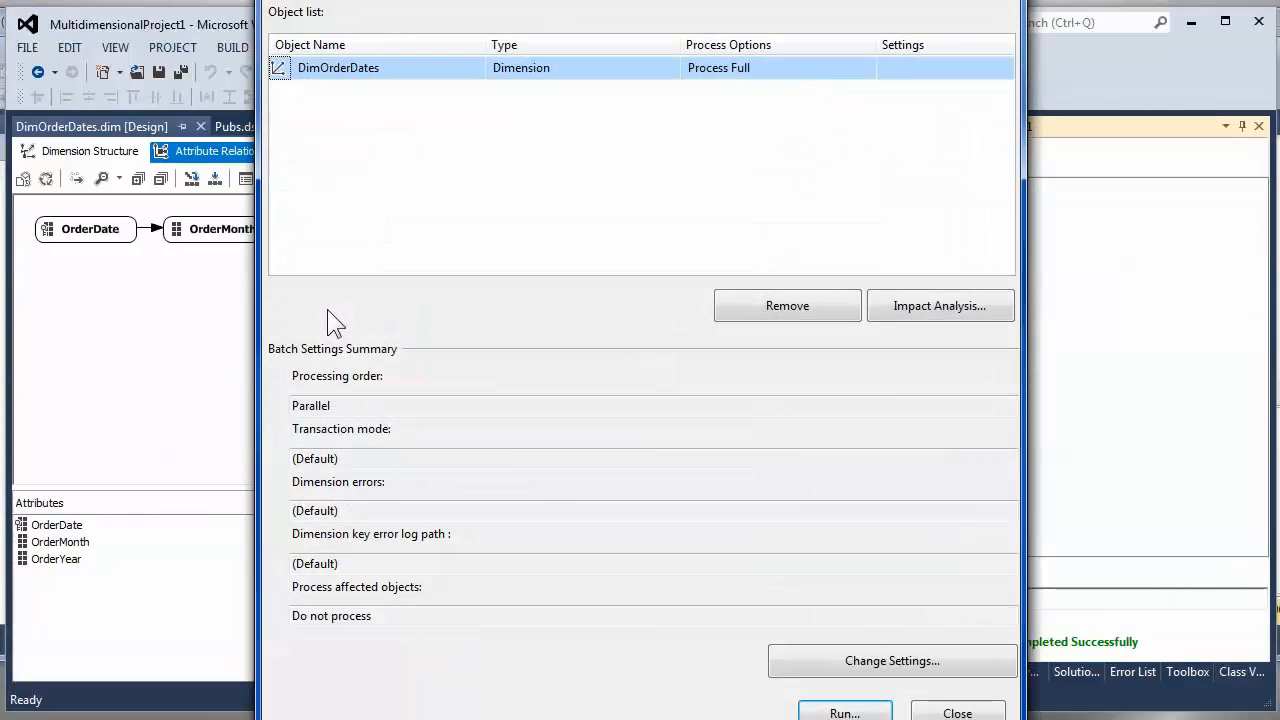
left_click(845, 708)
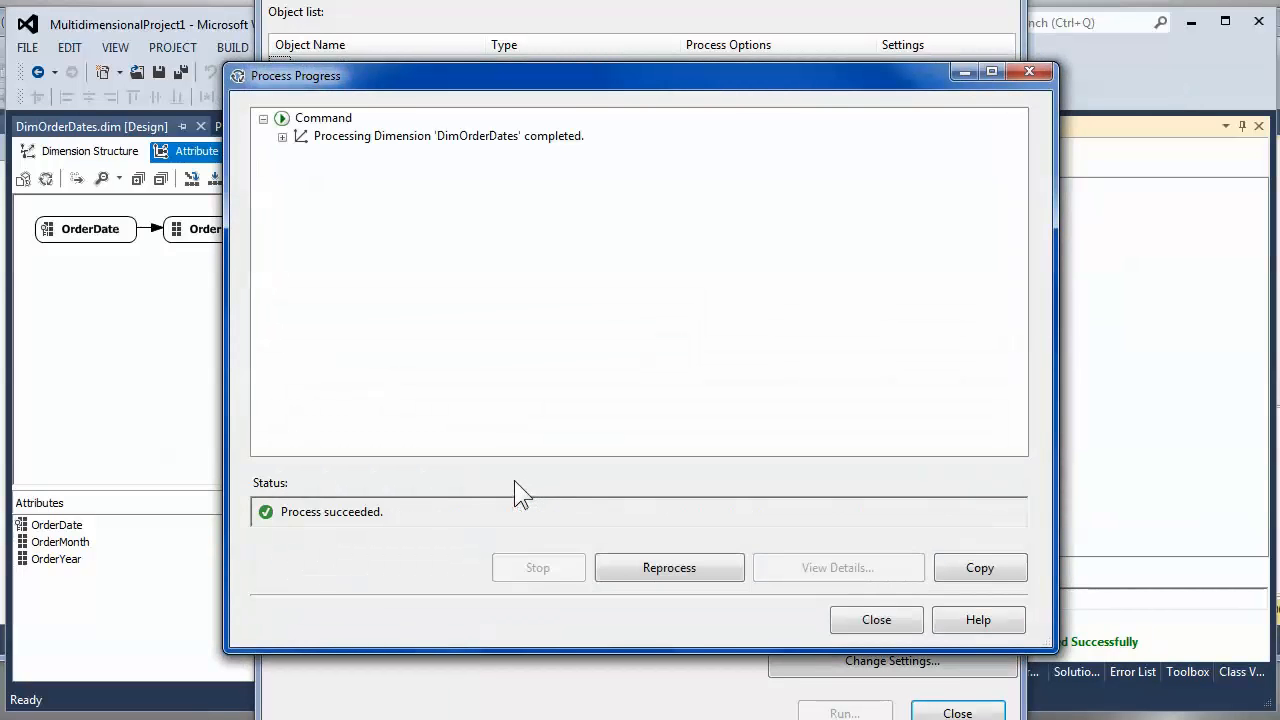
left_click(889, 620)
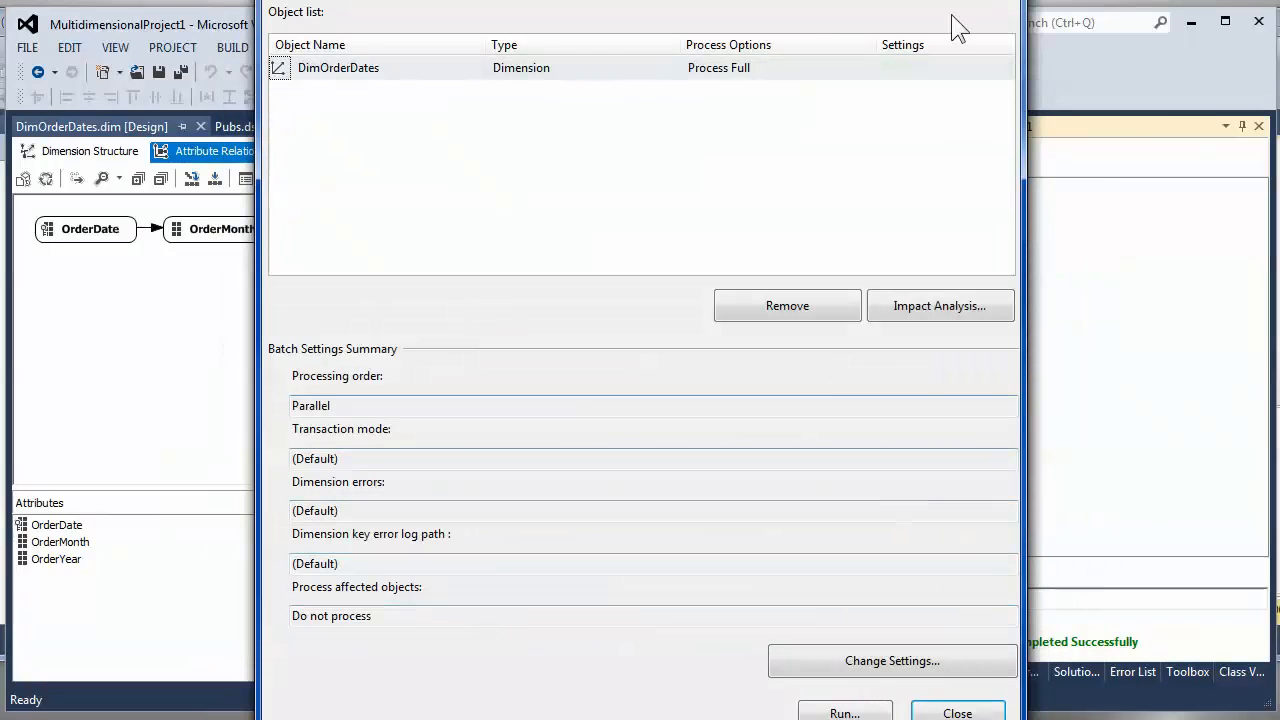
left_click_drag(960, 0, 956, 0)
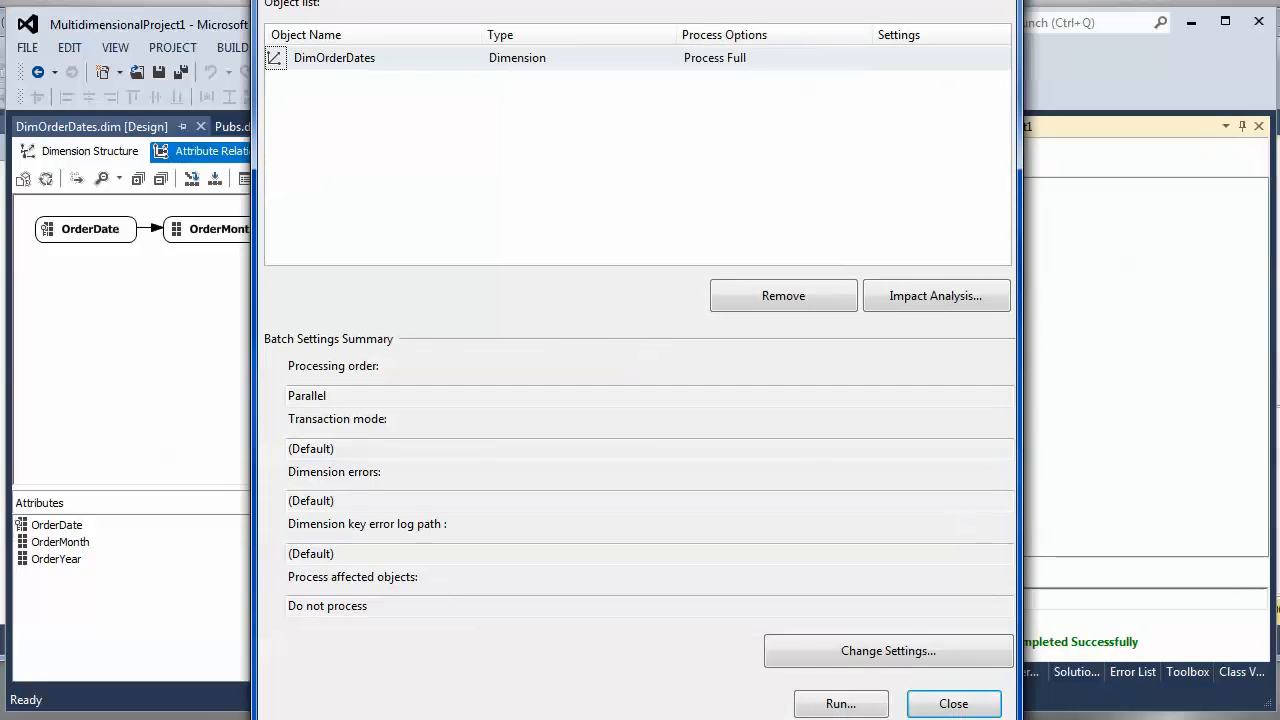
left_click(980, 704)
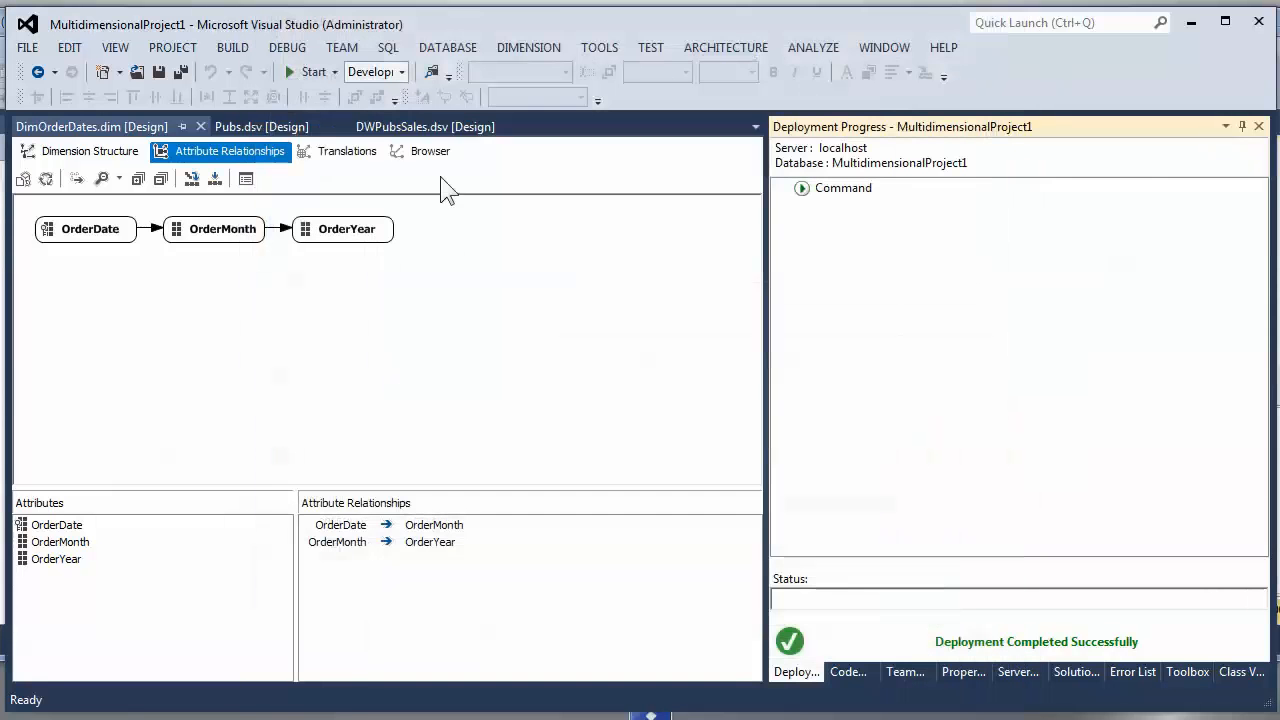
- Browse the processed DimOrderDates hierarchy, expanding the years 1992 and 1993 and the month June-1992
left_click(430, 151)
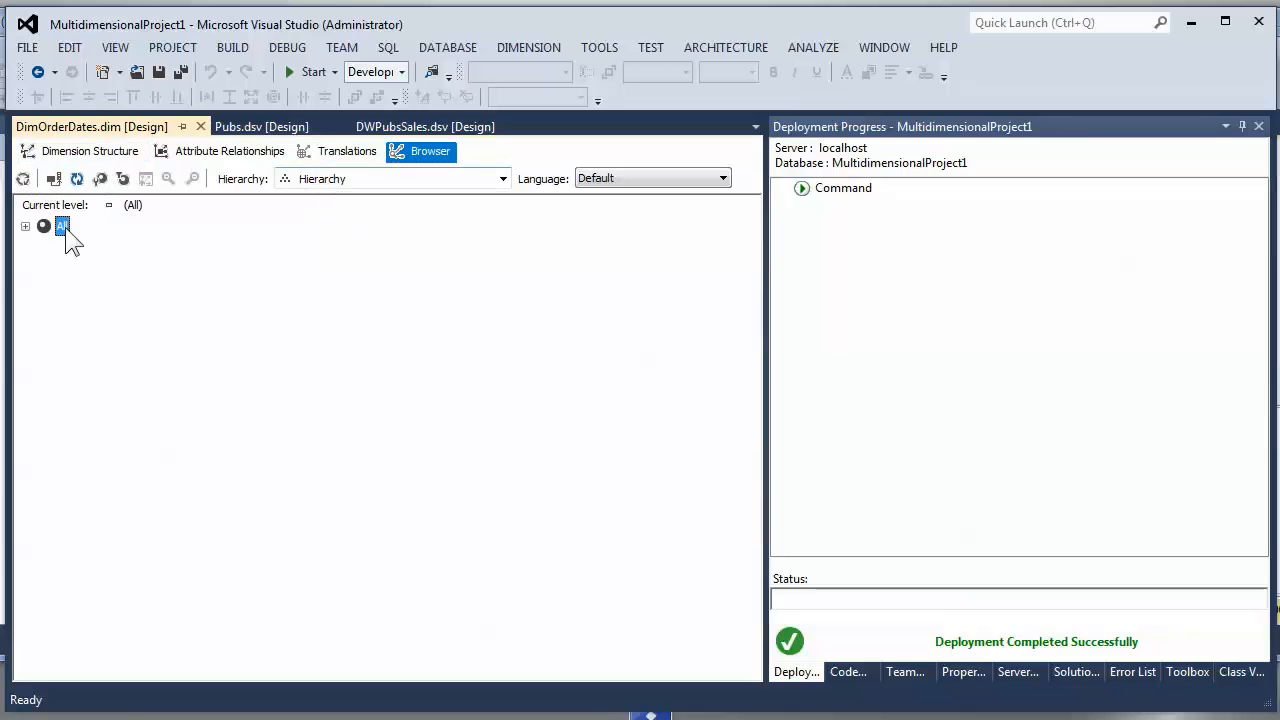
left_click(25, 226)
left_click(44, 246)
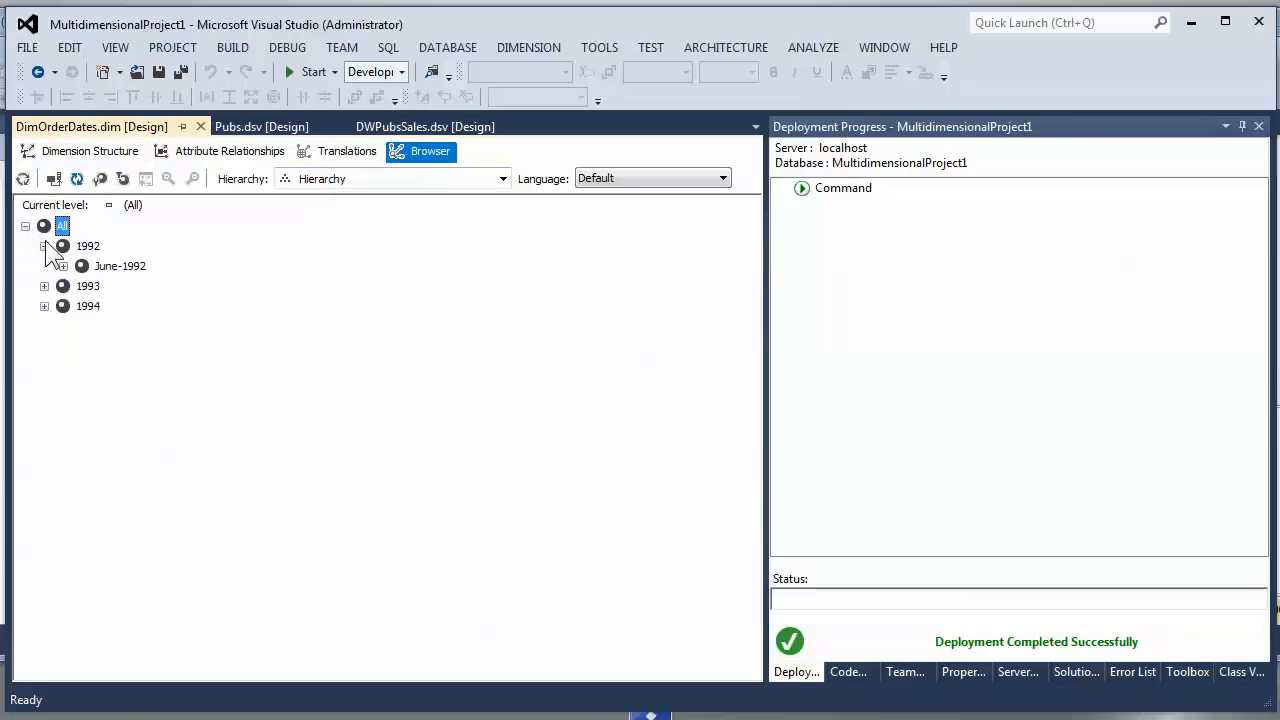
left_click(44, 286)
left_click(63, 266)
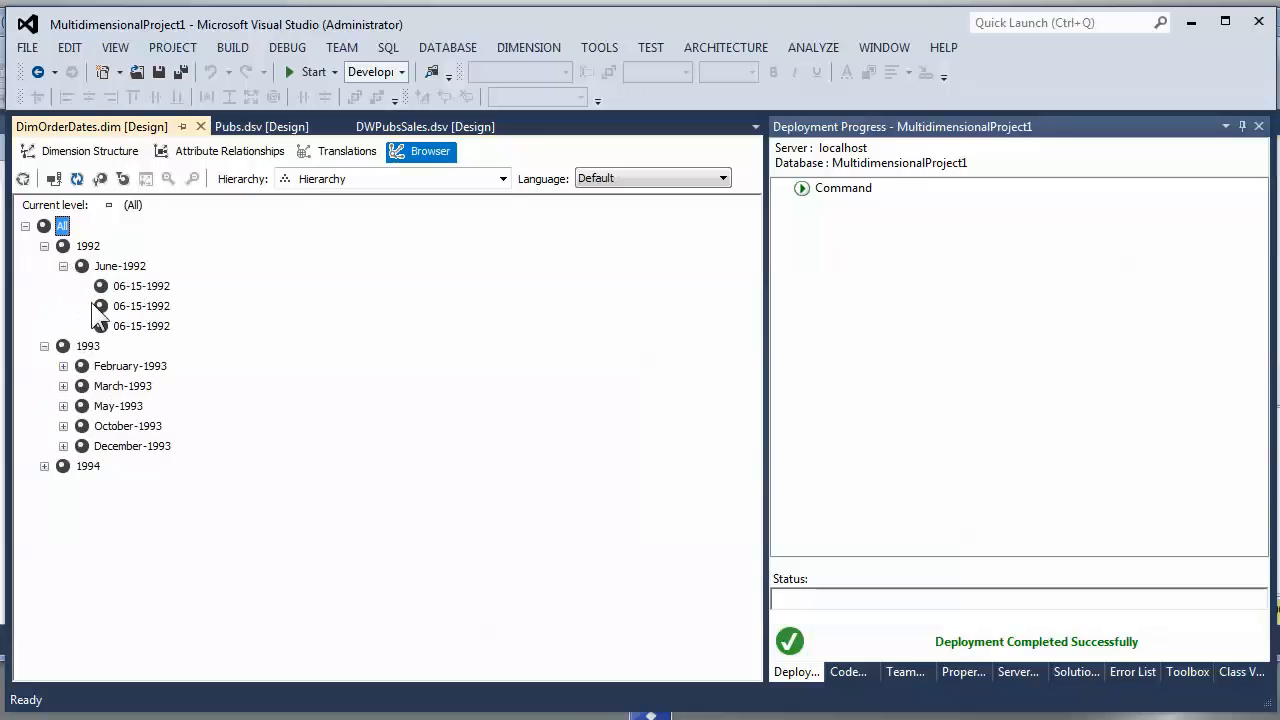
- Browse the members of the OrderYear attribute hierarchy, followed by those of the OrderMonth attribute hierarchy
left_click(335, 179)
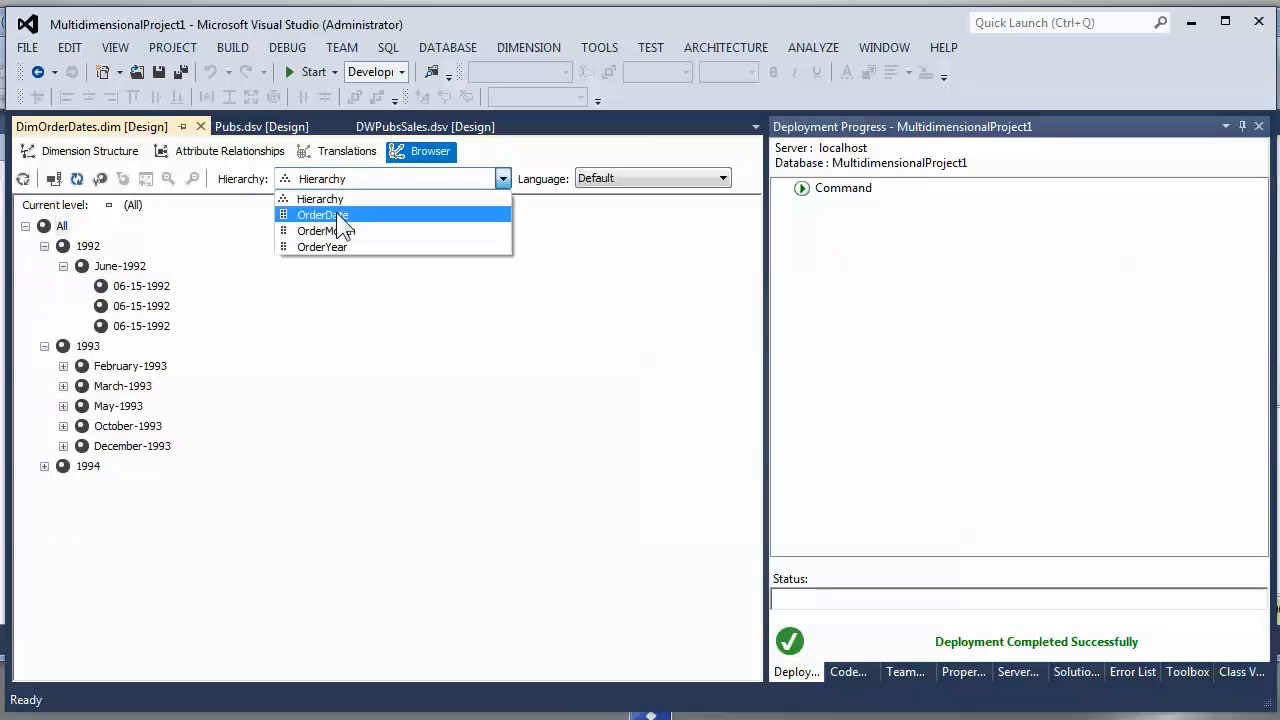
left_click(345, 246)
left_click(25, 226)
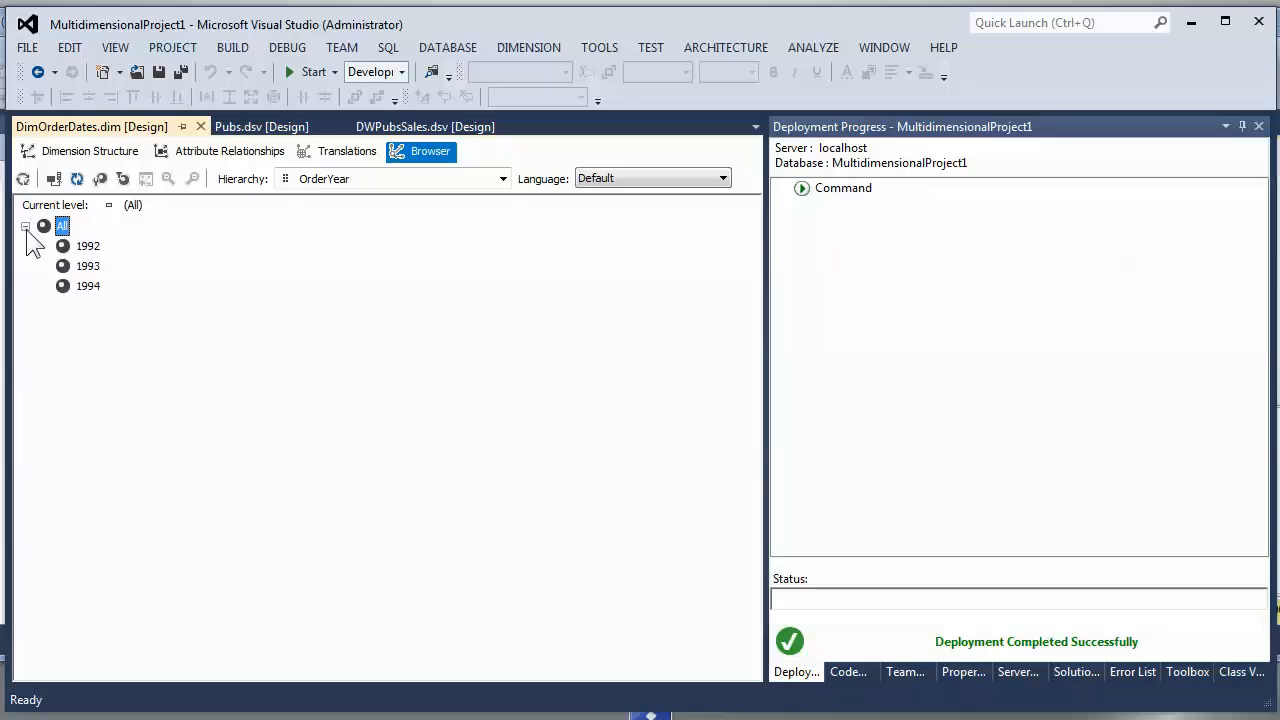
left_click(314, 180)
left_click(320, 226)
left_click(25, 226)
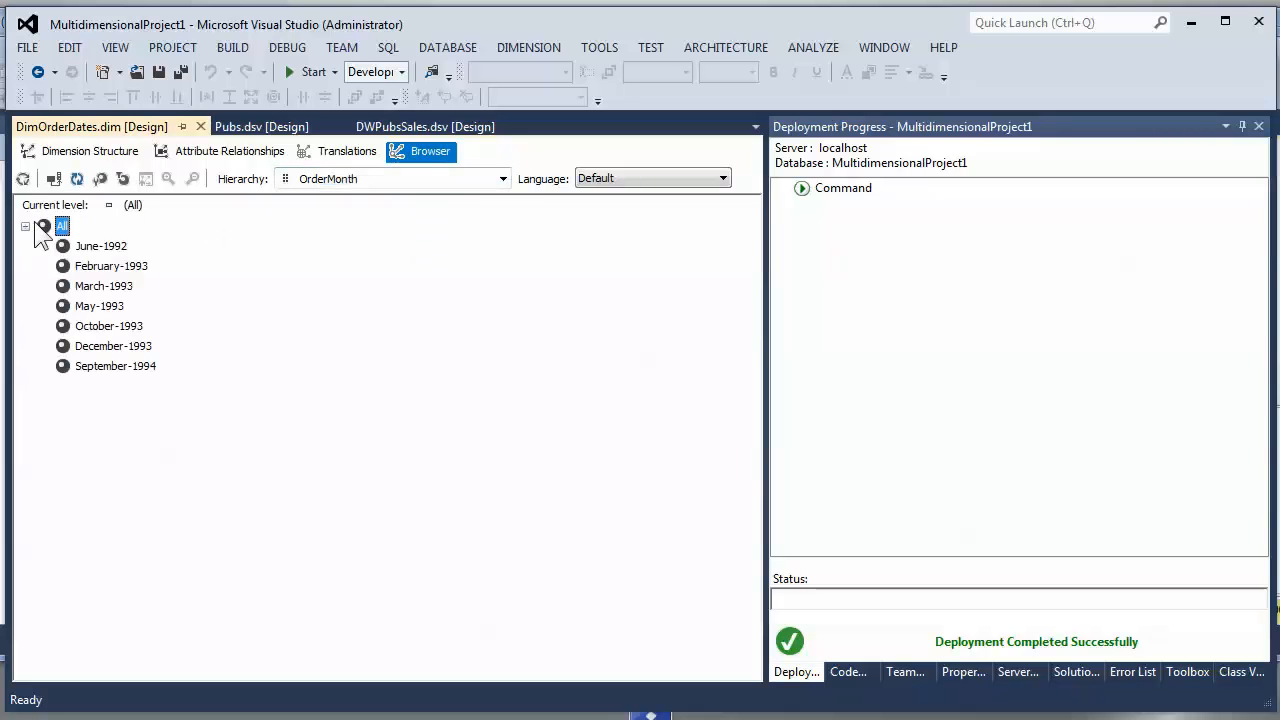
left_click(92, 266)
left_click(96, 286)
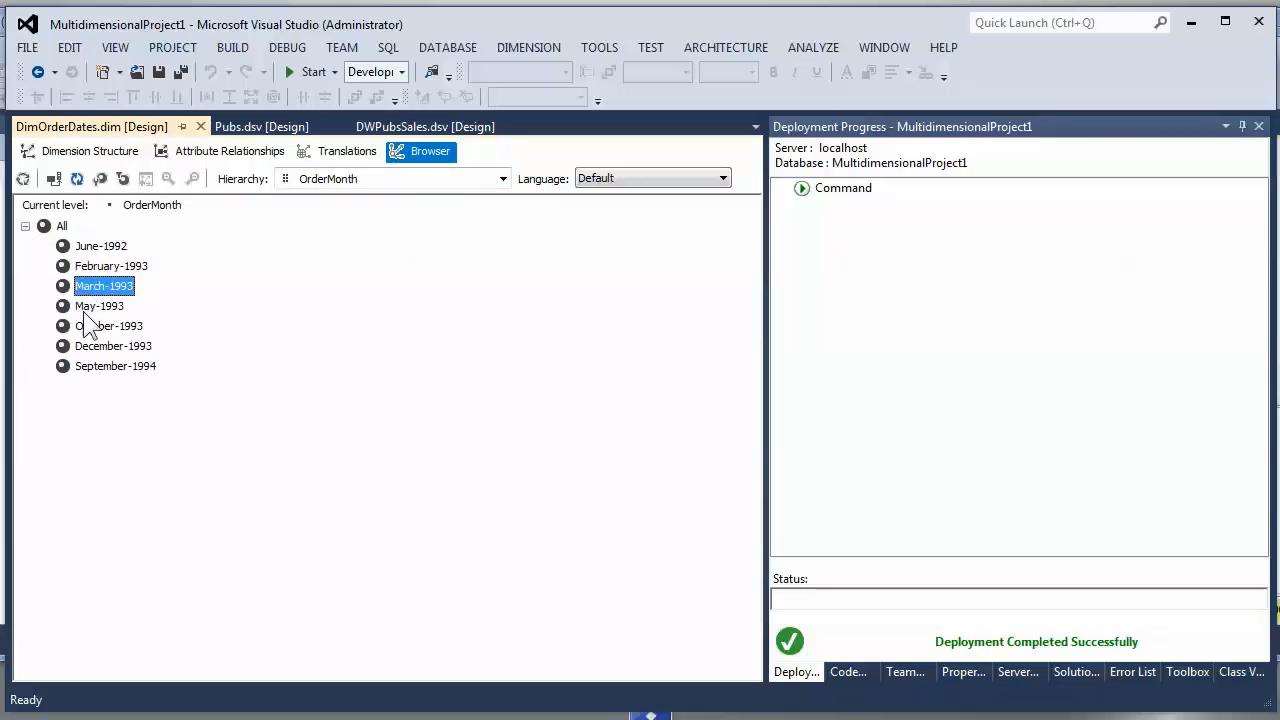
left_click(95, 348)
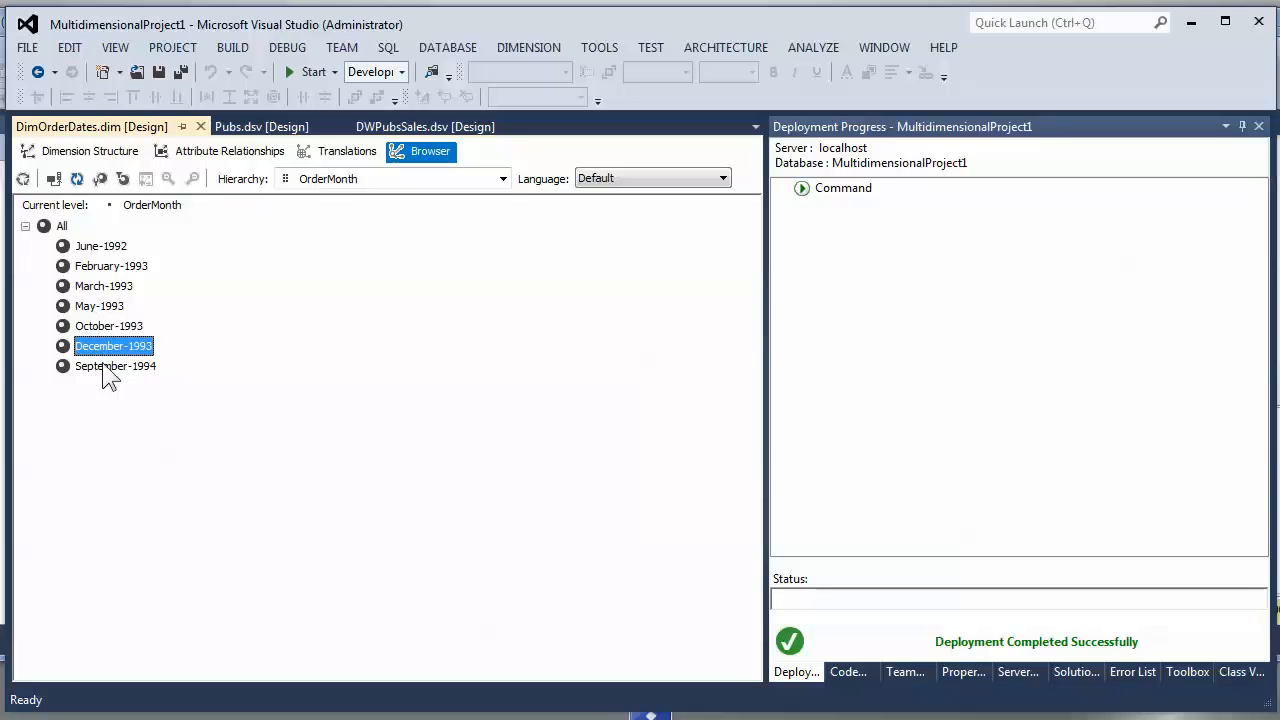
- Browse the members of the OrderDate attribute hierarchy in the DimOrderDates dimension
left_click(326, 179)
left_click(329, 212)
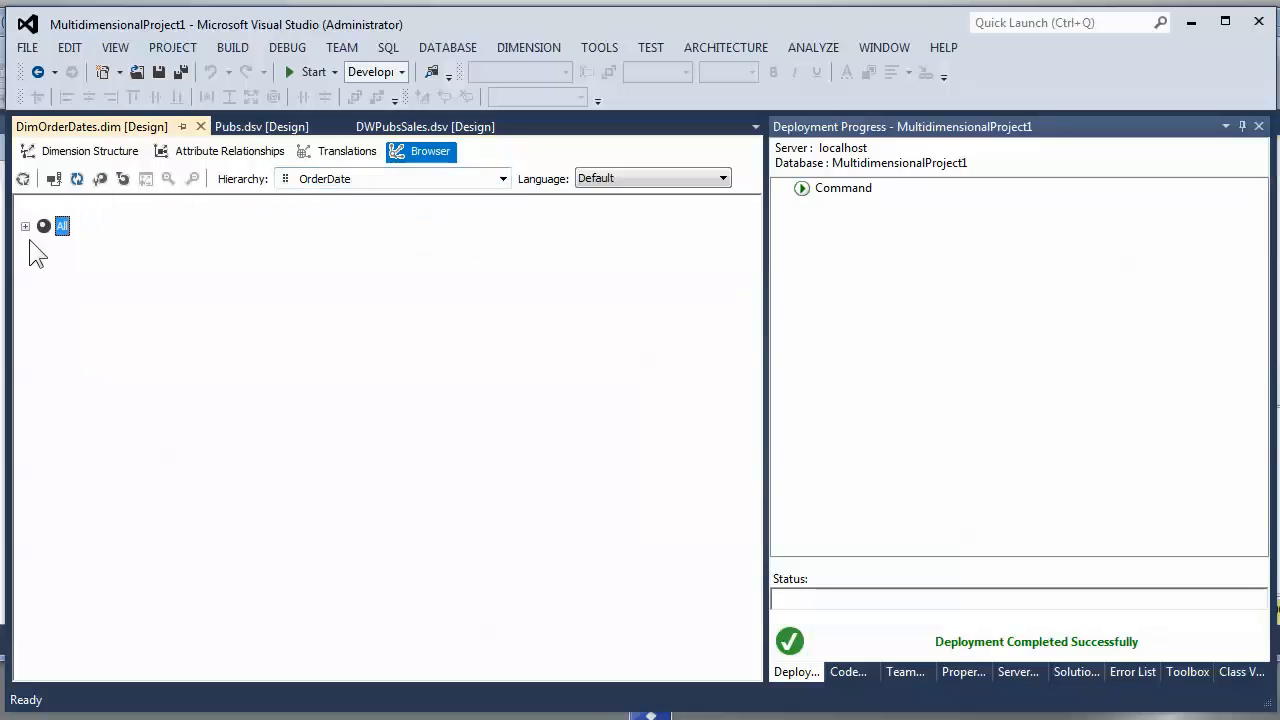
left_click(25, 226)
left_click(110, 307)
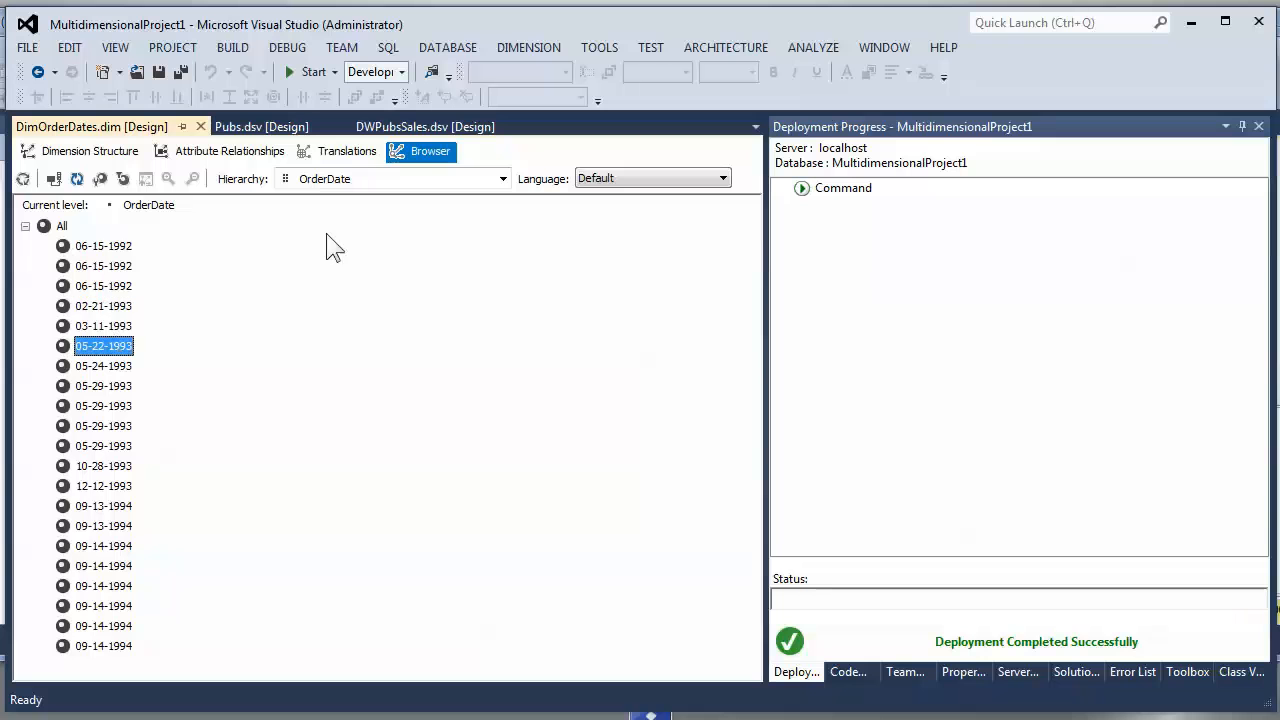
- Return the dimension browser to the multilevel Hierarchy and bring up the Pubs data source view design
left_click(335, 179)
left_click(330, 197)
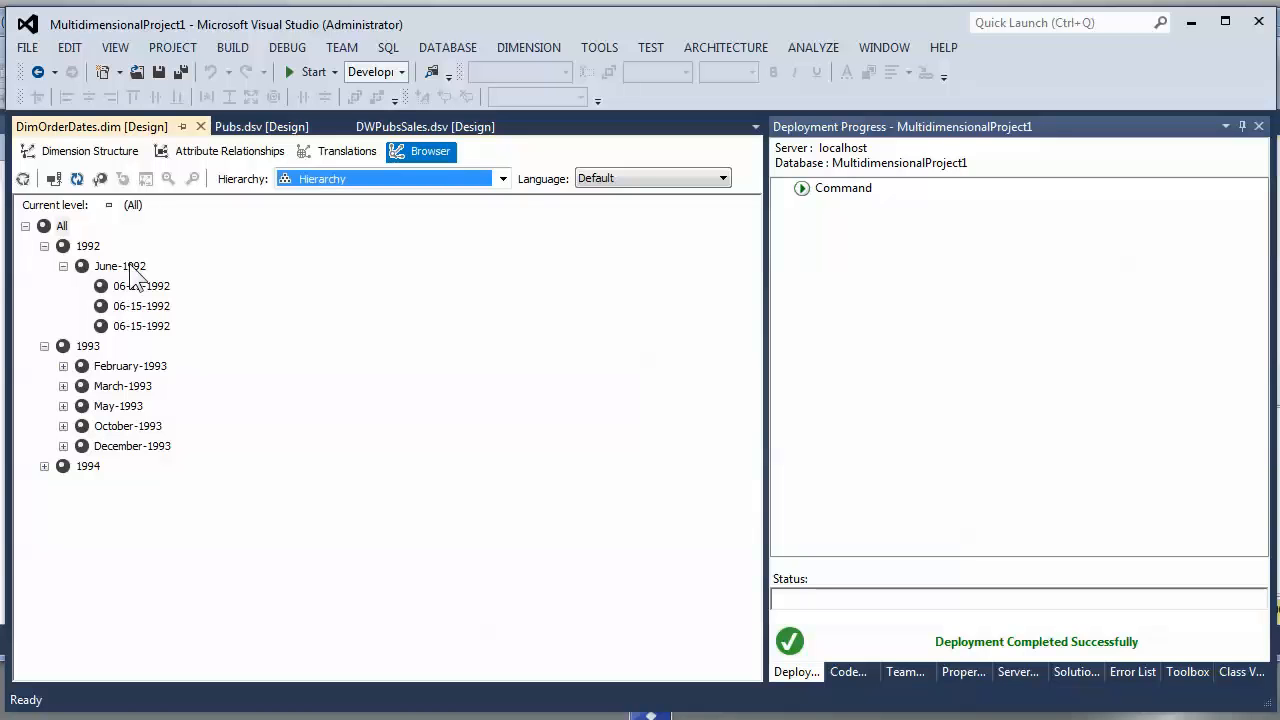
left_click(232, 127)
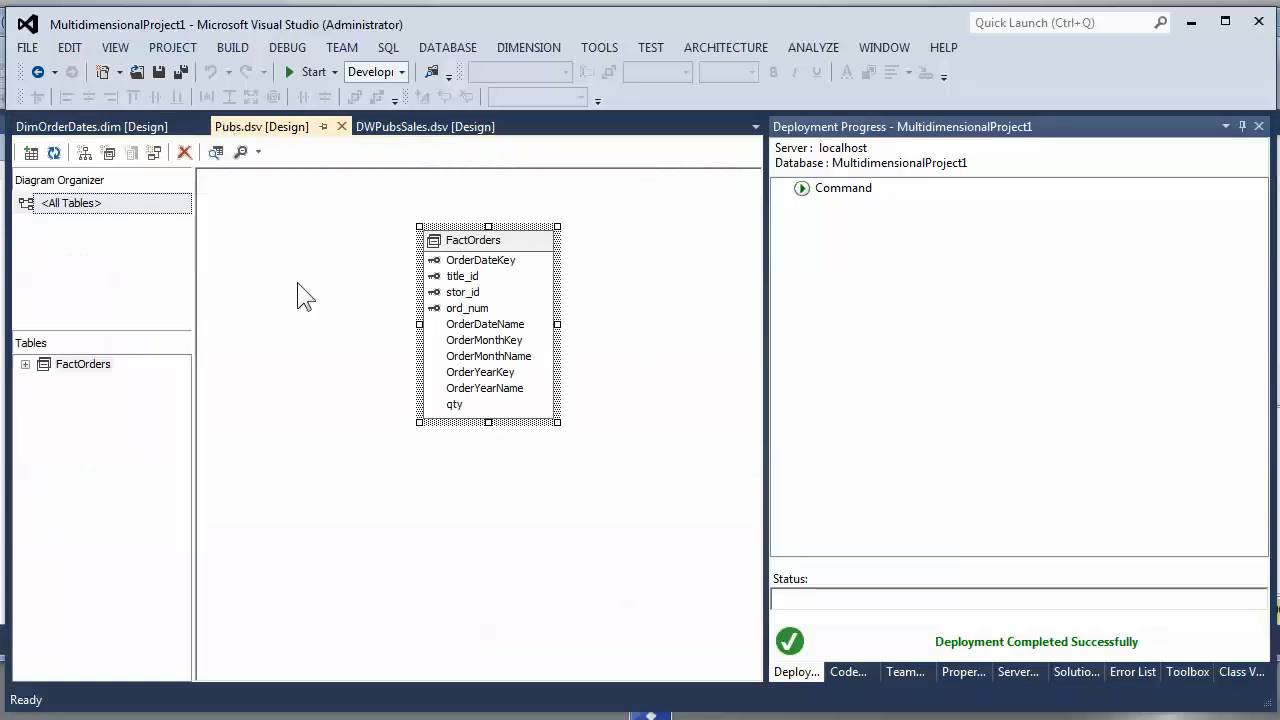